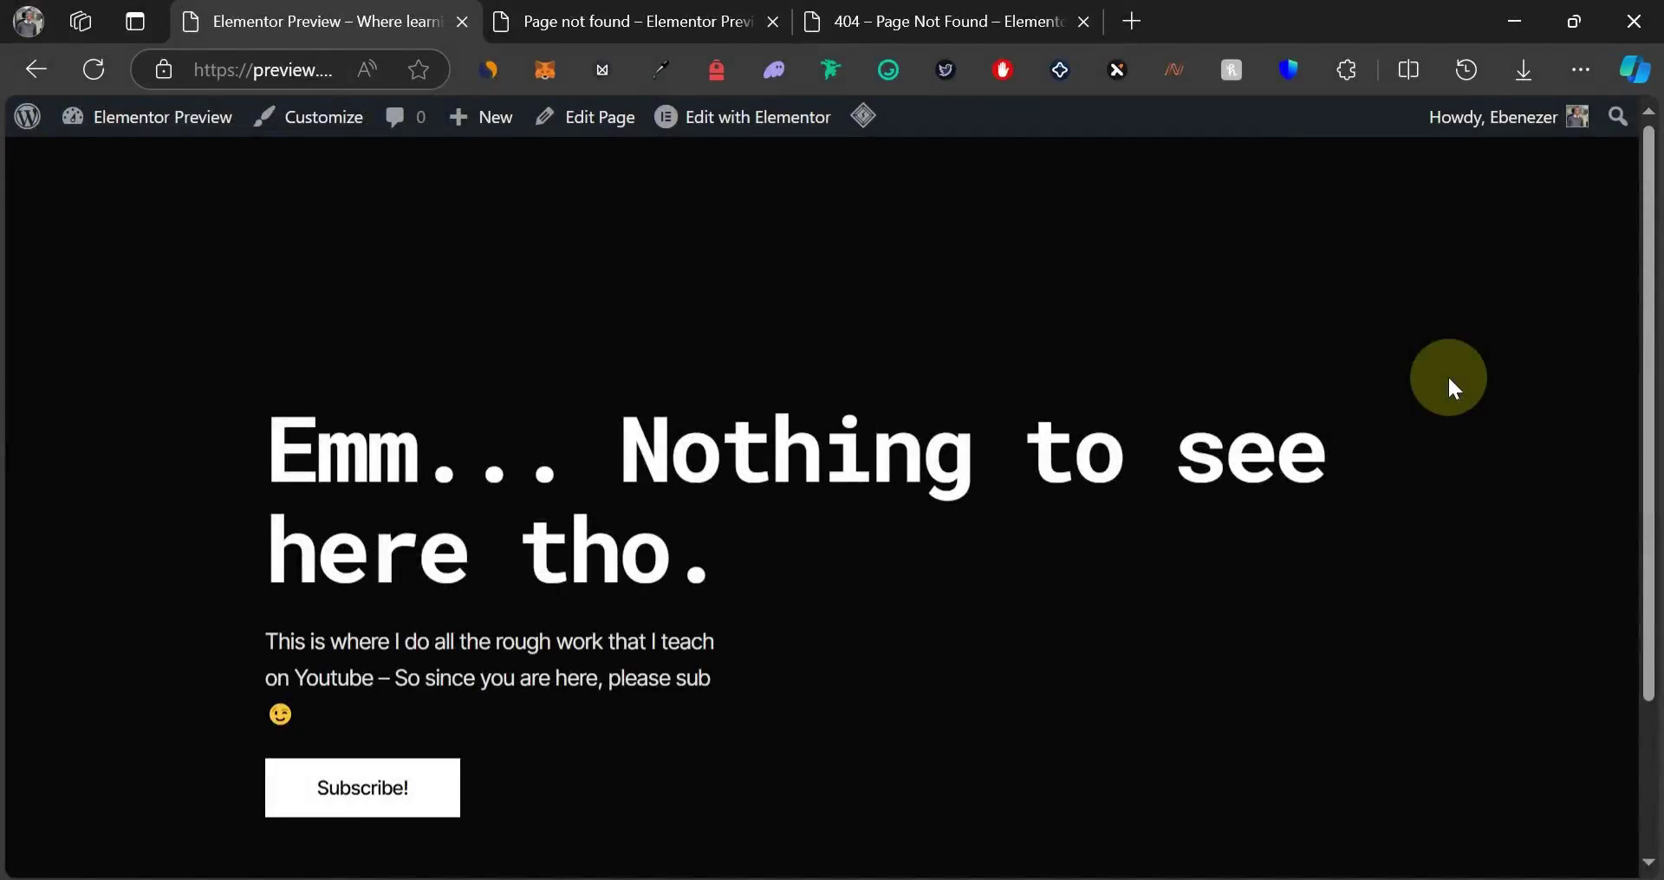
Compare the site's default page-not-found page with the custom 404 page's heading and help text.
left_click(559, 21)
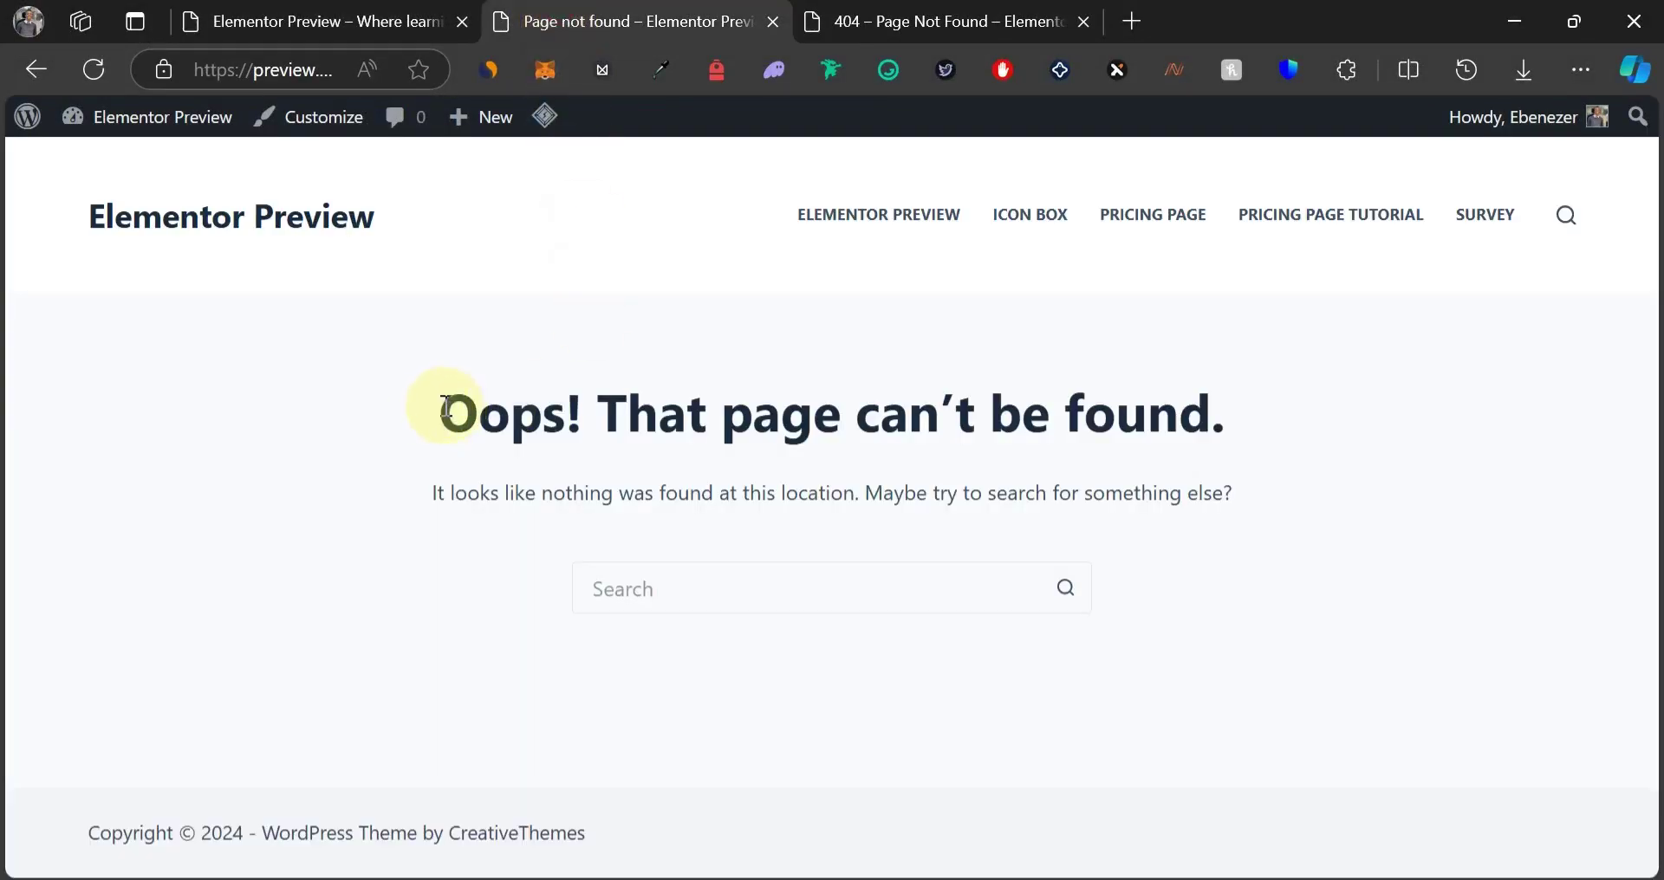
left_click_drag(448, 400, 854, 409)
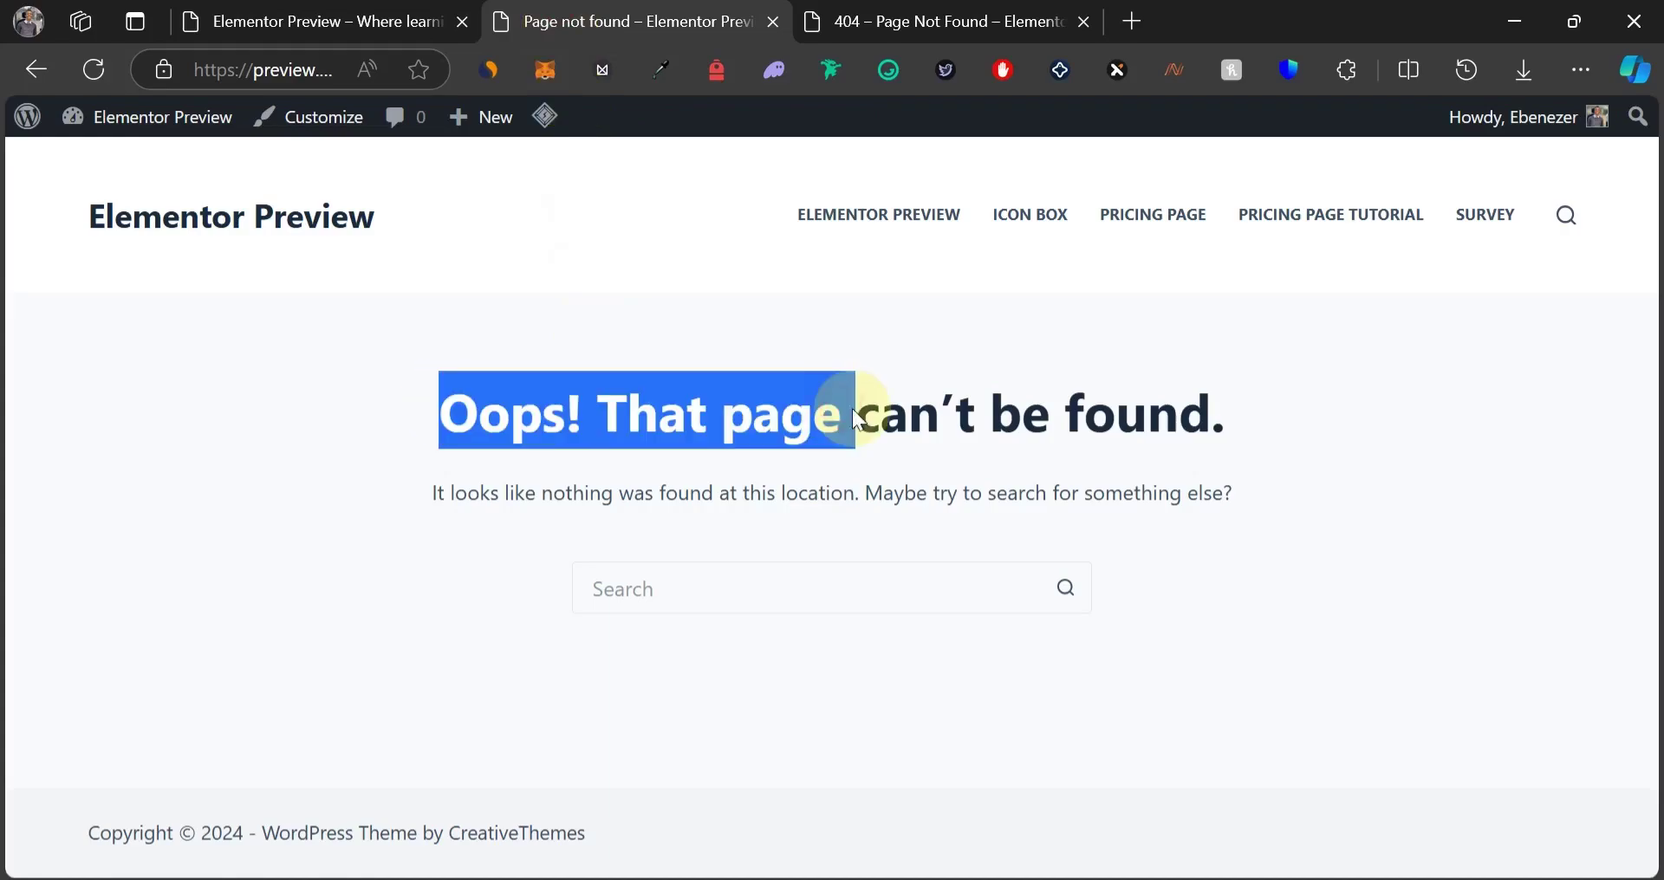
left_click(713, 393)
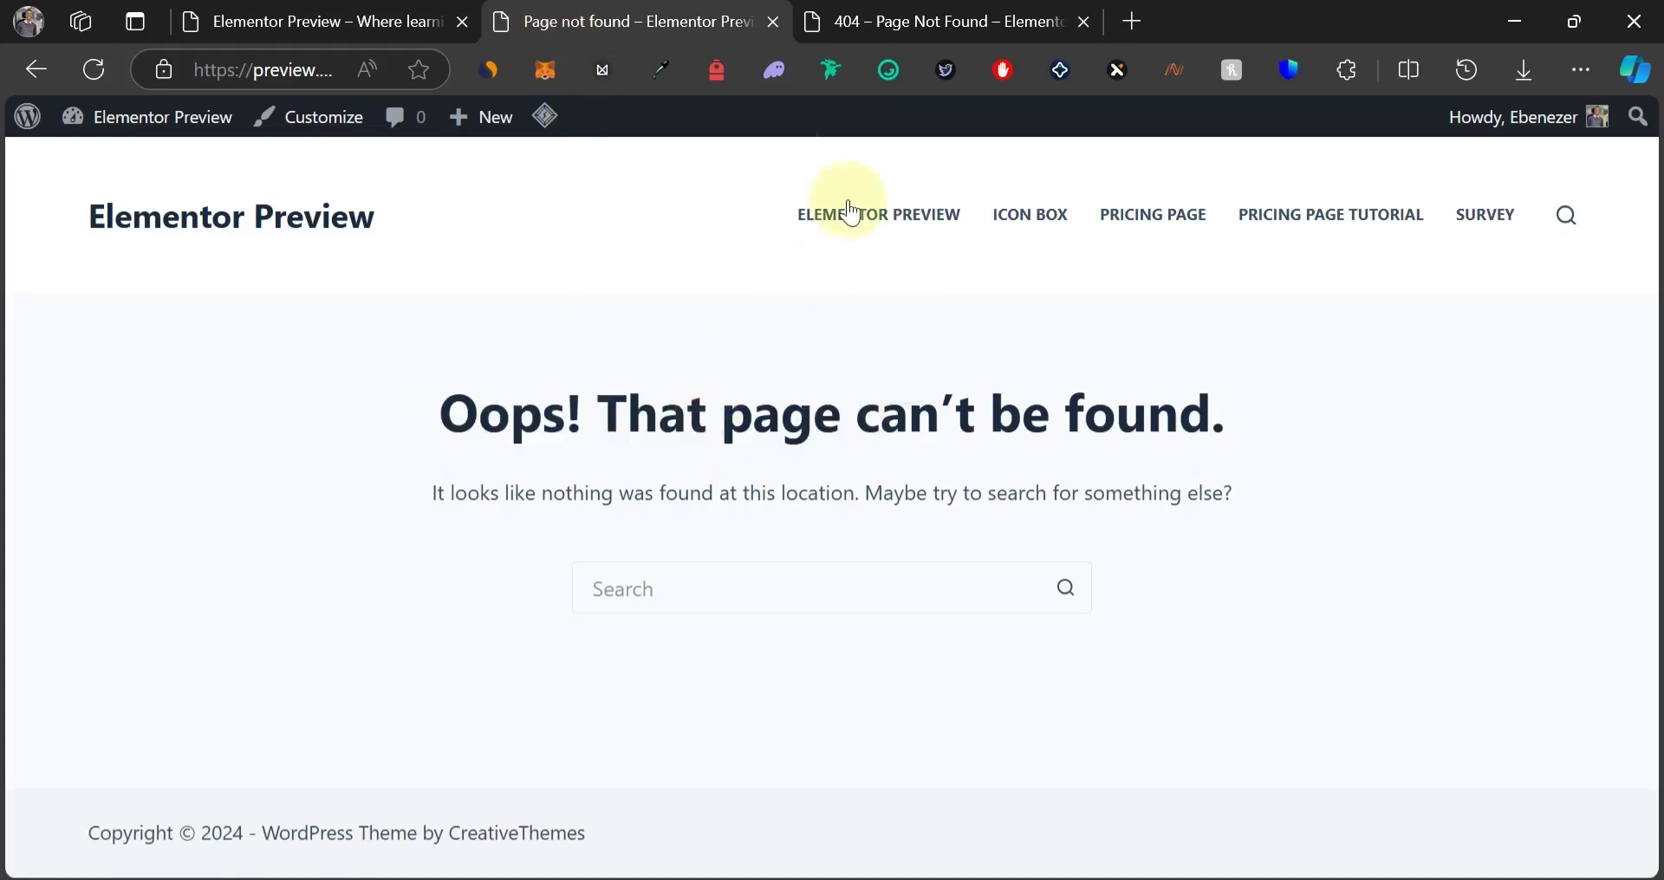
left_click(834, 24)
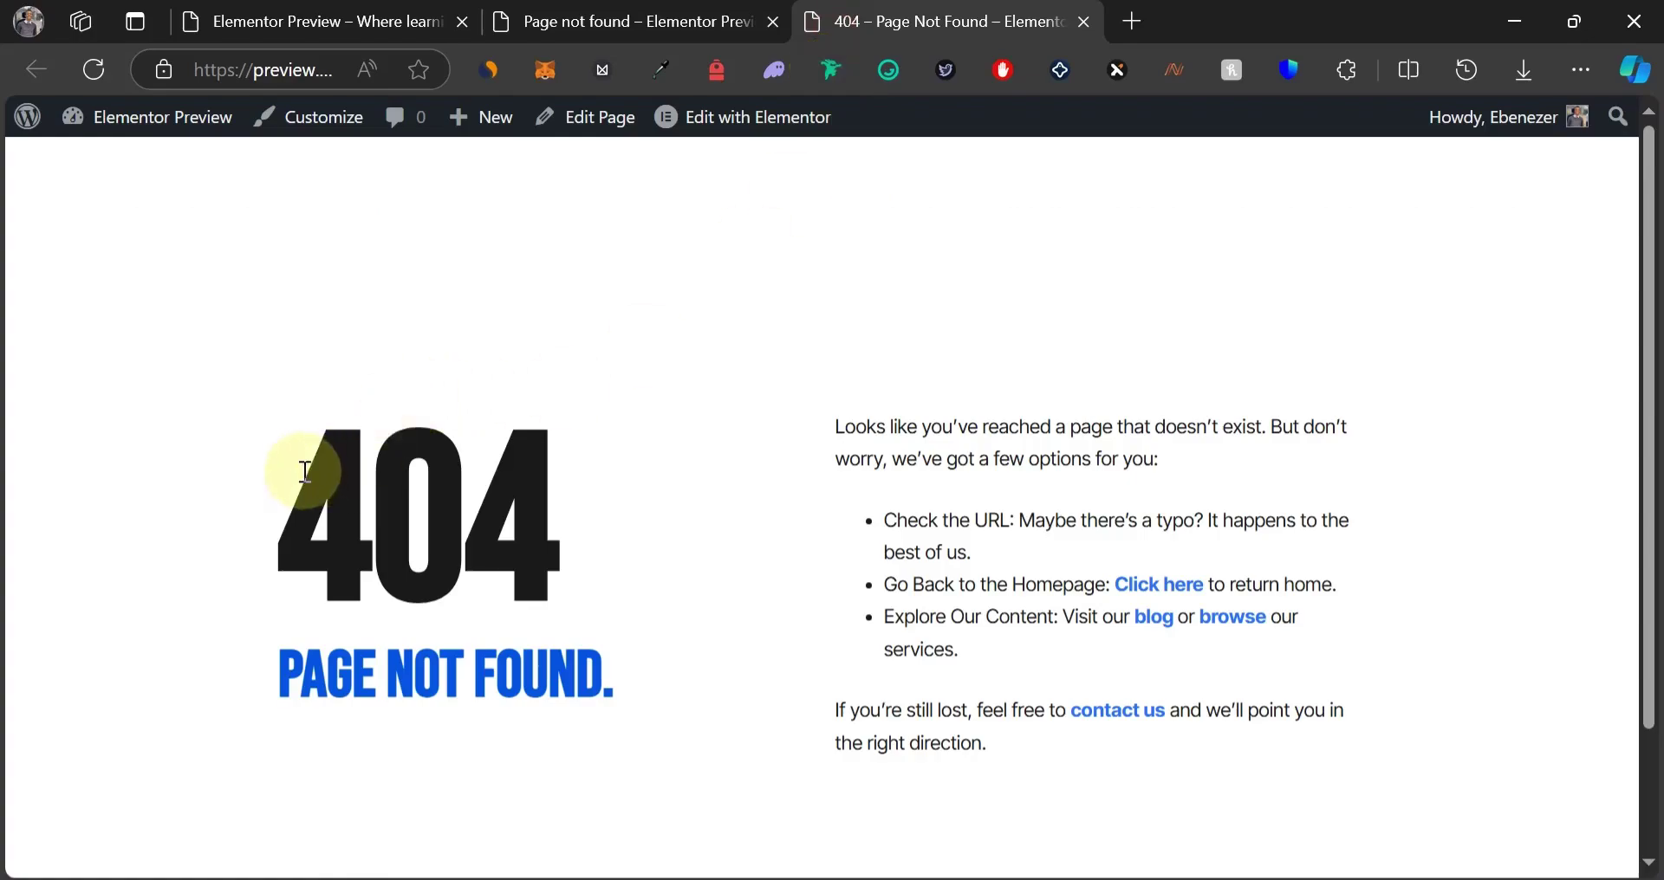
left_click_drag(297, 471, 509, 520)
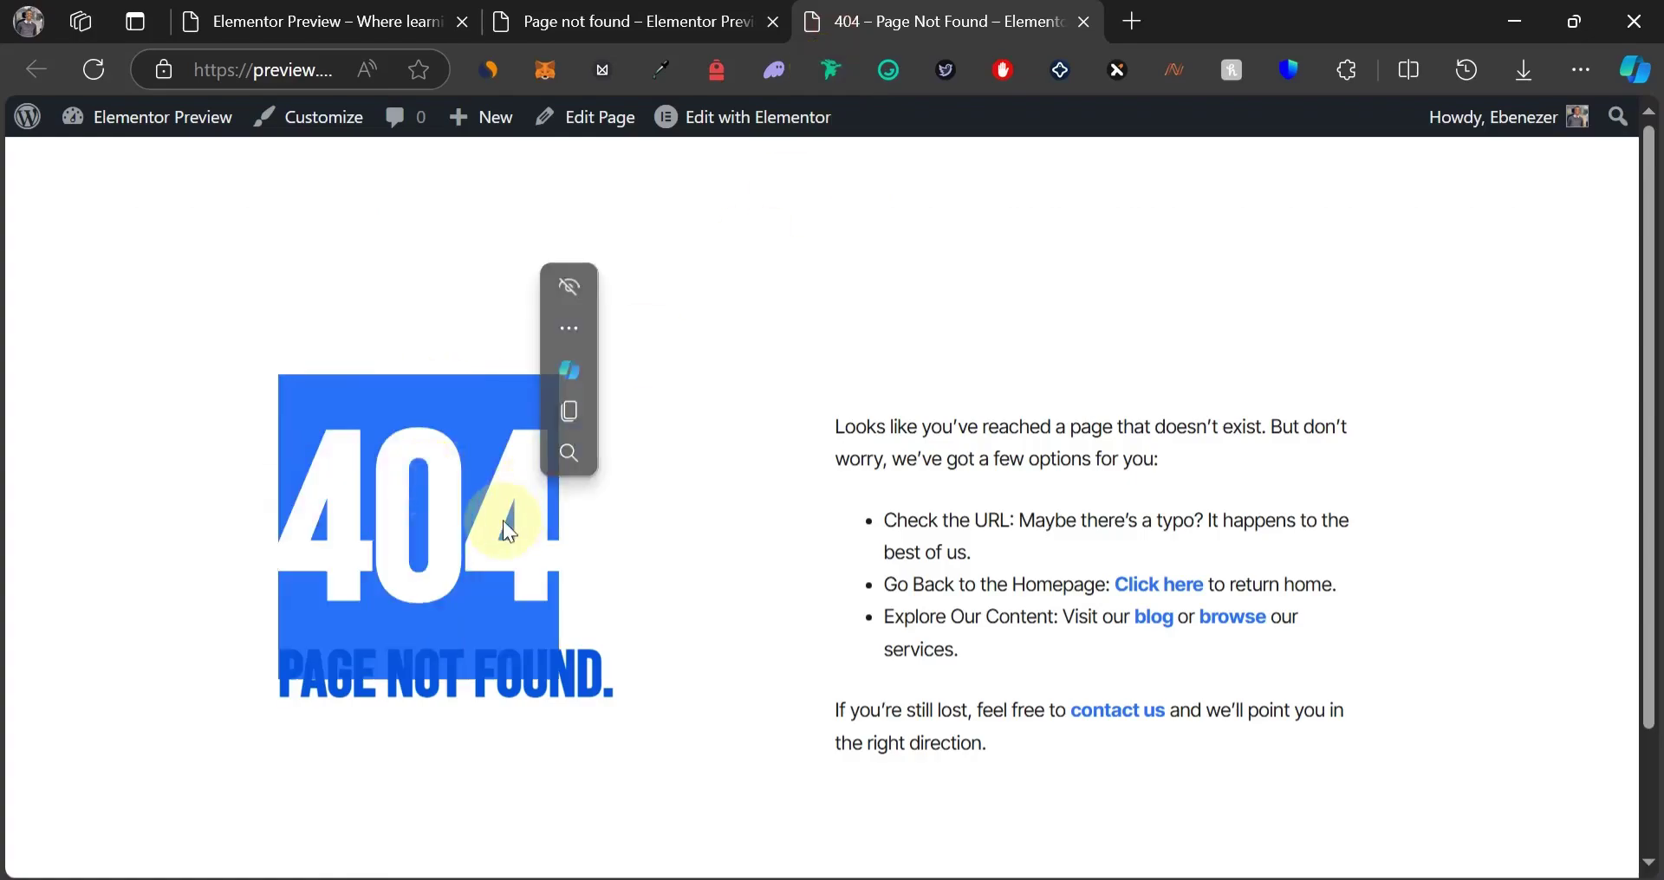
left_click(451, 503)
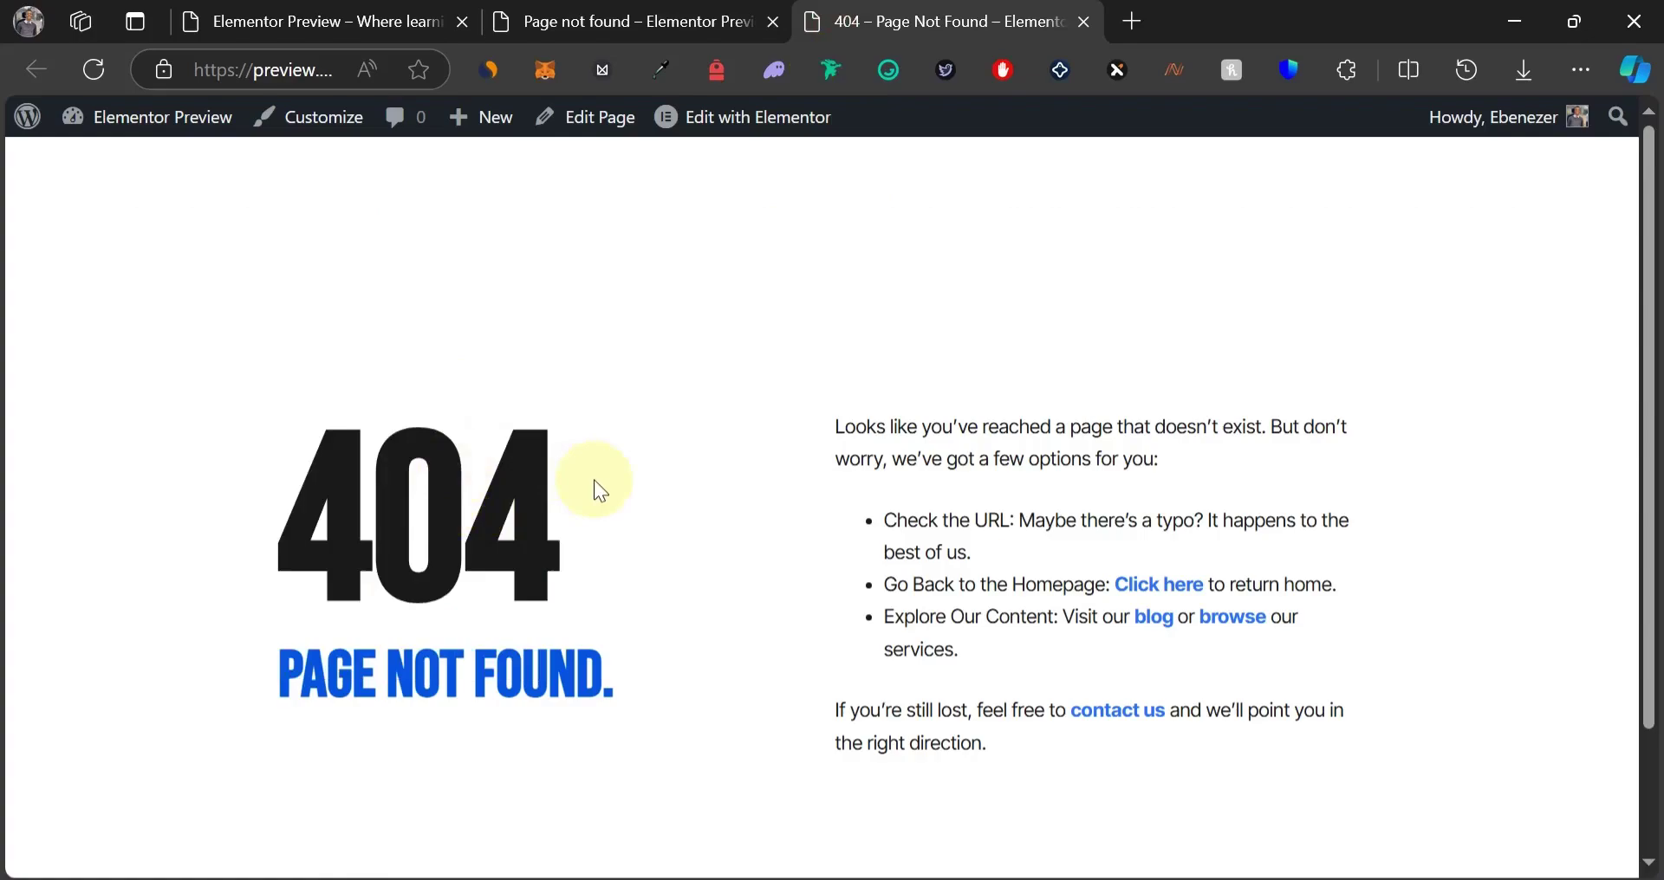
scroll(375, 423, "down", 1)
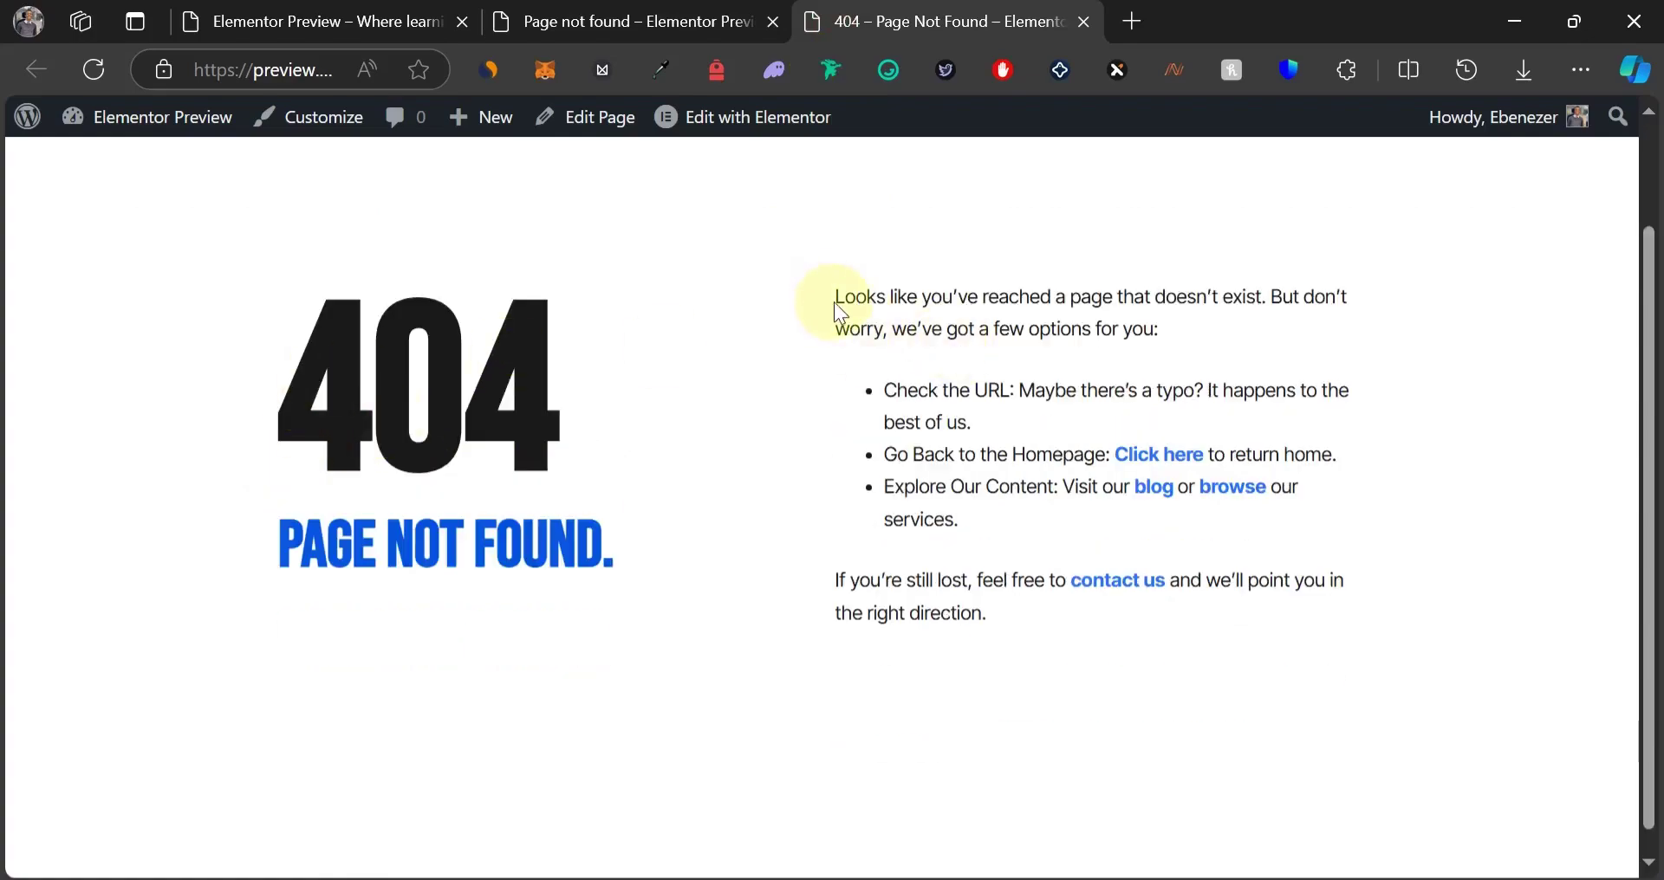
left_click_drag(836, 299, 1101, 327)
left_click(1080, 387)
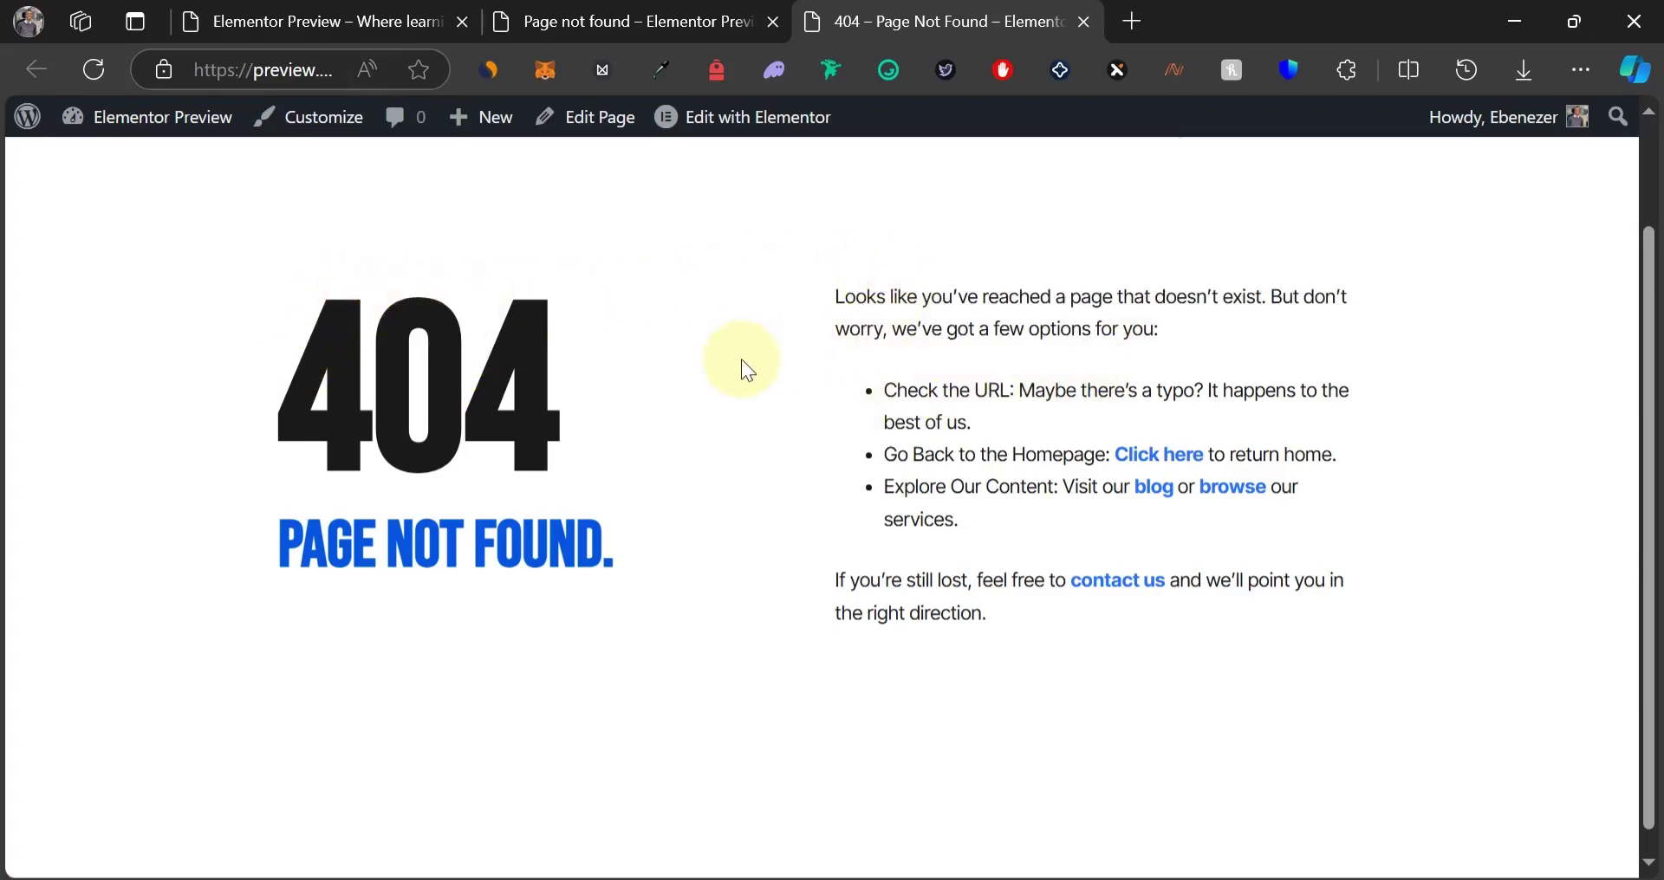
Go from the site's home page to the WordPress Add Plugins page and search for "elementor".
key("ctrl+Tab")
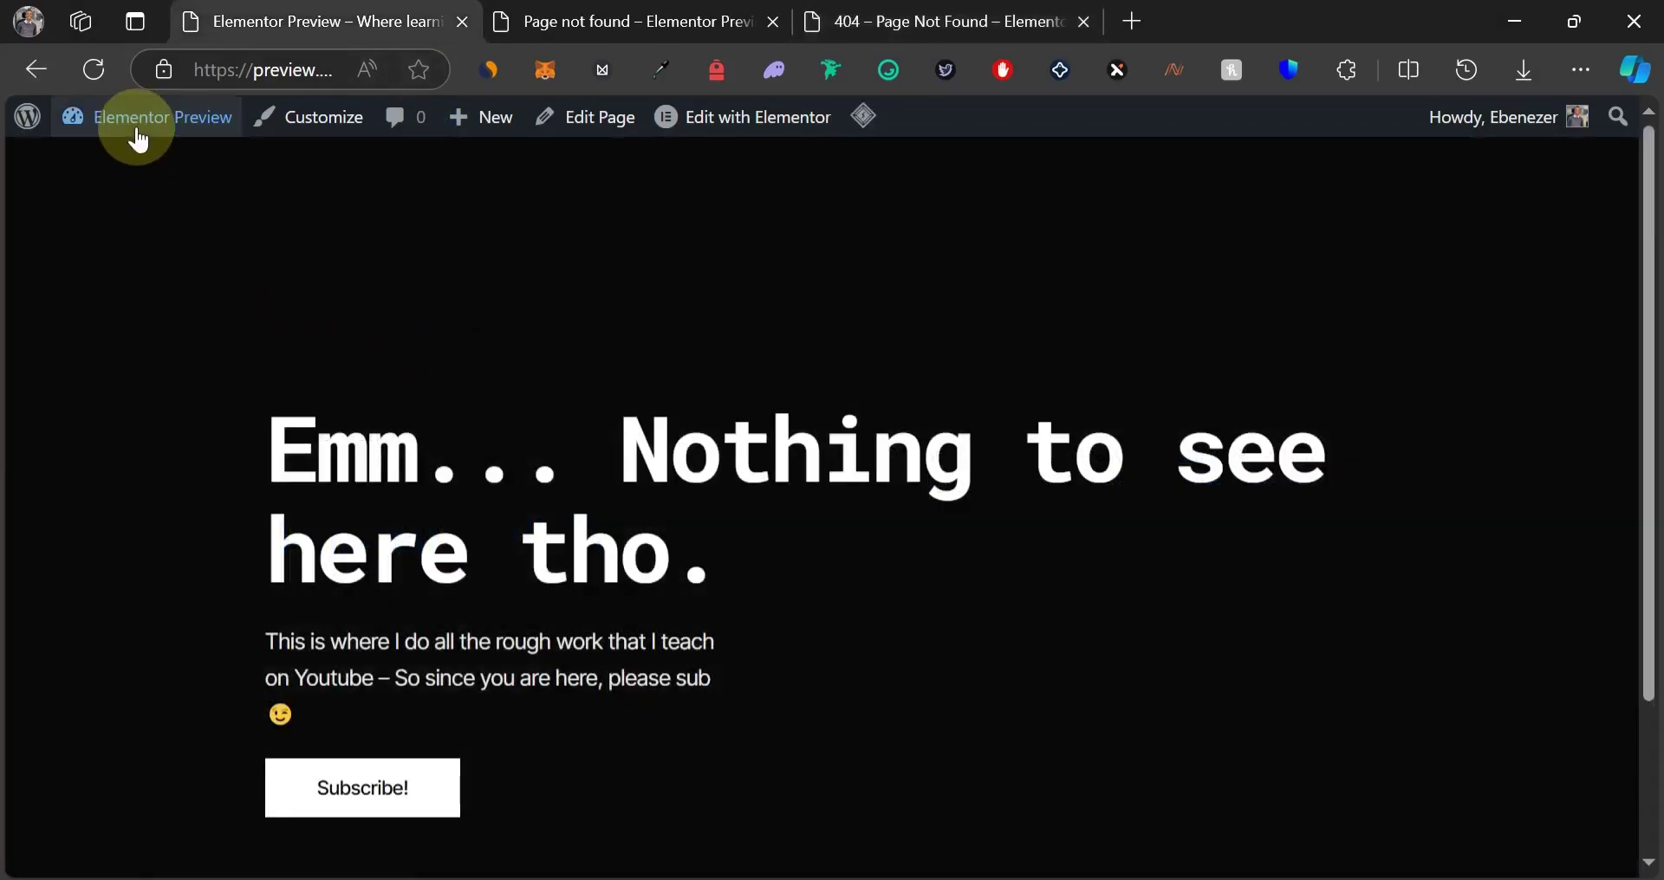
mouse_move(134, 125)
left_click(124, 177)
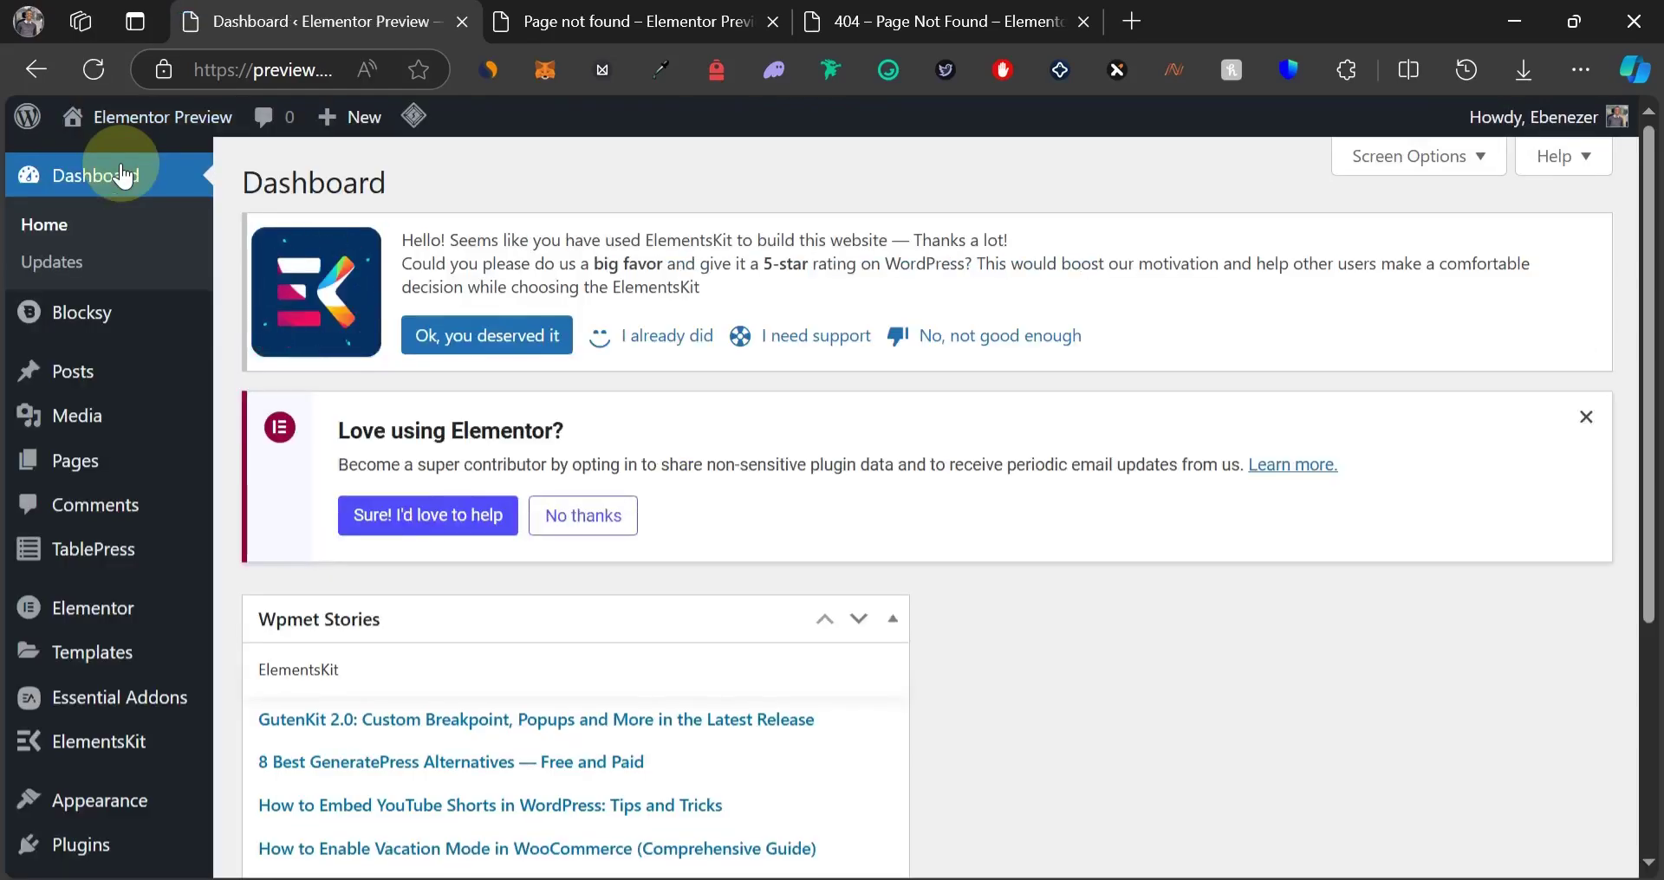
scroll(572, 420, "down", 3)
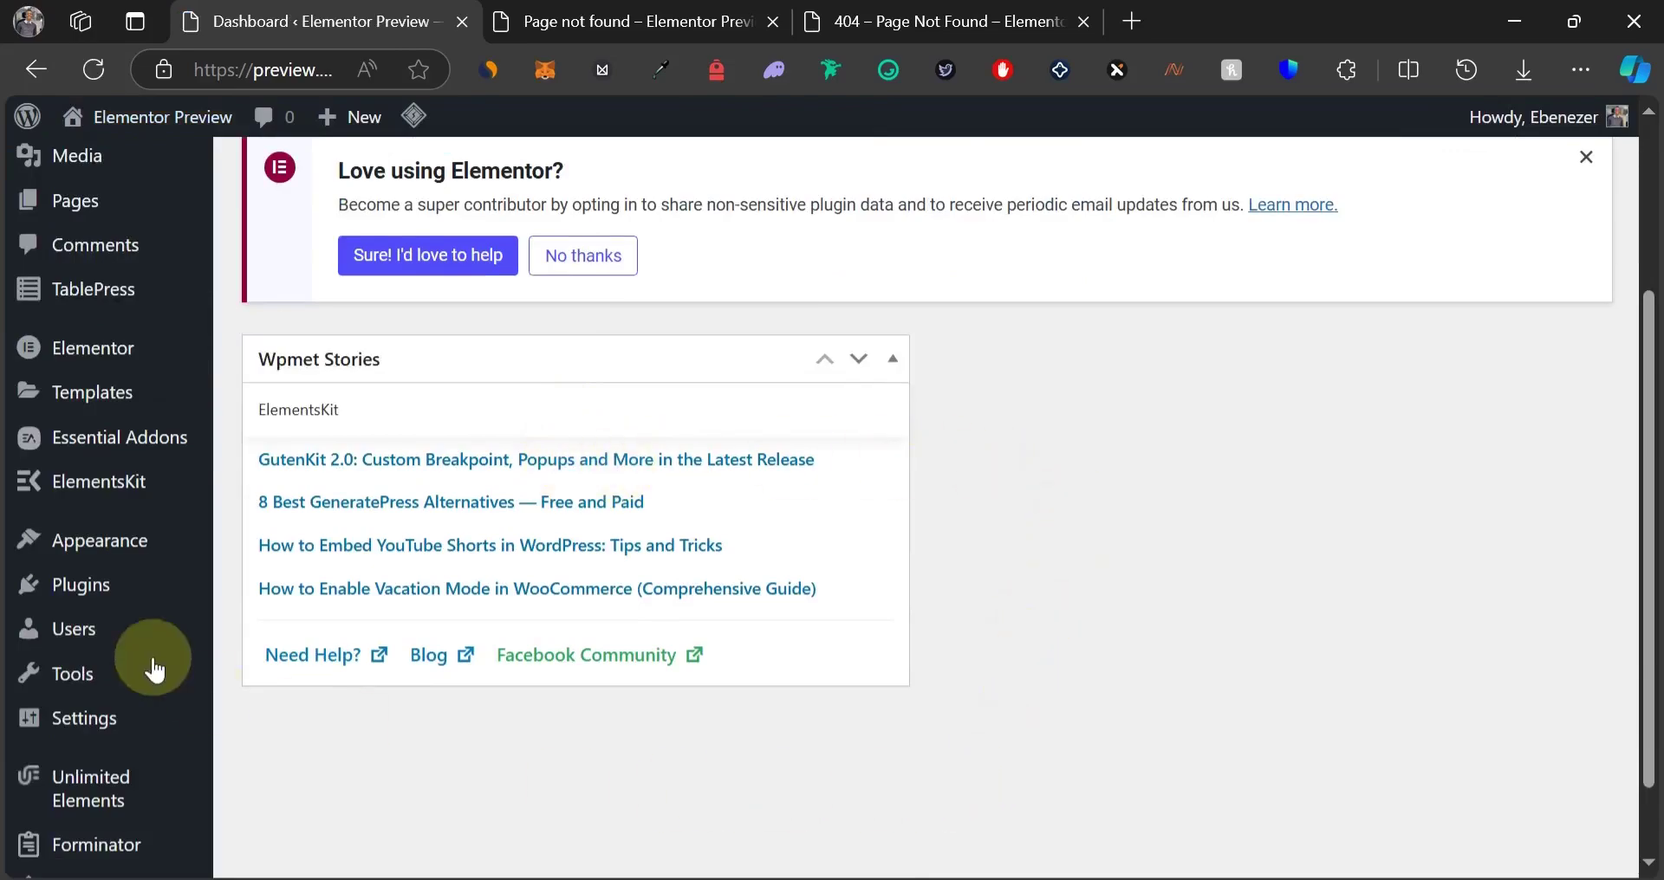
mouse_move(139, 599)
left_click(296, 633)
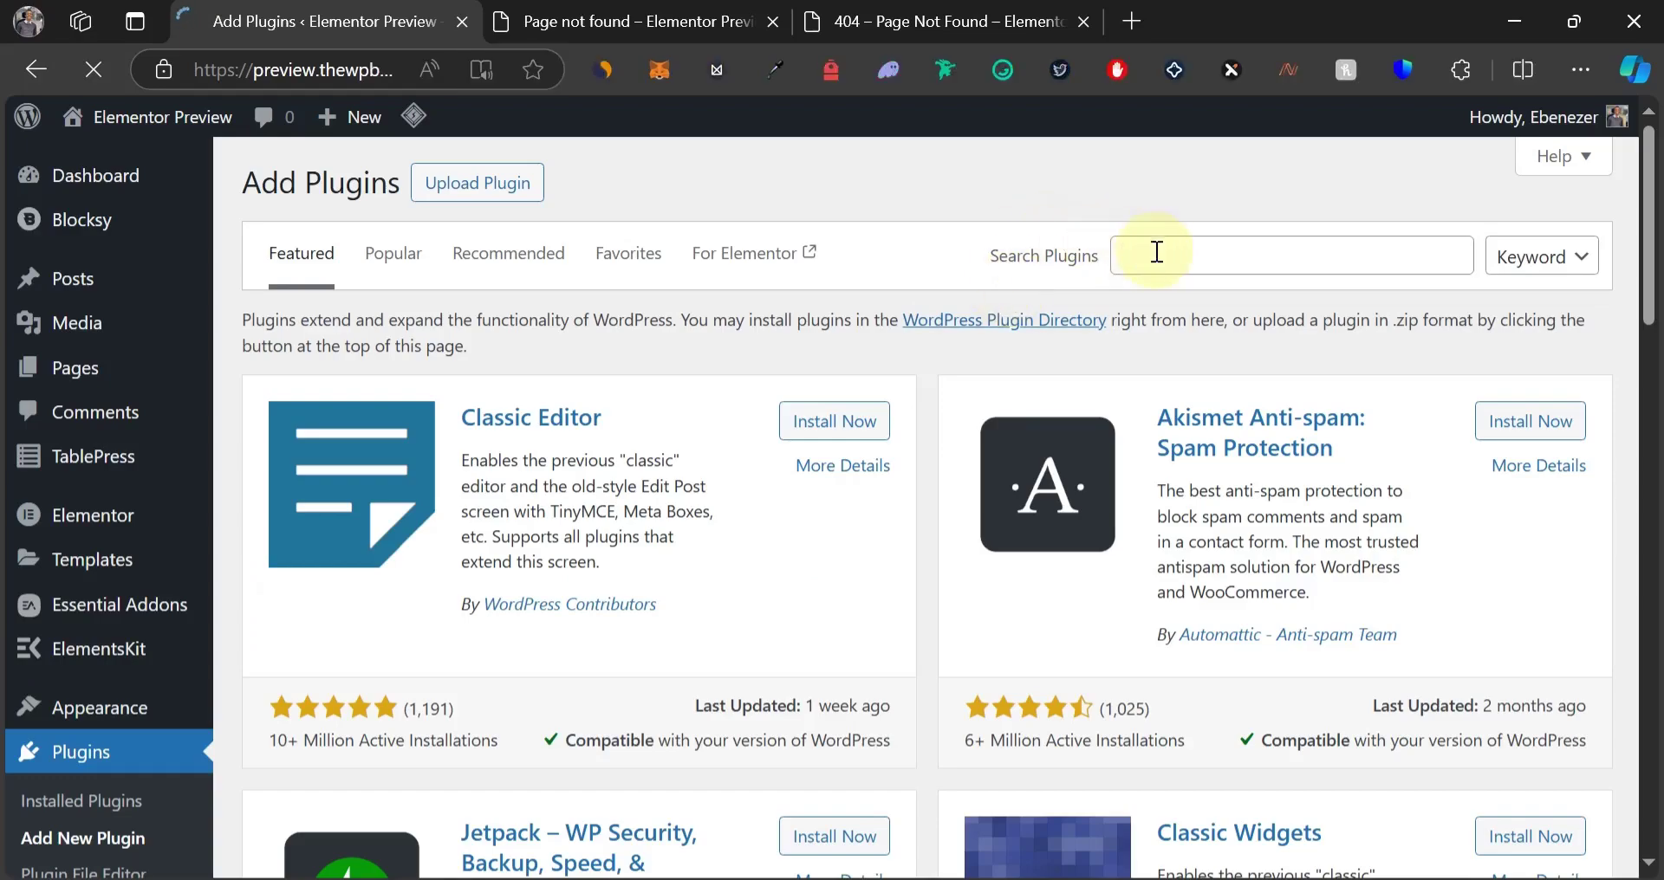
left_click(1157, 251)
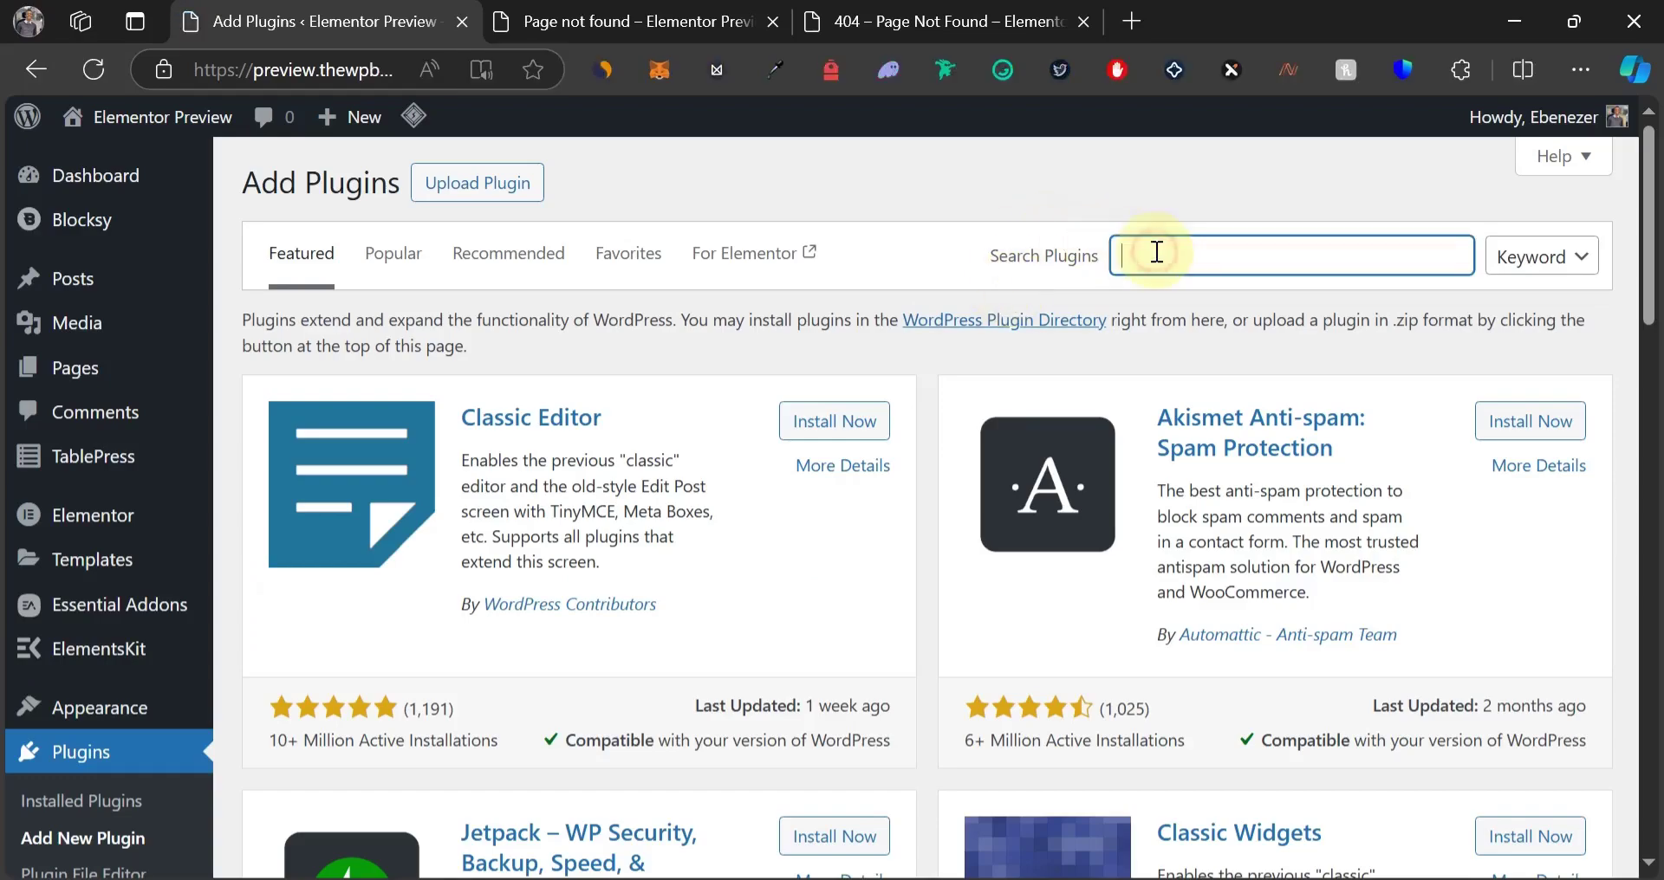
type("elementor")
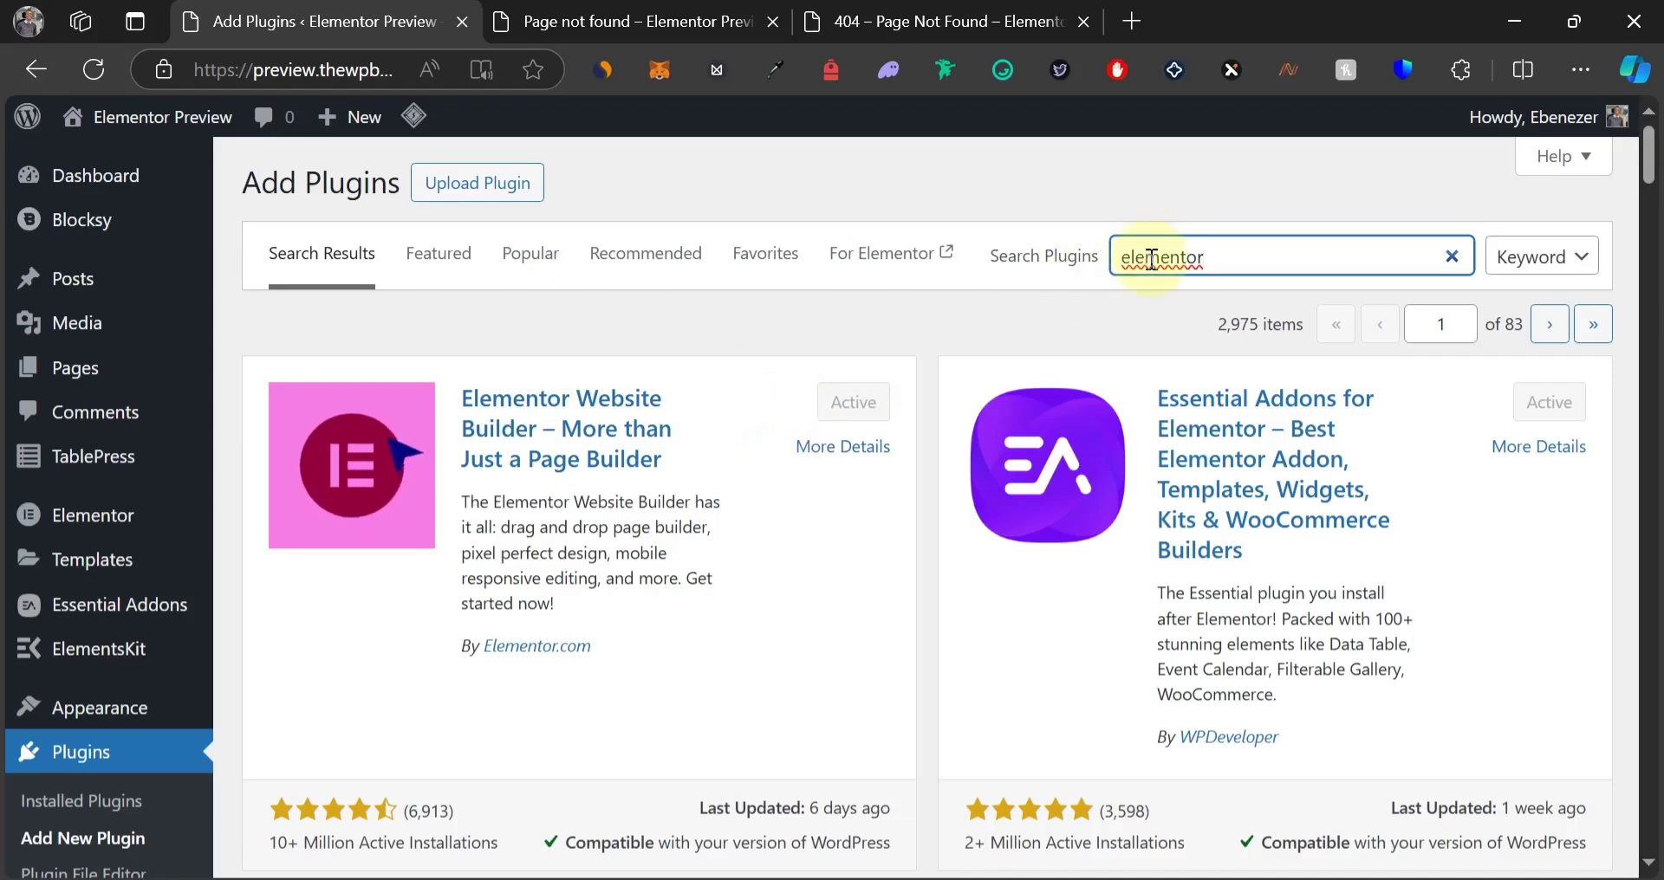
Search the plugins for "smart 404" and install and activate Smart Custom 404 Error Page.
double_click(1139, 257)
type("s")
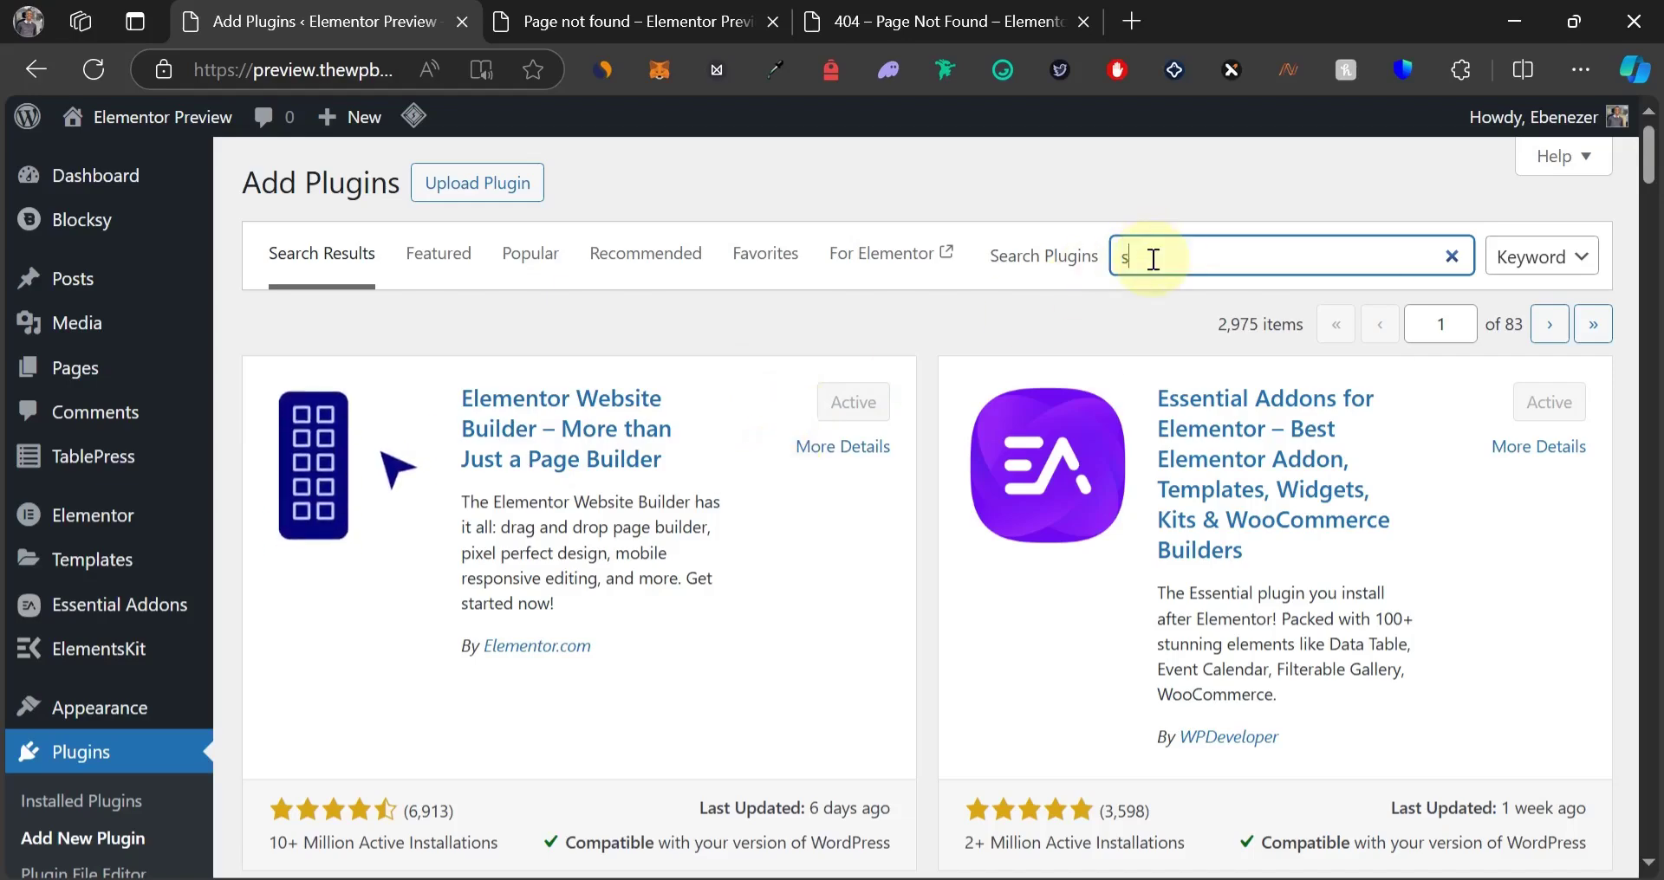
type("amrt")
key("BackSpace")
key("BackSpace")
key("BackSpace")
key("BackSpace")
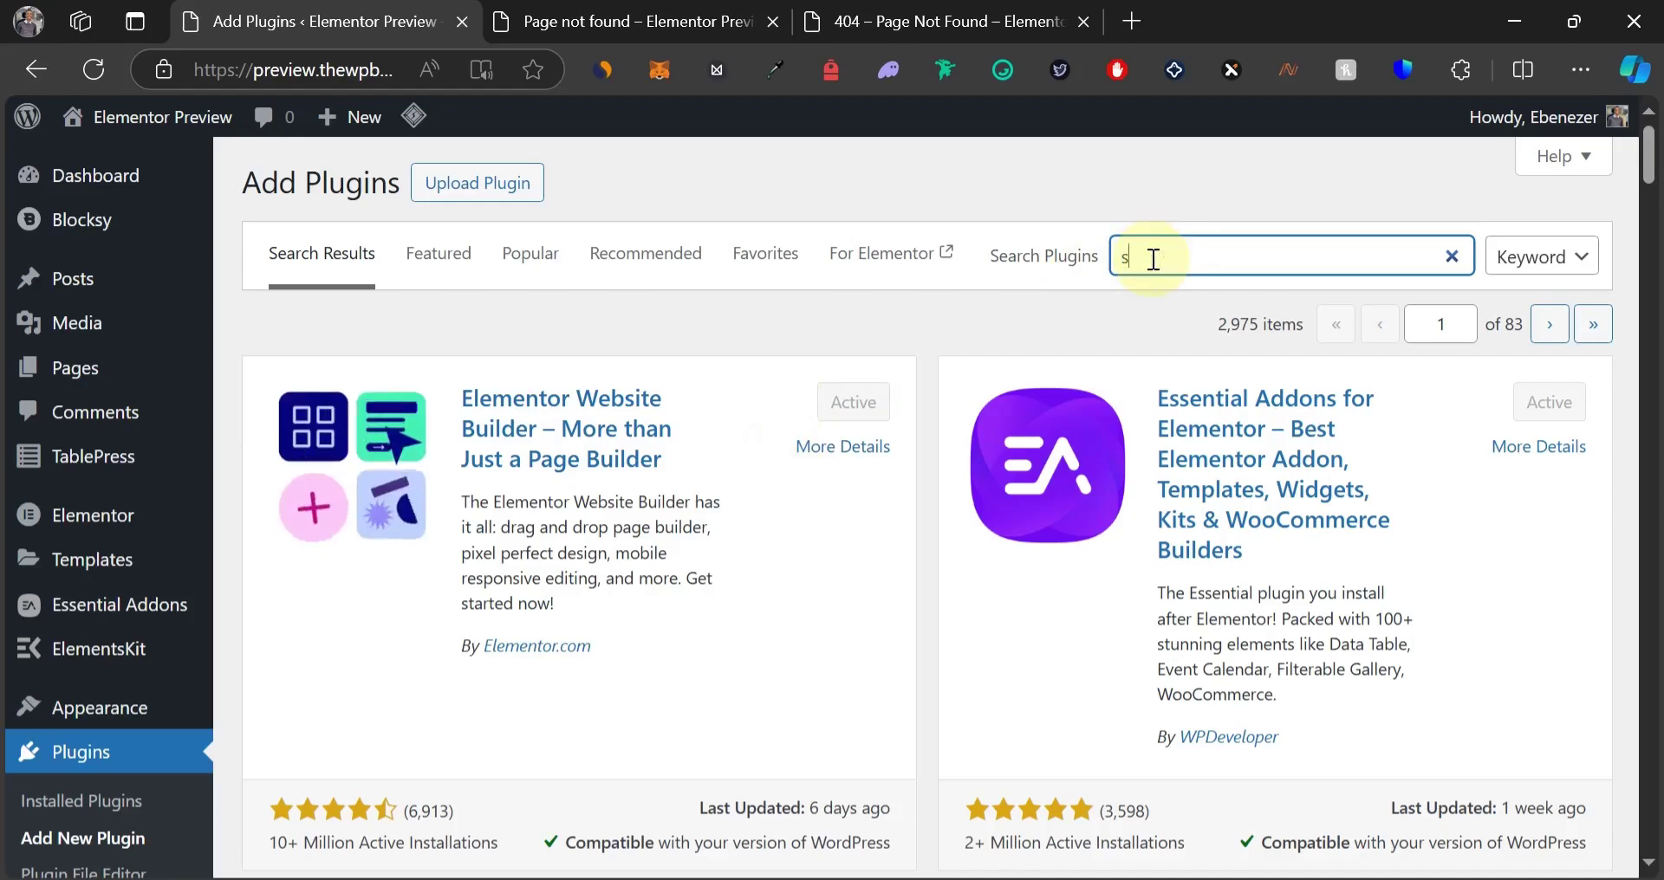
type("mart 404")
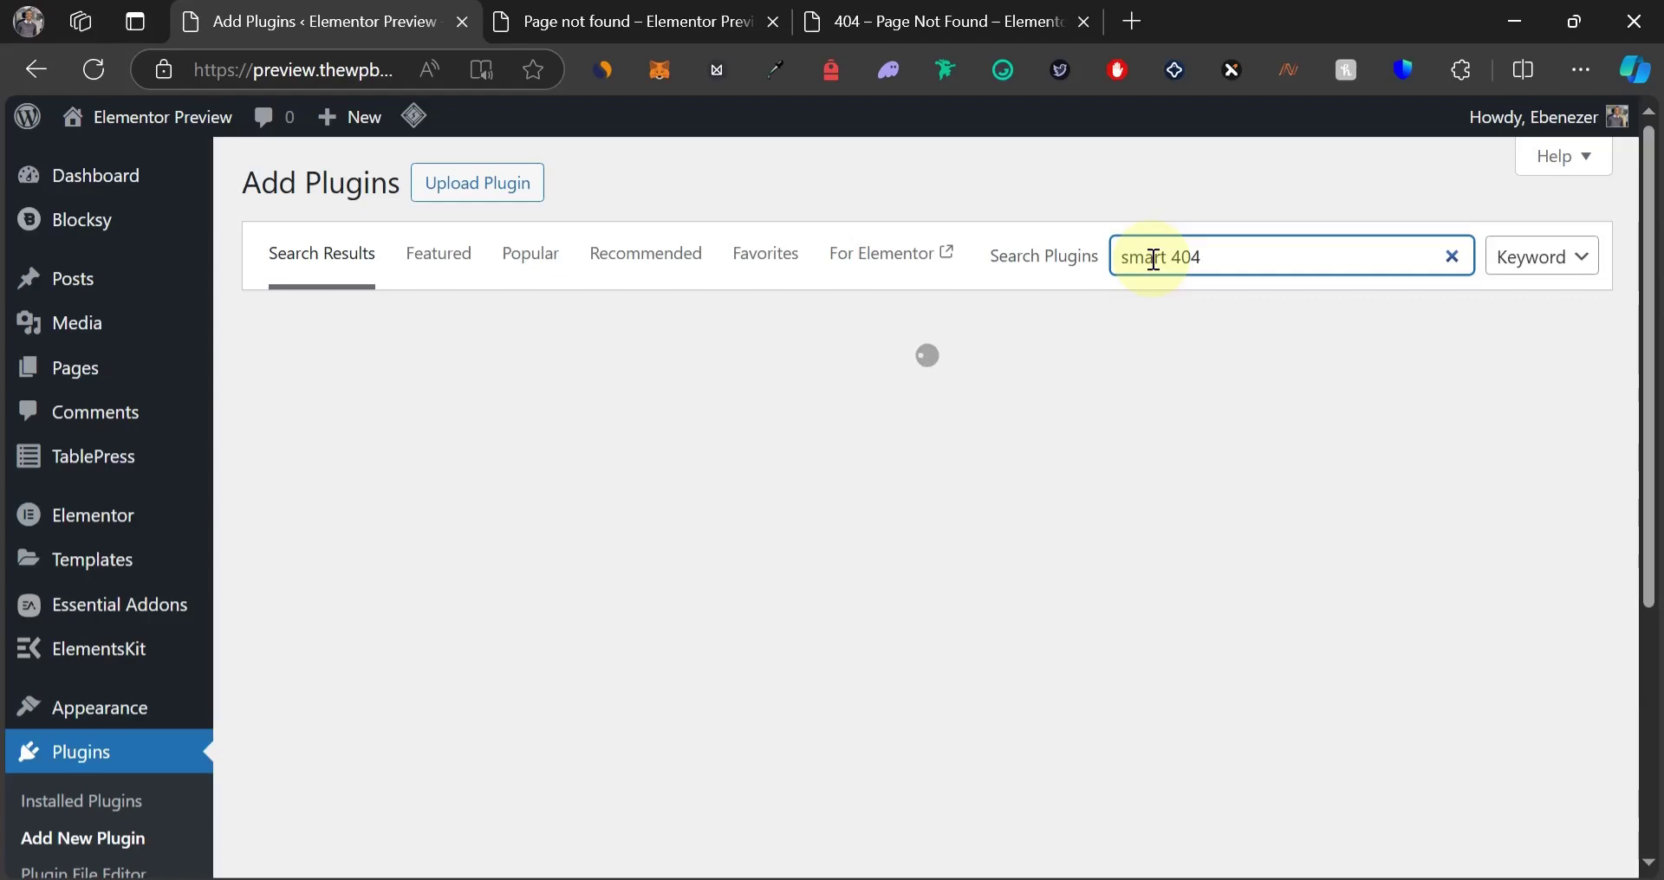
scroll(888, 475, "down", 12)
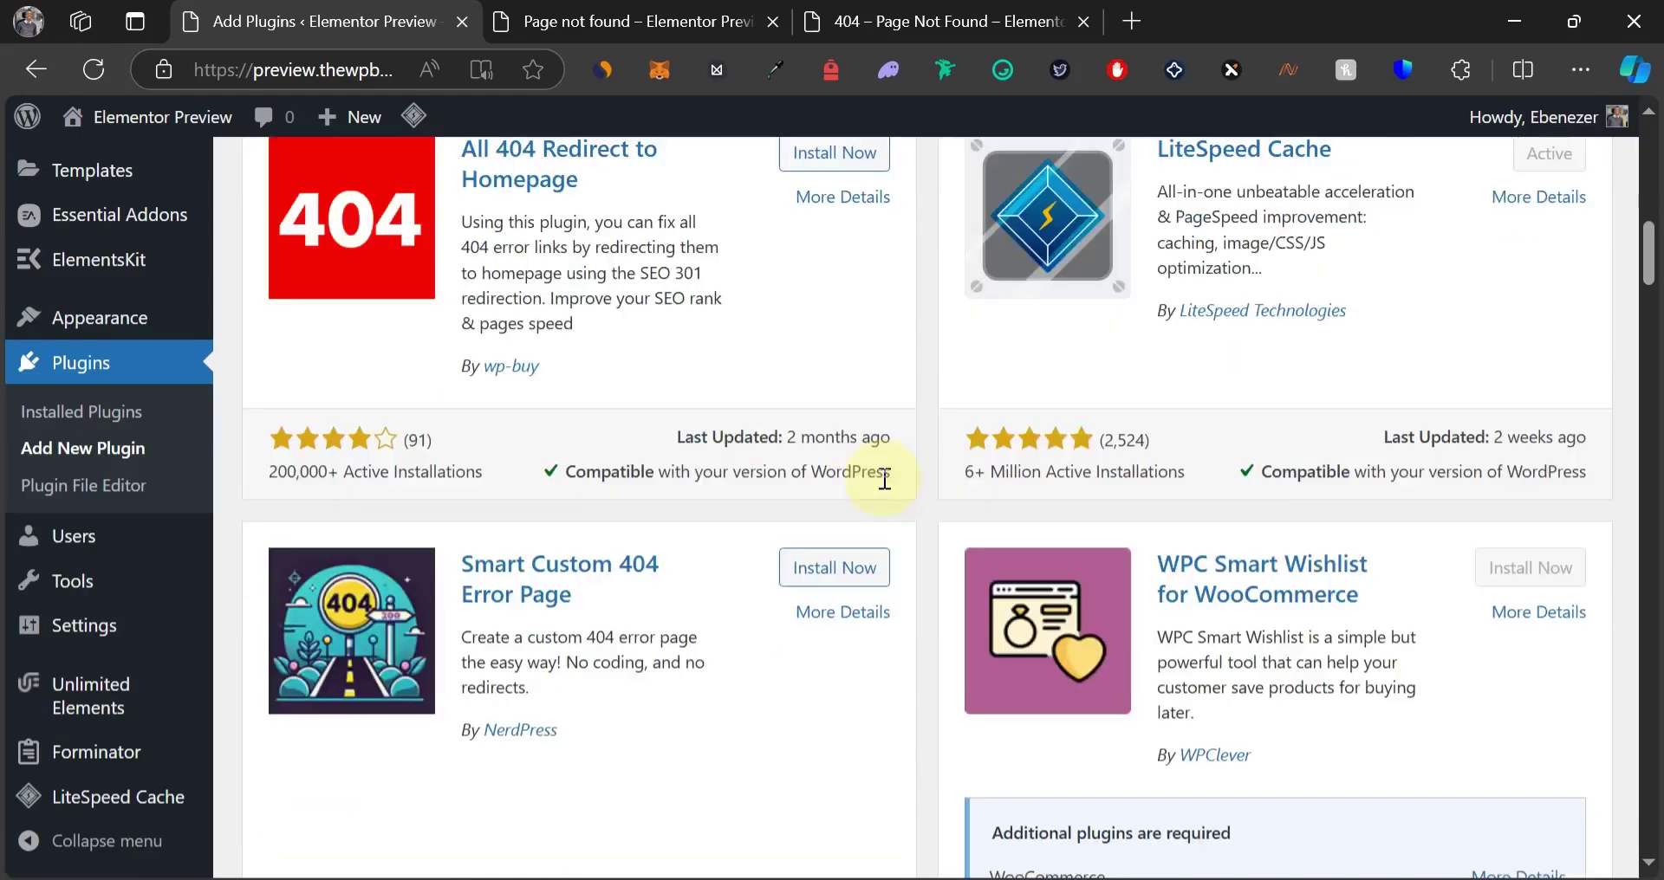
scroll(884, 480, "down", 3)
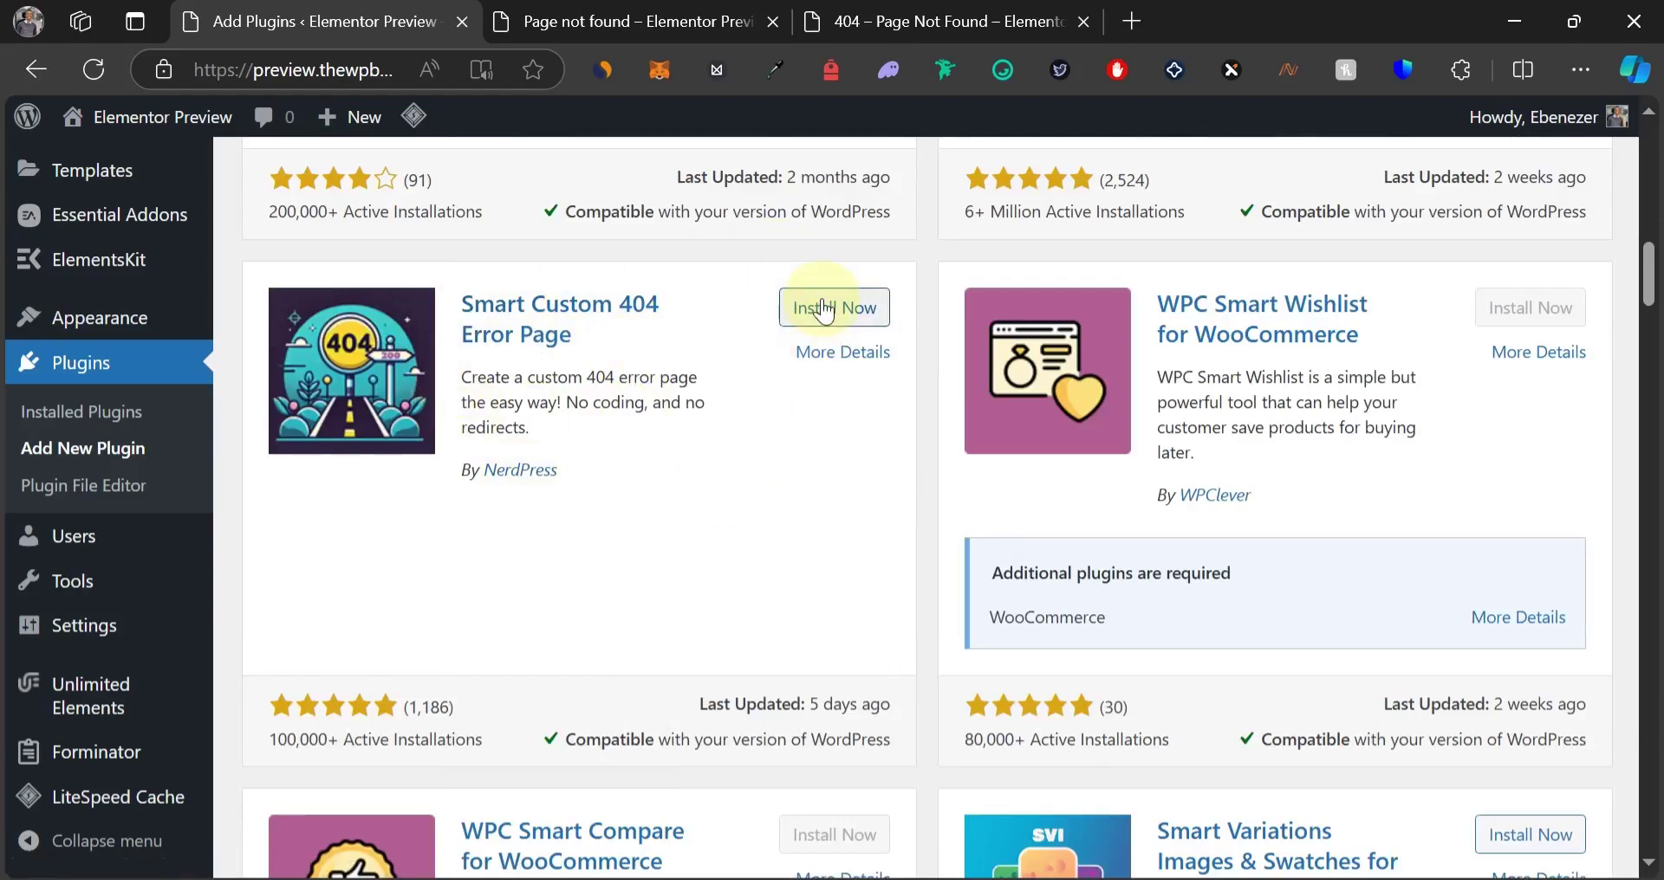
left_click(825, 311)
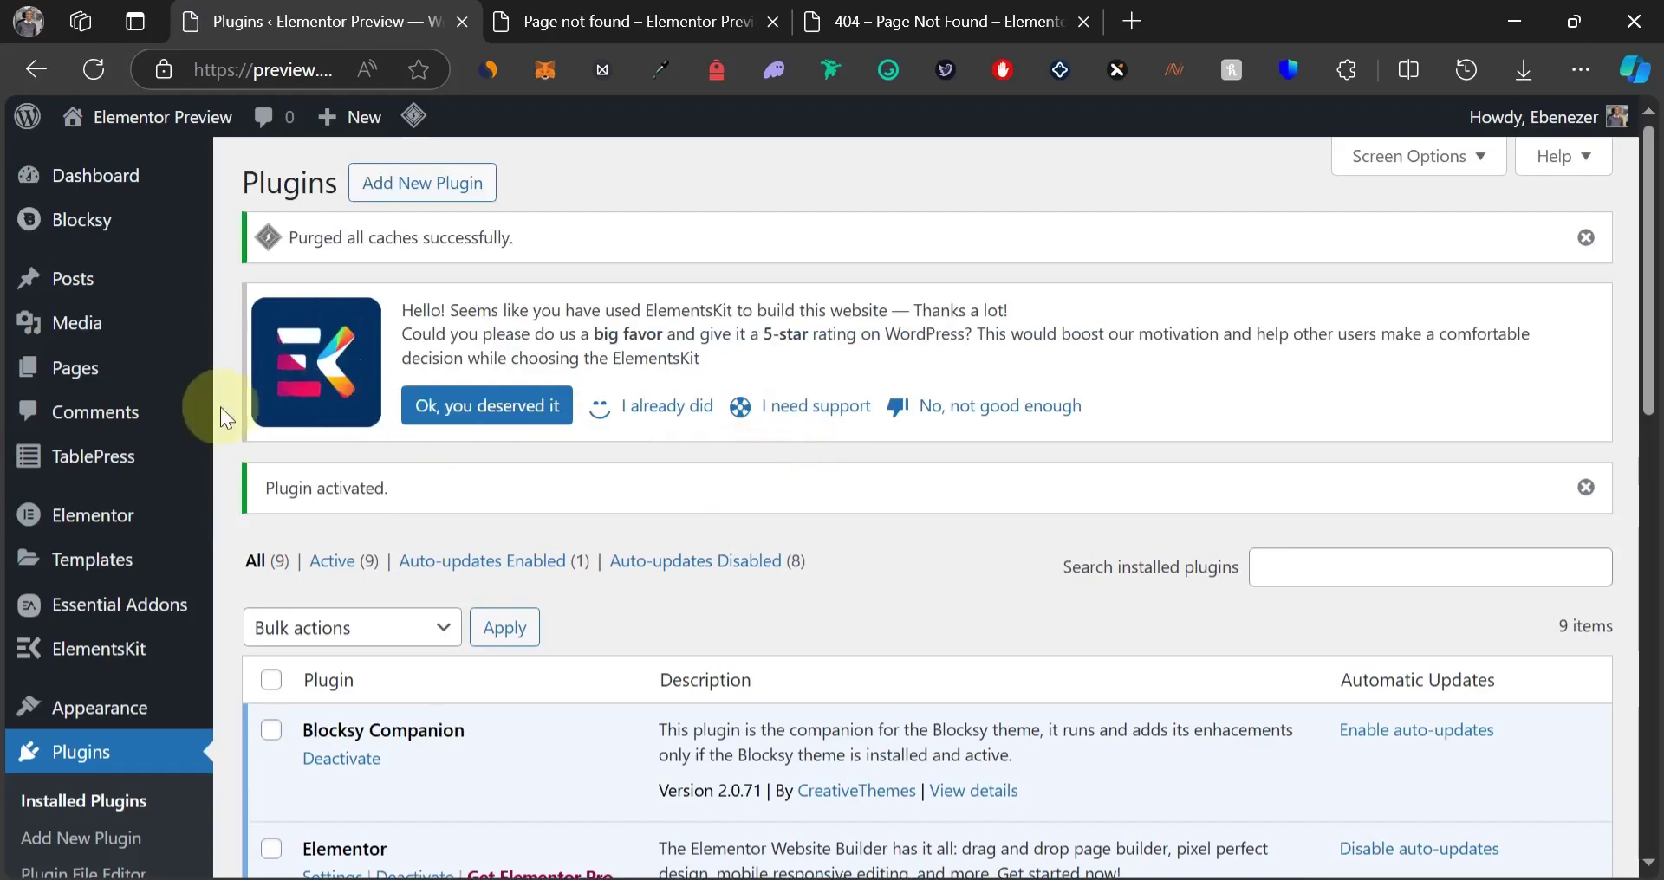
Create a new WordPress page with the title 404.
mouse_move(139, 380)
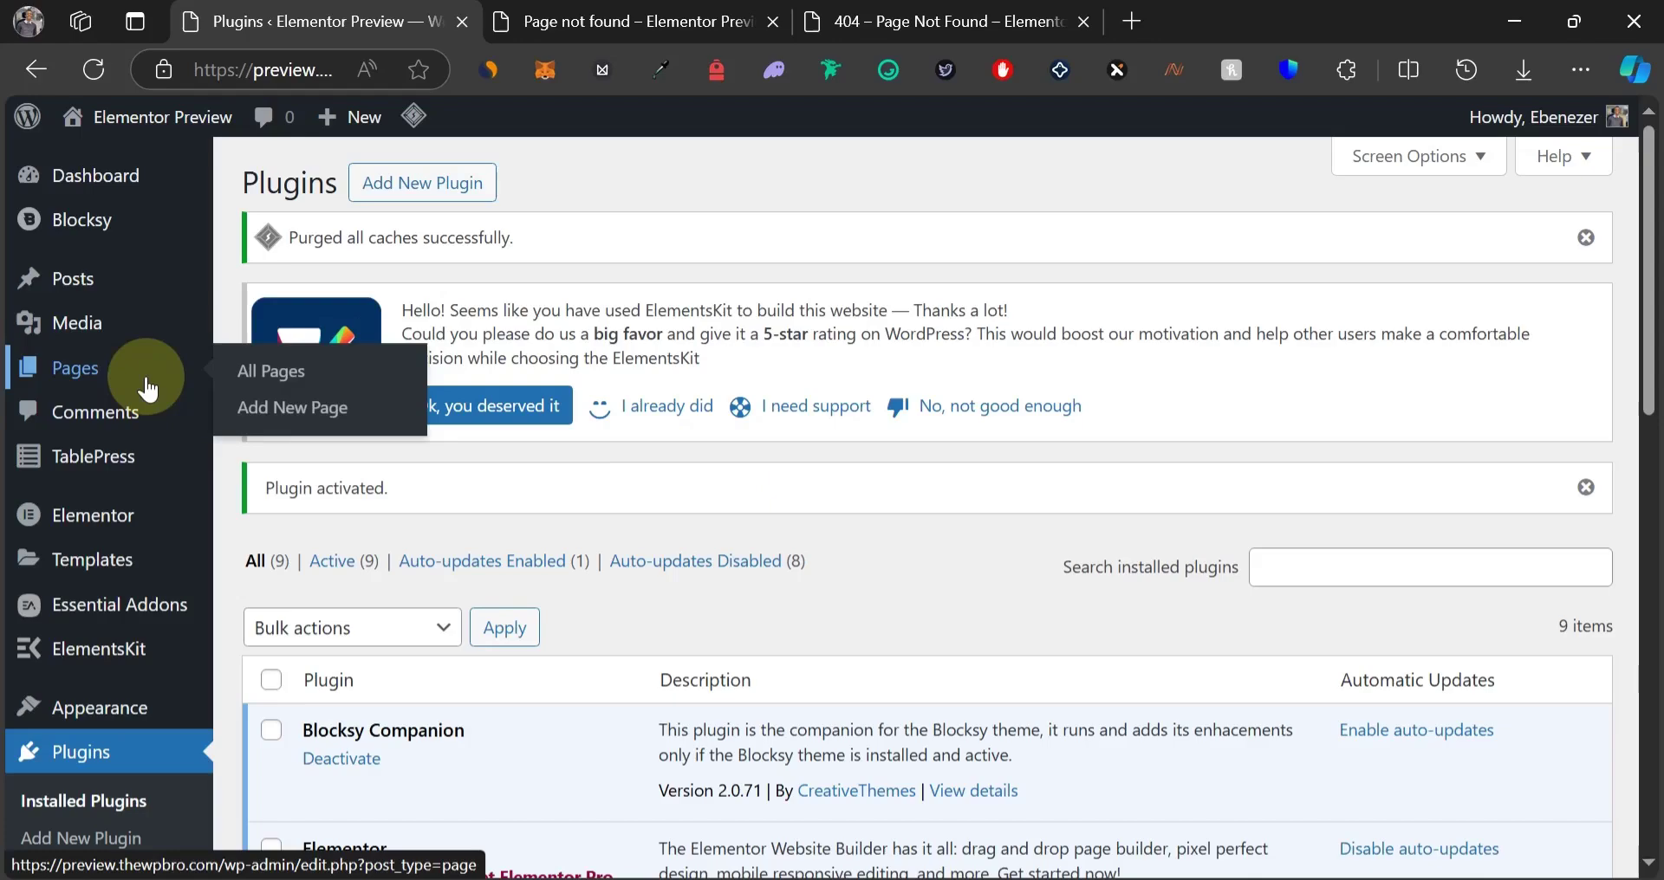
left_click(290, 414)
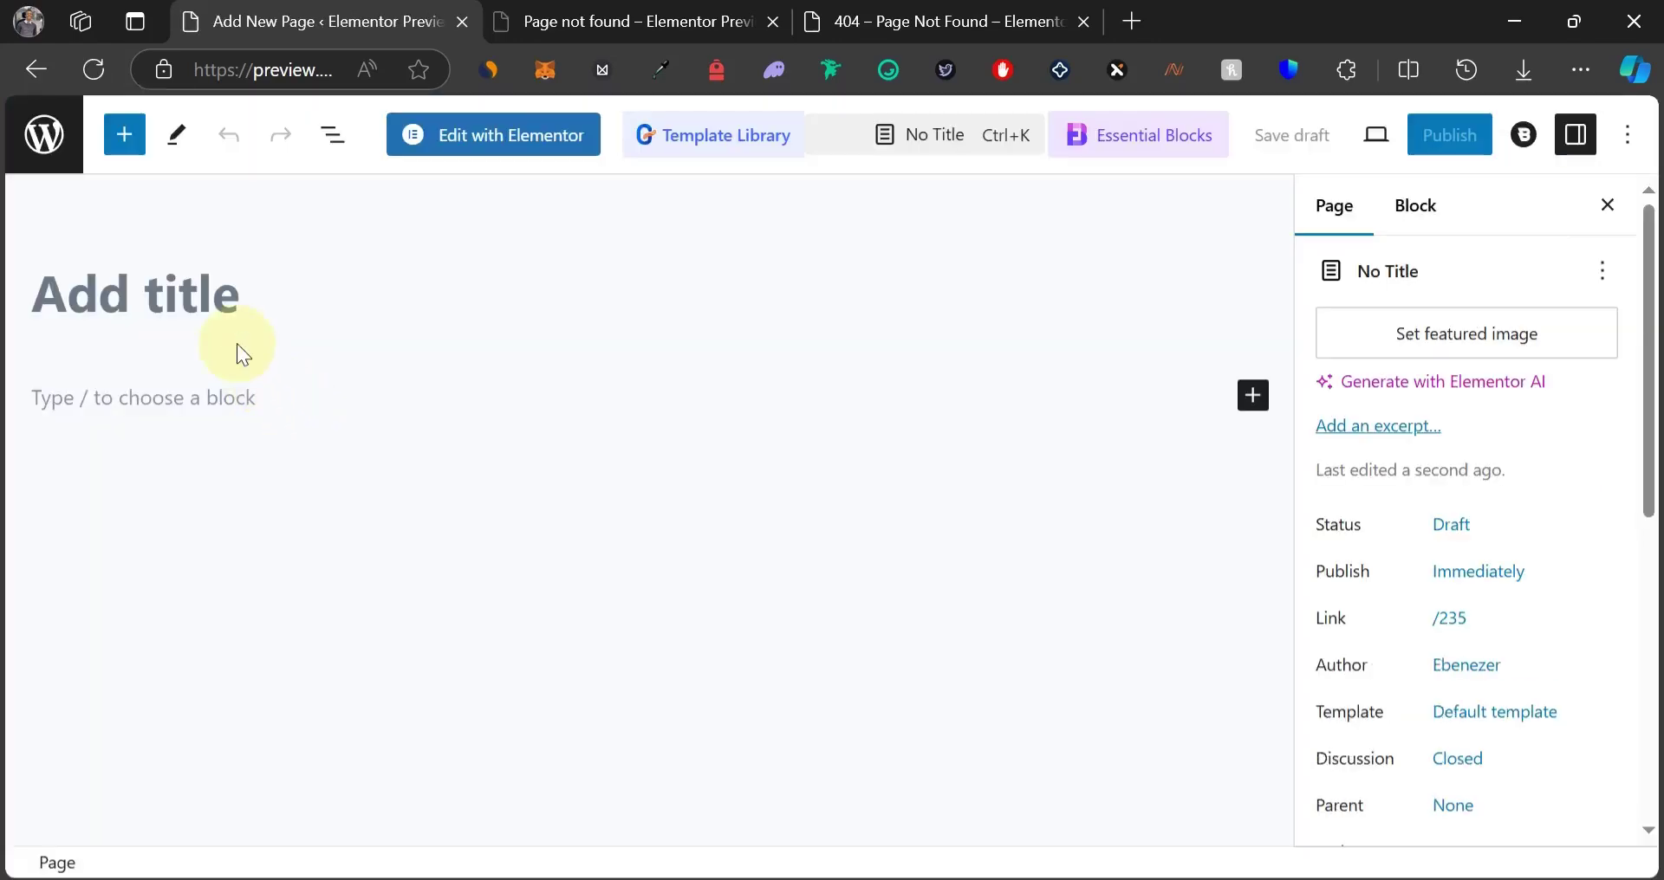
left_click(214, 292)
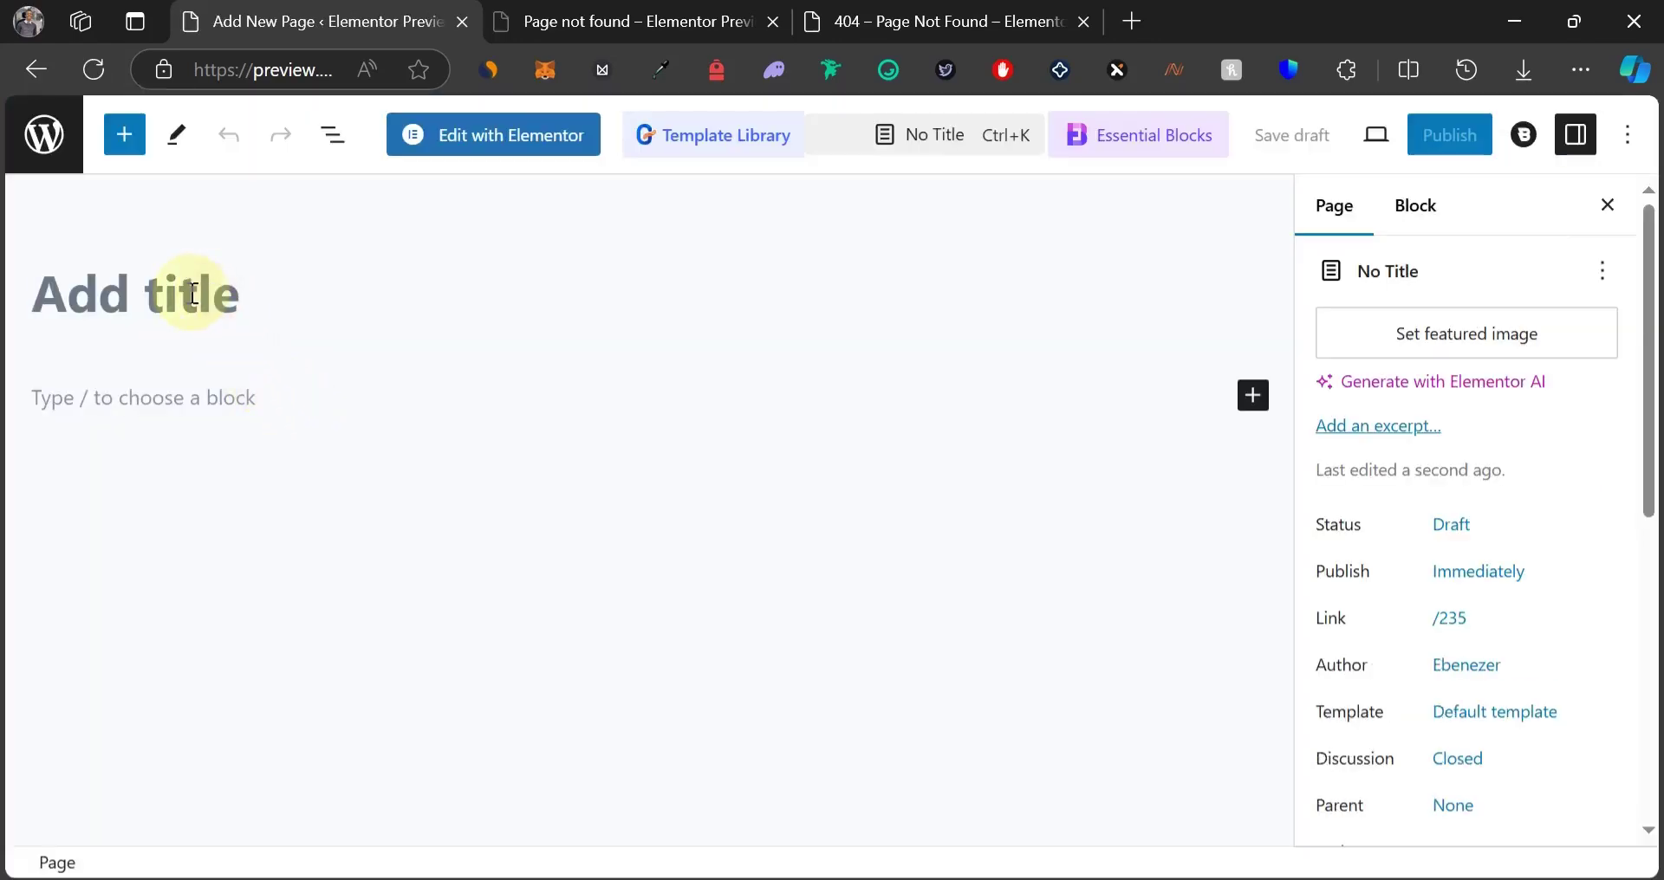
type("404")
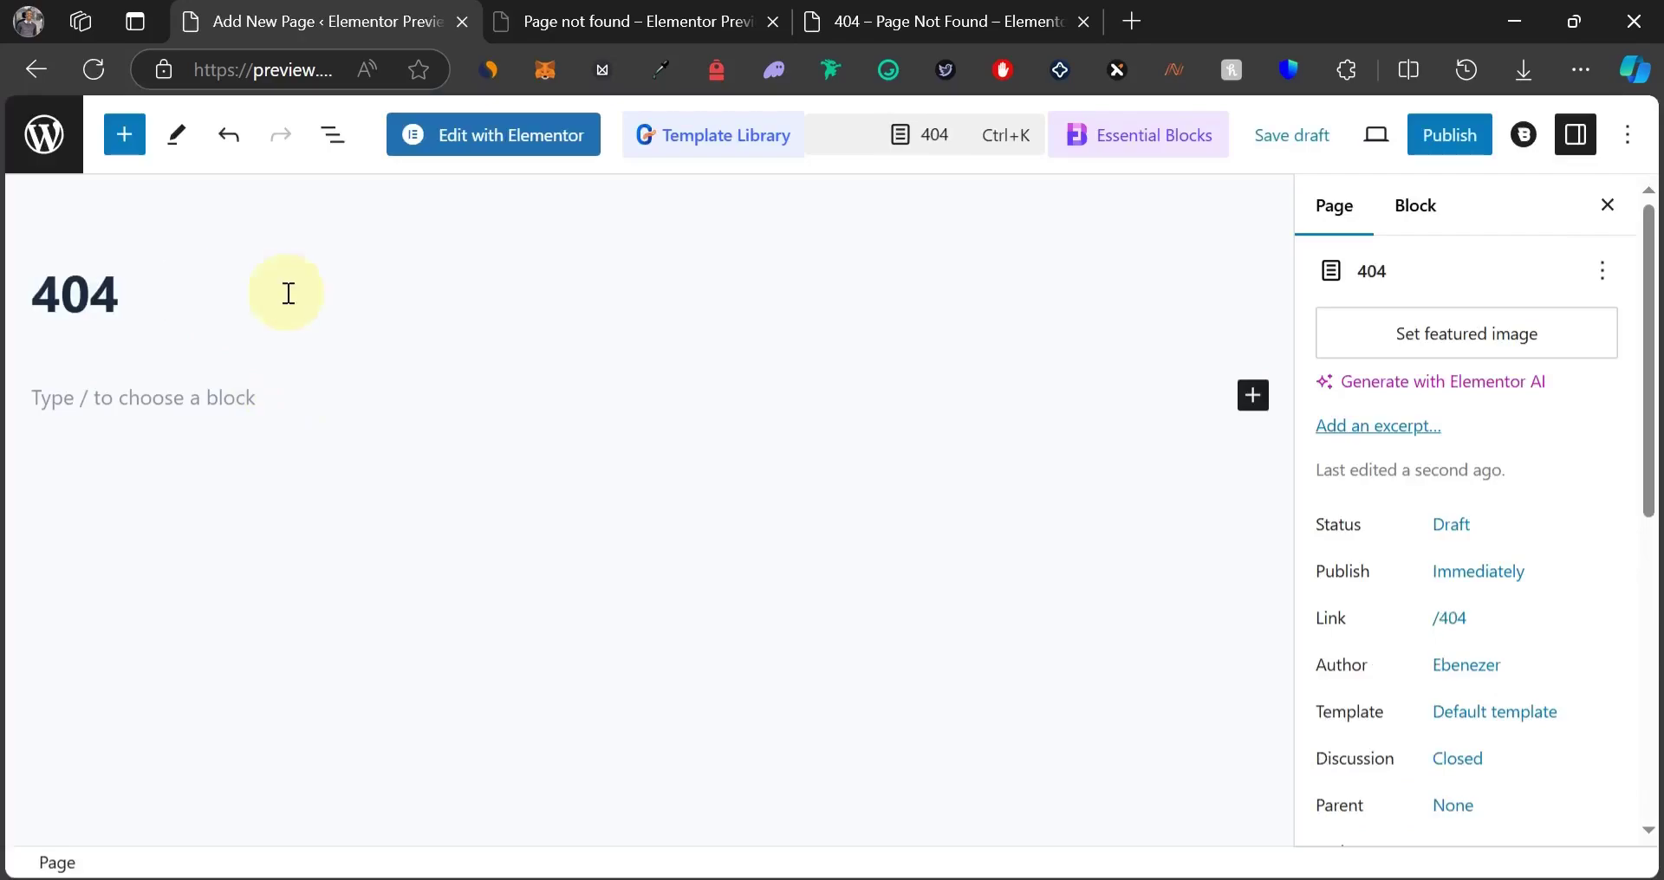
Set the 404 page's template to Elementor Canvas.
scroll(1520, 572, "down", 1)
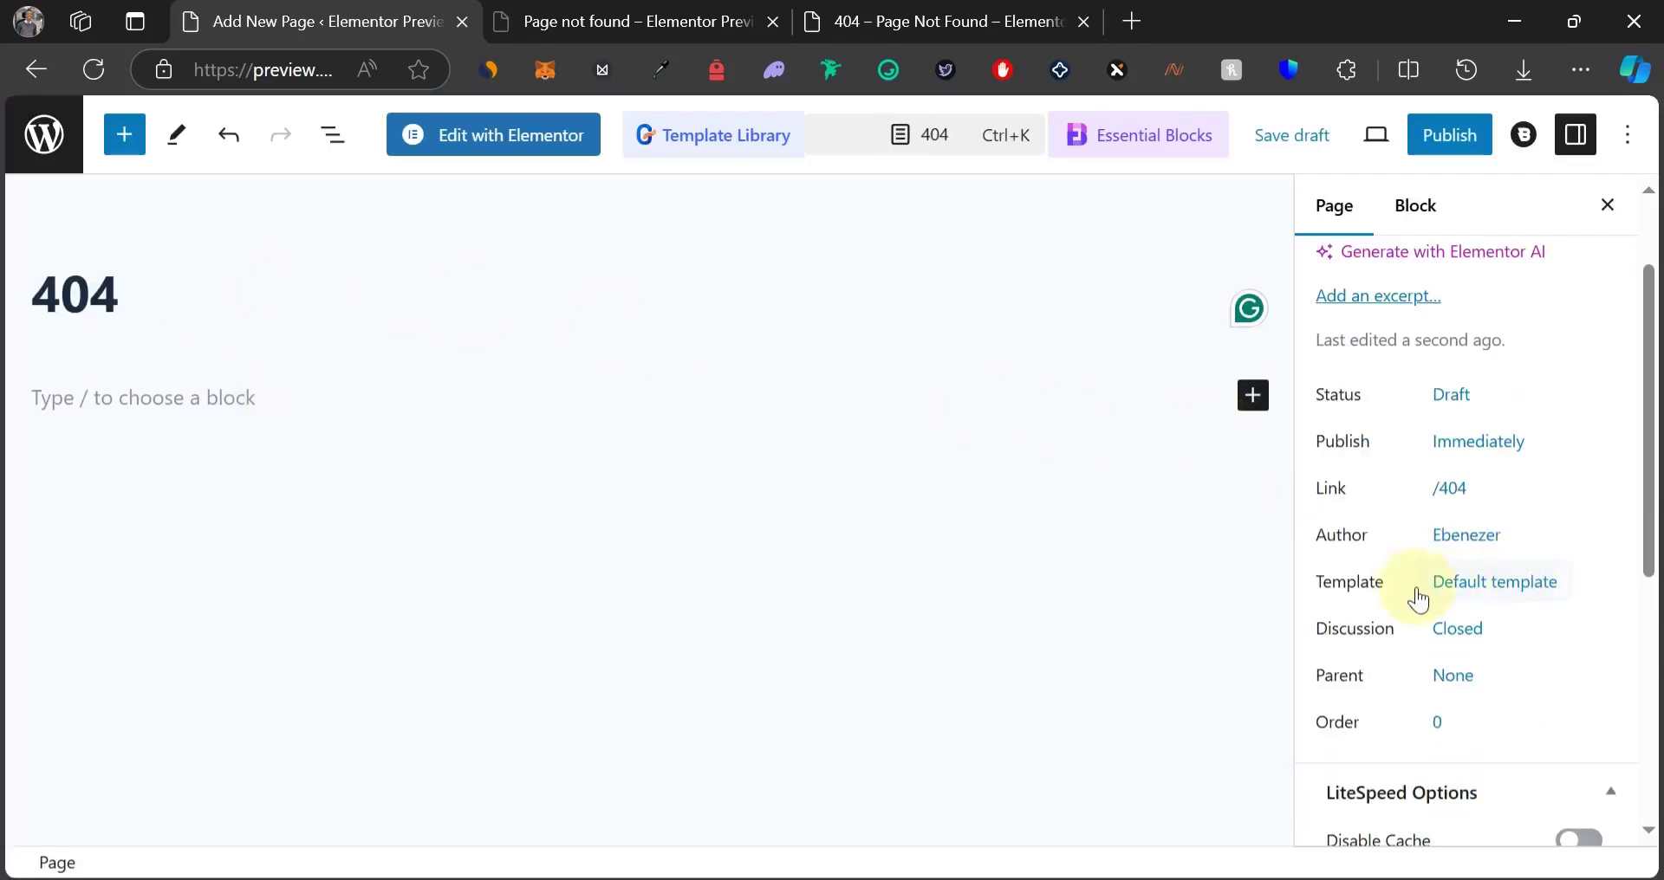
left_click(1456, 595)
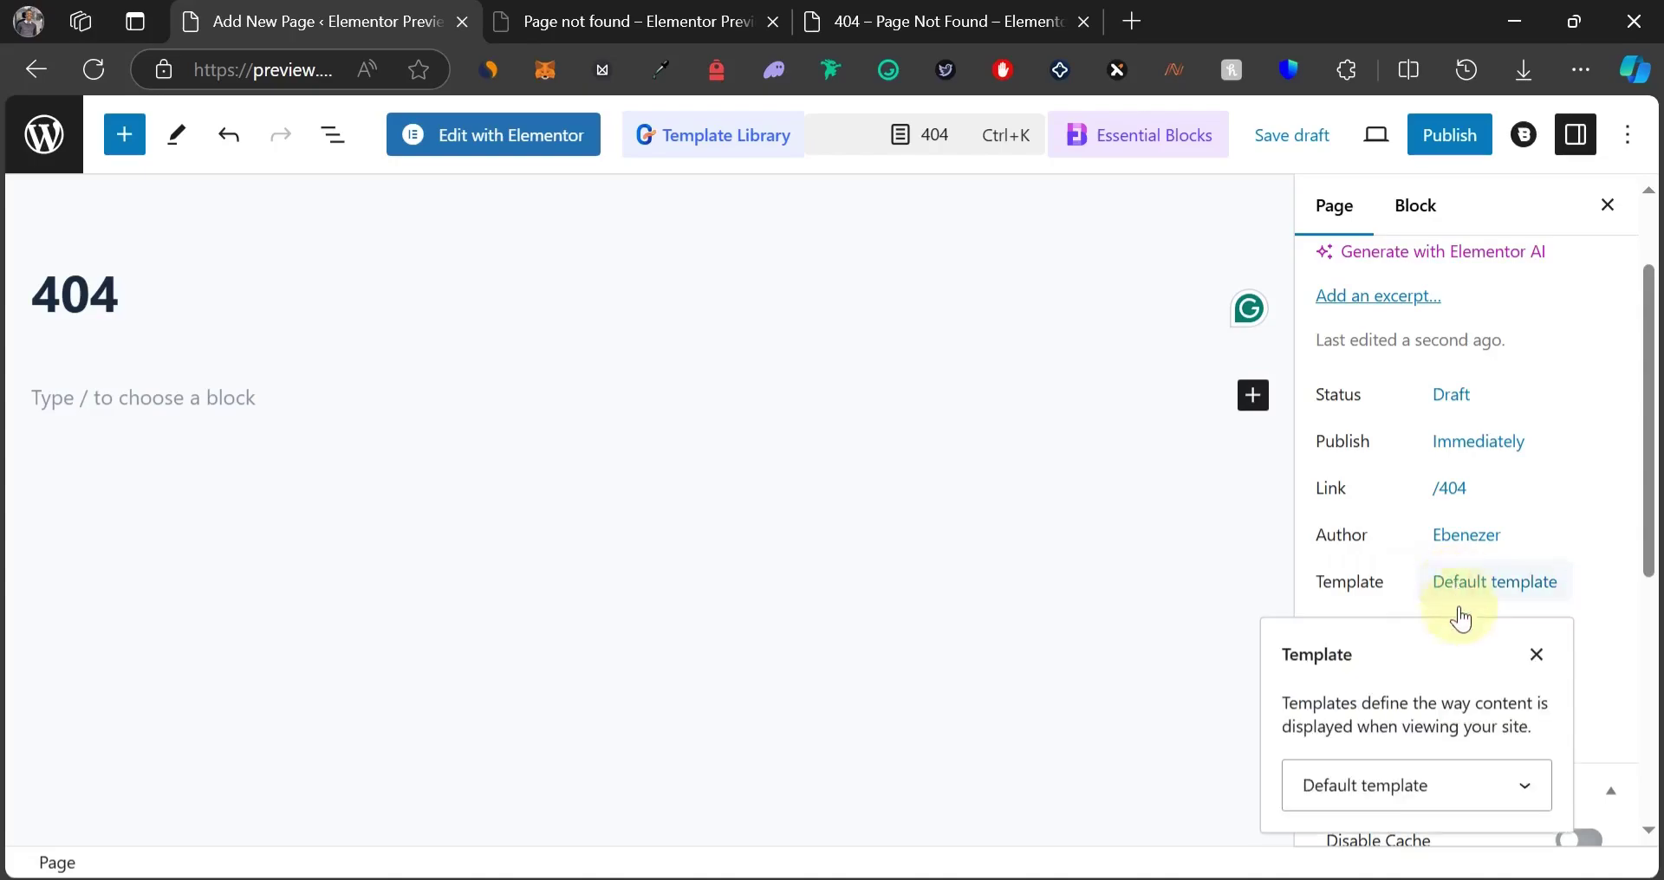
left_click(1402, 787)
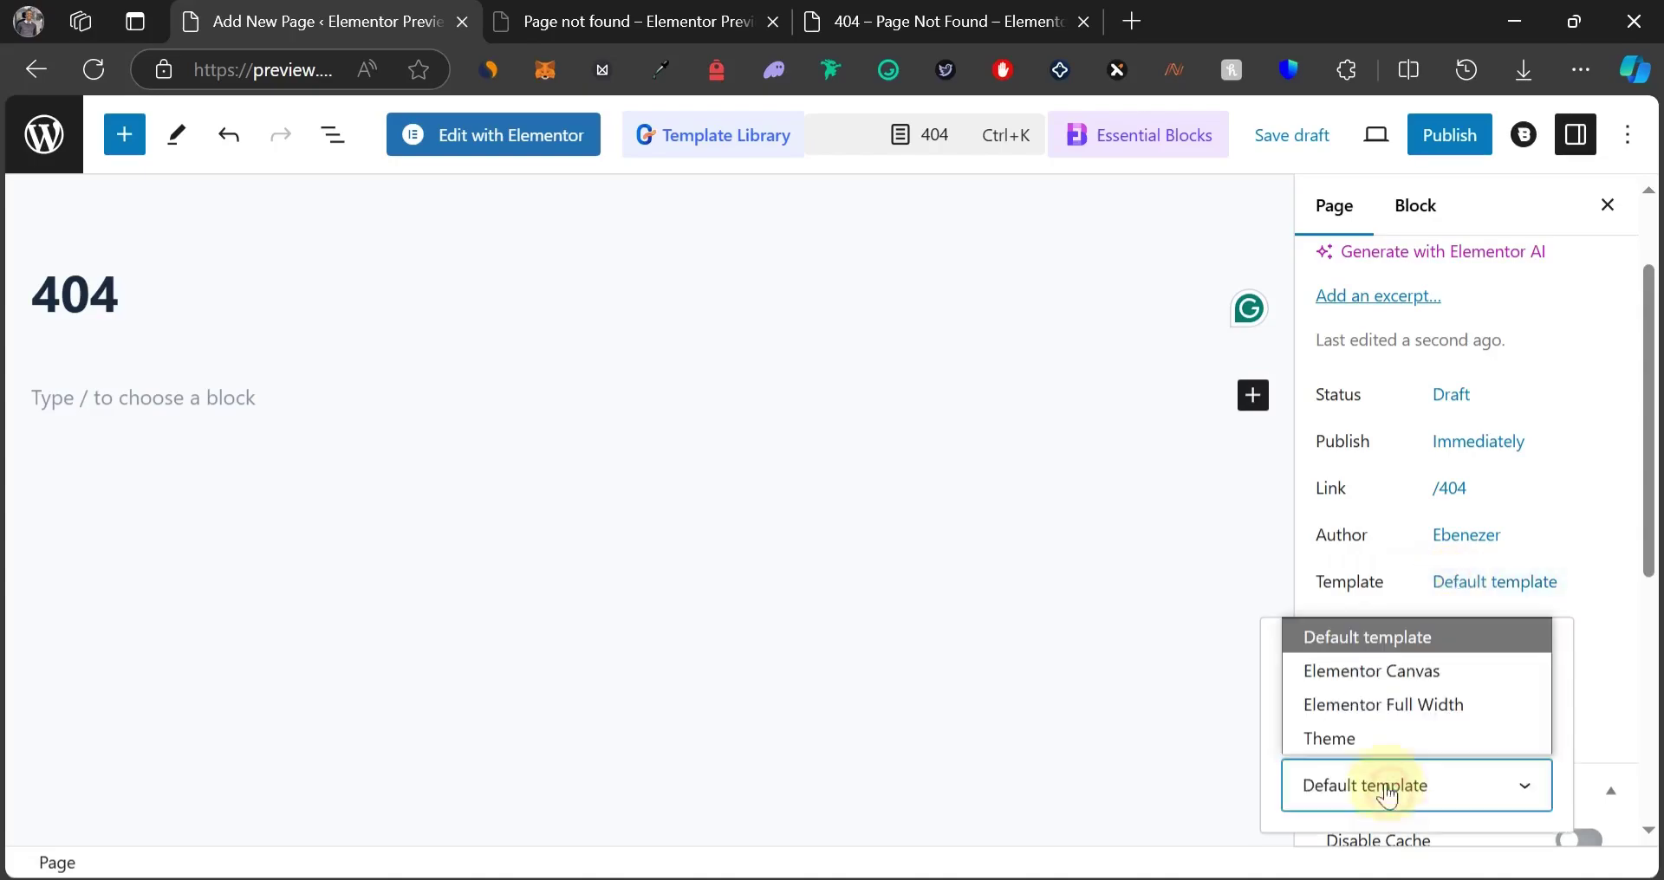
left_click(1381, 679)
left_click(1365, 585)
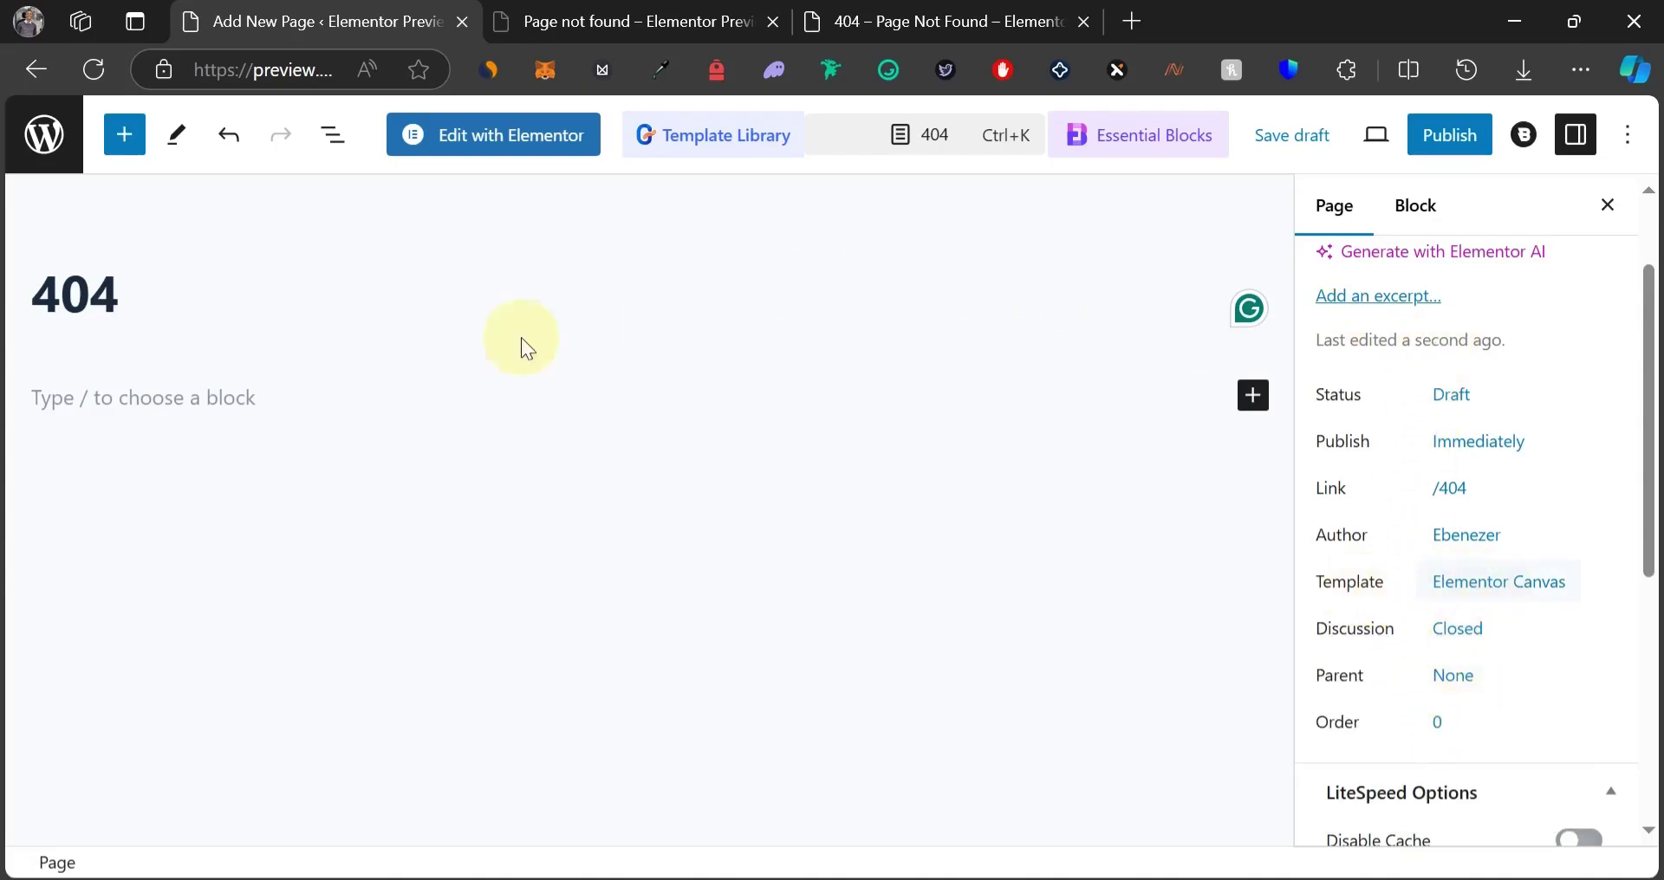
Publish the 404 page and open it for editing in Elementor.
scroll(607, 447, "down", 2)
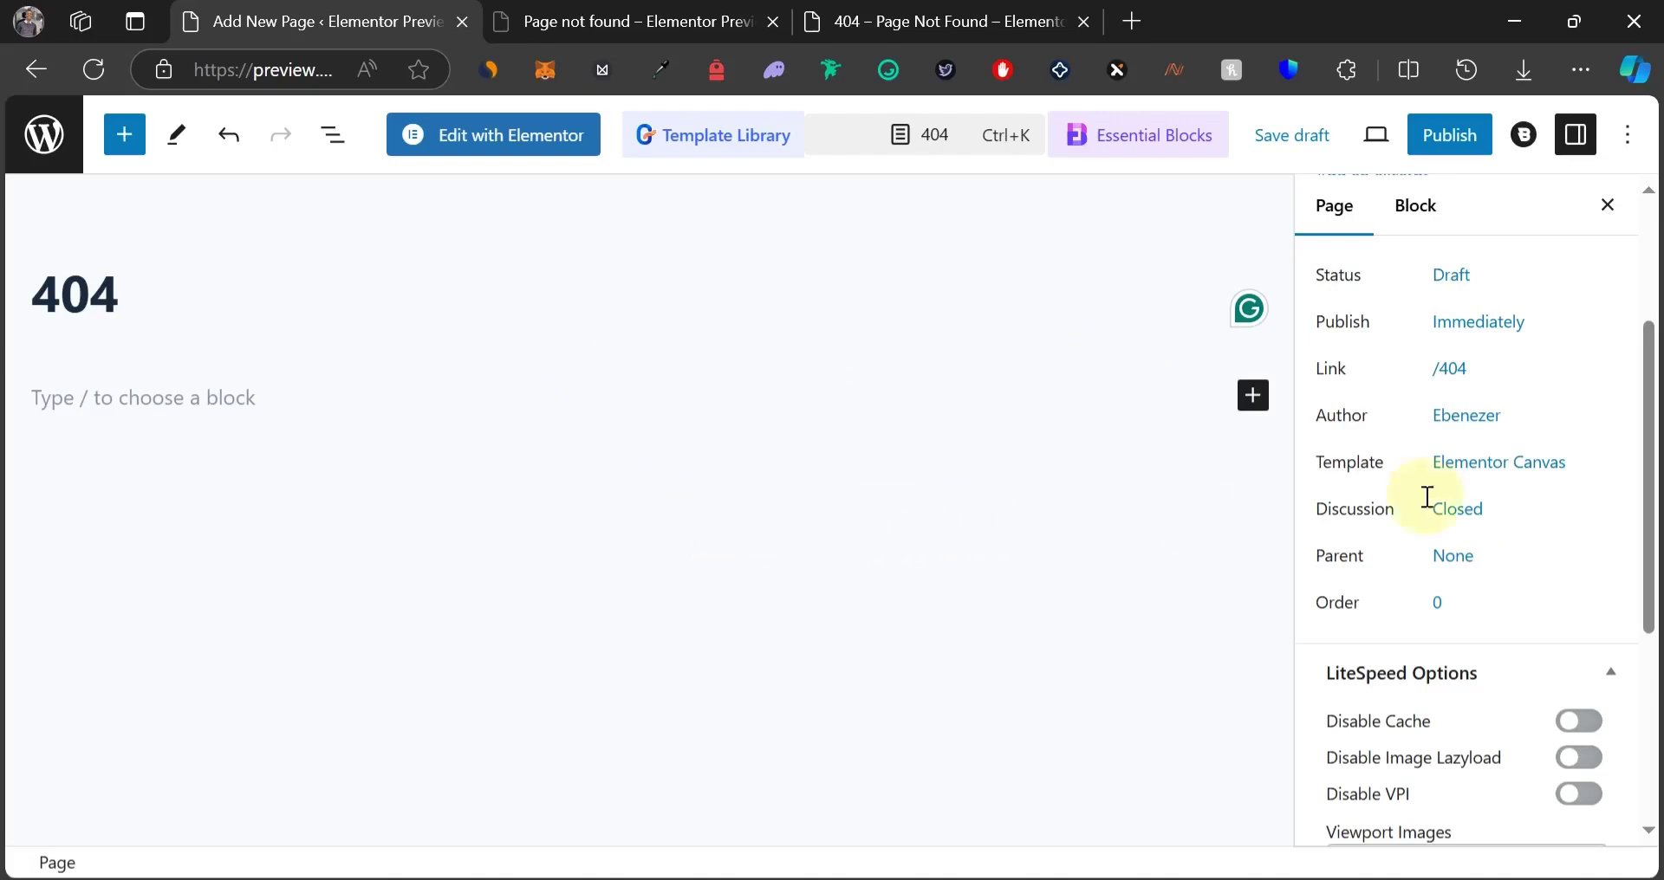
left_click(1449, 135)
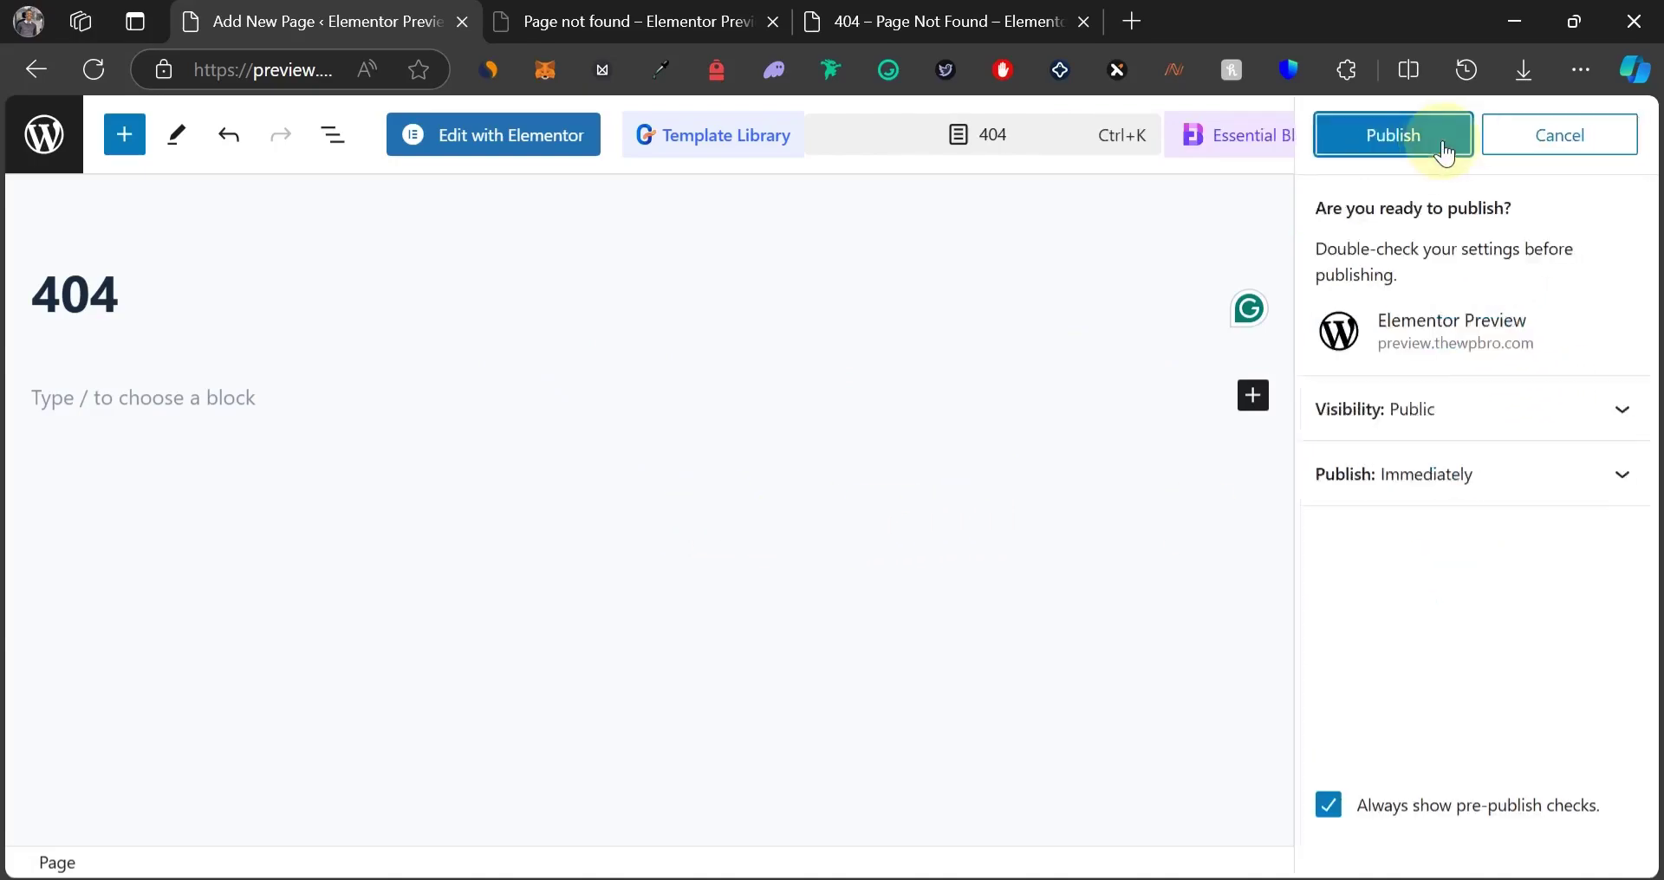
left_click(1441, 144)
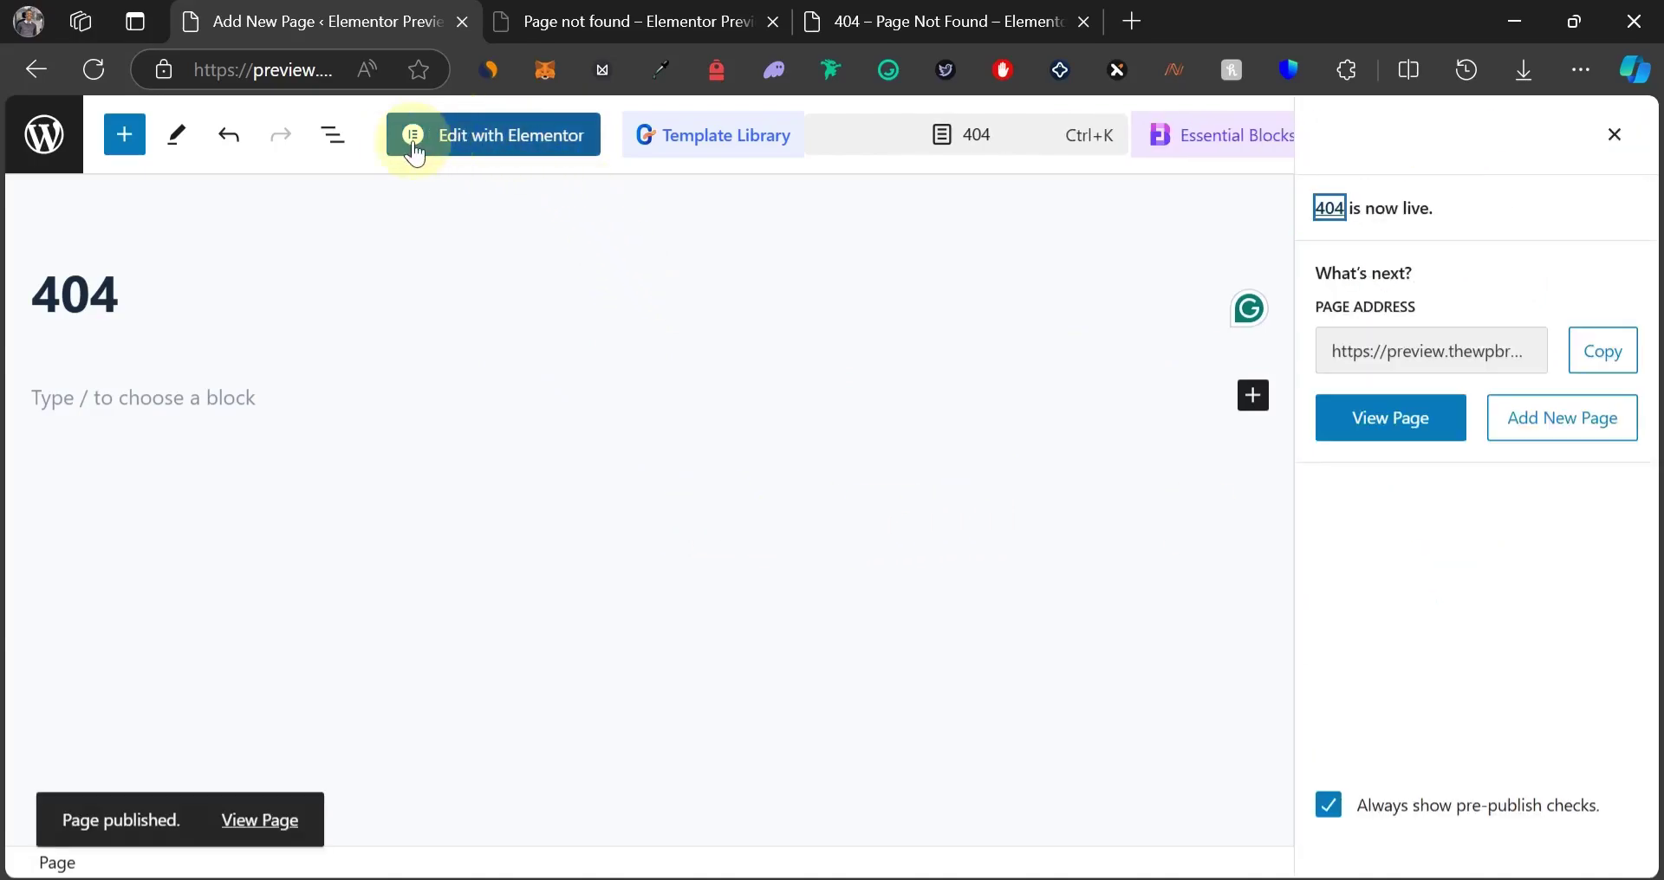
left_click(480, 154)
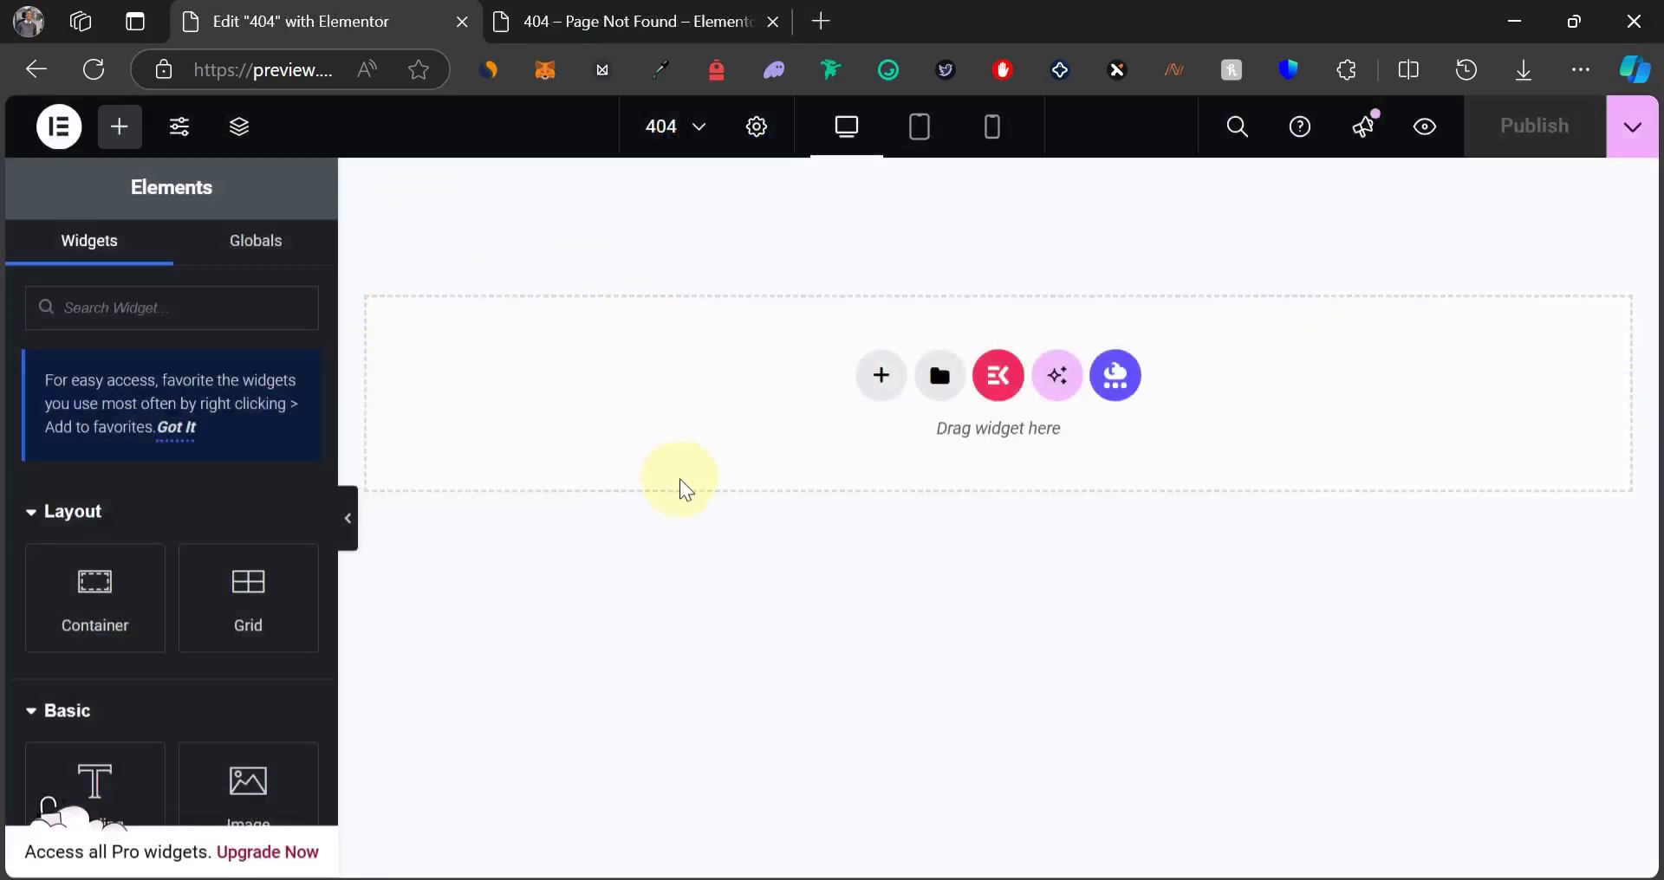
Add a flexbox container with two equal columns to the empty page.
left_click(525, 25)
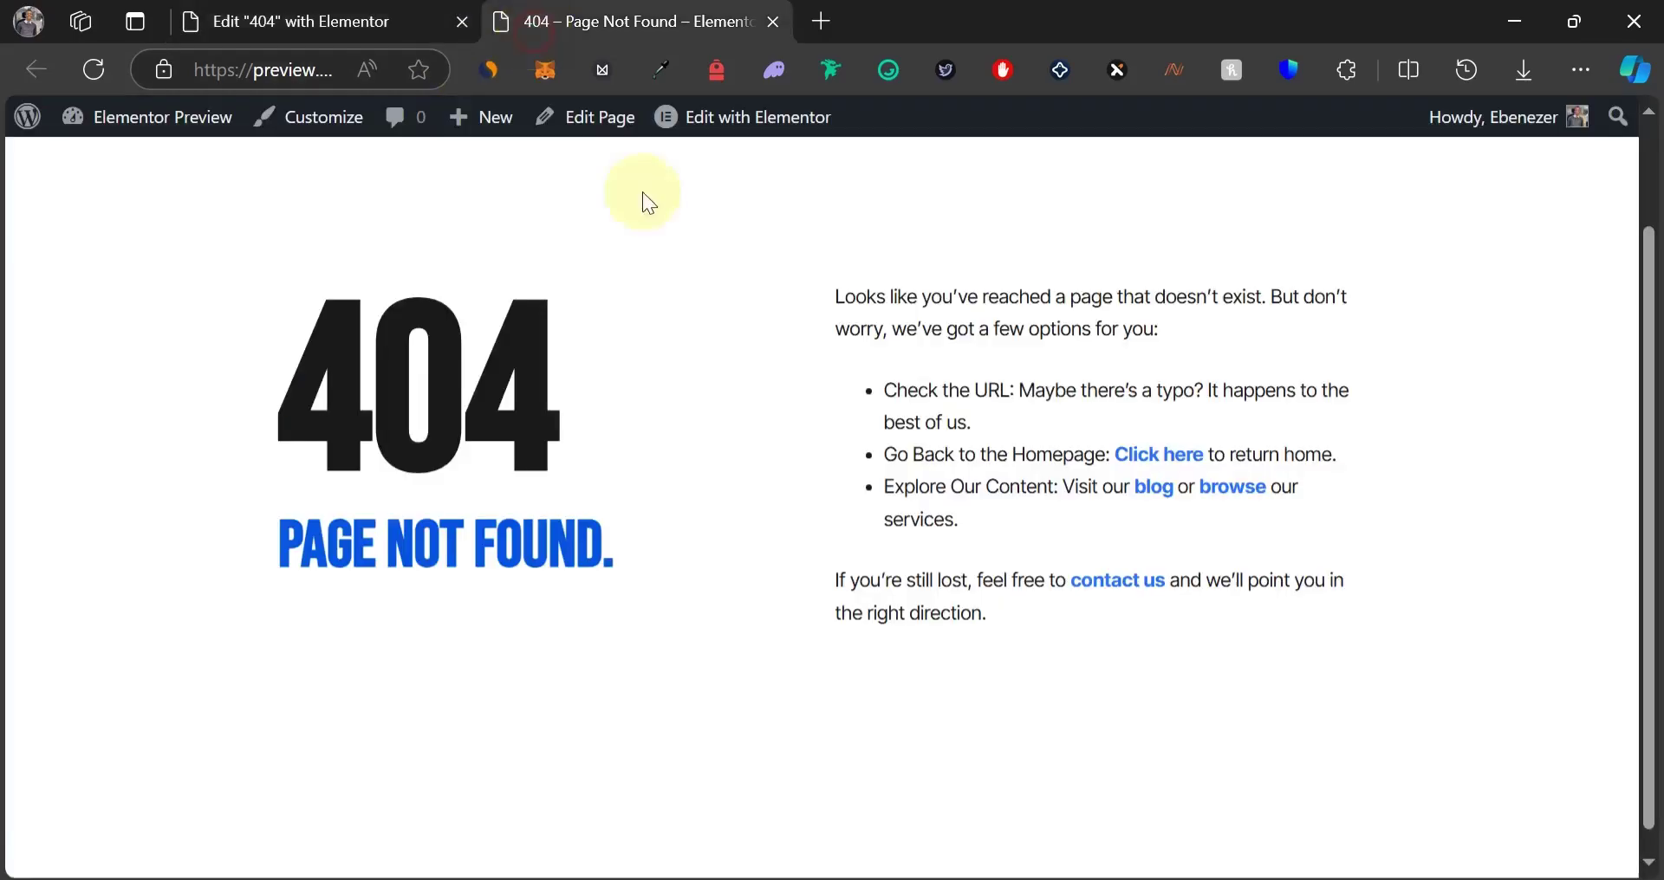
left_click(350, 32)
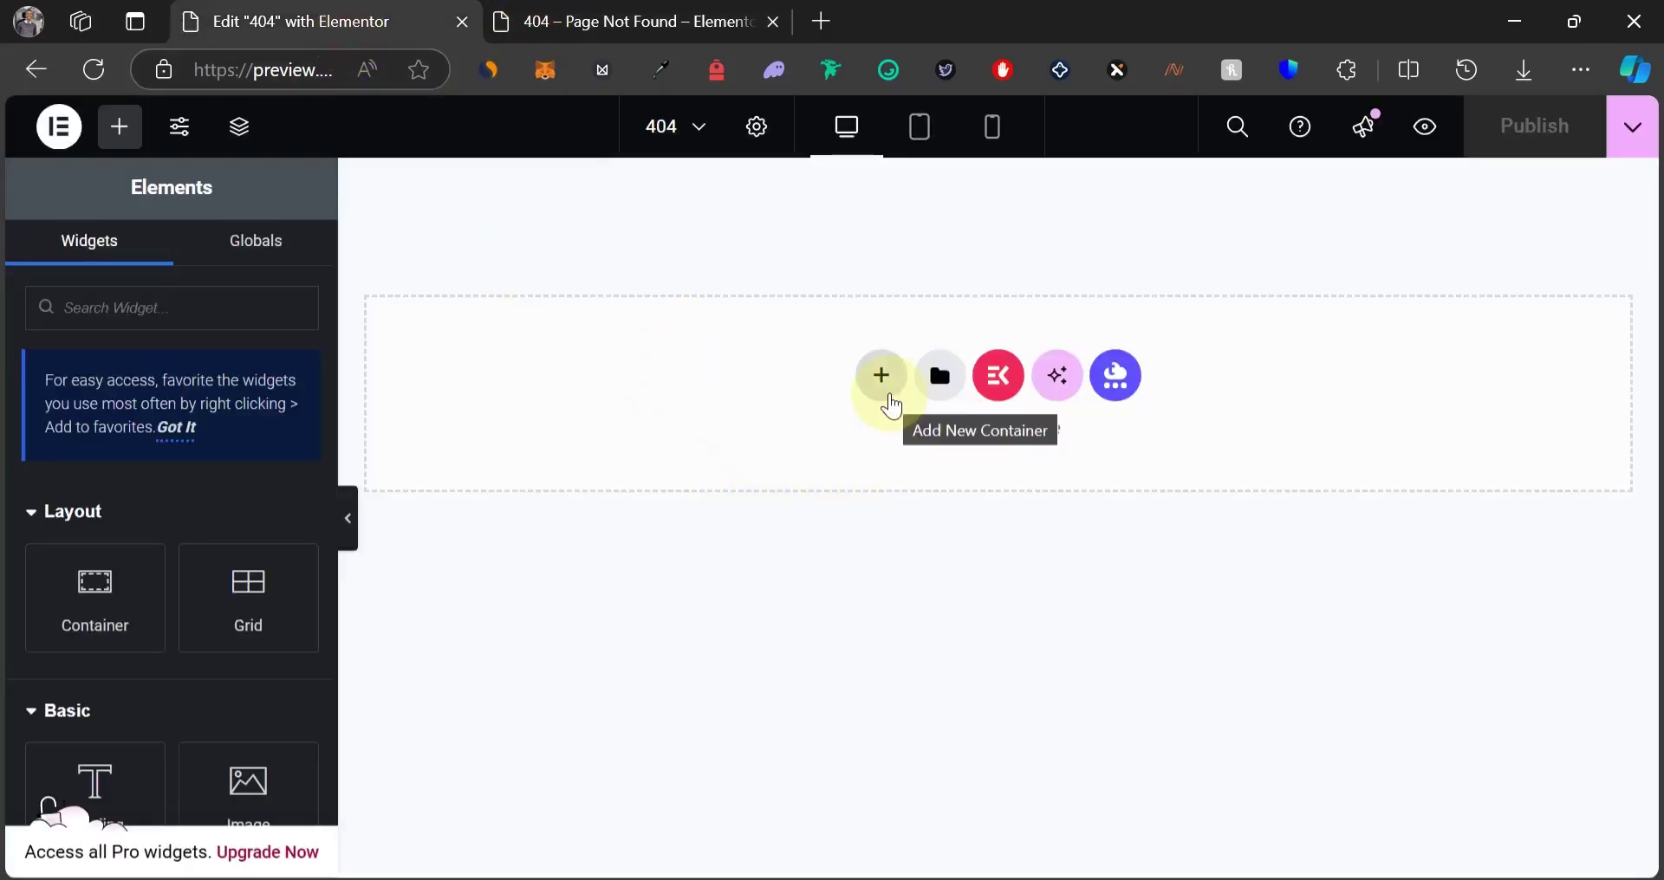
left_click(881, 382)
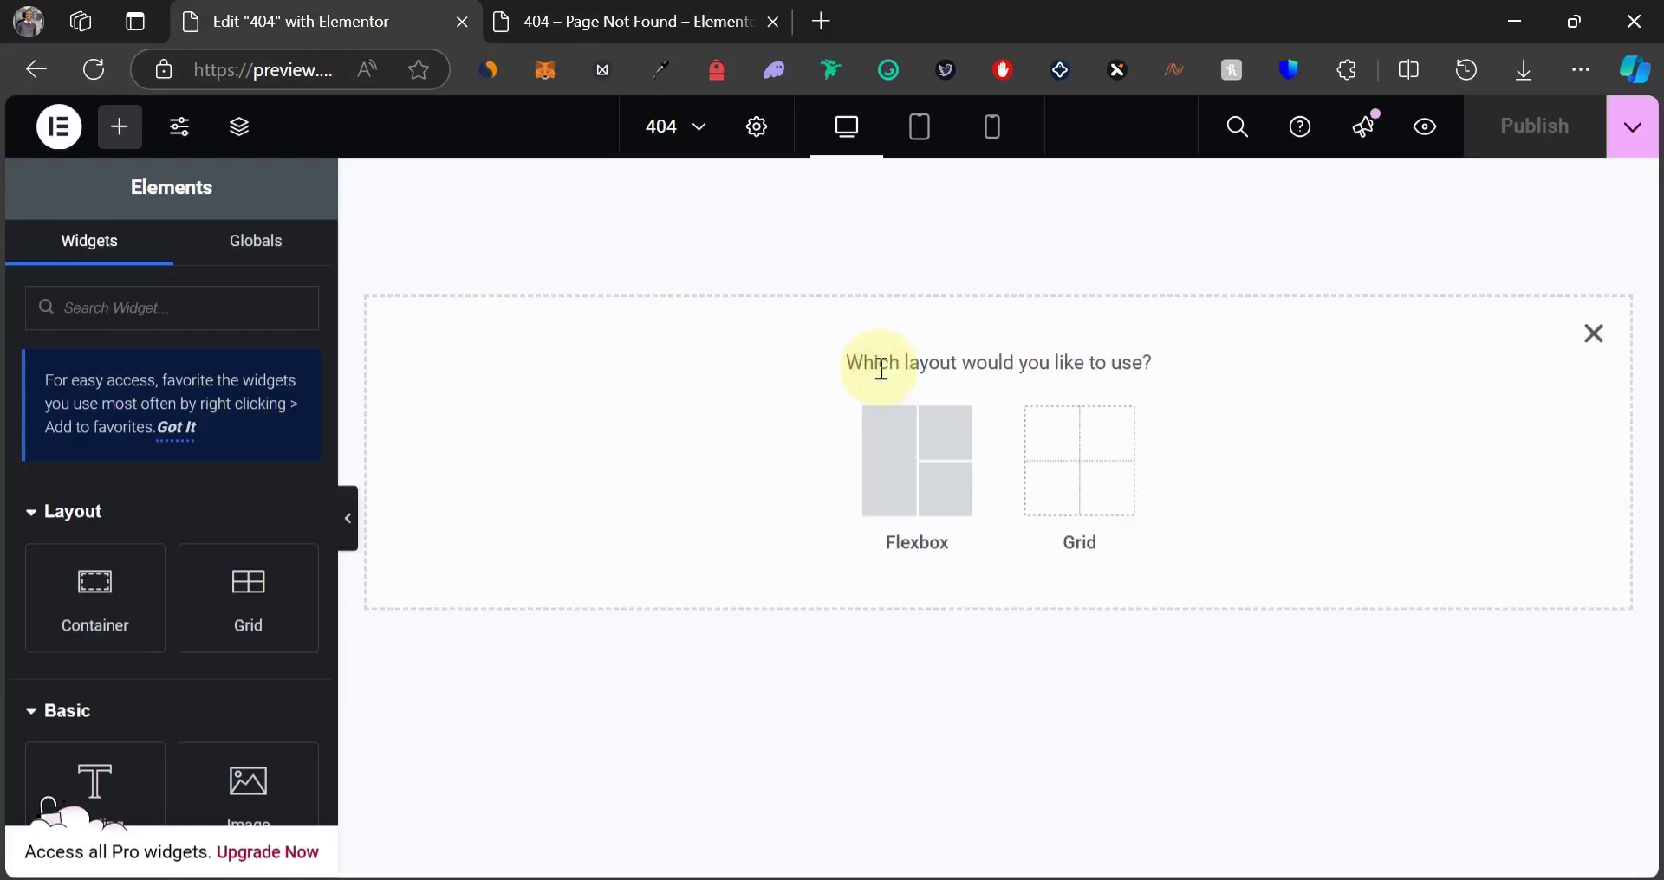
left_click(925, 468)
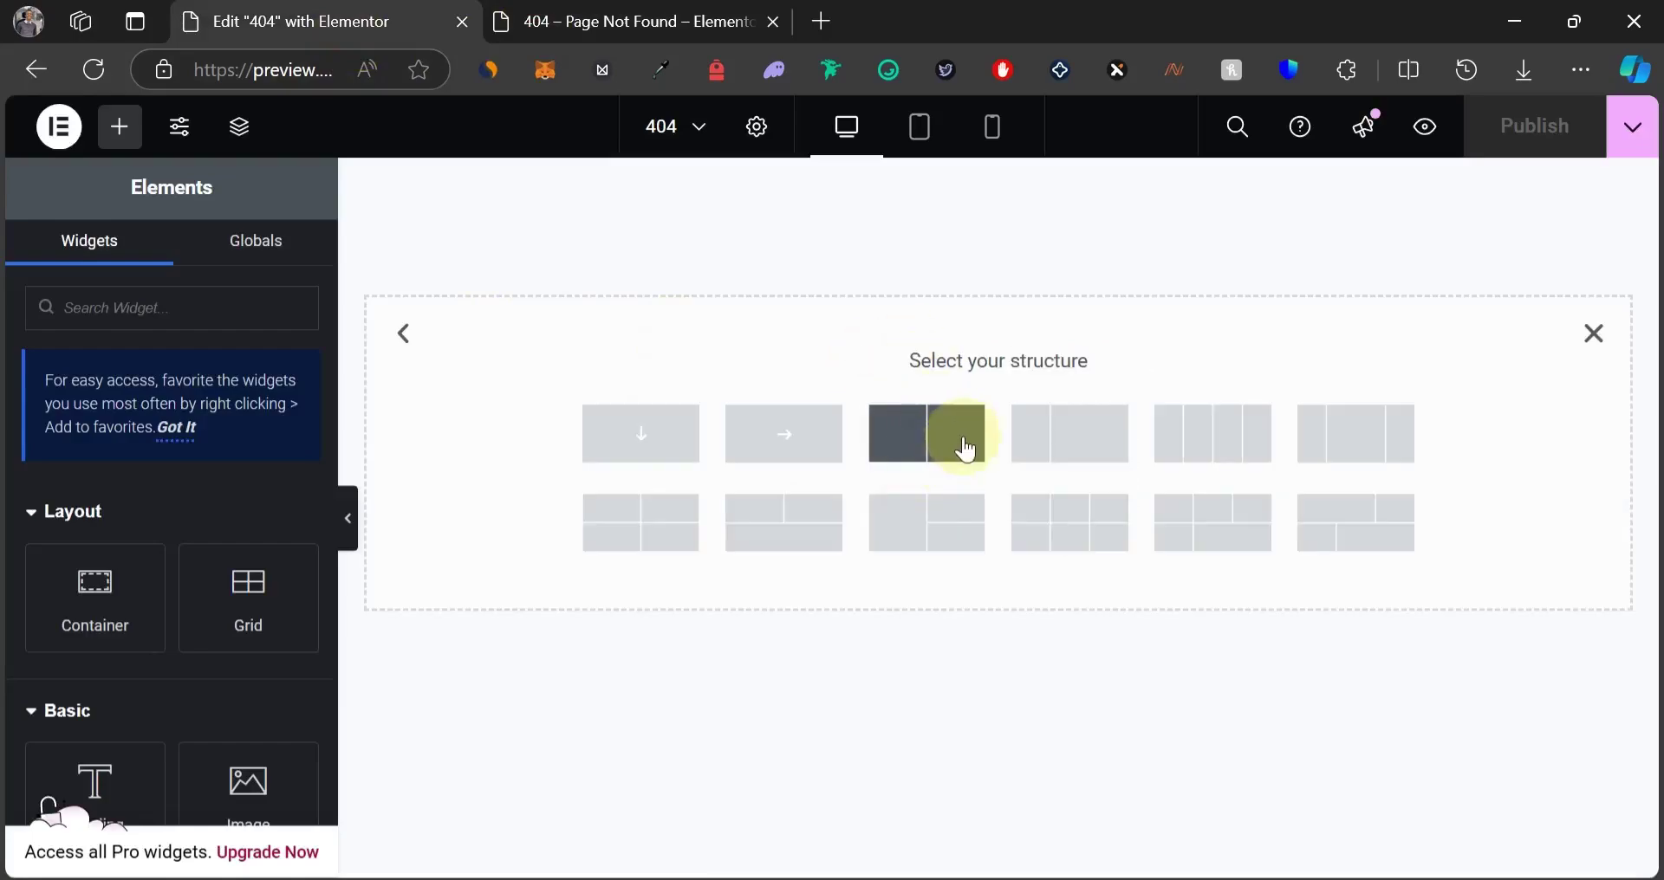
left_click(949, 446)
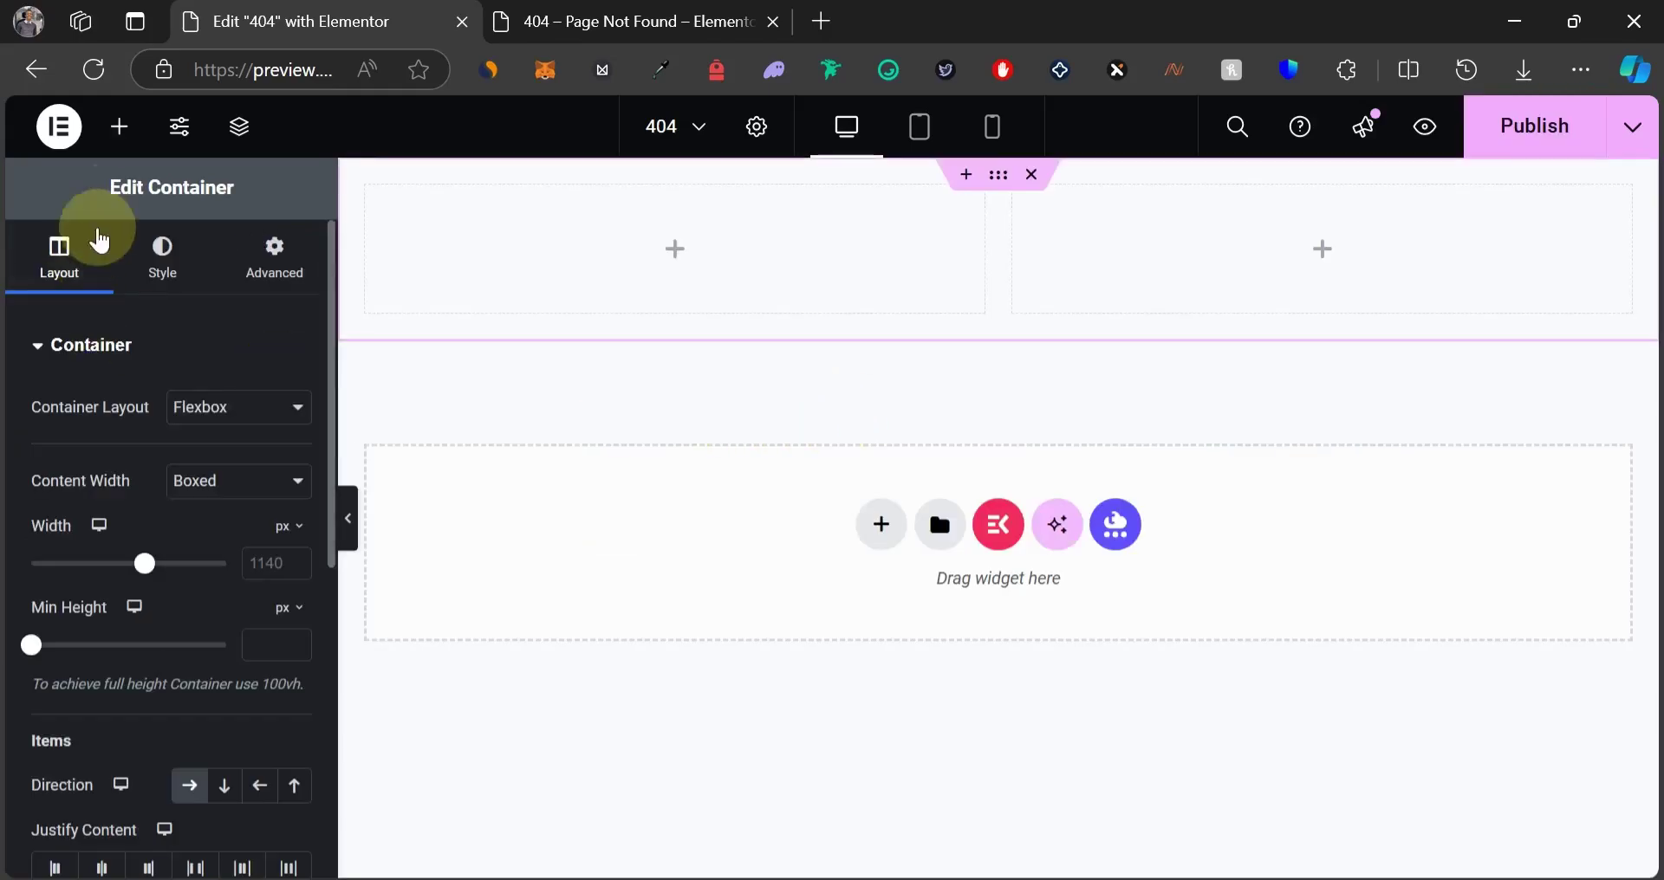
Place a Heading widget in the container's left column and duplicate it beneath the original.
left_click(122, 130)
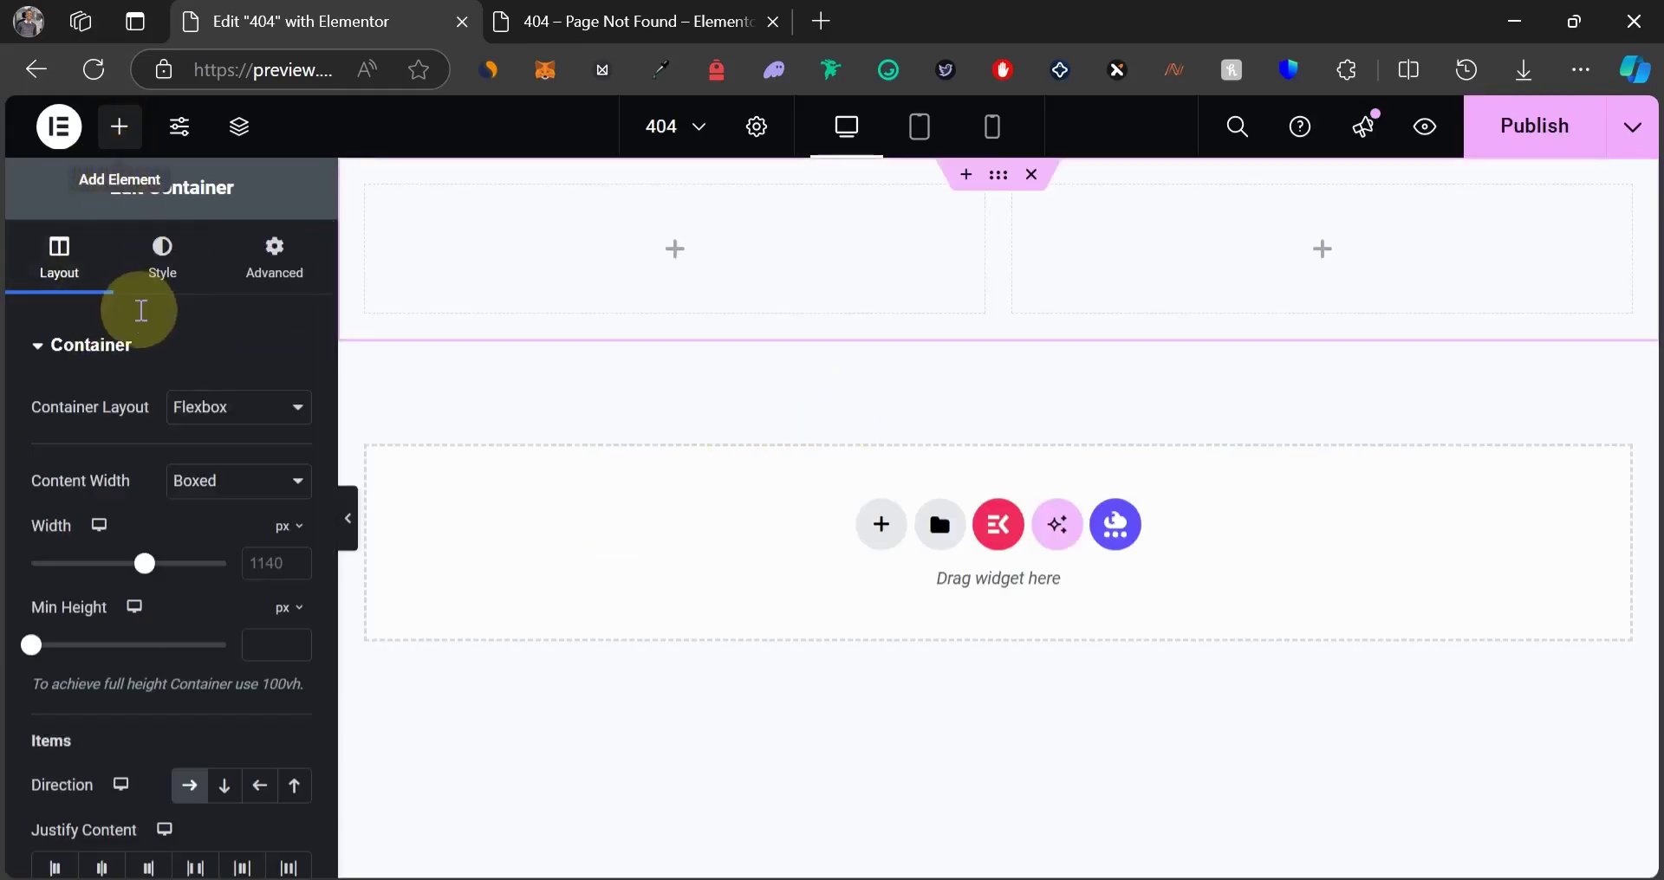
left_click(176, 427)
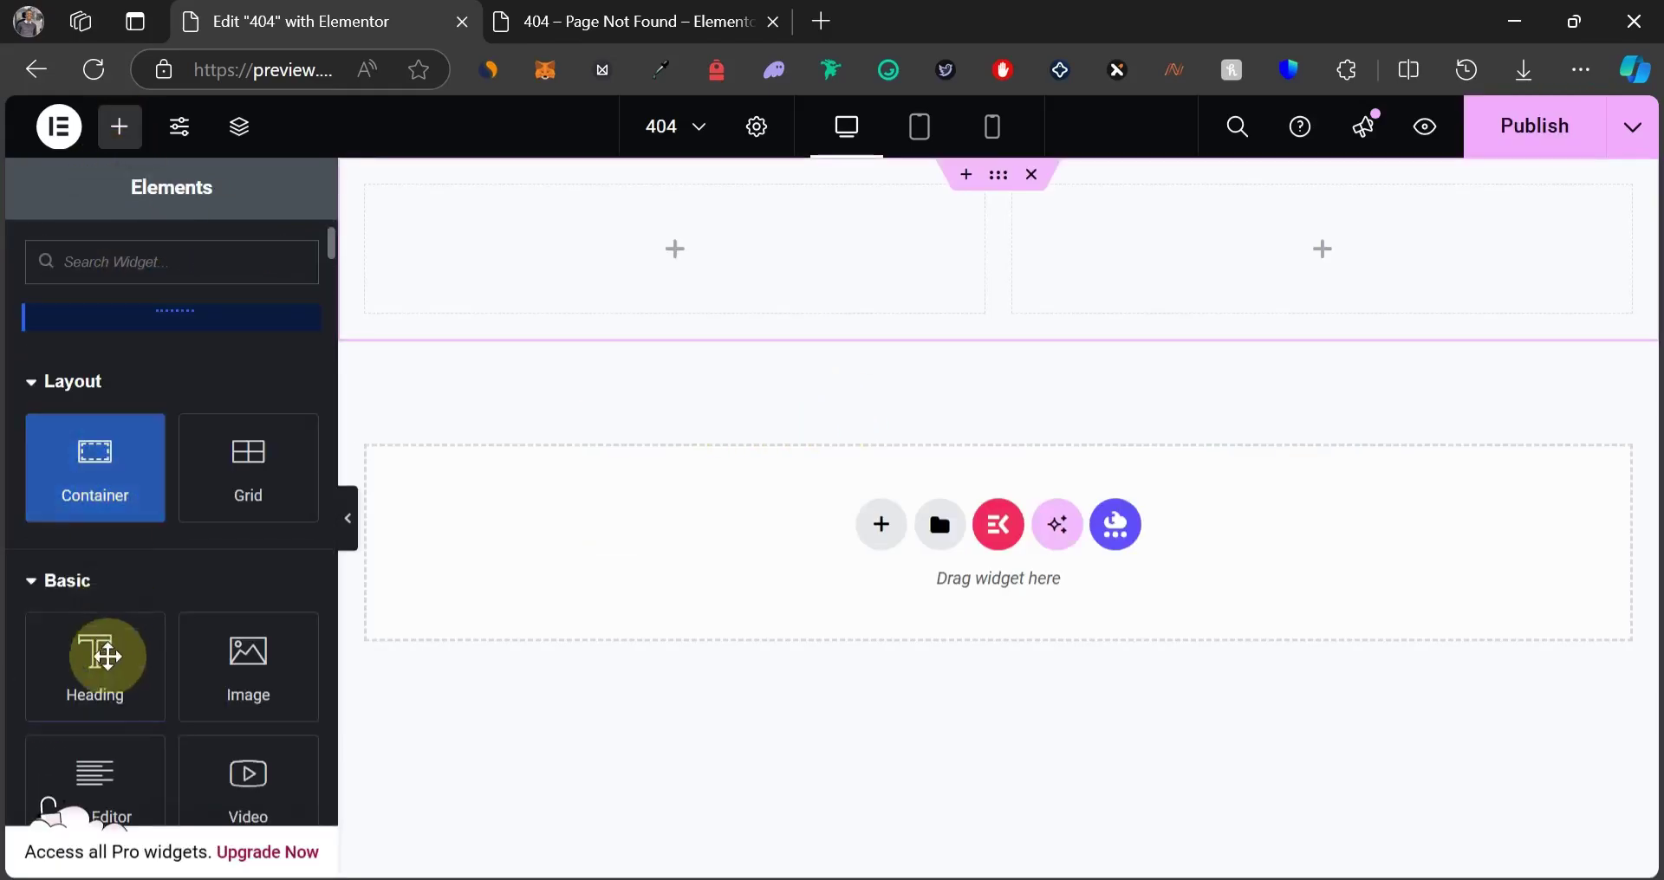
left_click_drag(100, 658, 520, 243)
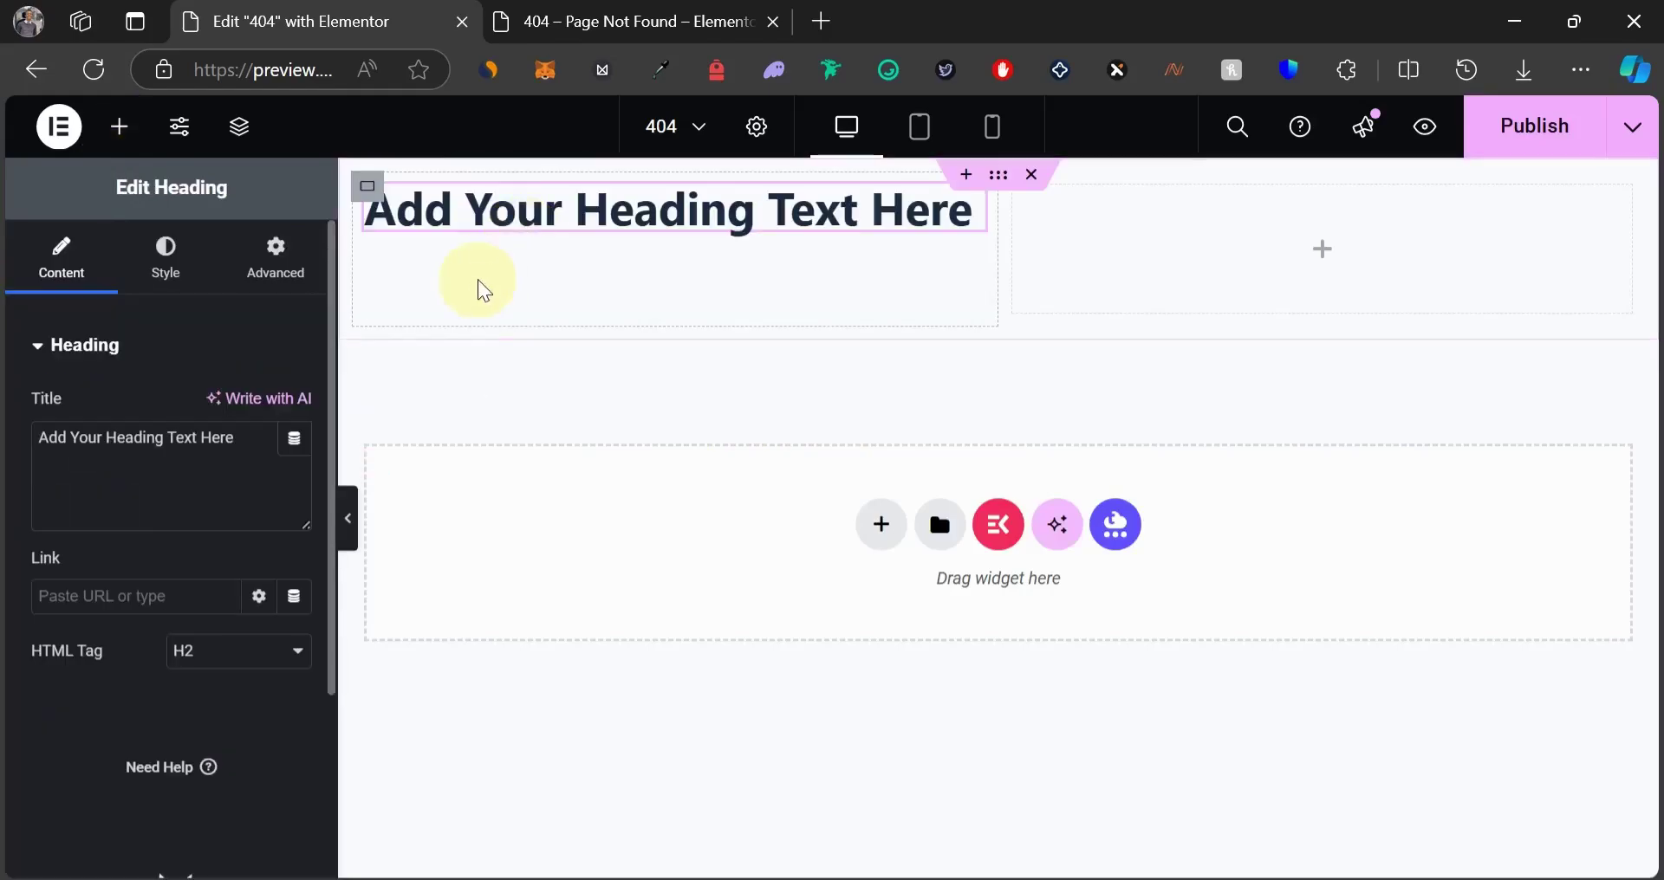
right_click(606, 223)
left_click(607, 295)
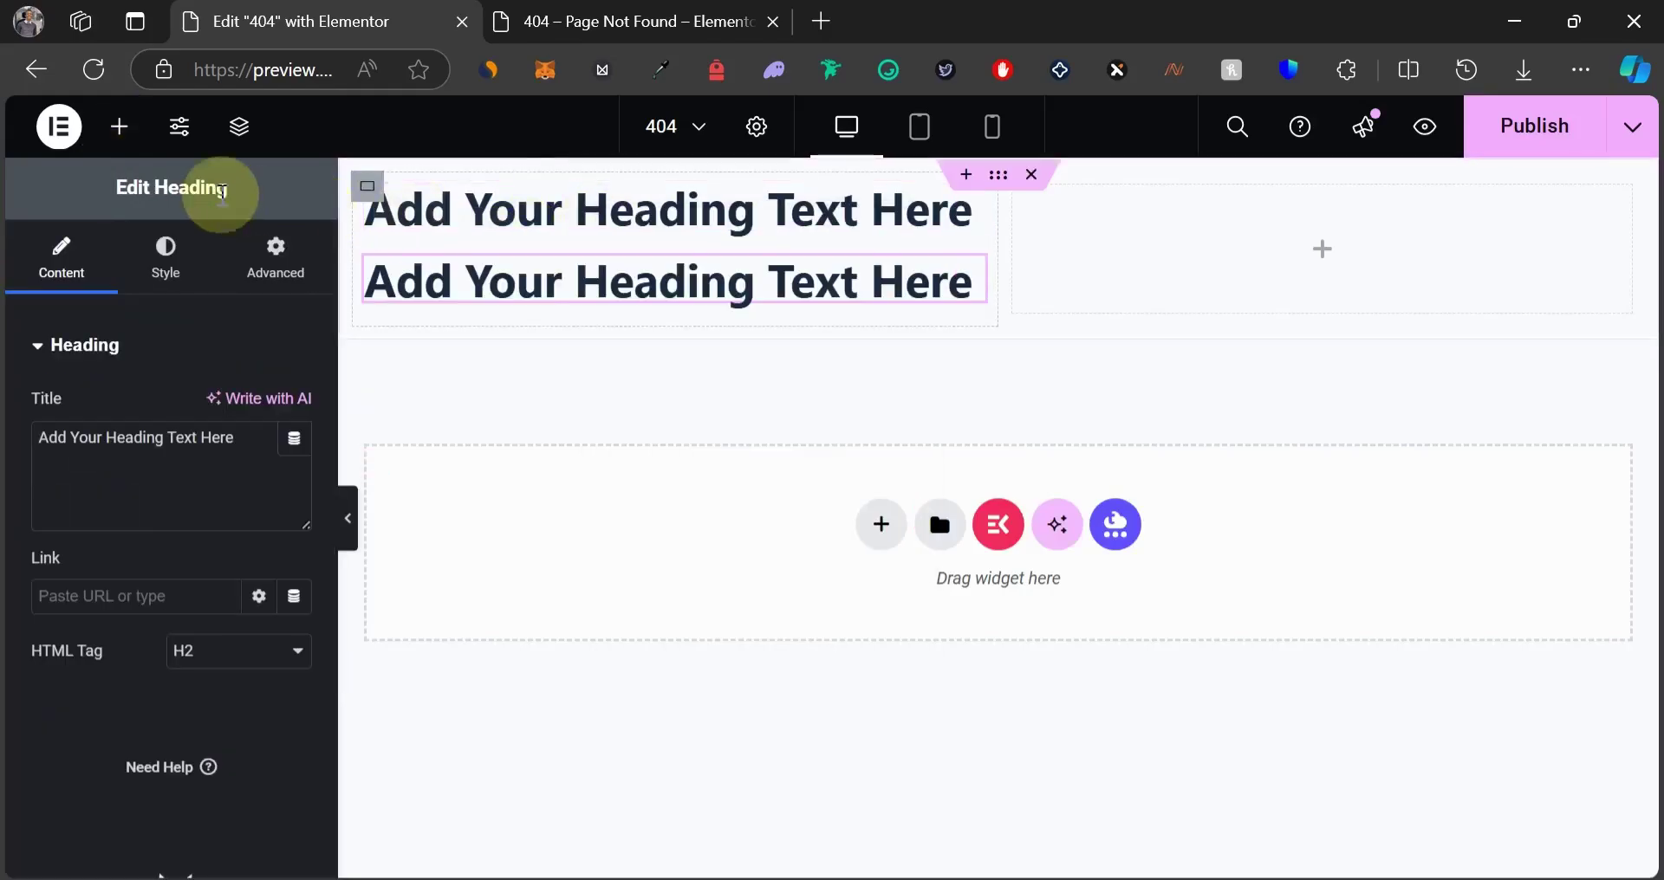
Place a Text Editor widget in the container's right column.
left_click(122, 142)
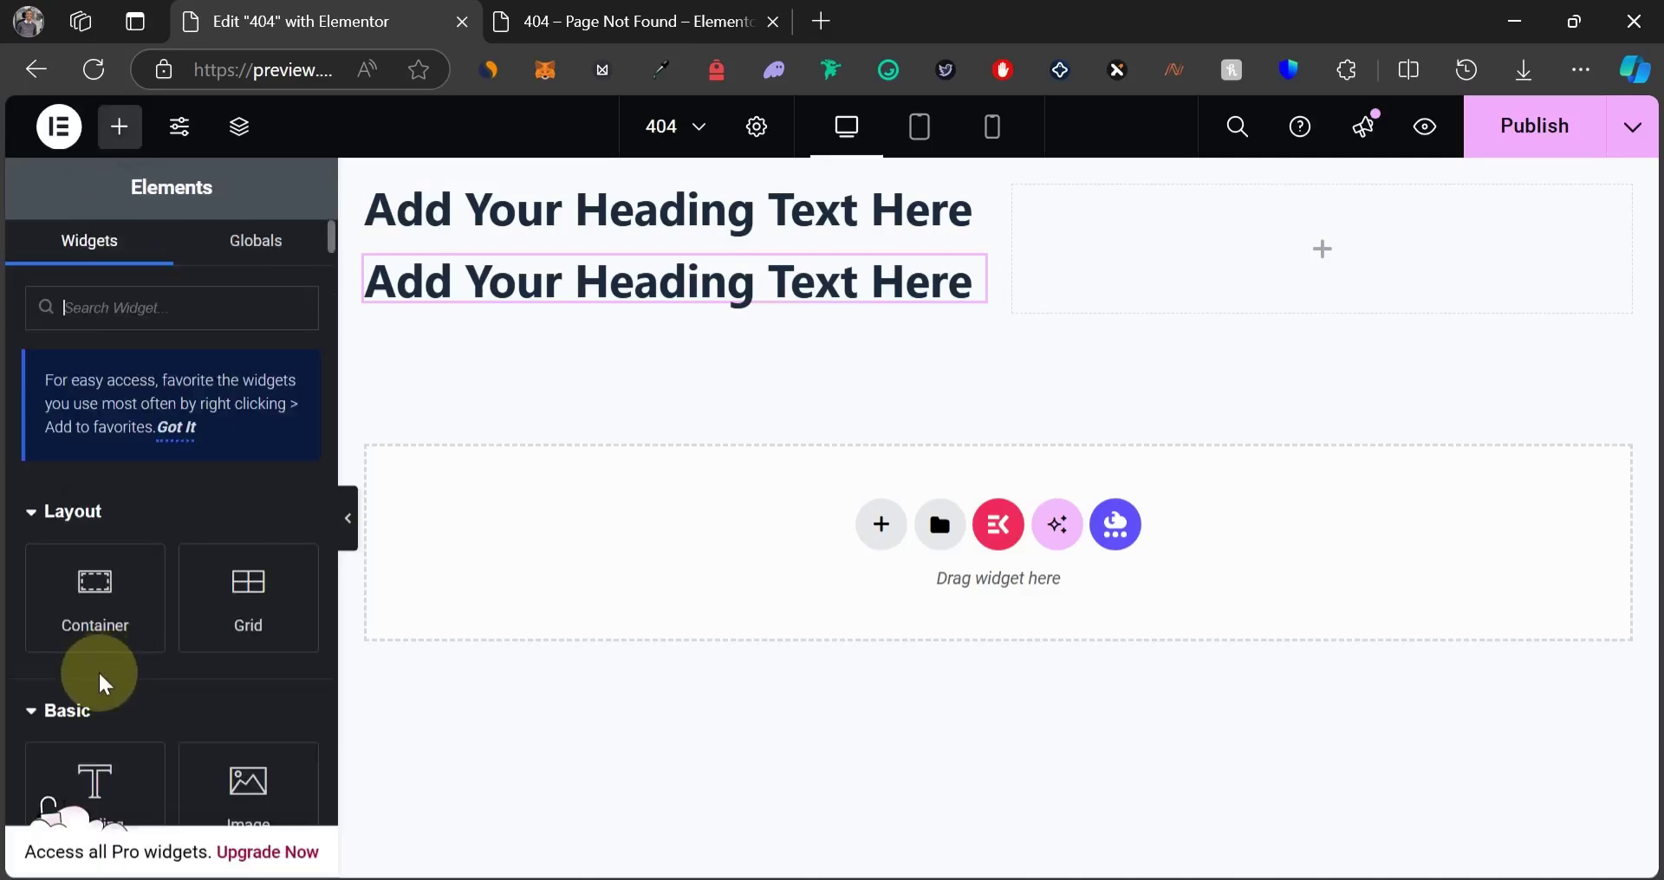
scroll(101, 685, "down", 3)
left_click_drag(97, 667, 1258, 250)
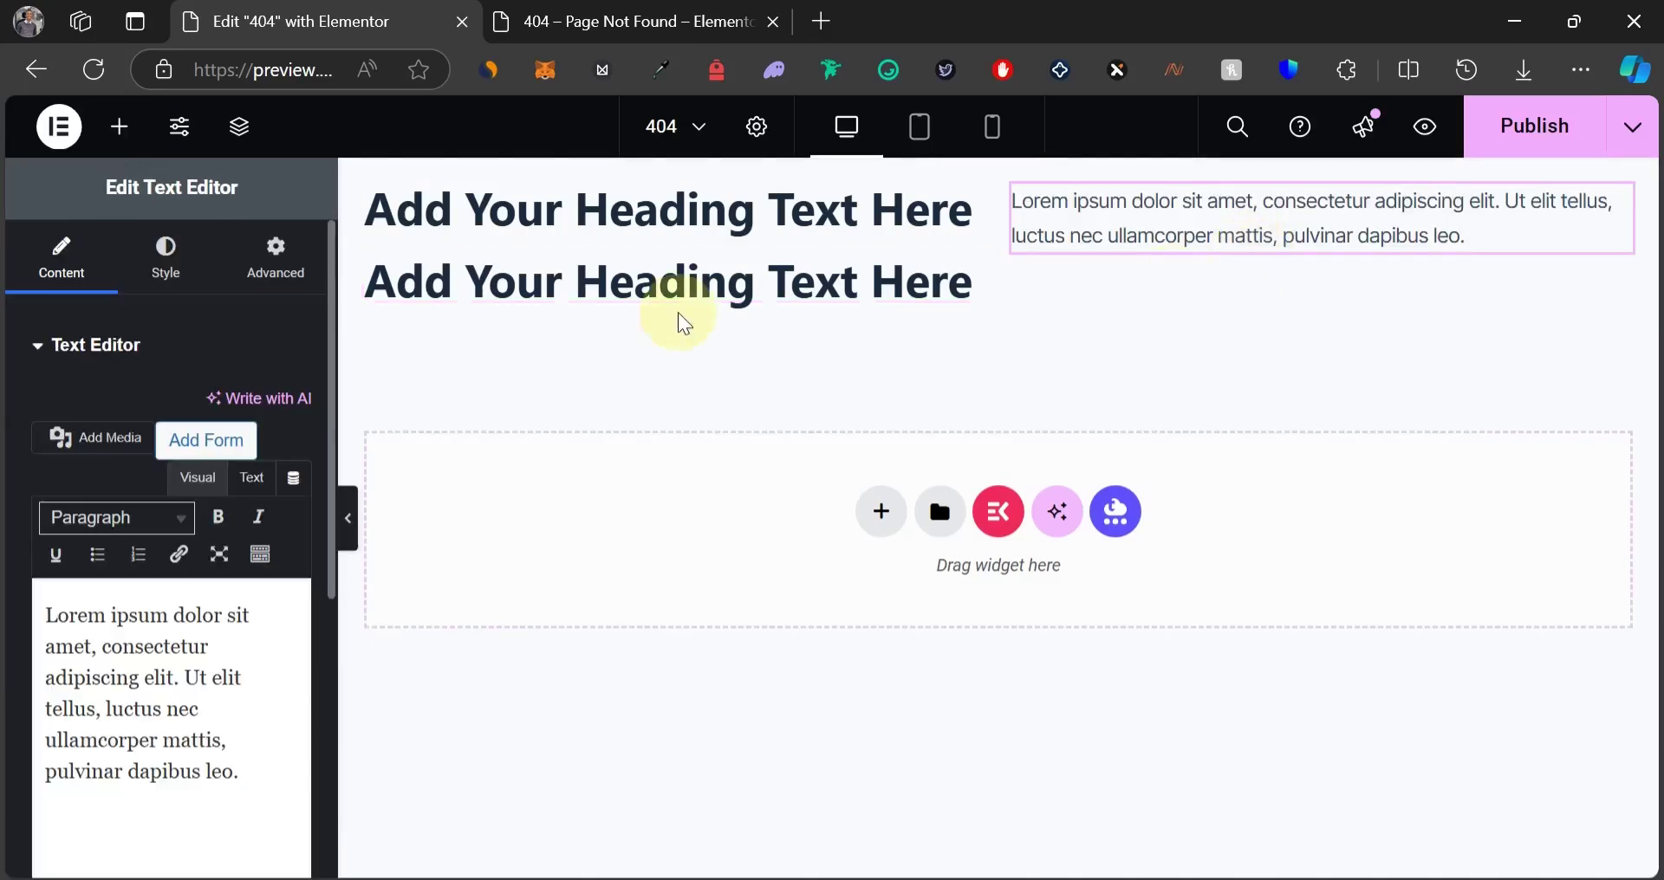
Check the reference 404 page's wording and set the upper heading's title to "404".
left_click(551, 234)
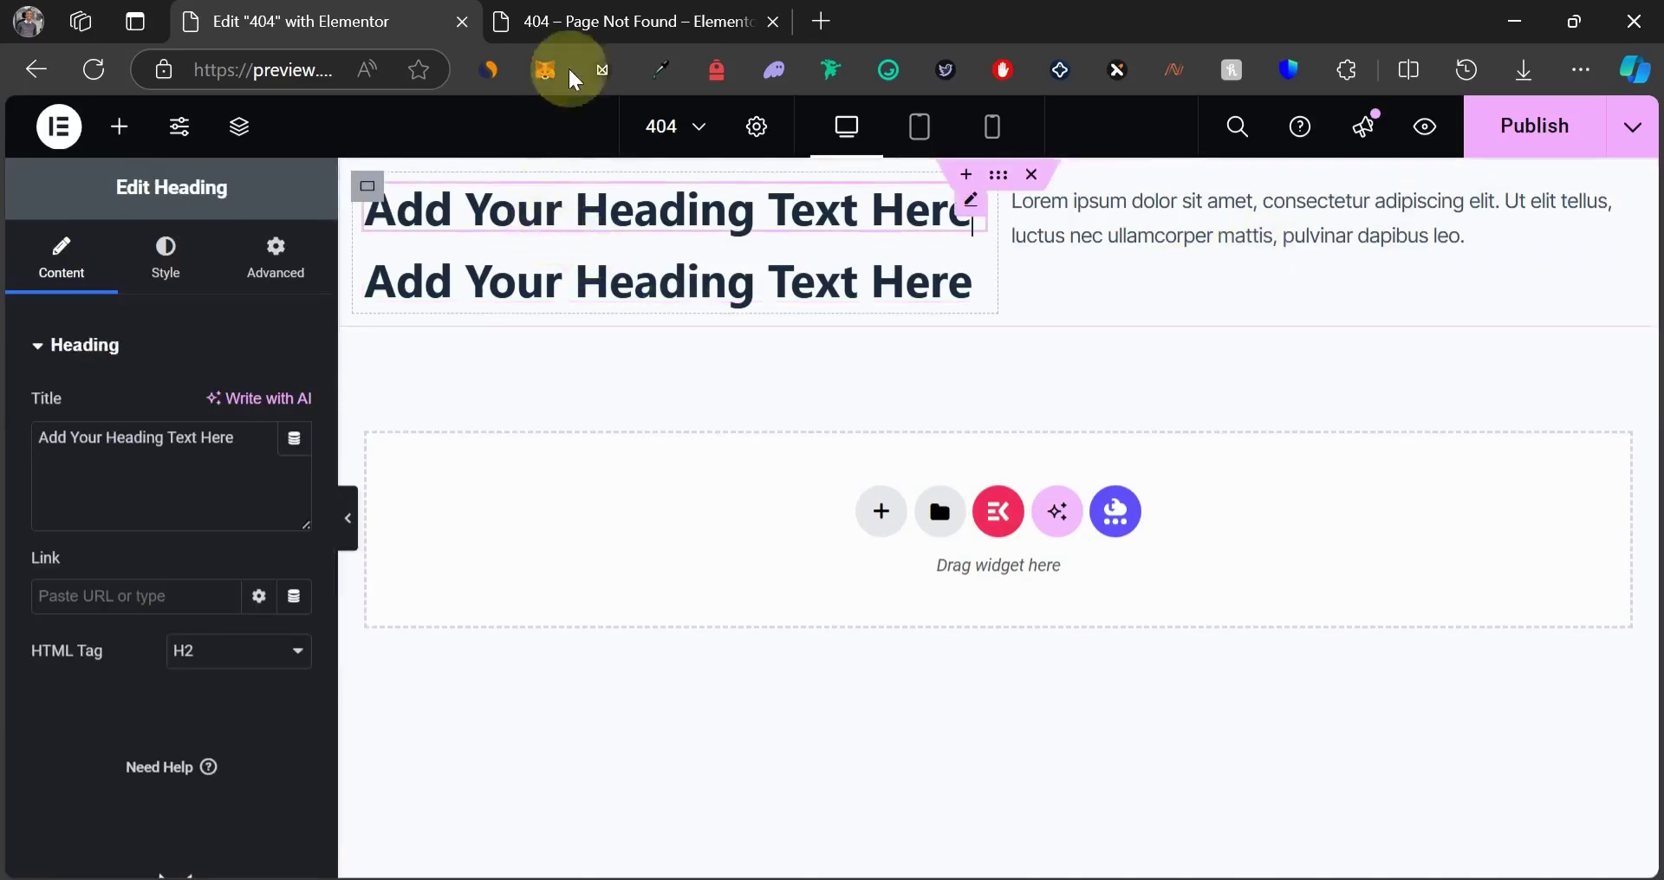
left_click(576, 22)
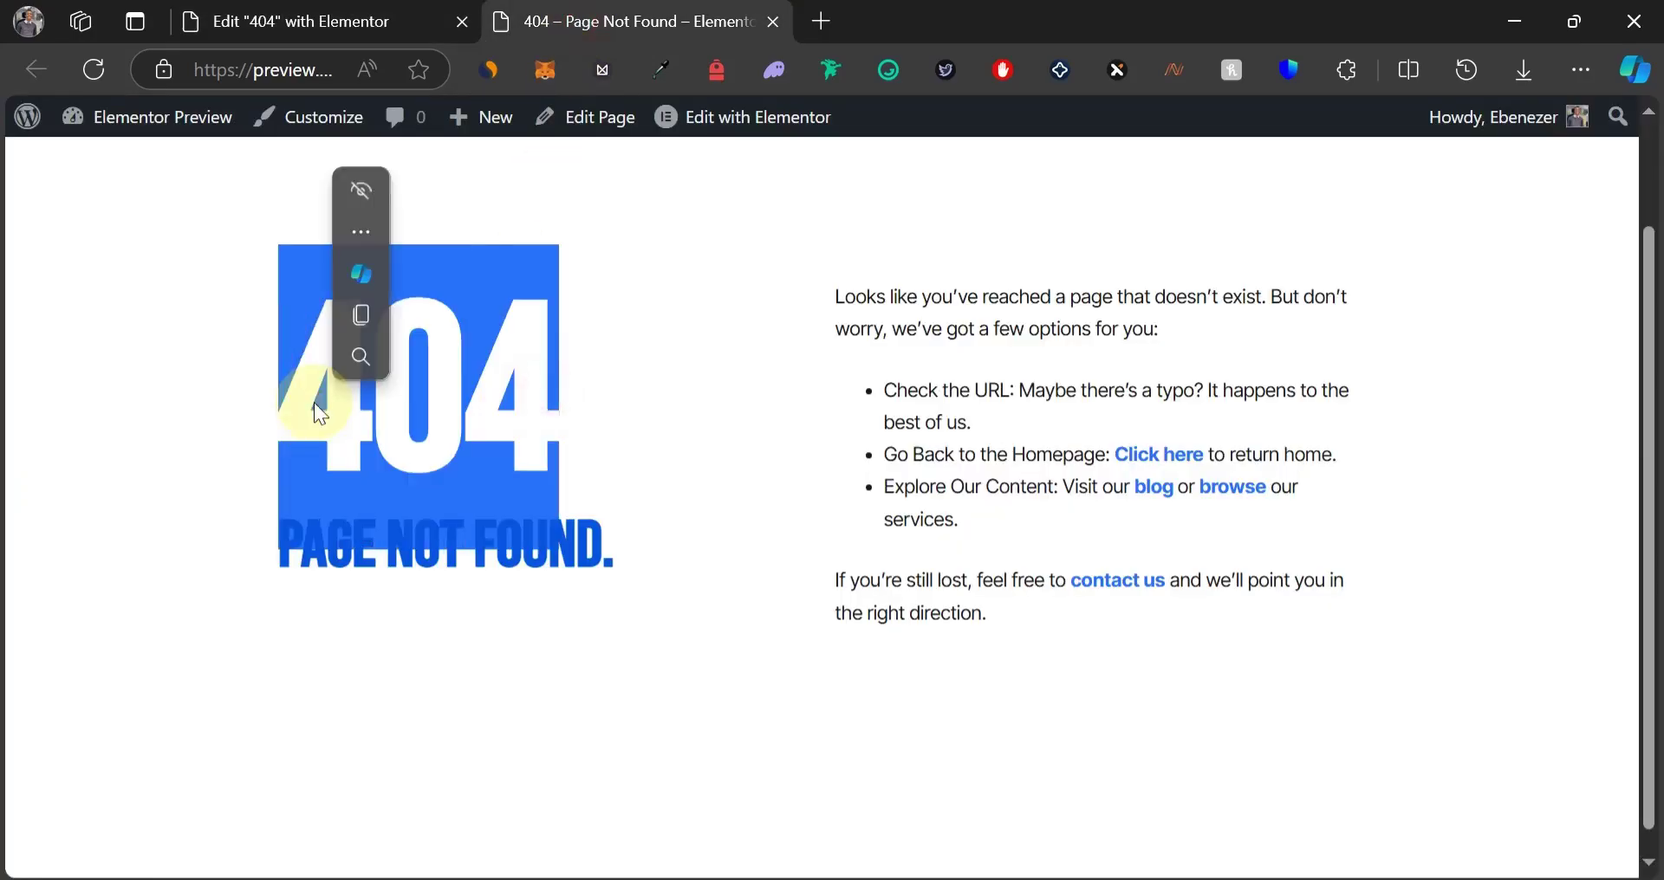
left_click(298, 28)
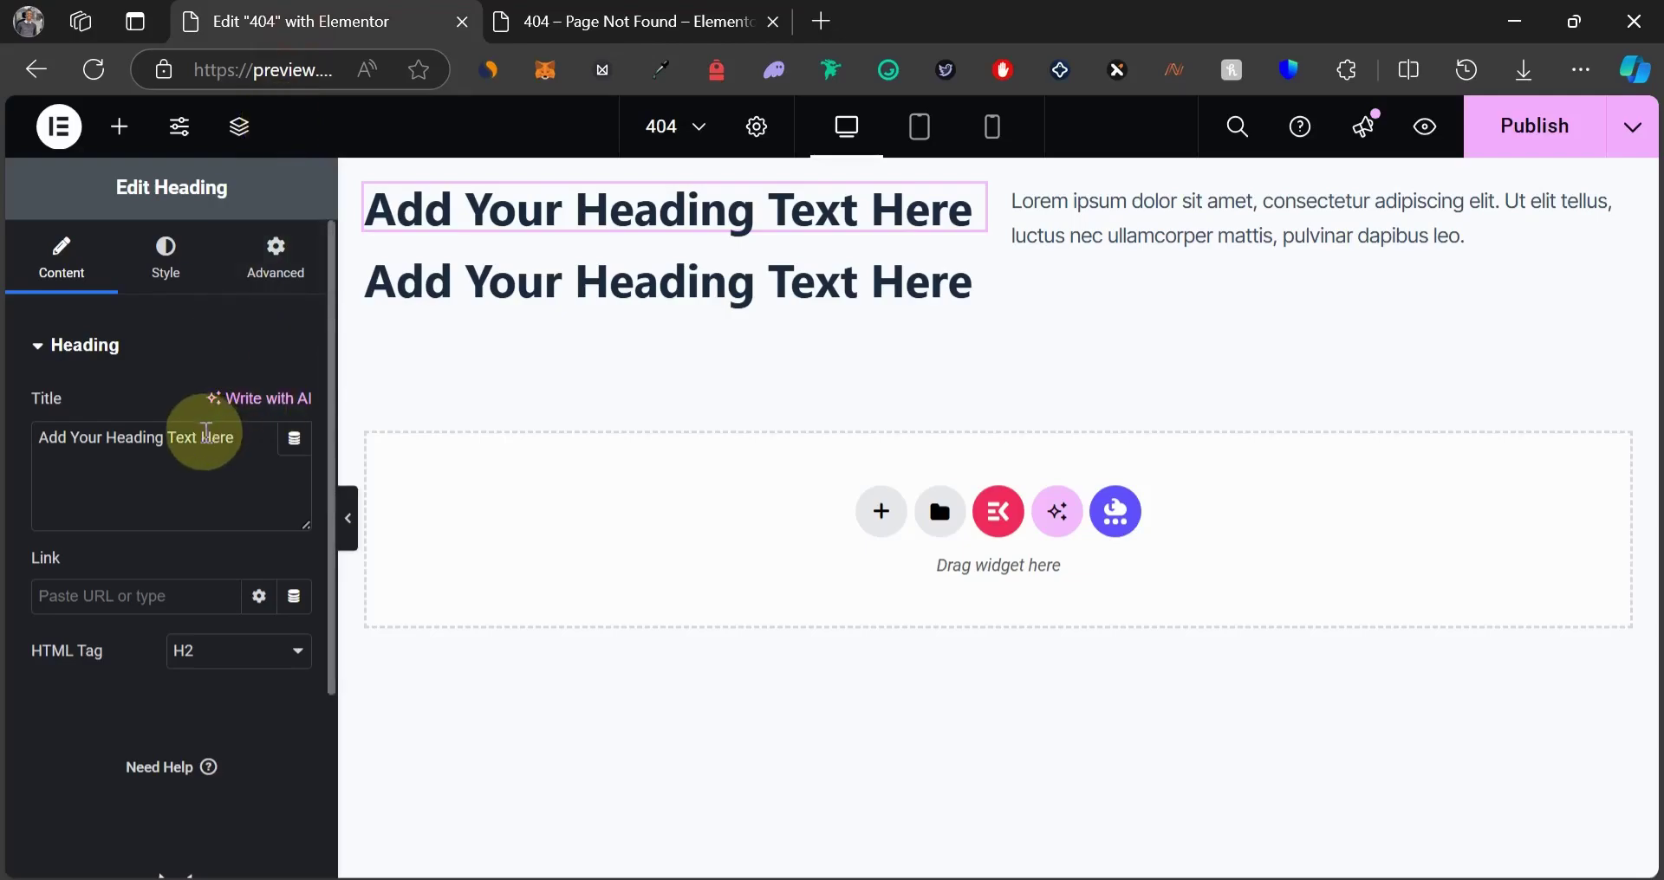
triple_click(207, 440)
type("404")
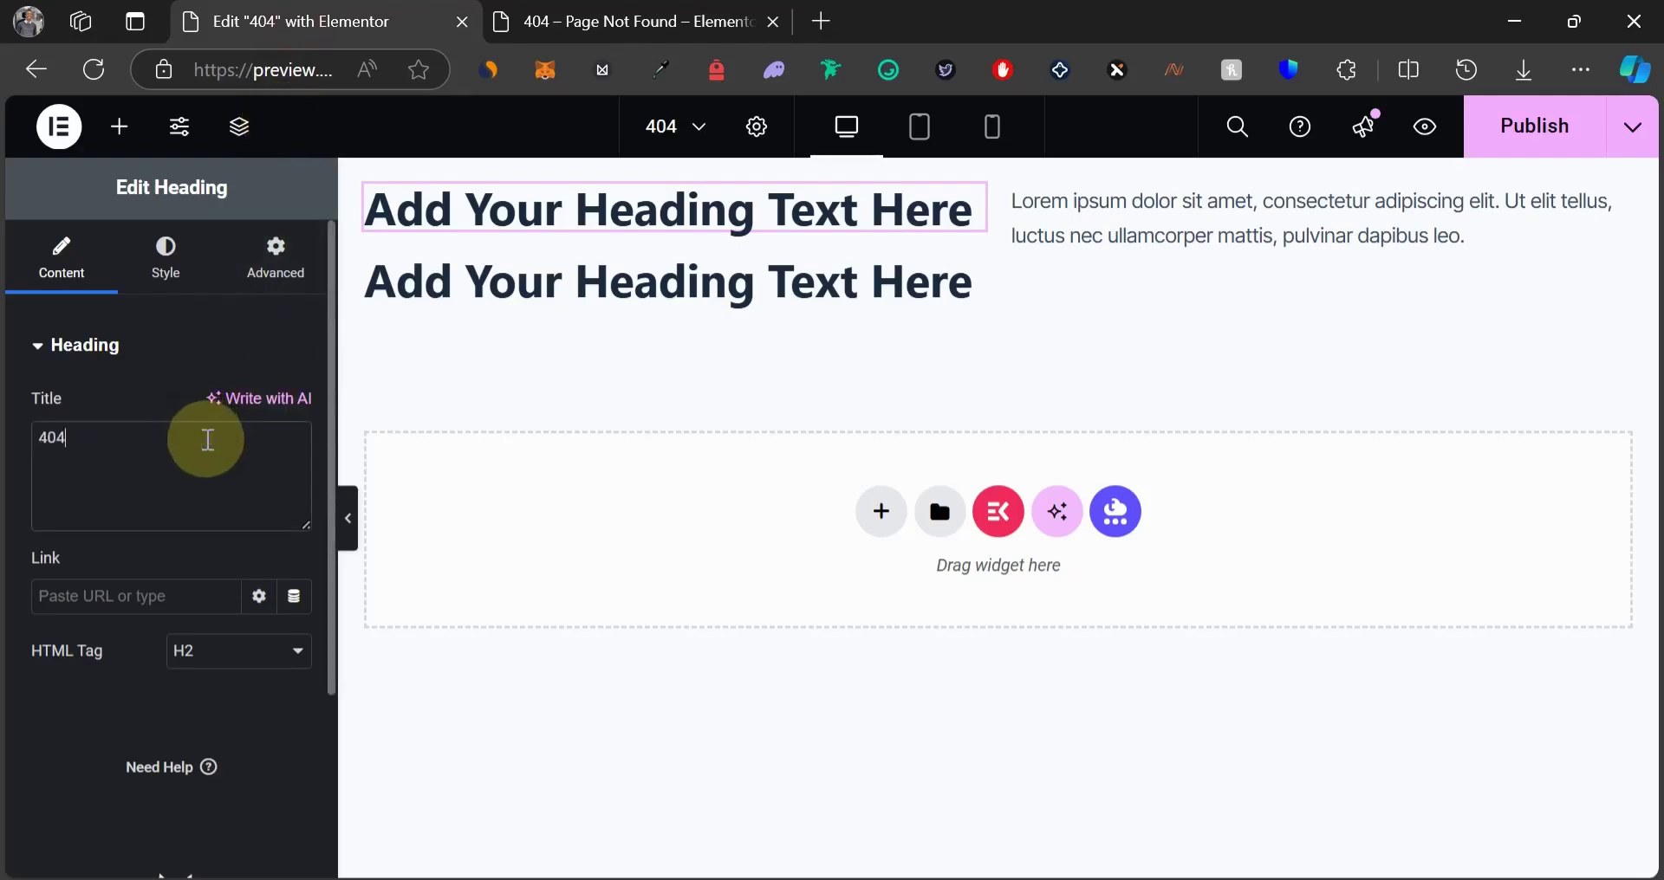
Set the lower heading's title to "Page Not Found.", matching the subtitle on the reference 404 page.
left_click(632, 26)
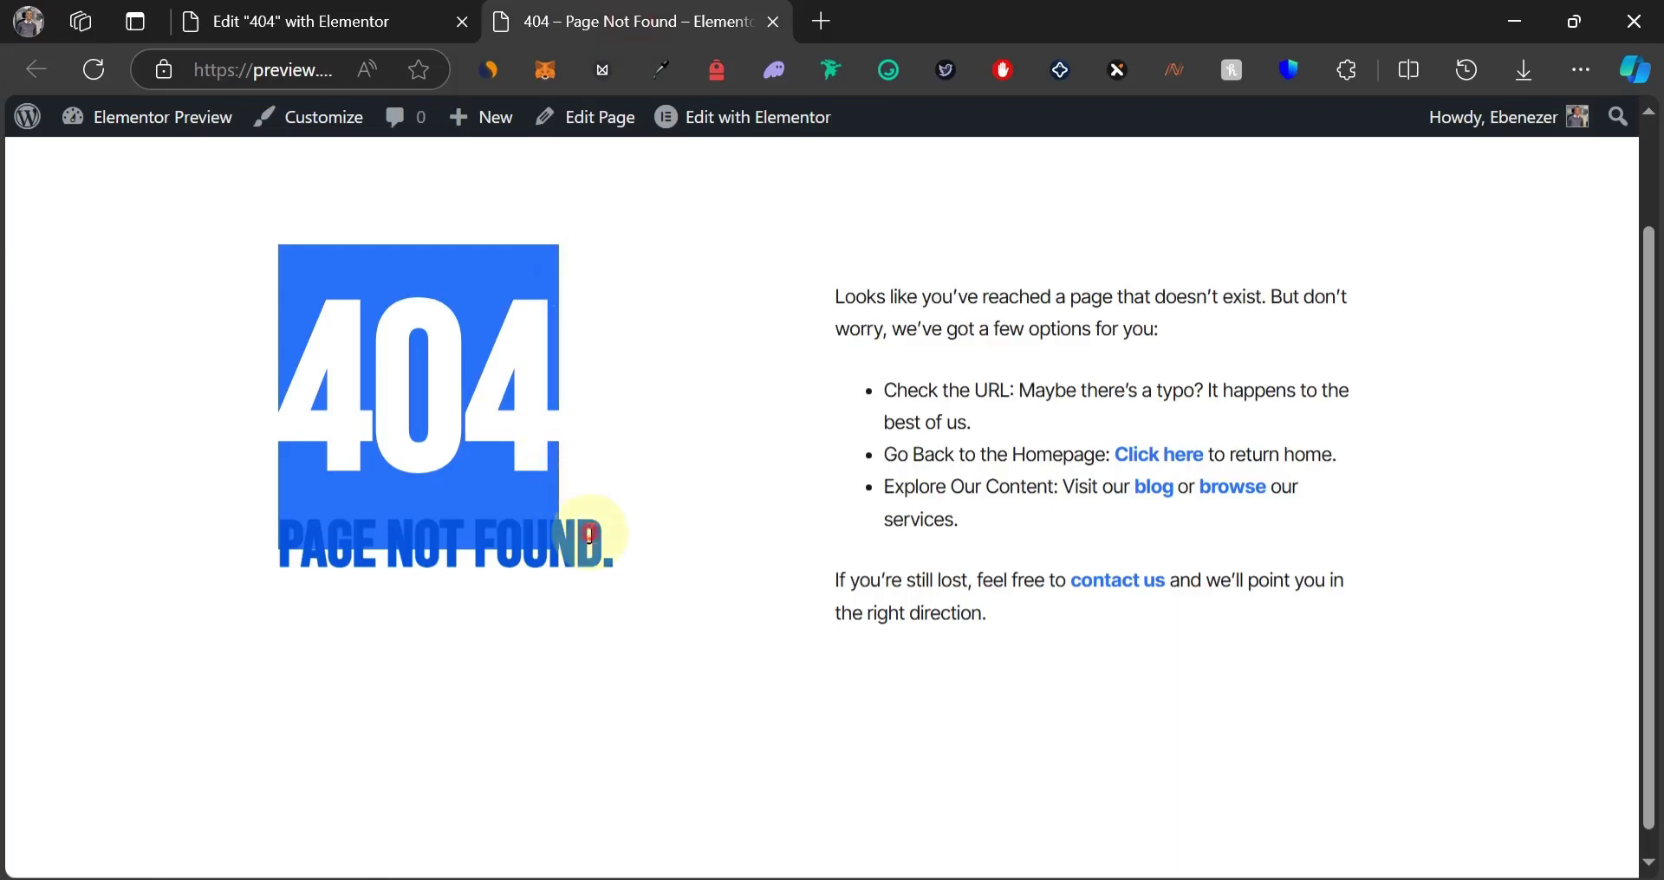
left_click_drag(613, 546, 289, 562)
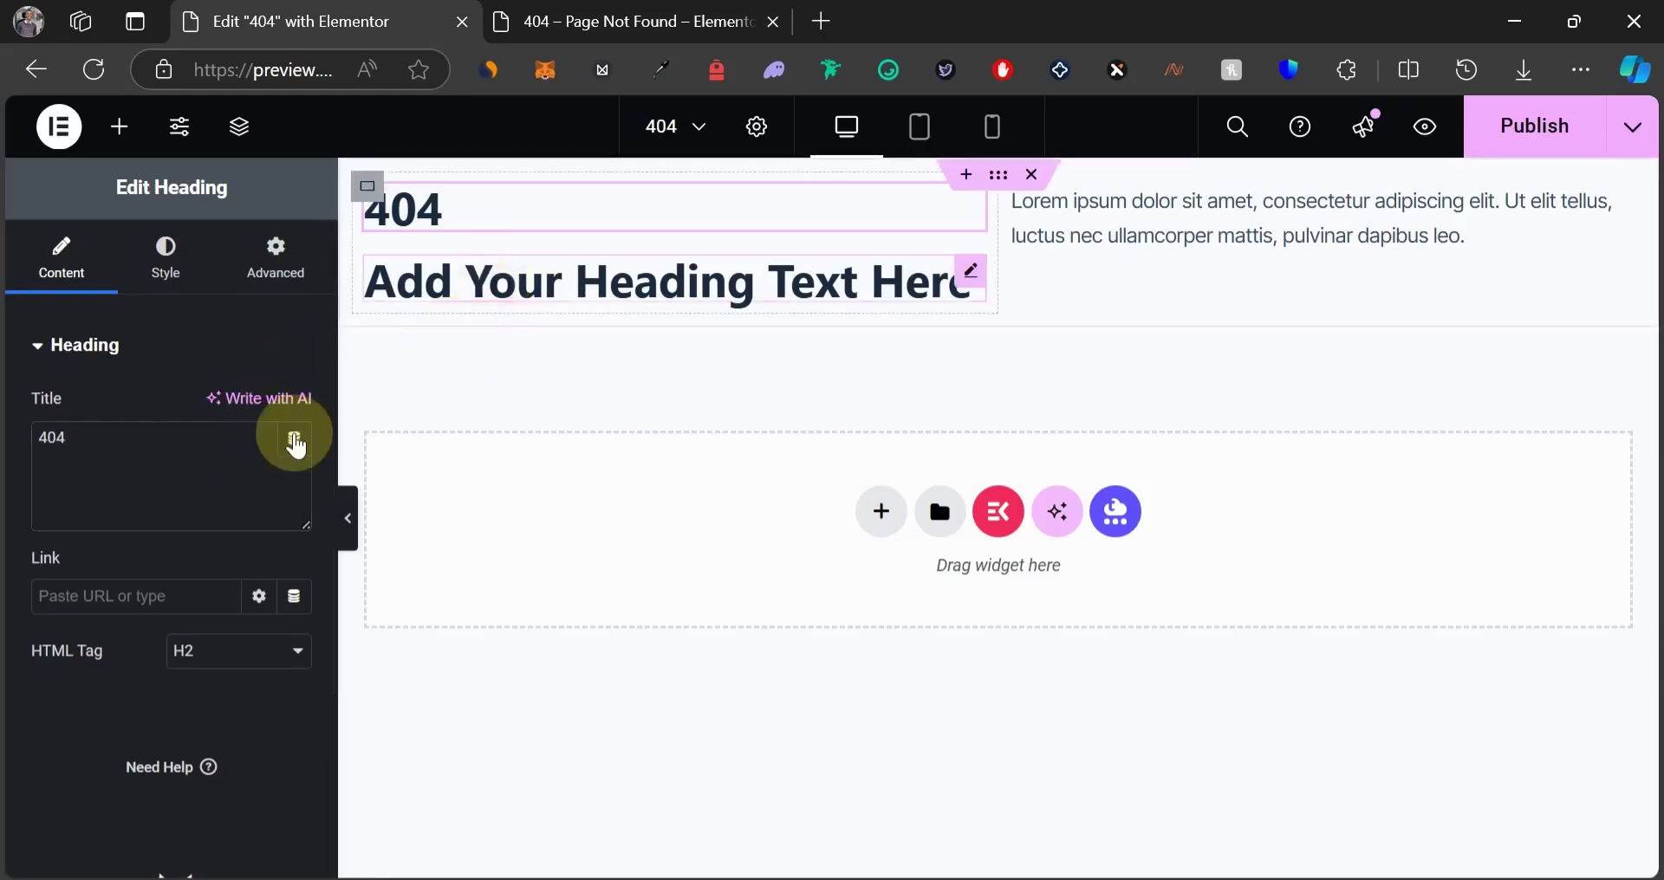
left_click(212, 467)
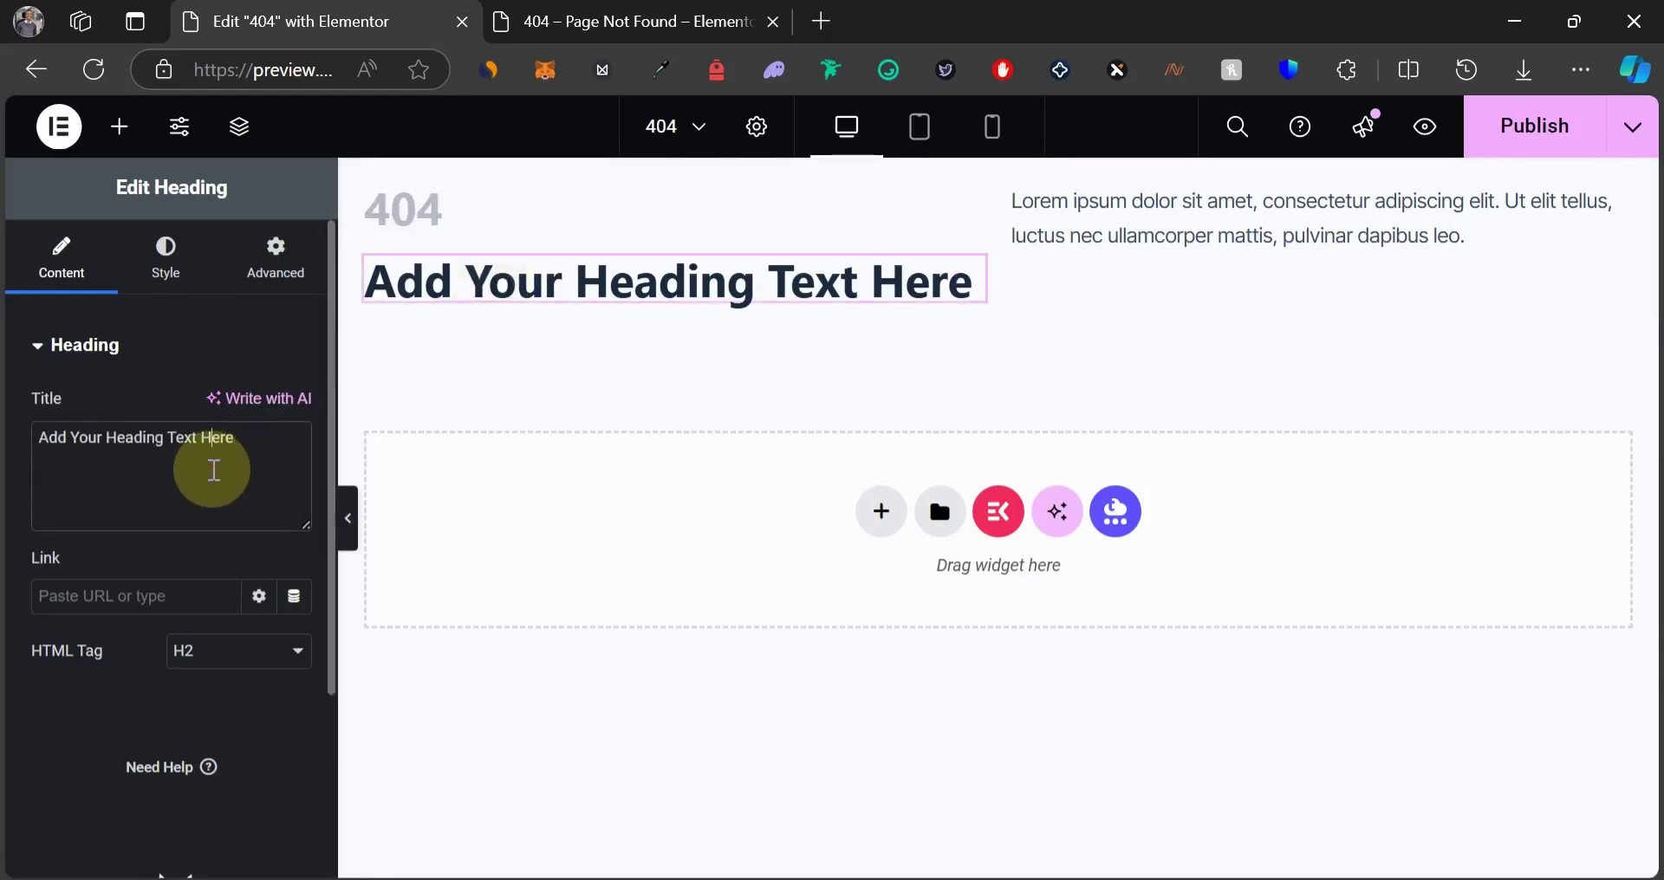
key("ctrl+a")
type("Page Not Found.")
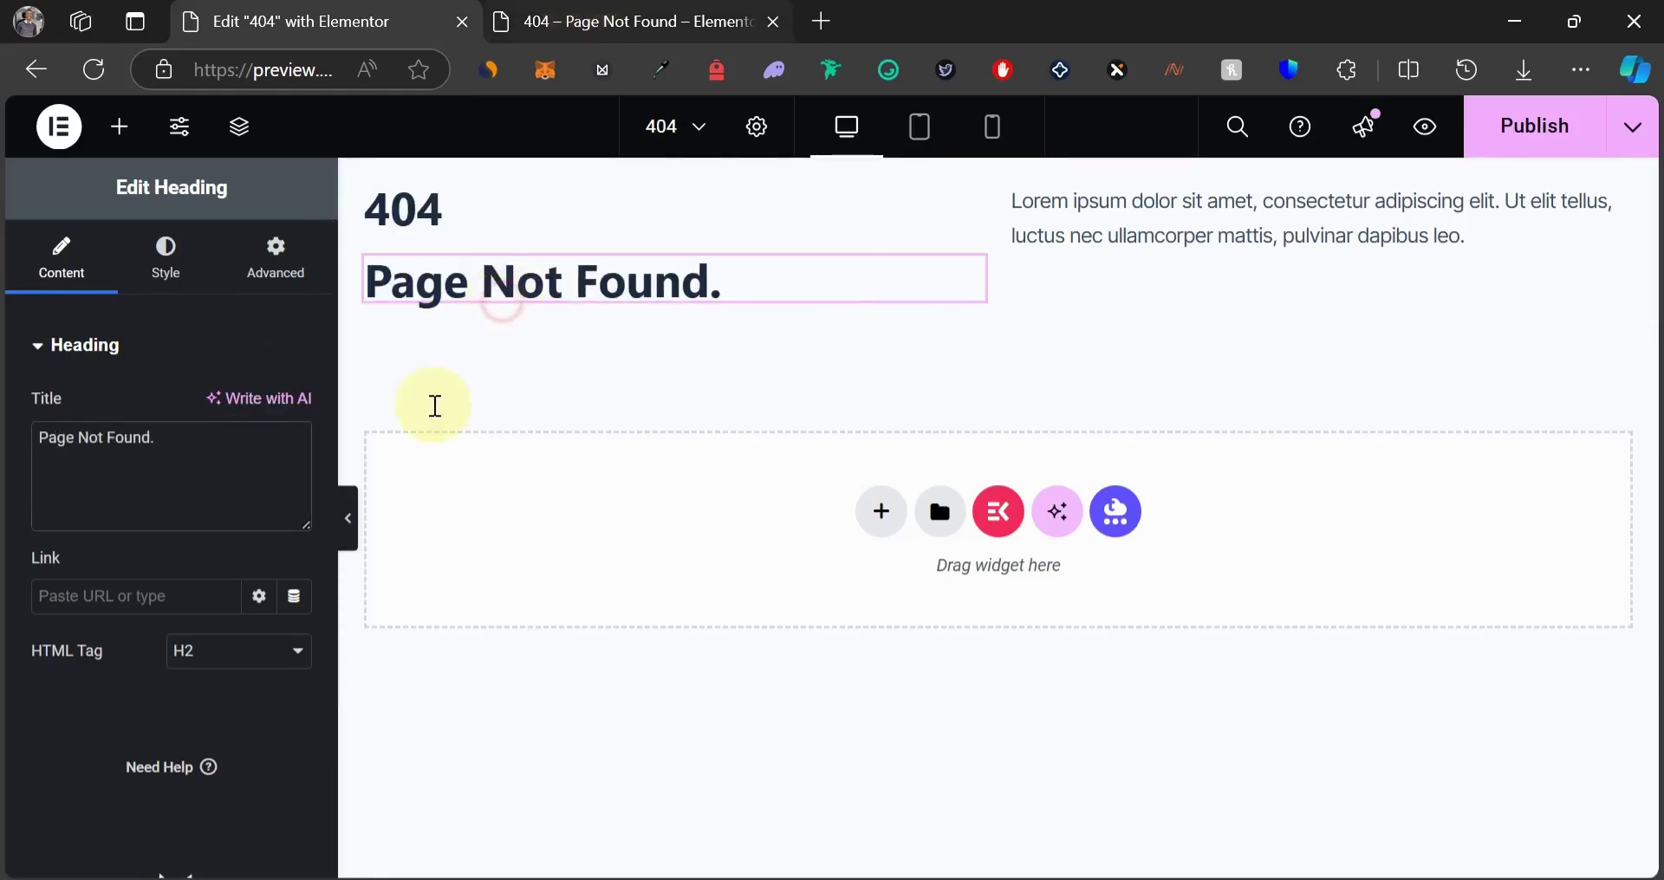
Colour the lower heading blue by wrapping its title in <span style="color:#0055de"> and </span>.
key("ctrl+Tab")
left_click(290, 545)
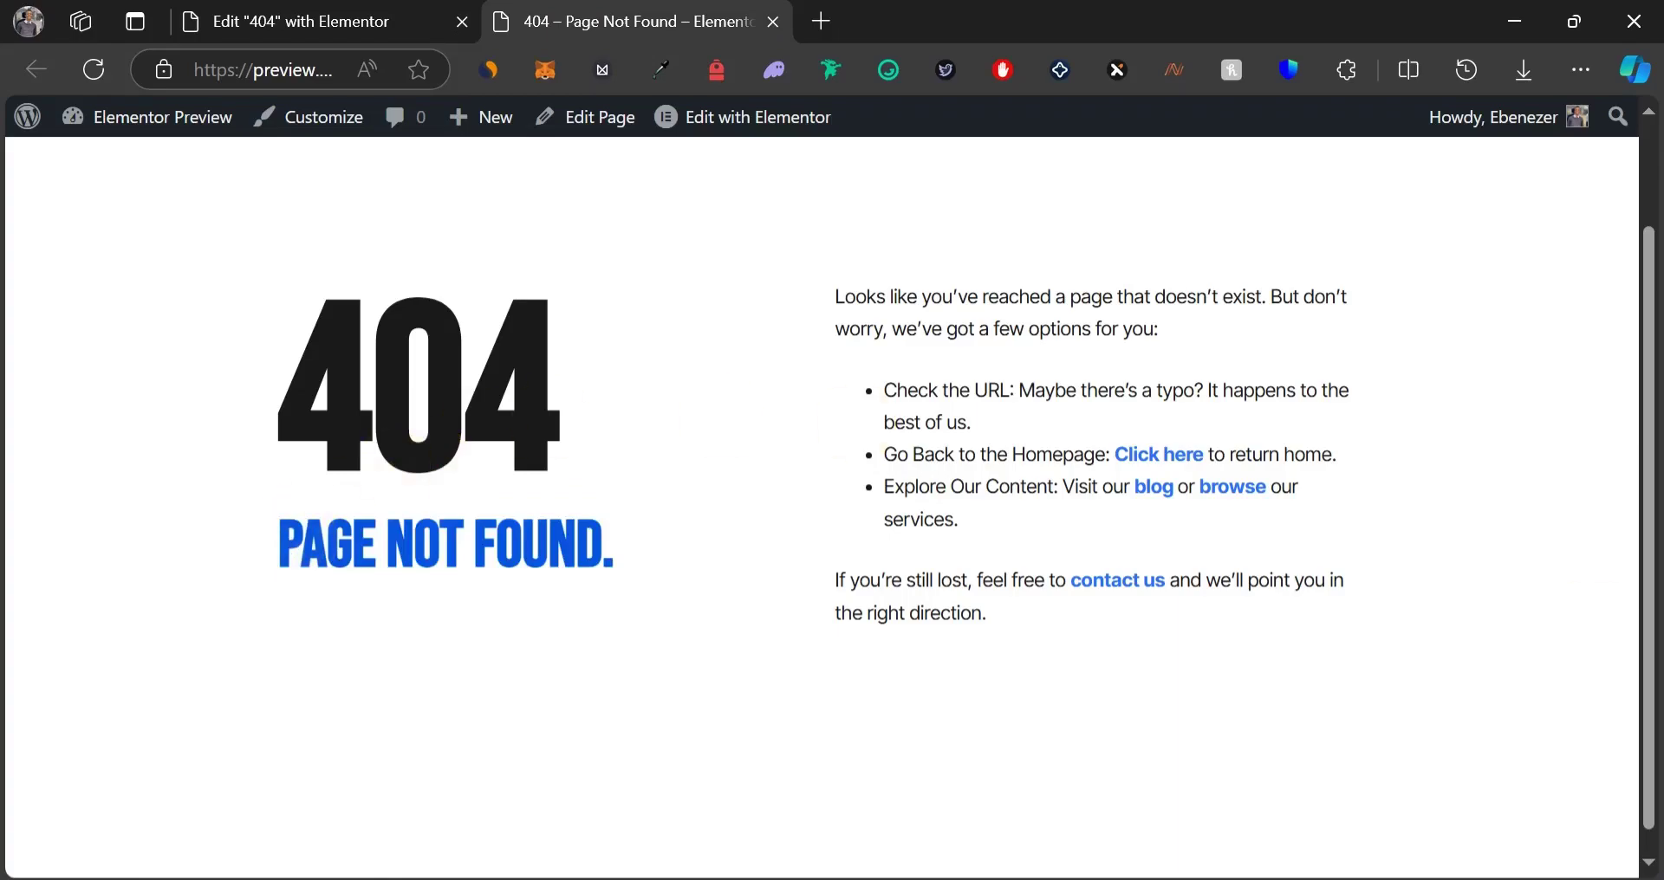
left_click(303, 20)
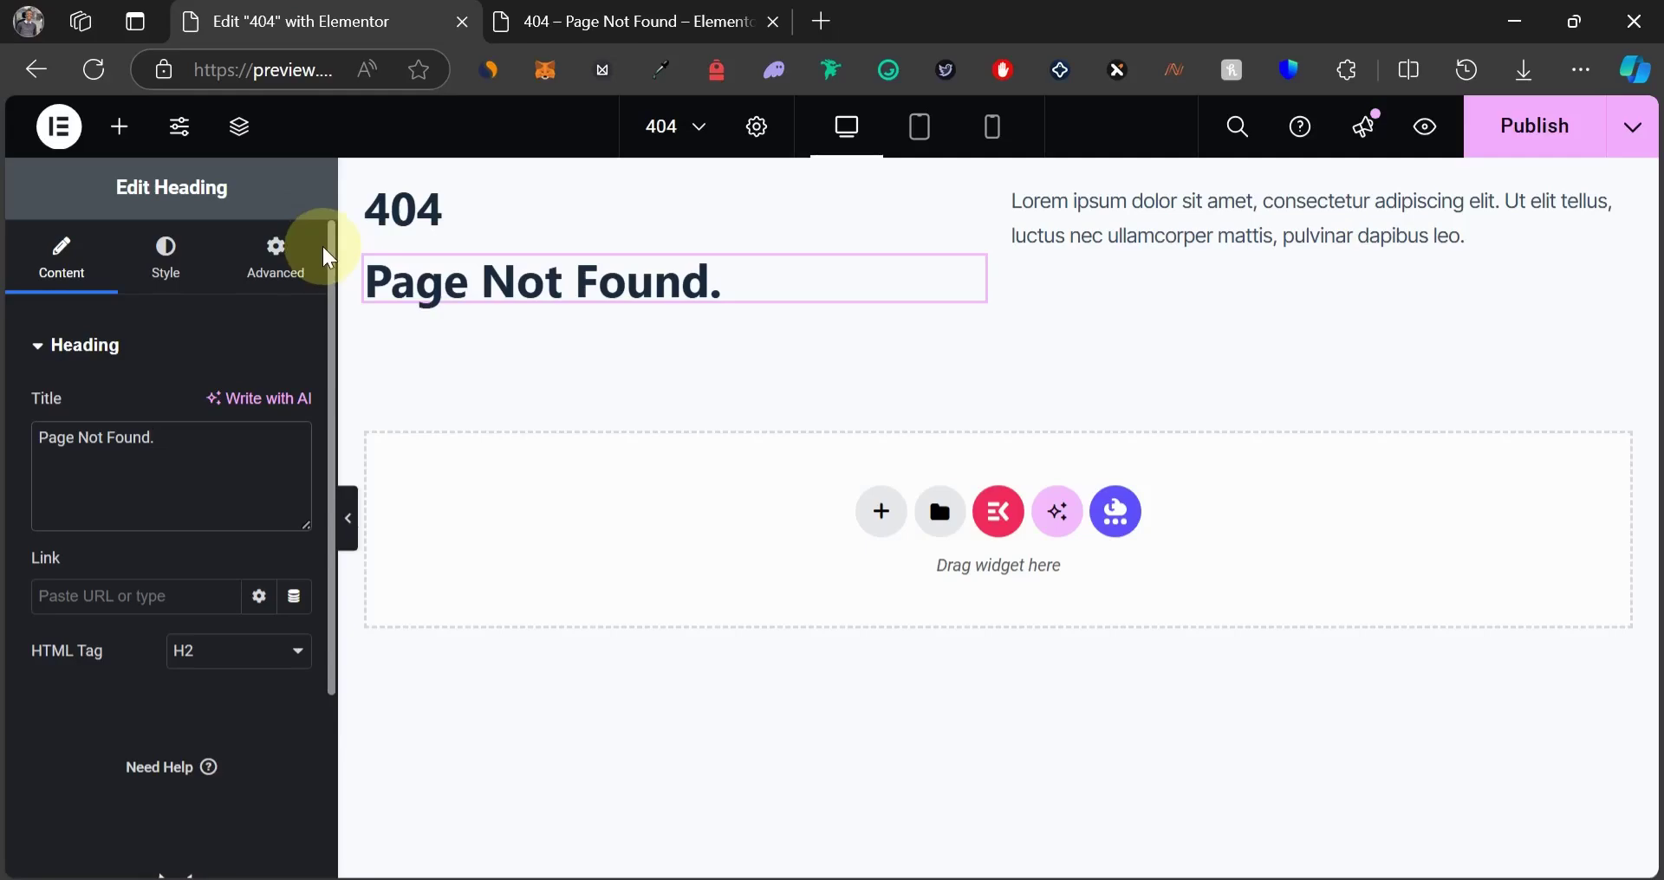
left_click(40, 441)
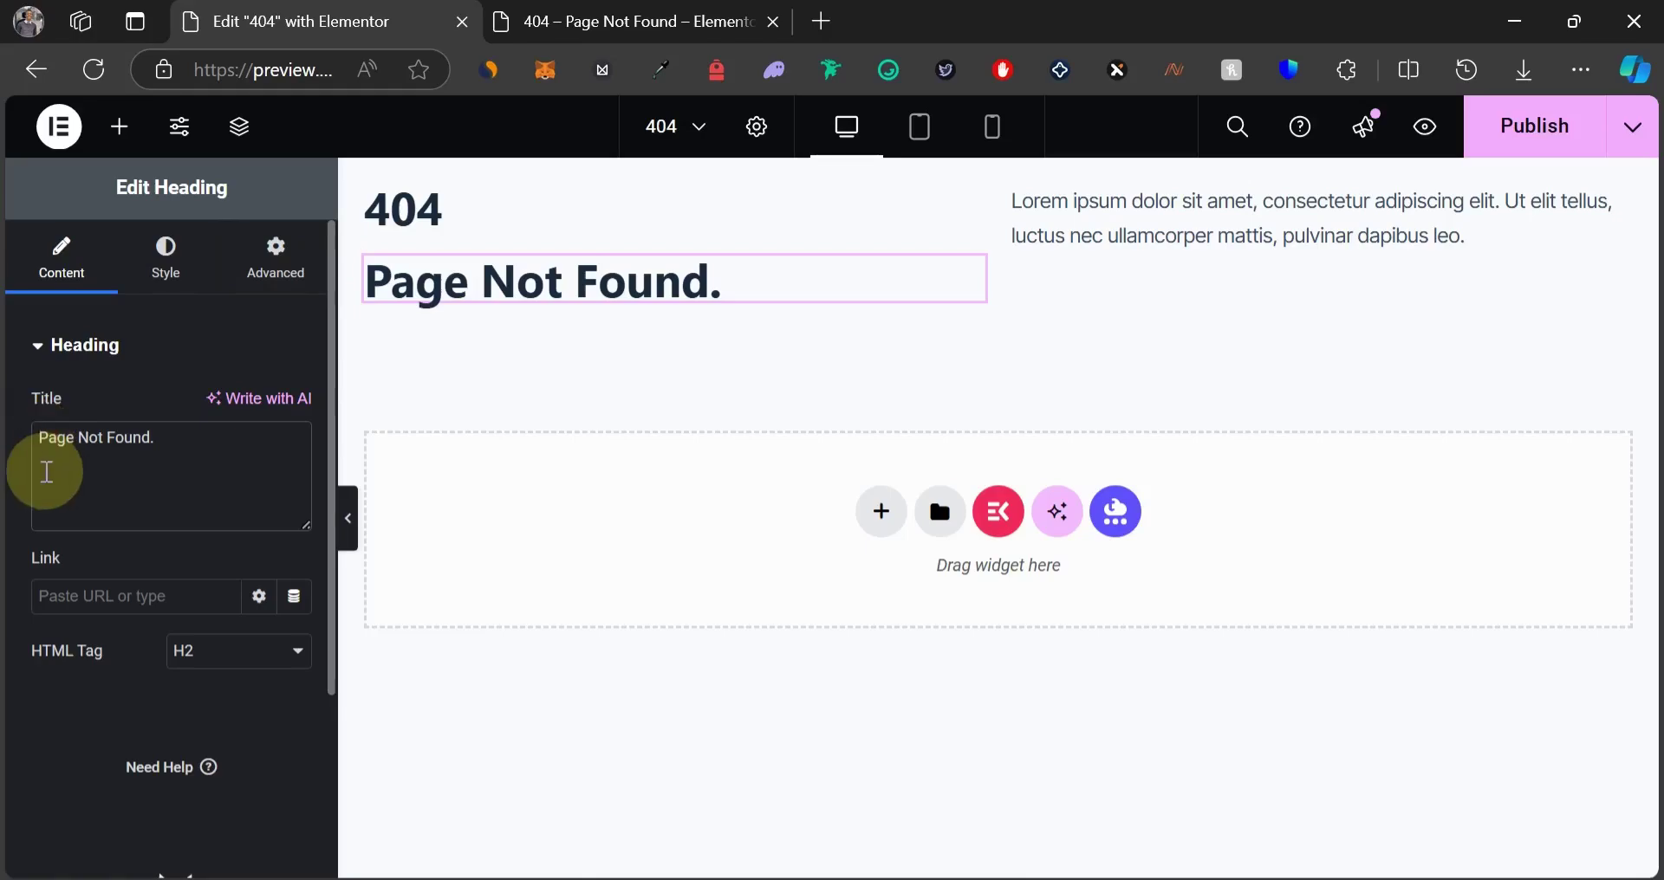
type("<span style")
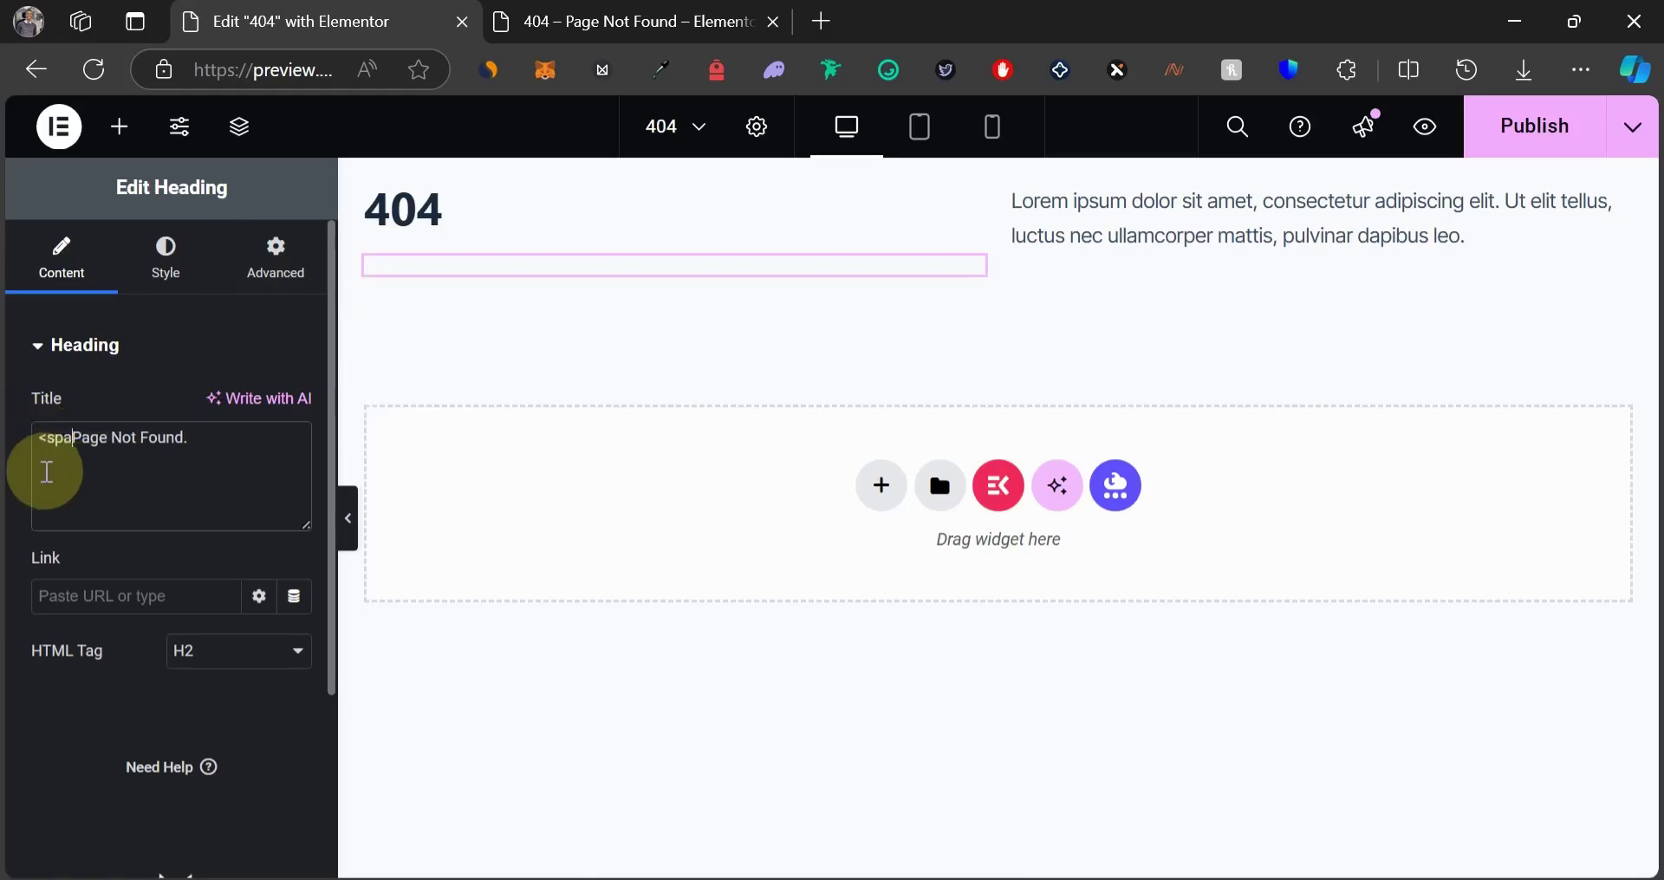
type("=\"color")
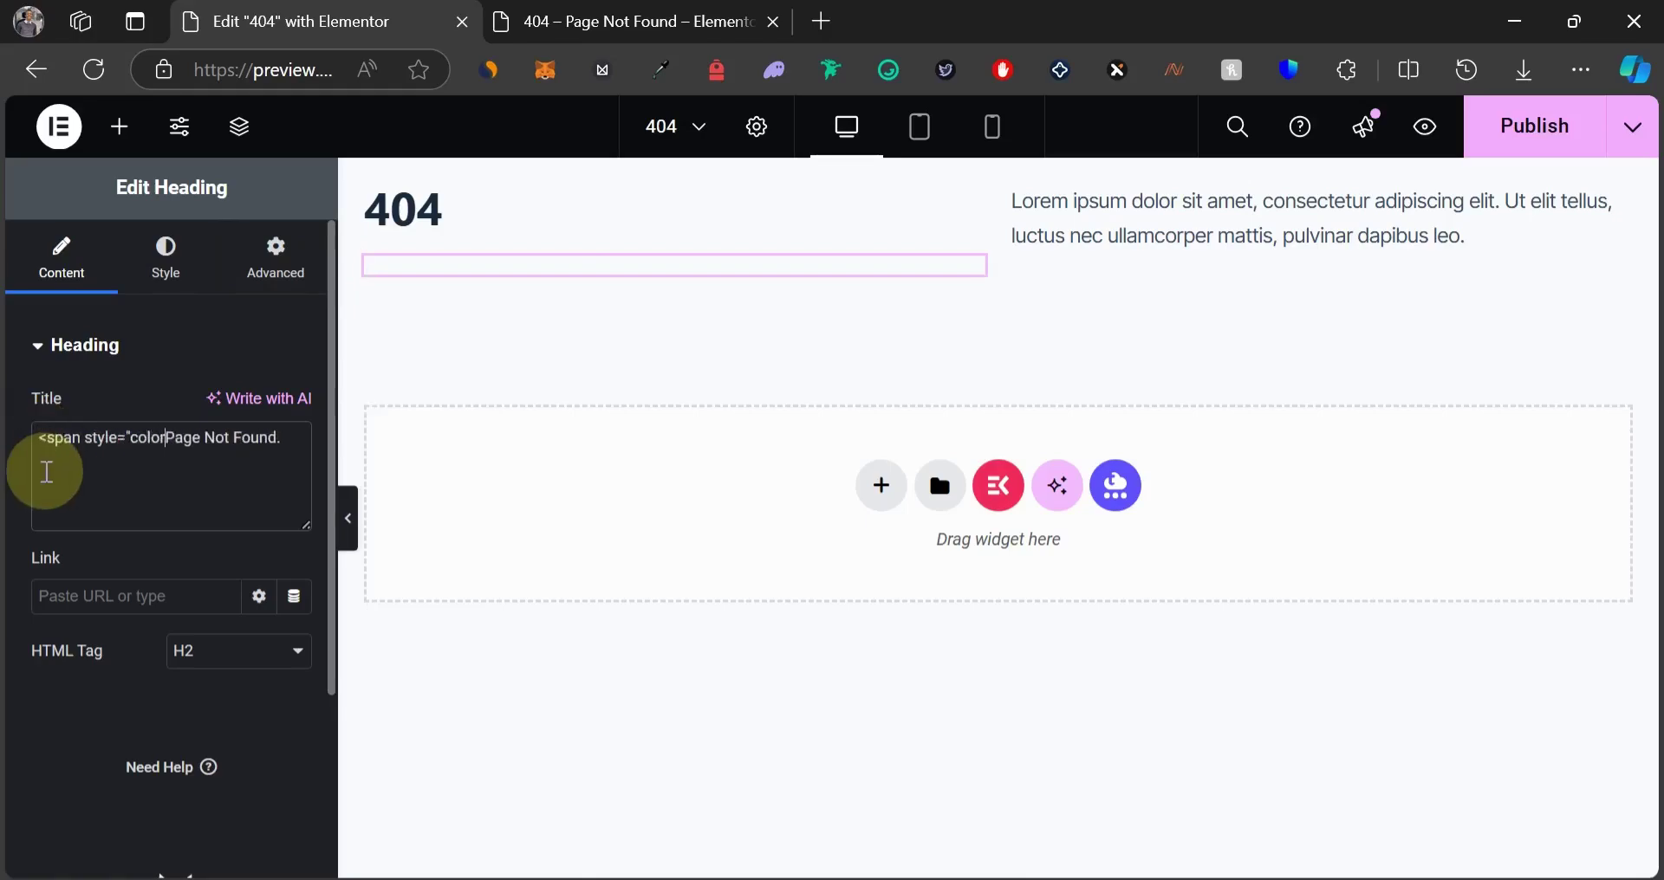
type(":#0055de")
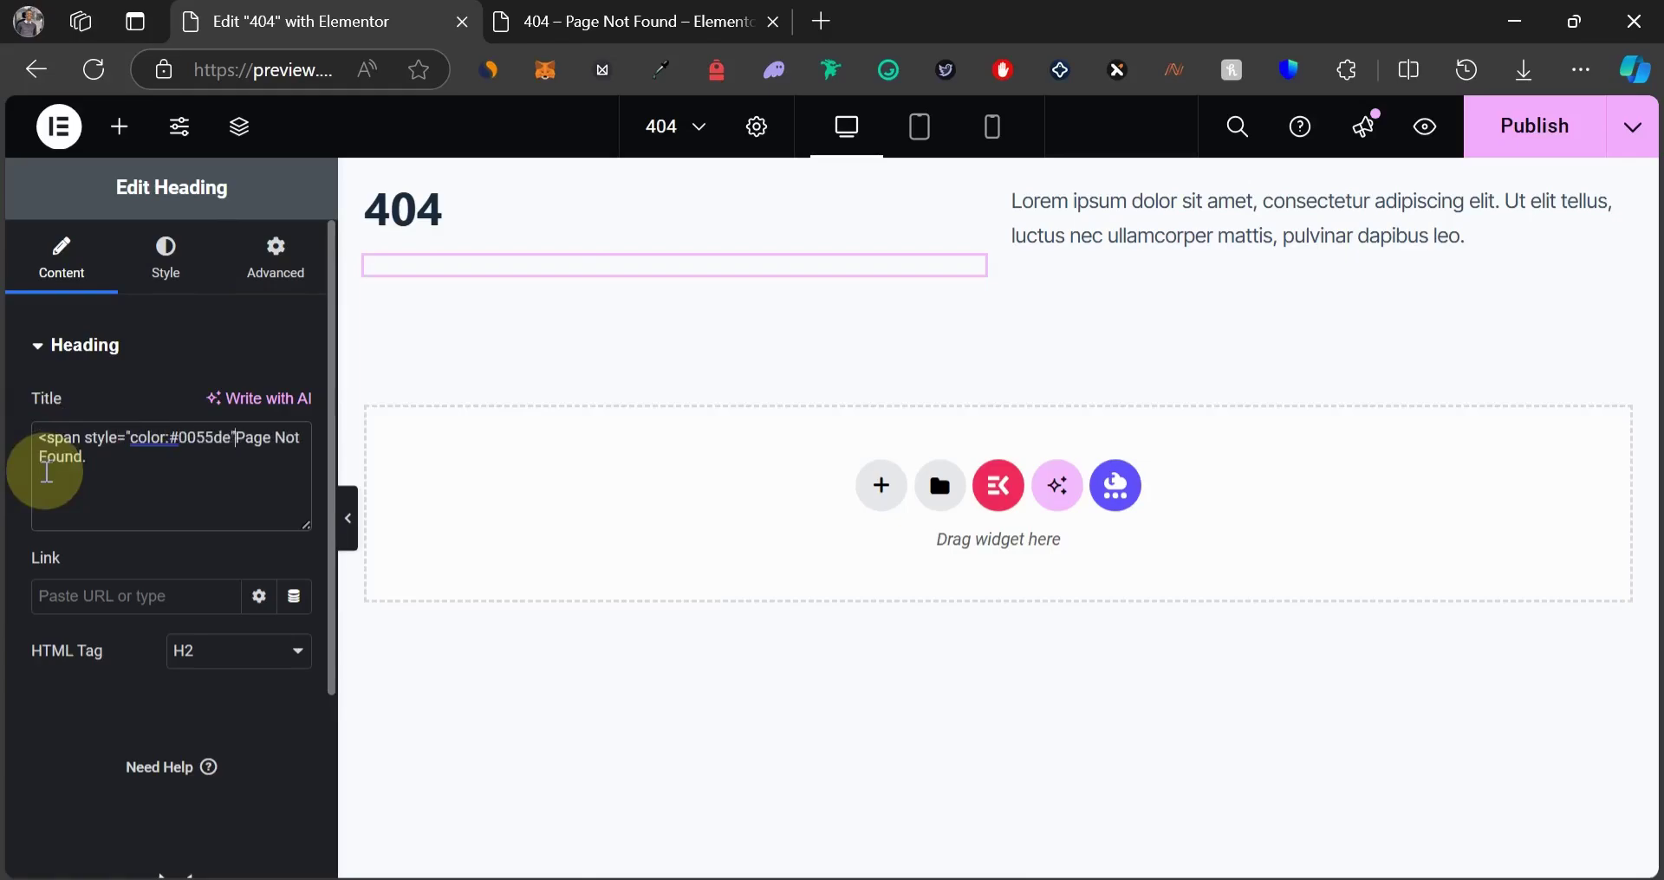
type("\">")
left_click(134, 488)
type("</span>")
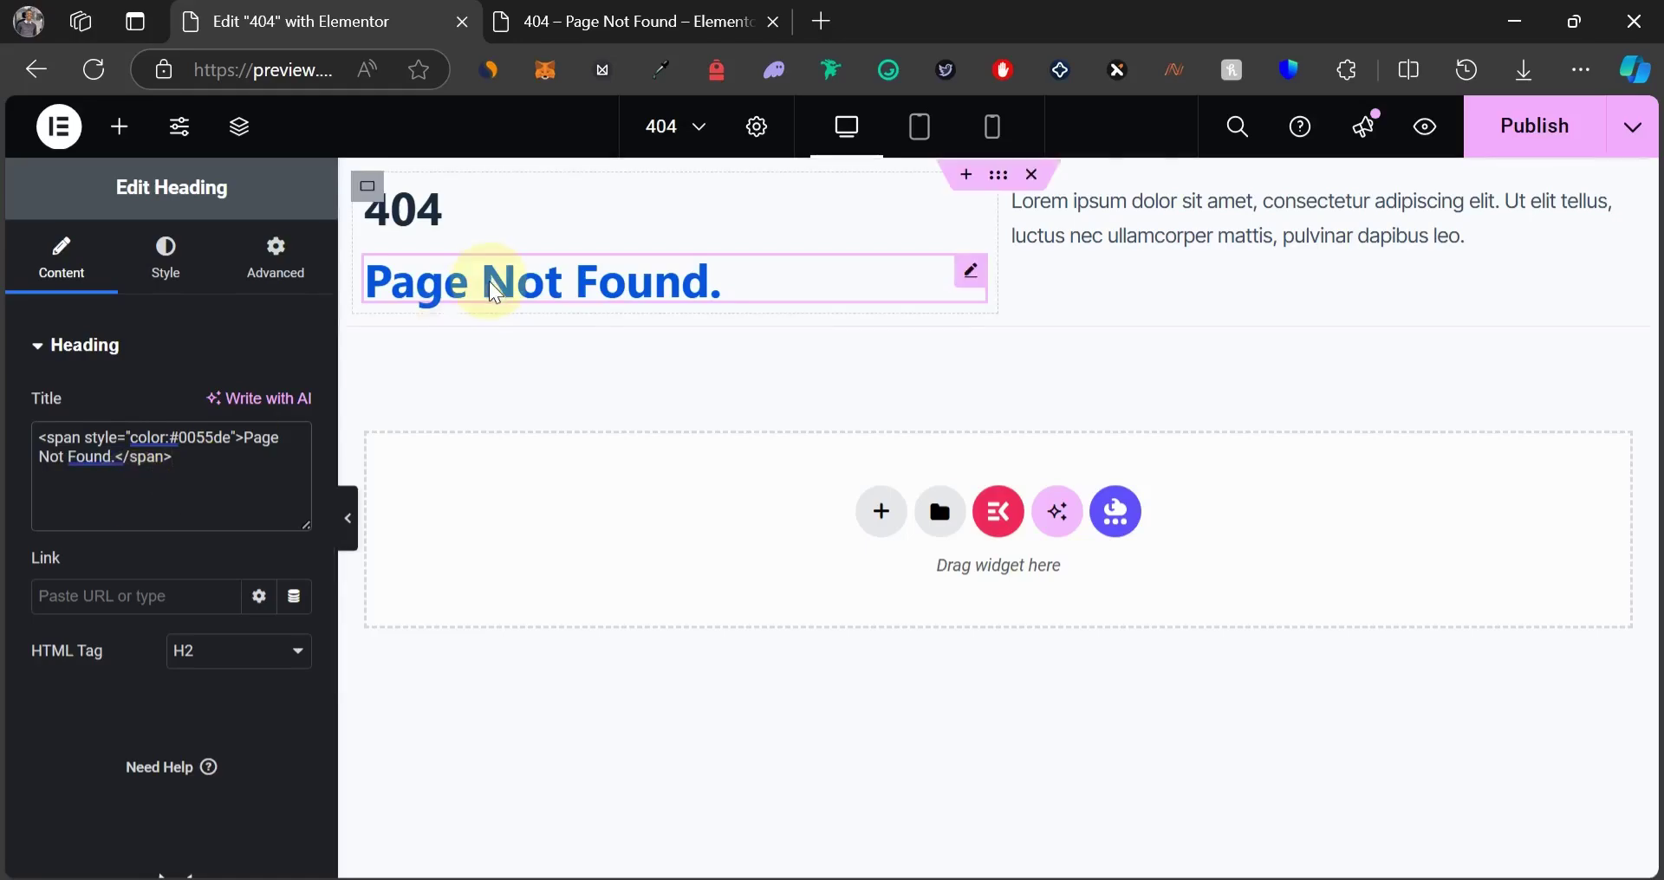
Replace the right column's placeholder text with the full message and options list copied from the reference 404 page.
left_click(1094, 240)
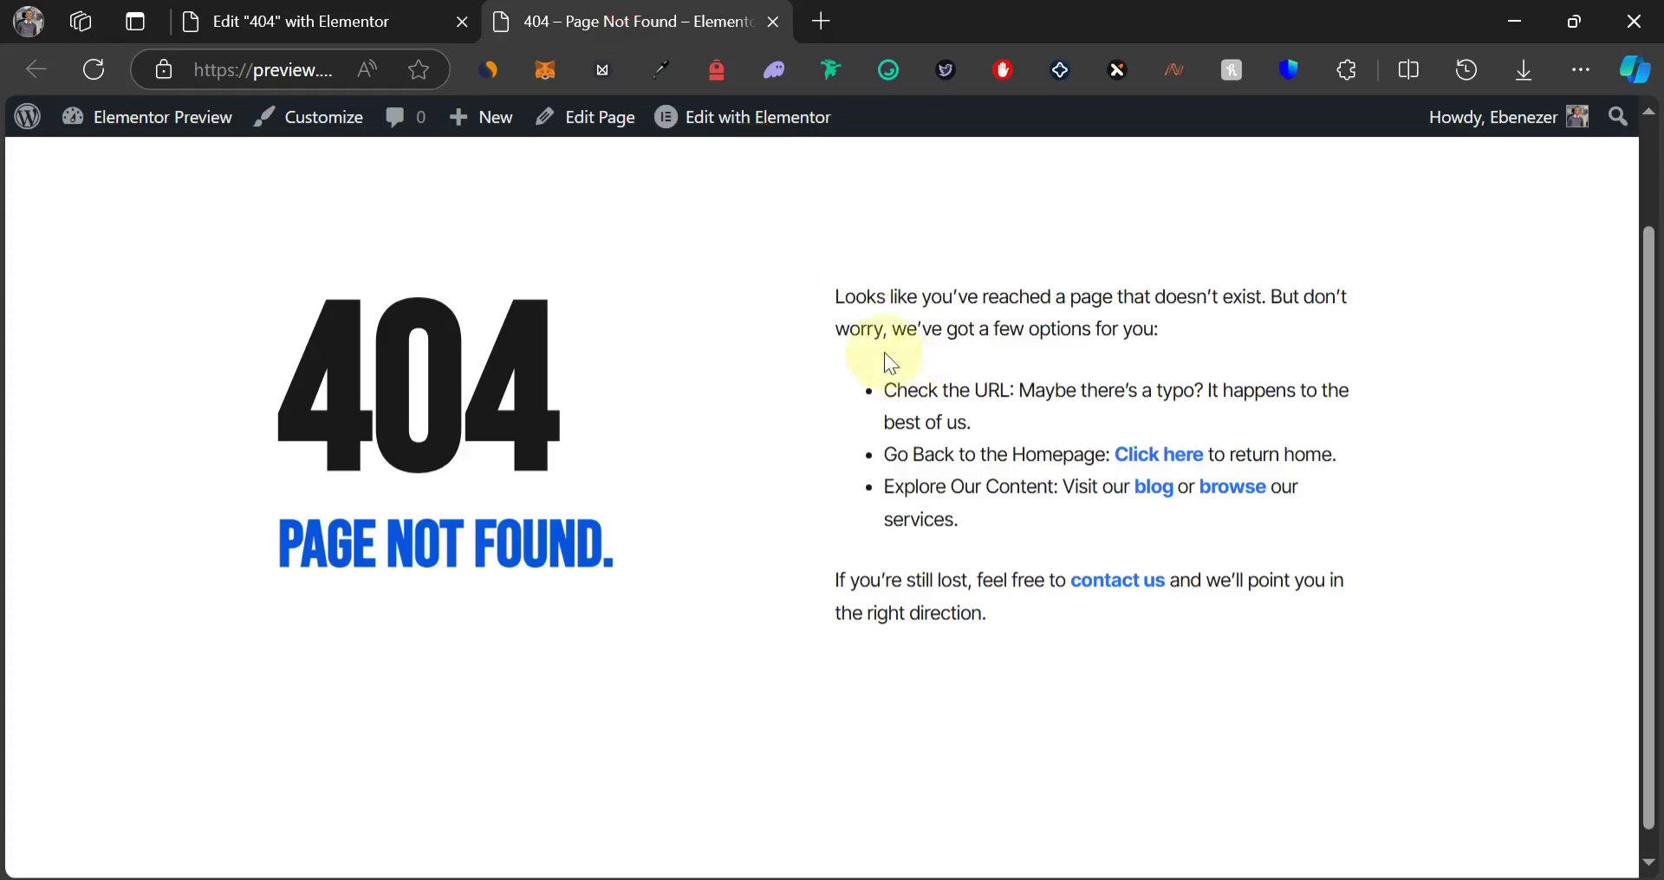
left_click_drag(837, 303, 1005, 611)
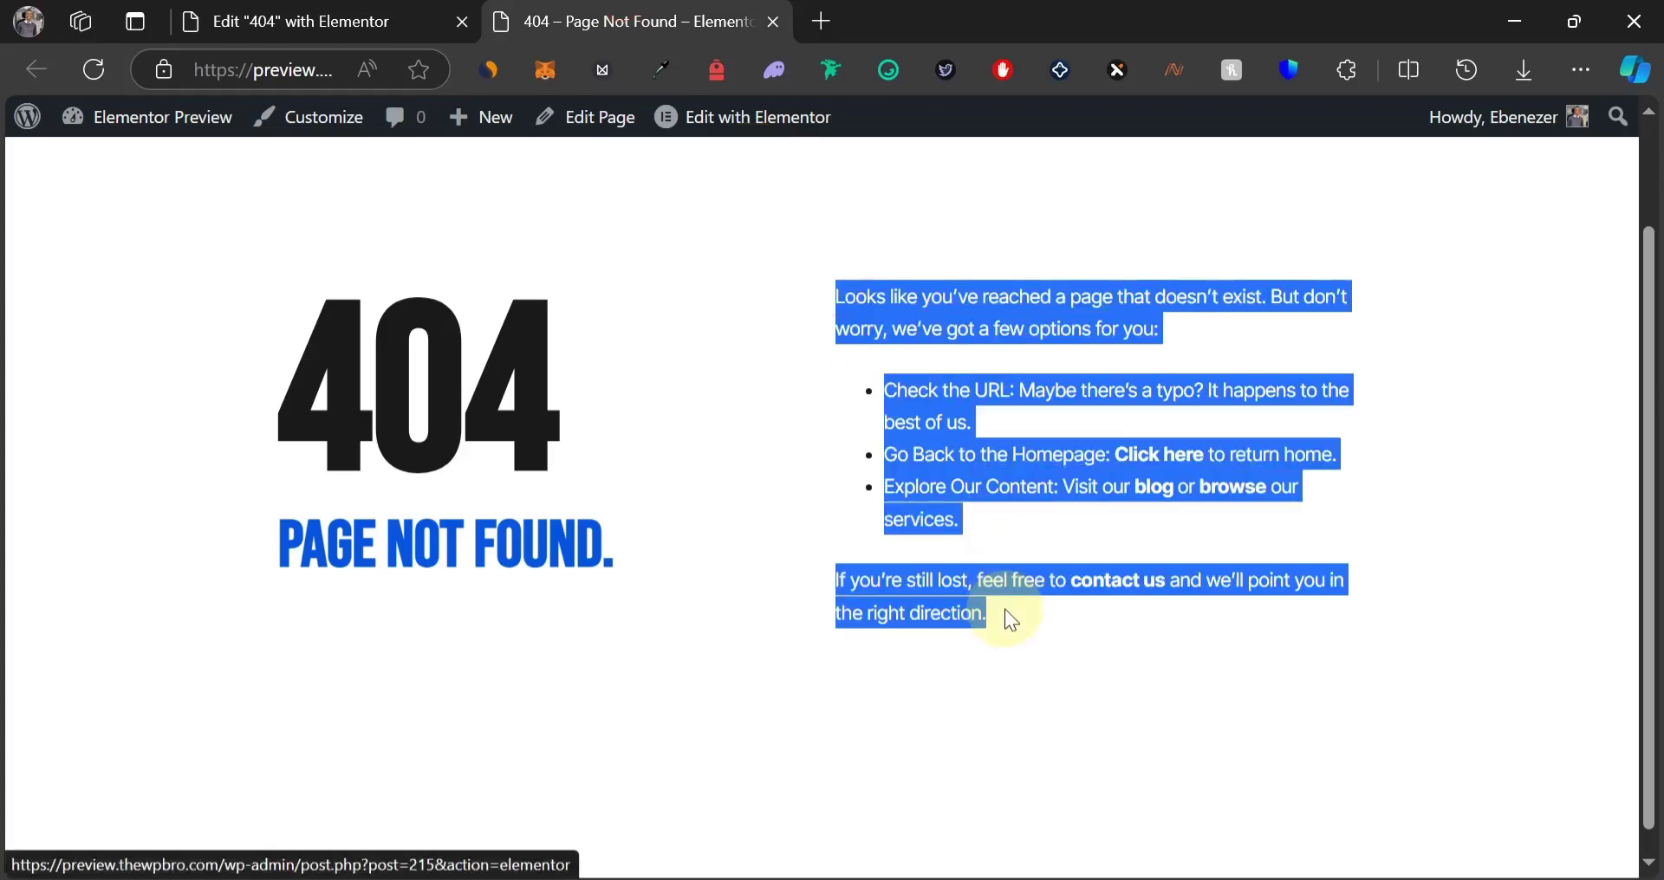
left_click(295, 22)
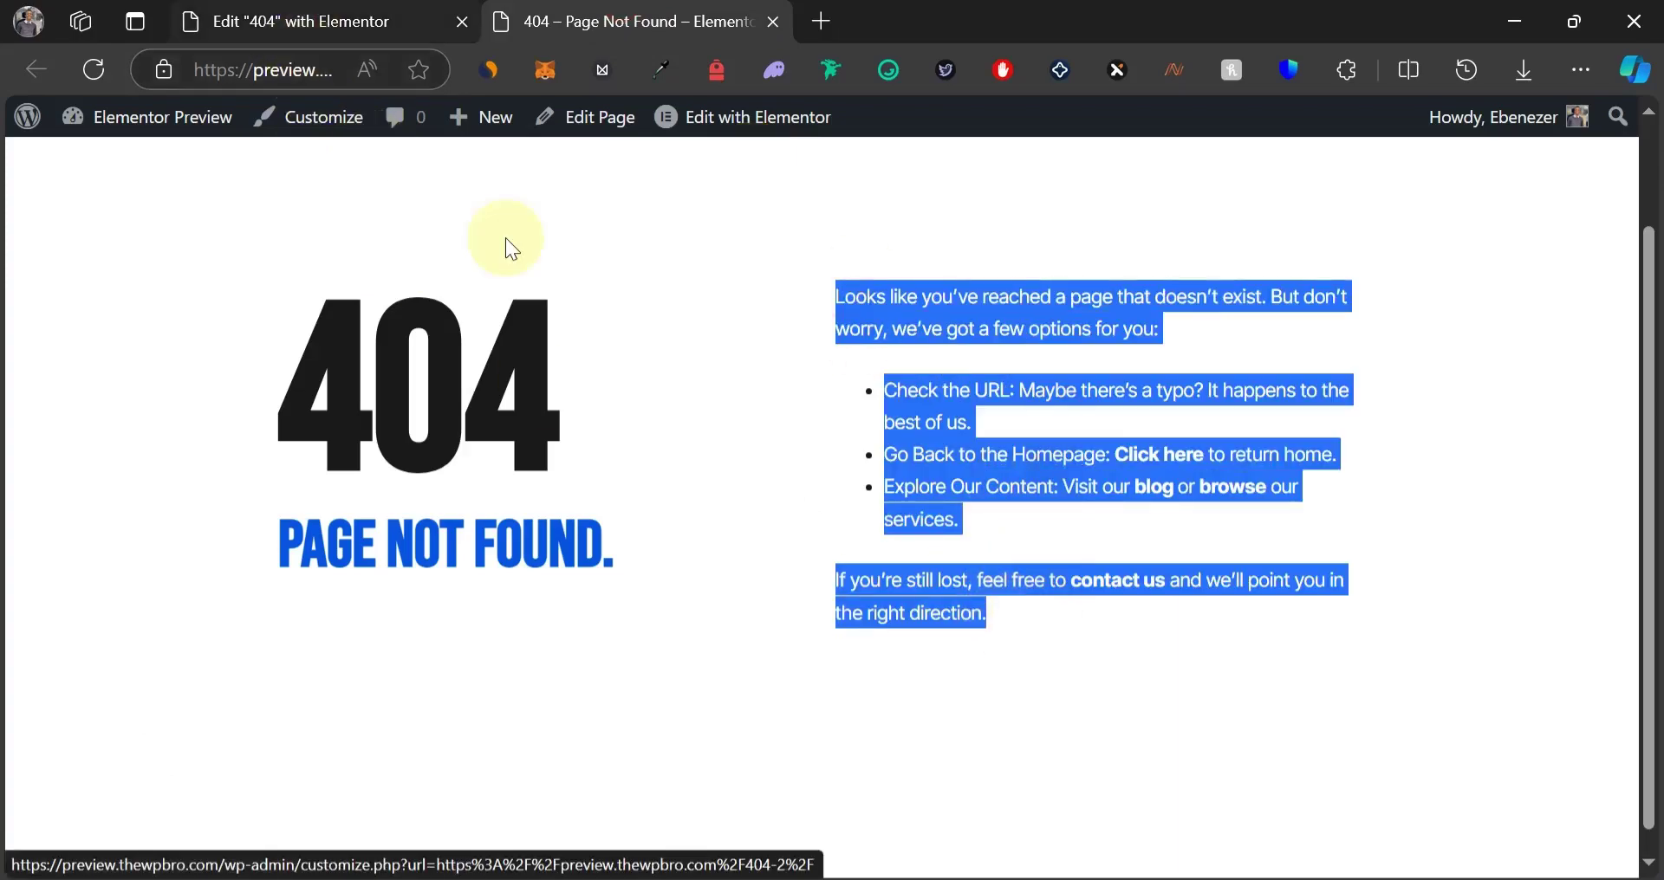
left_click(112, 679)
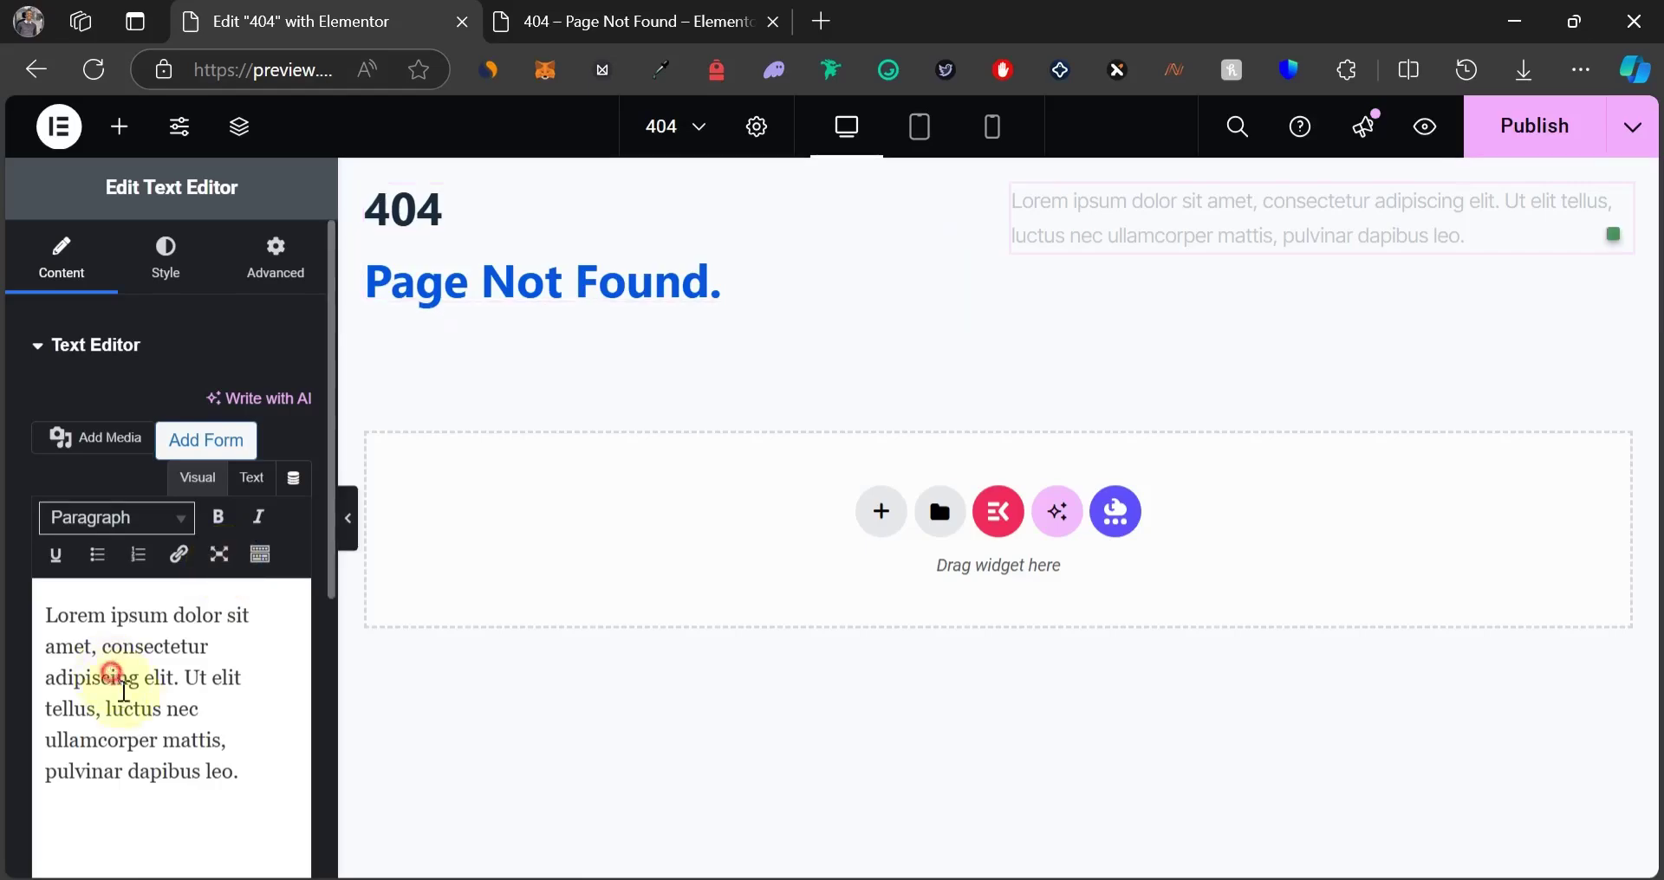
key("ctrl+a")
key("ctrl+v")
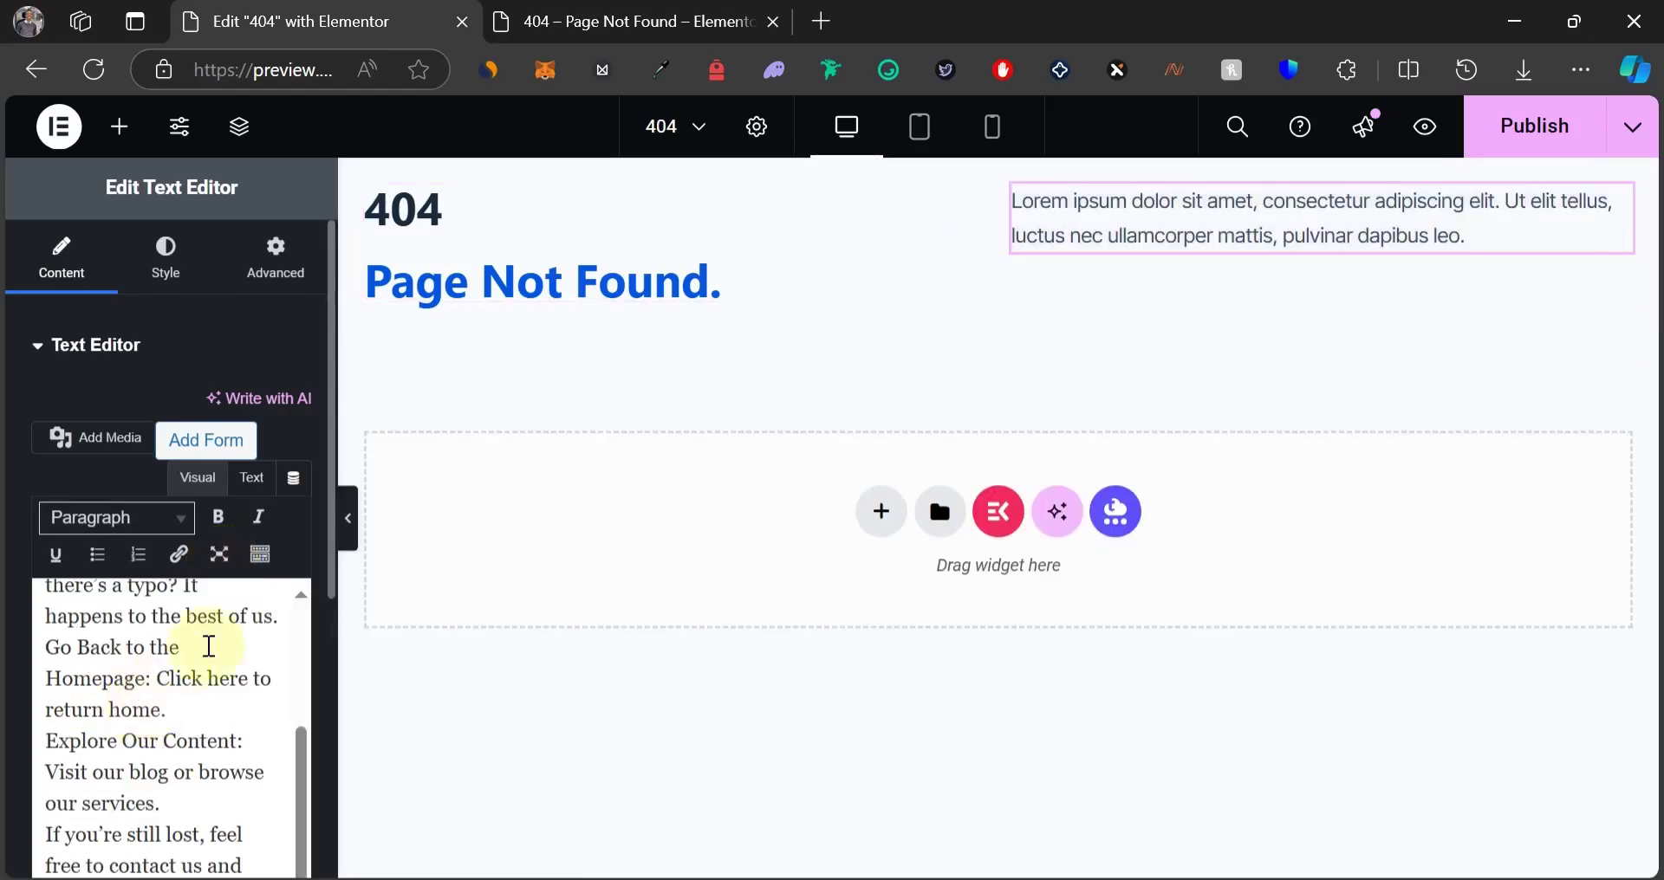
scroll(191, 649, "up", 5)
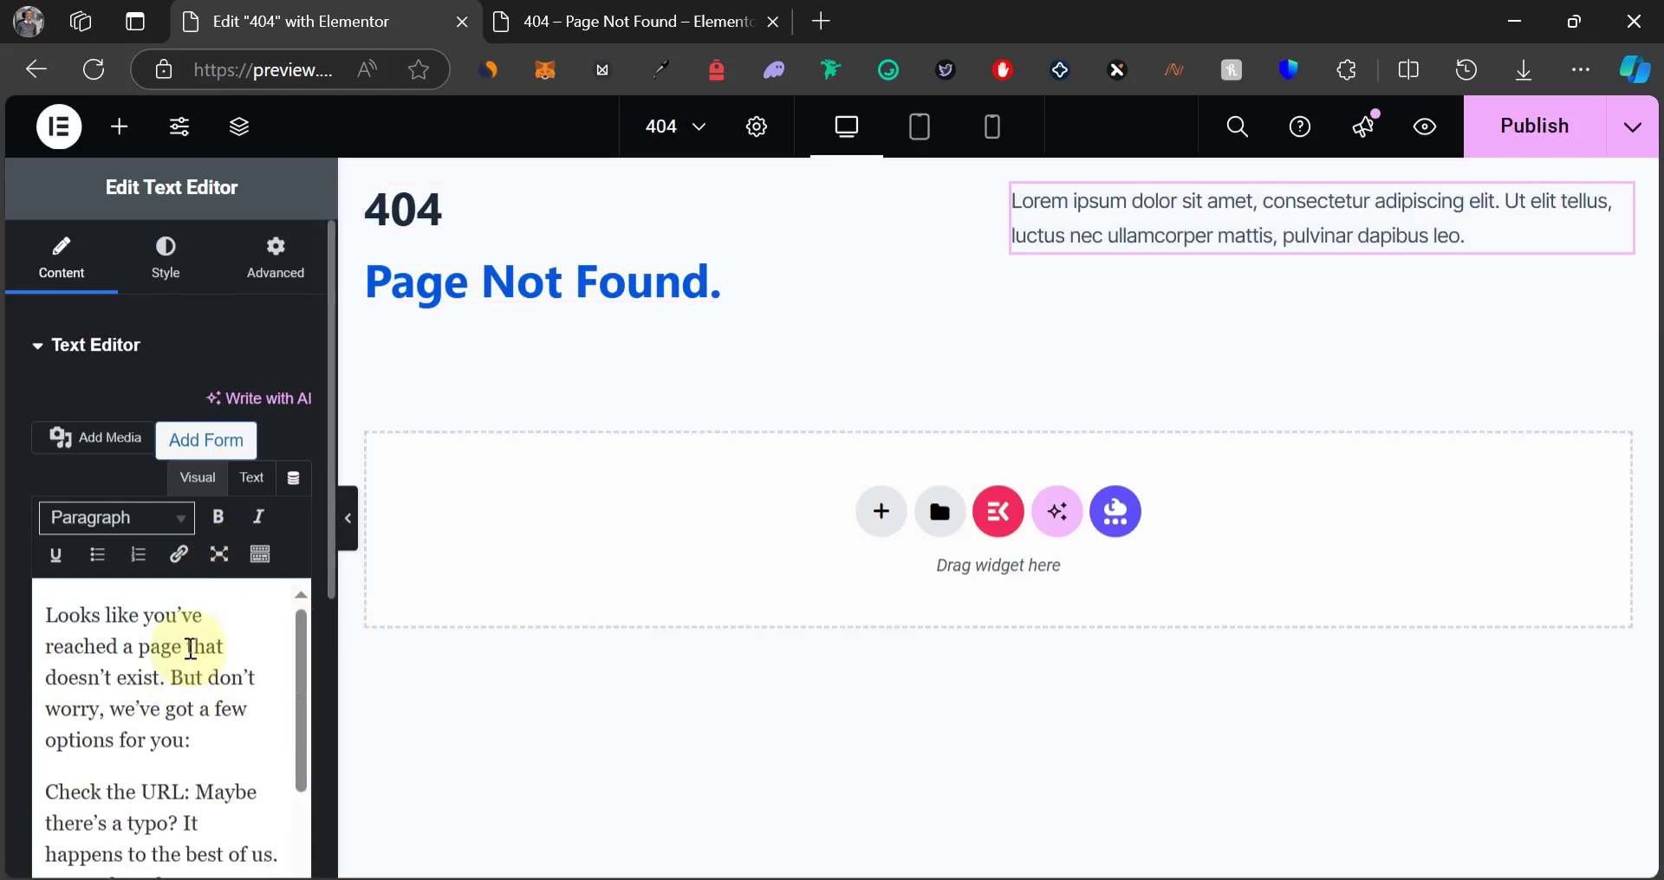
scroll(193, 654, "down", 3)
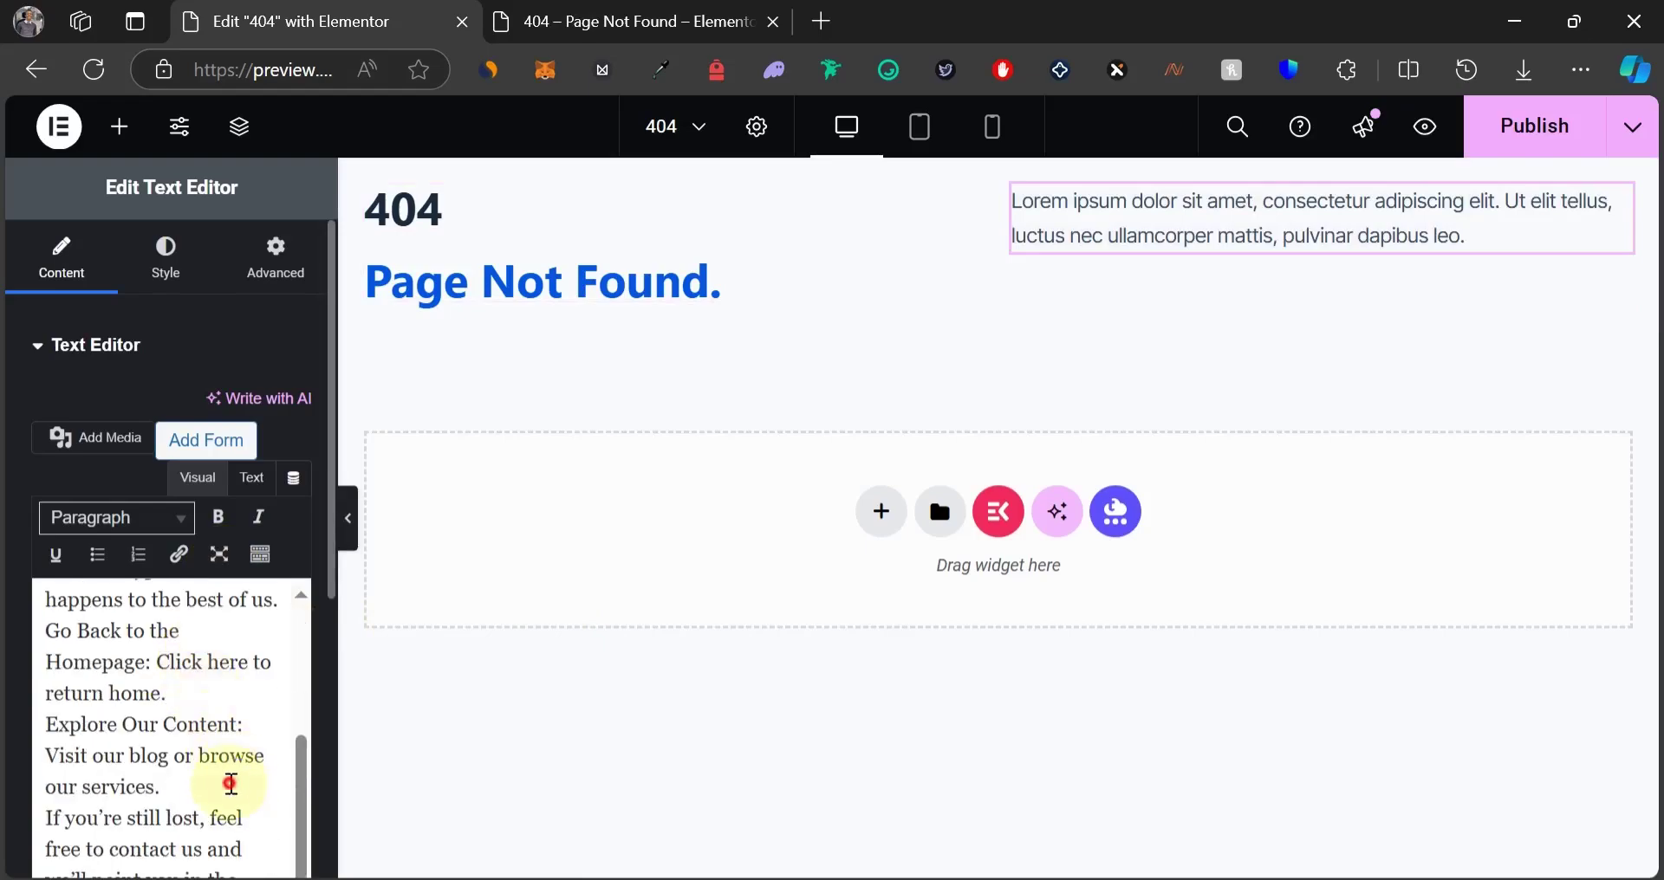
left_click(230, 784)
key("BackSpace")
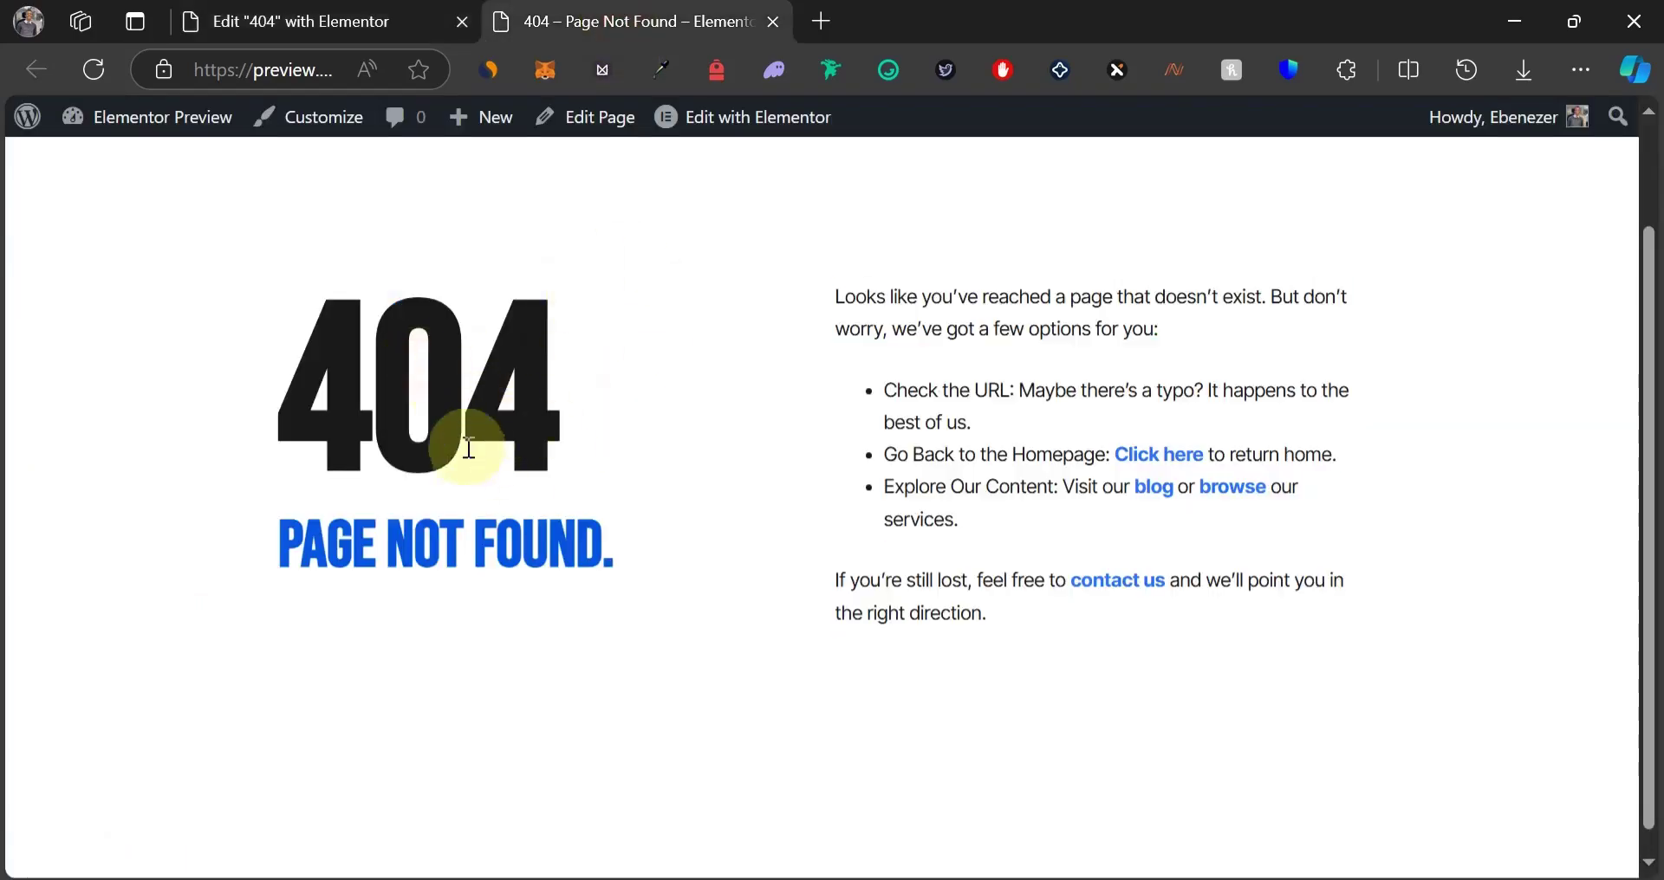
scroll(425, 317, "up", 2)
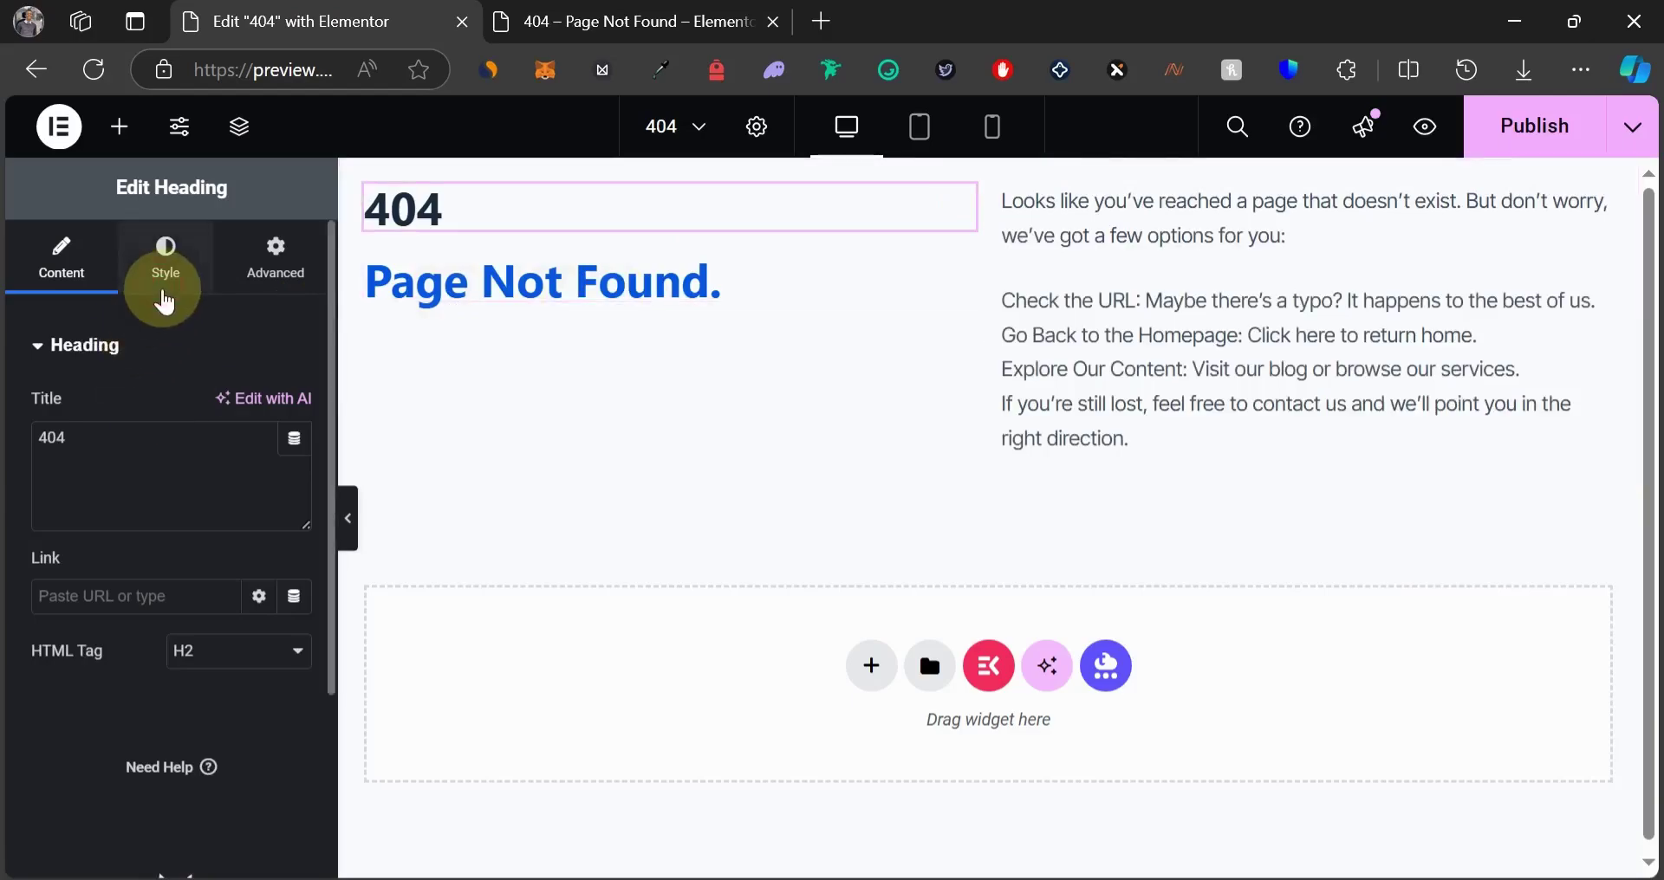
Set the upper "404" heading's text colour to #1a1a1a.
left_click(295, 468)
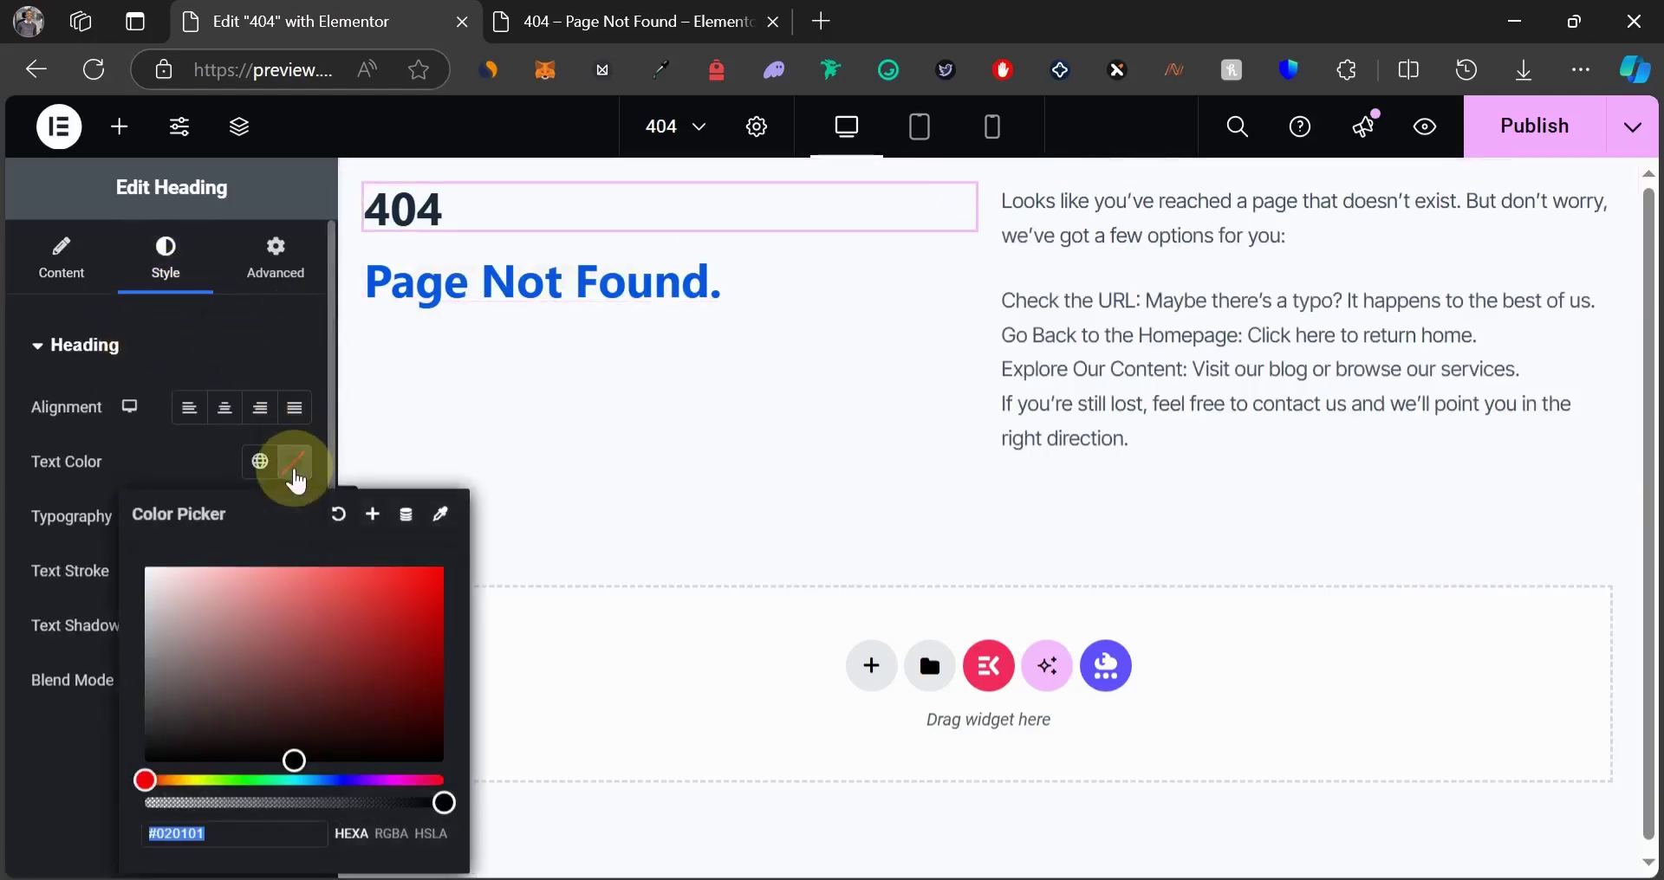
type("1a1a1a")
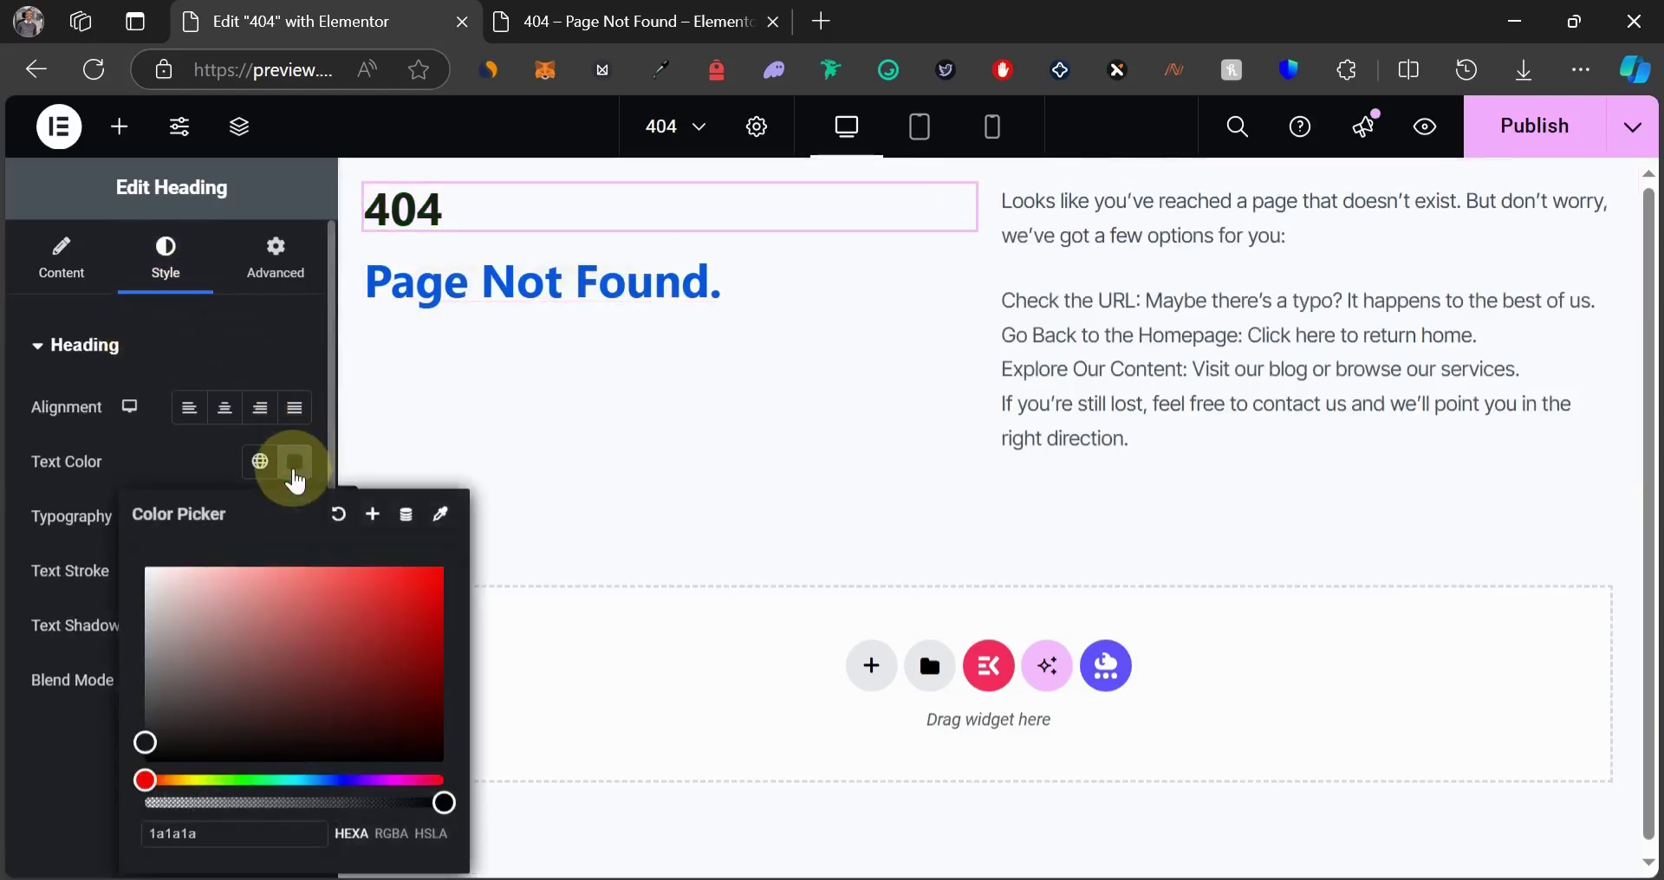
left_click(102, 542)
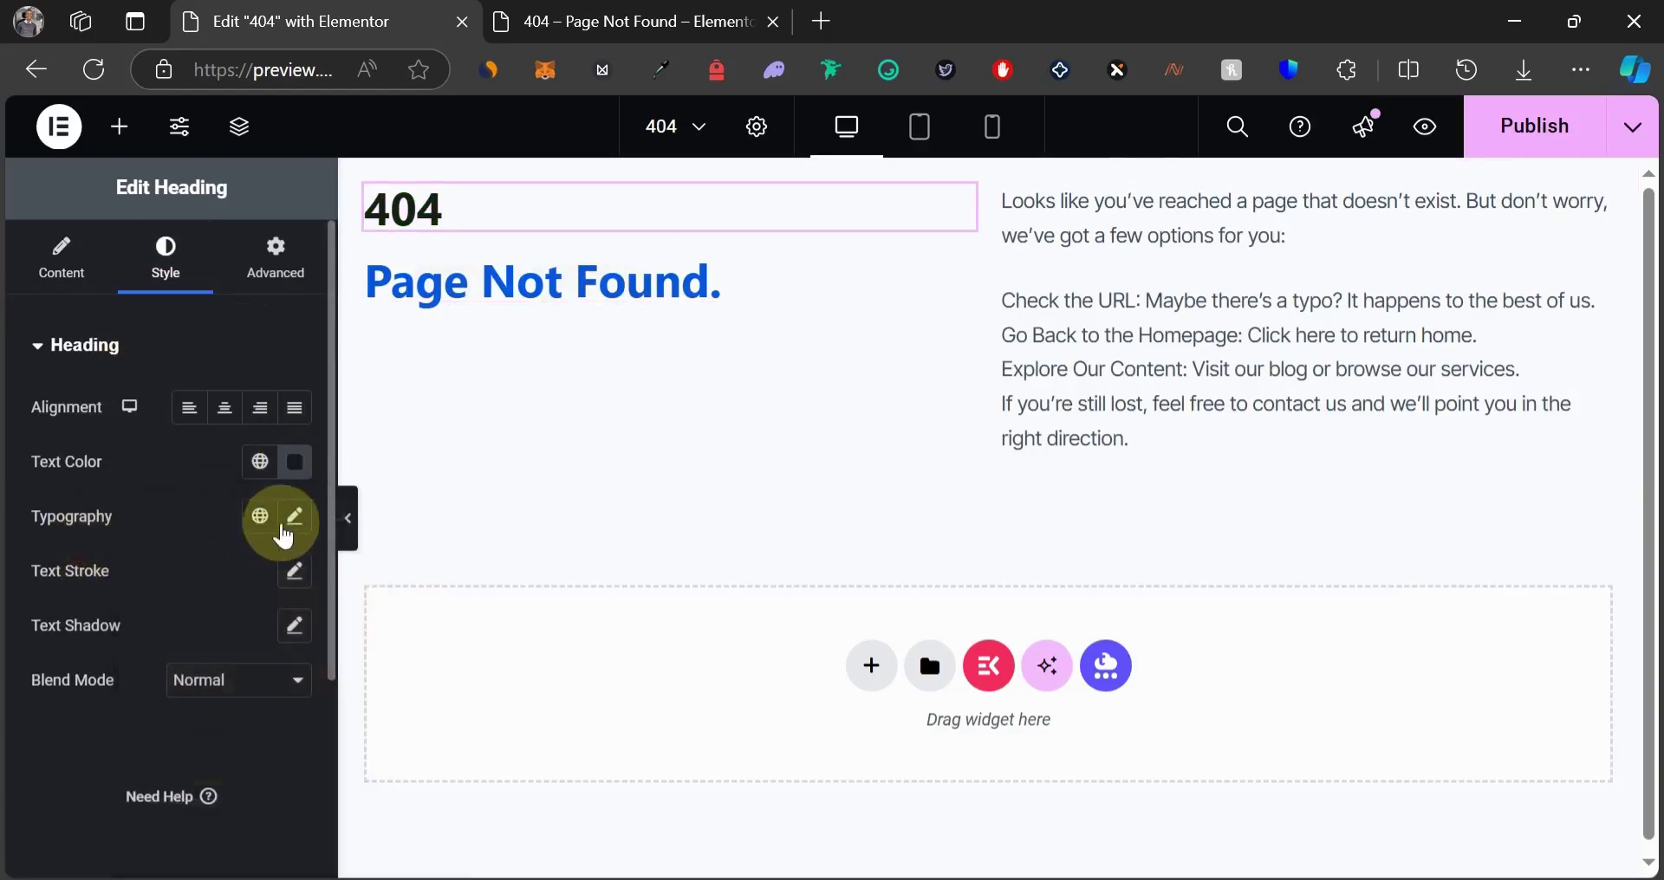
Set the "404" heading's typography to Bebas Neue, size 180 px and weight 600 (Semi Bold).
left_click(285, 526)
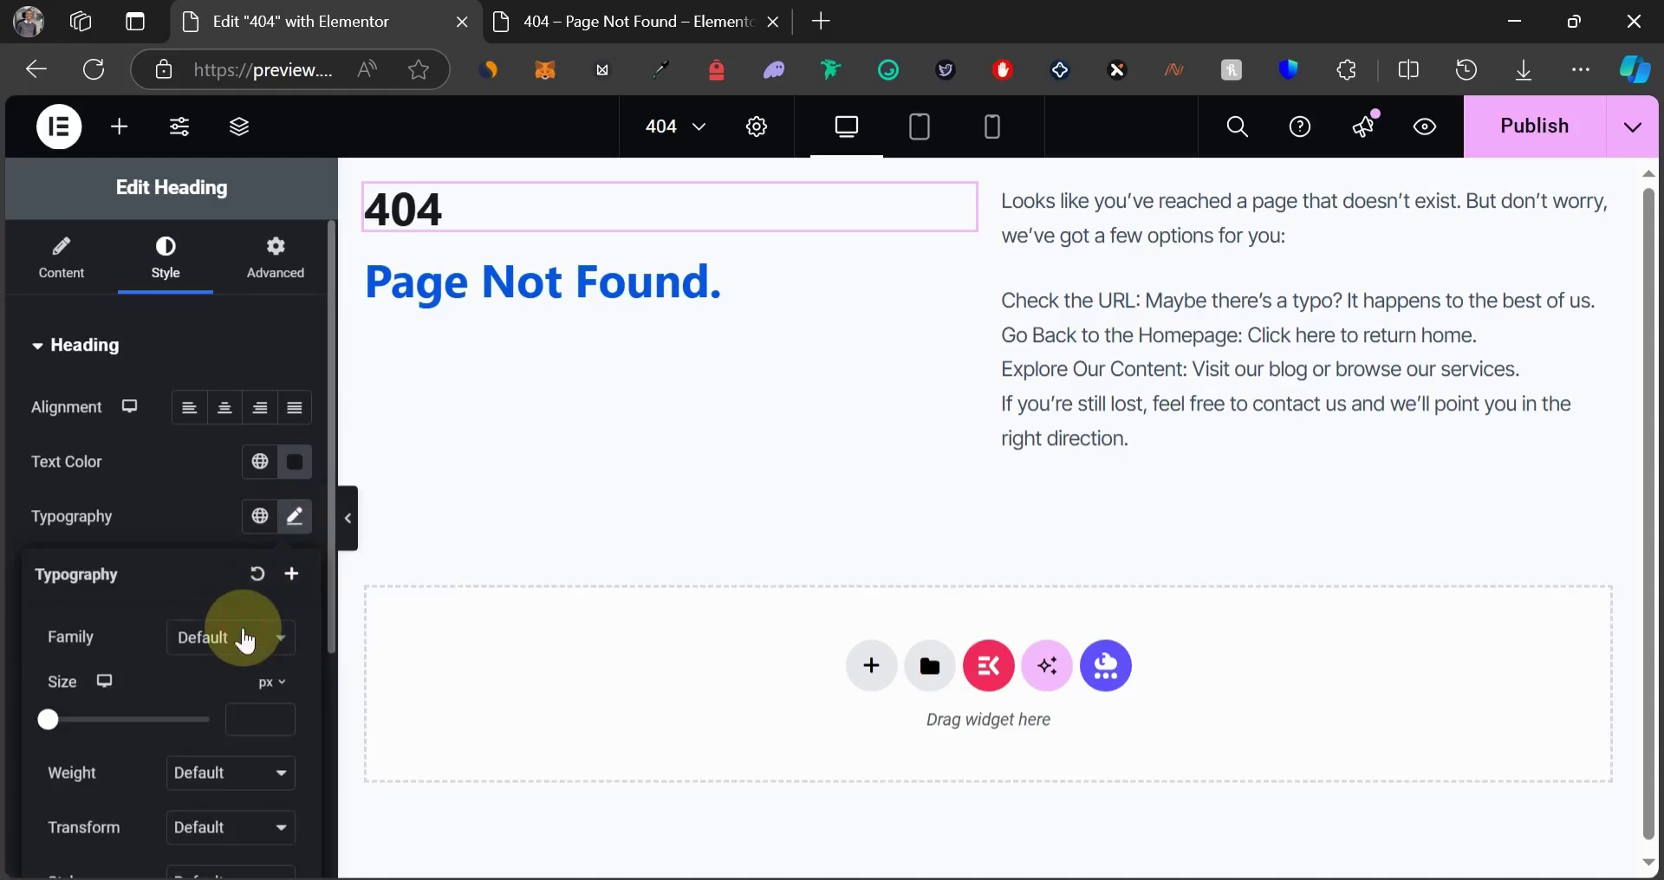
left_click(246, 640)
type("bebas")
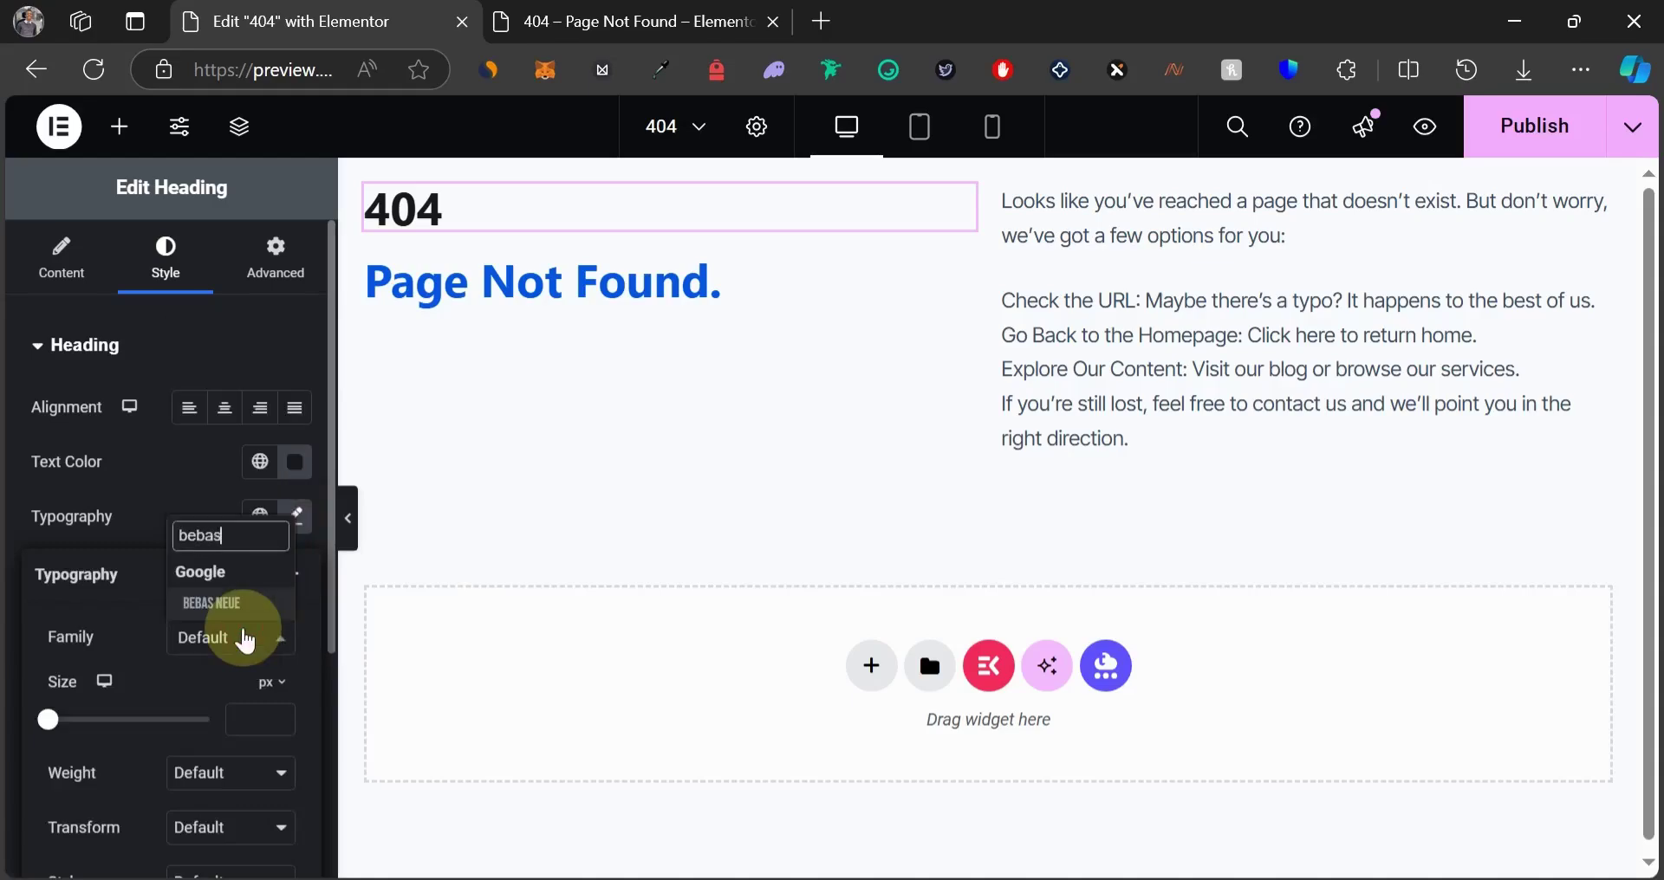
left_click(230, 607)
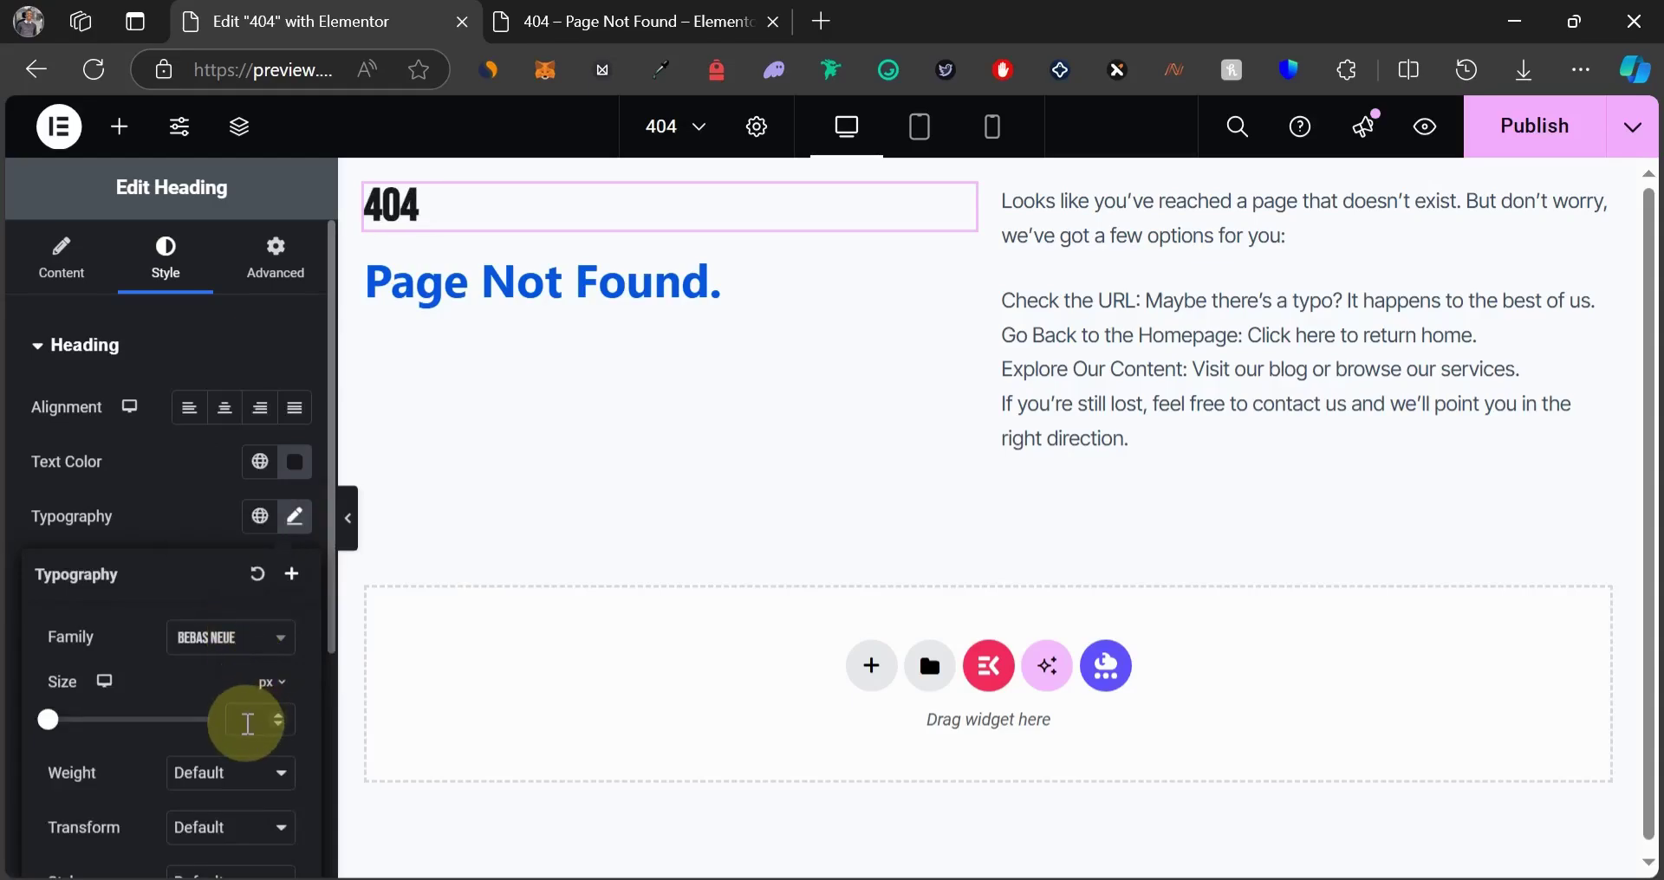
type("180")
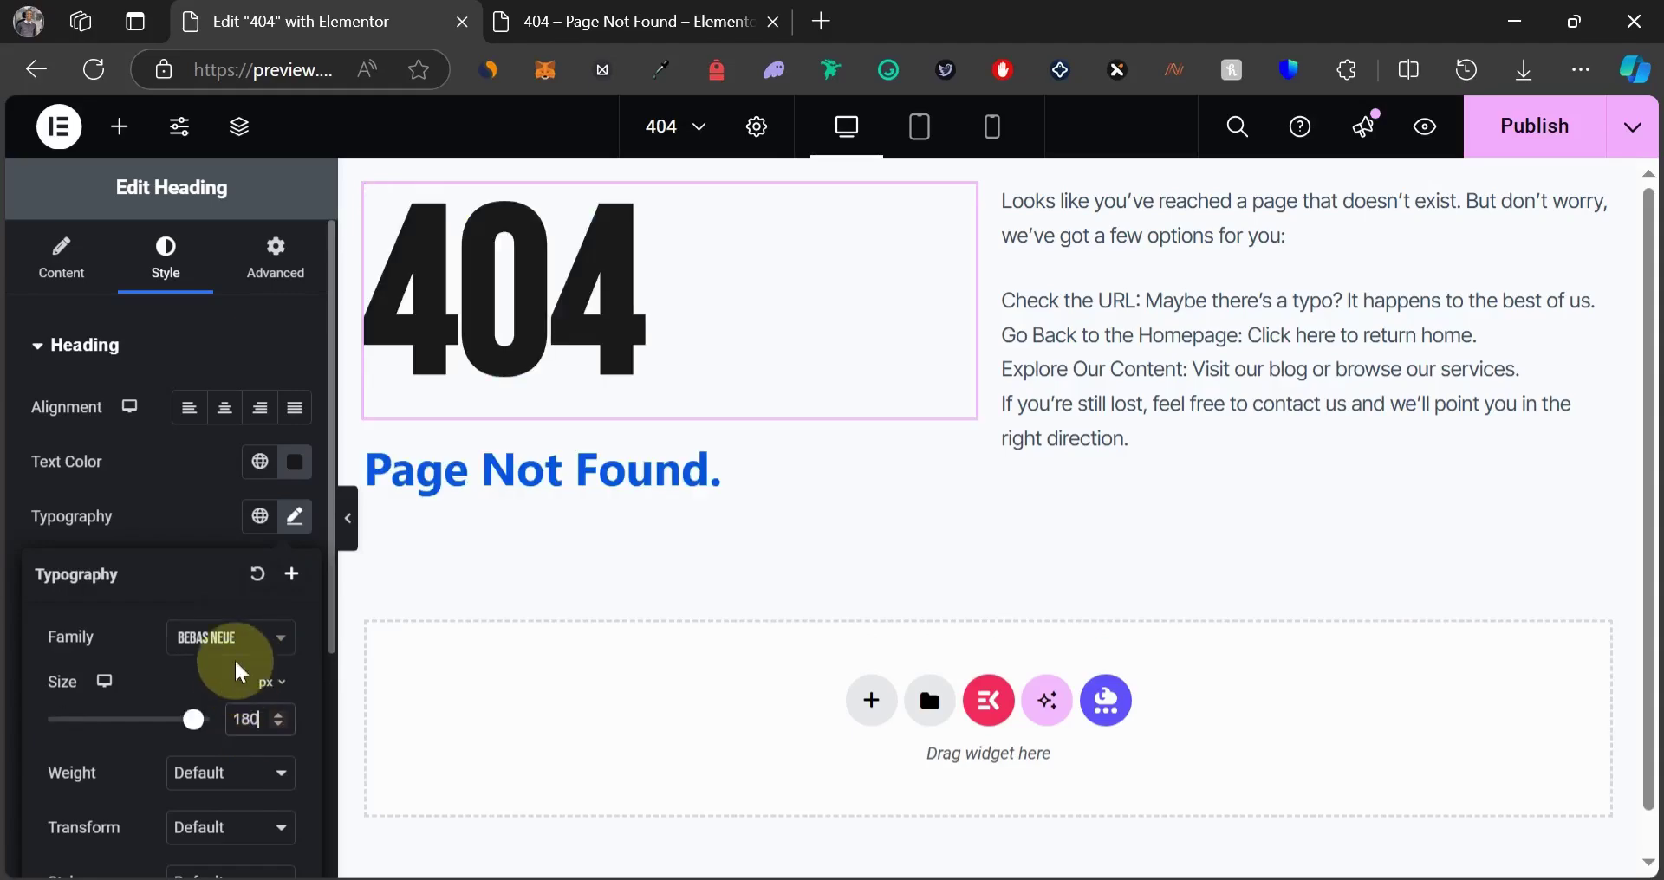
scroll(212, 606, "down", 2)
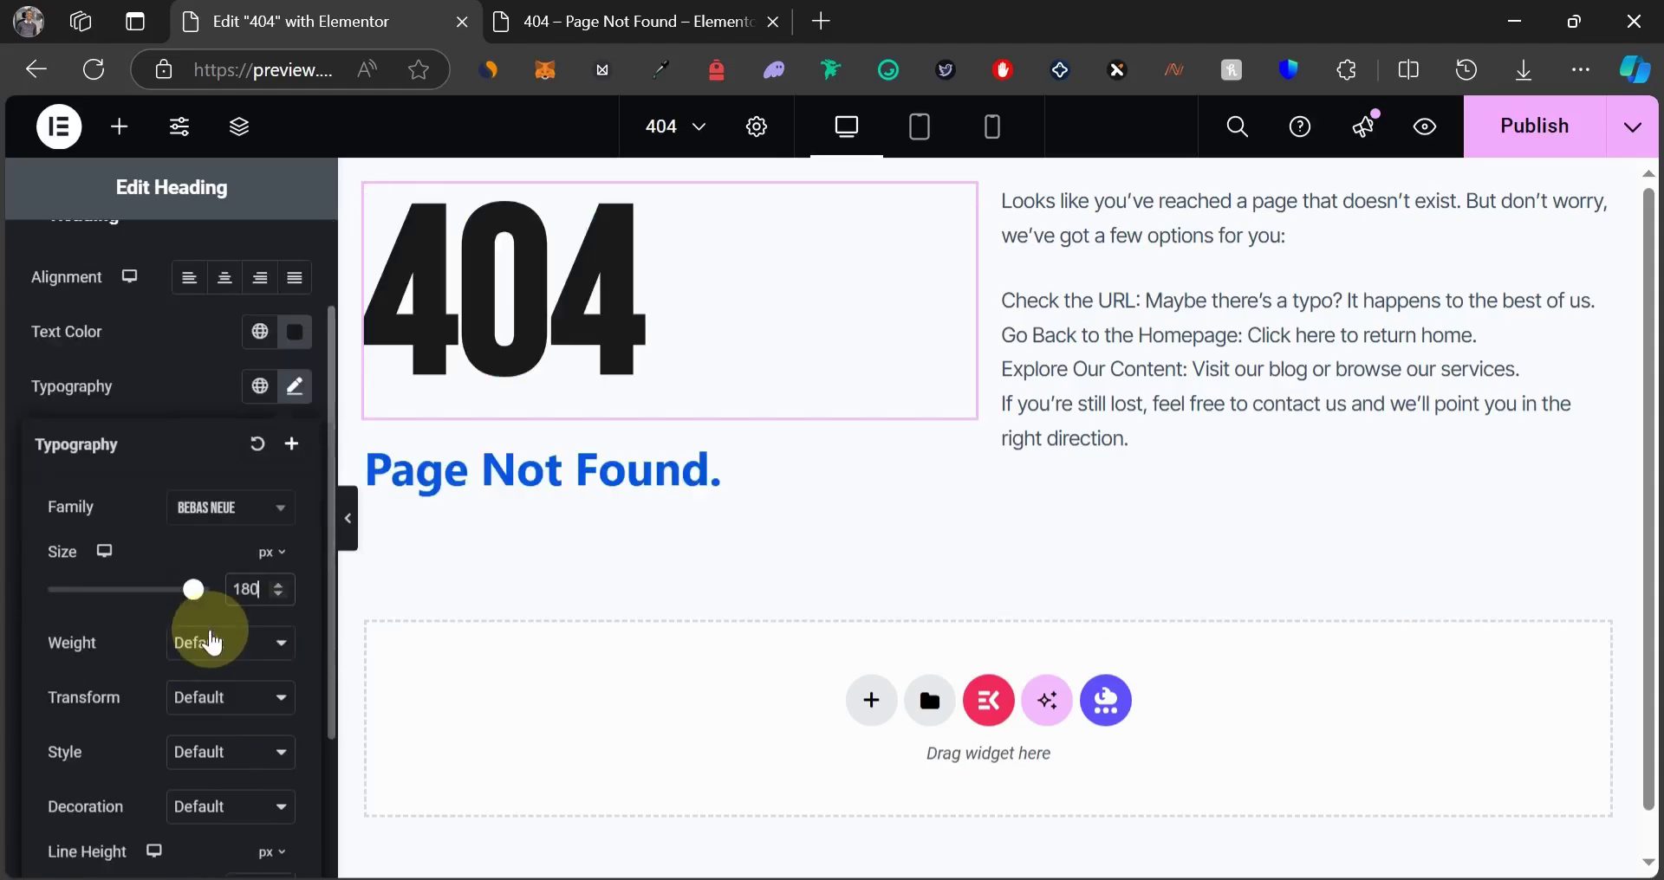
left_click(212, 642)
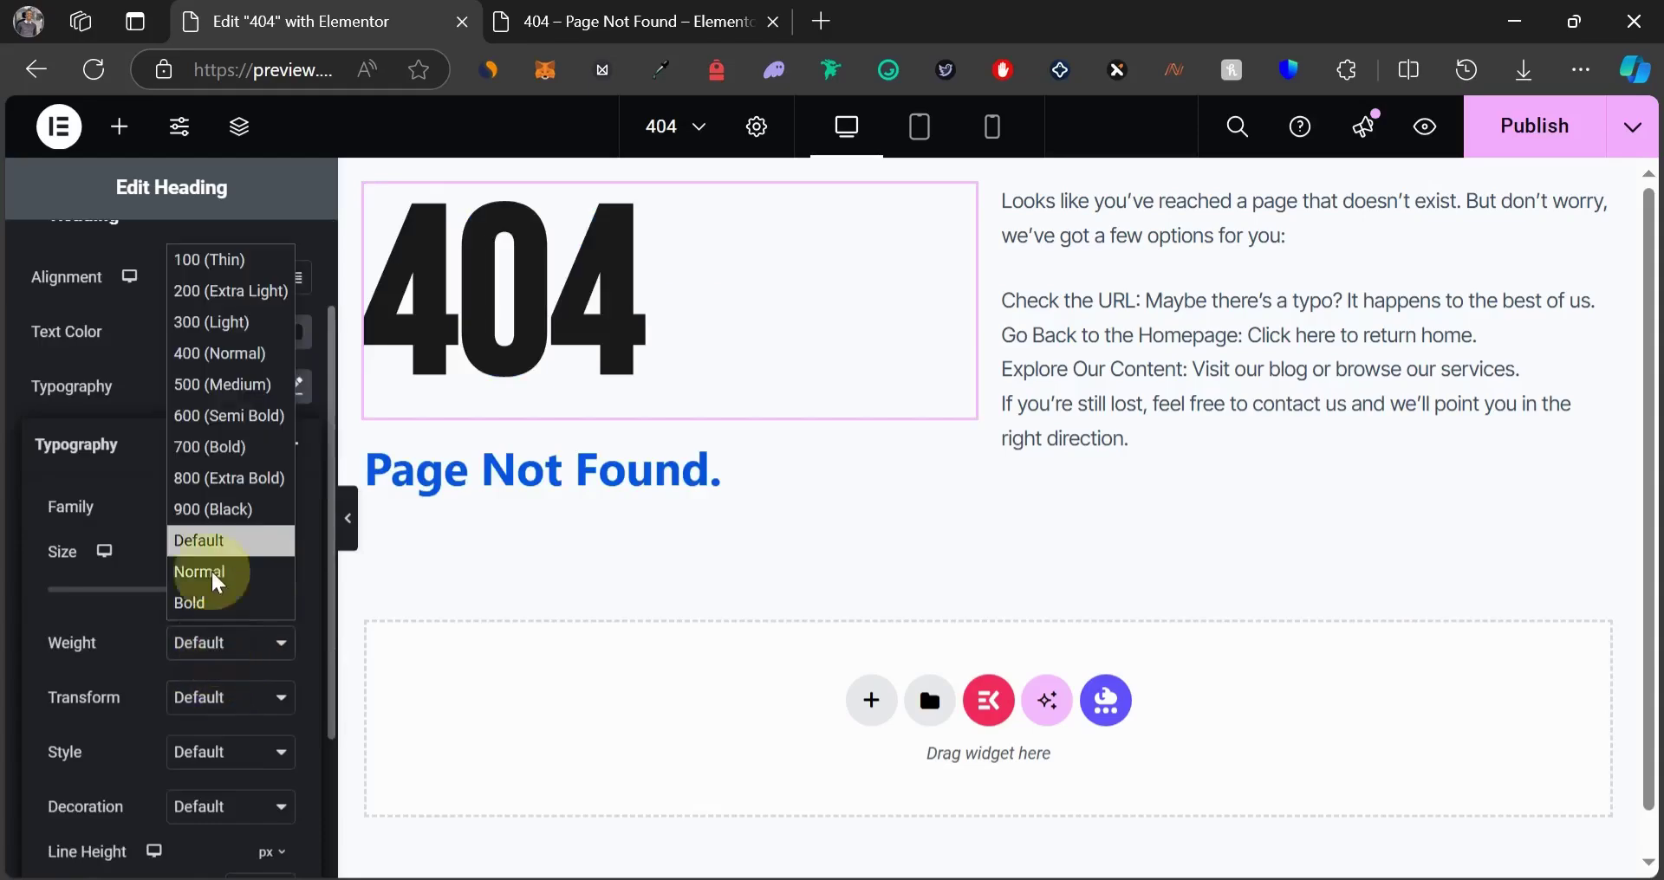
left_click(227, 418)
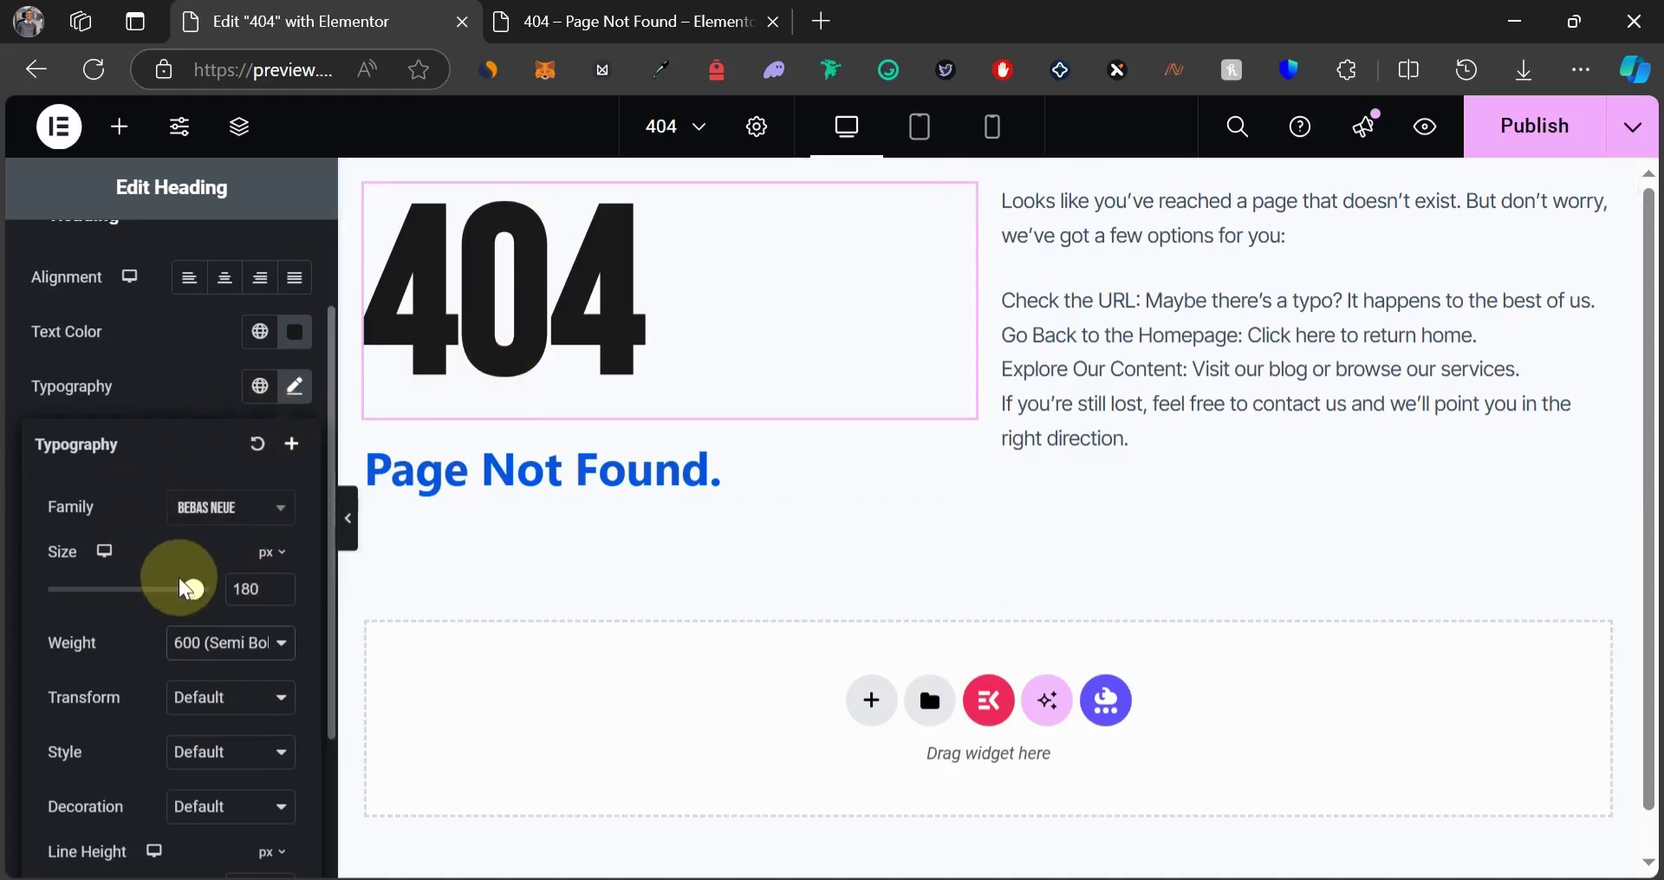
scroll(178, 583, "down", 3)
scroll(165, 370, "up", 4)
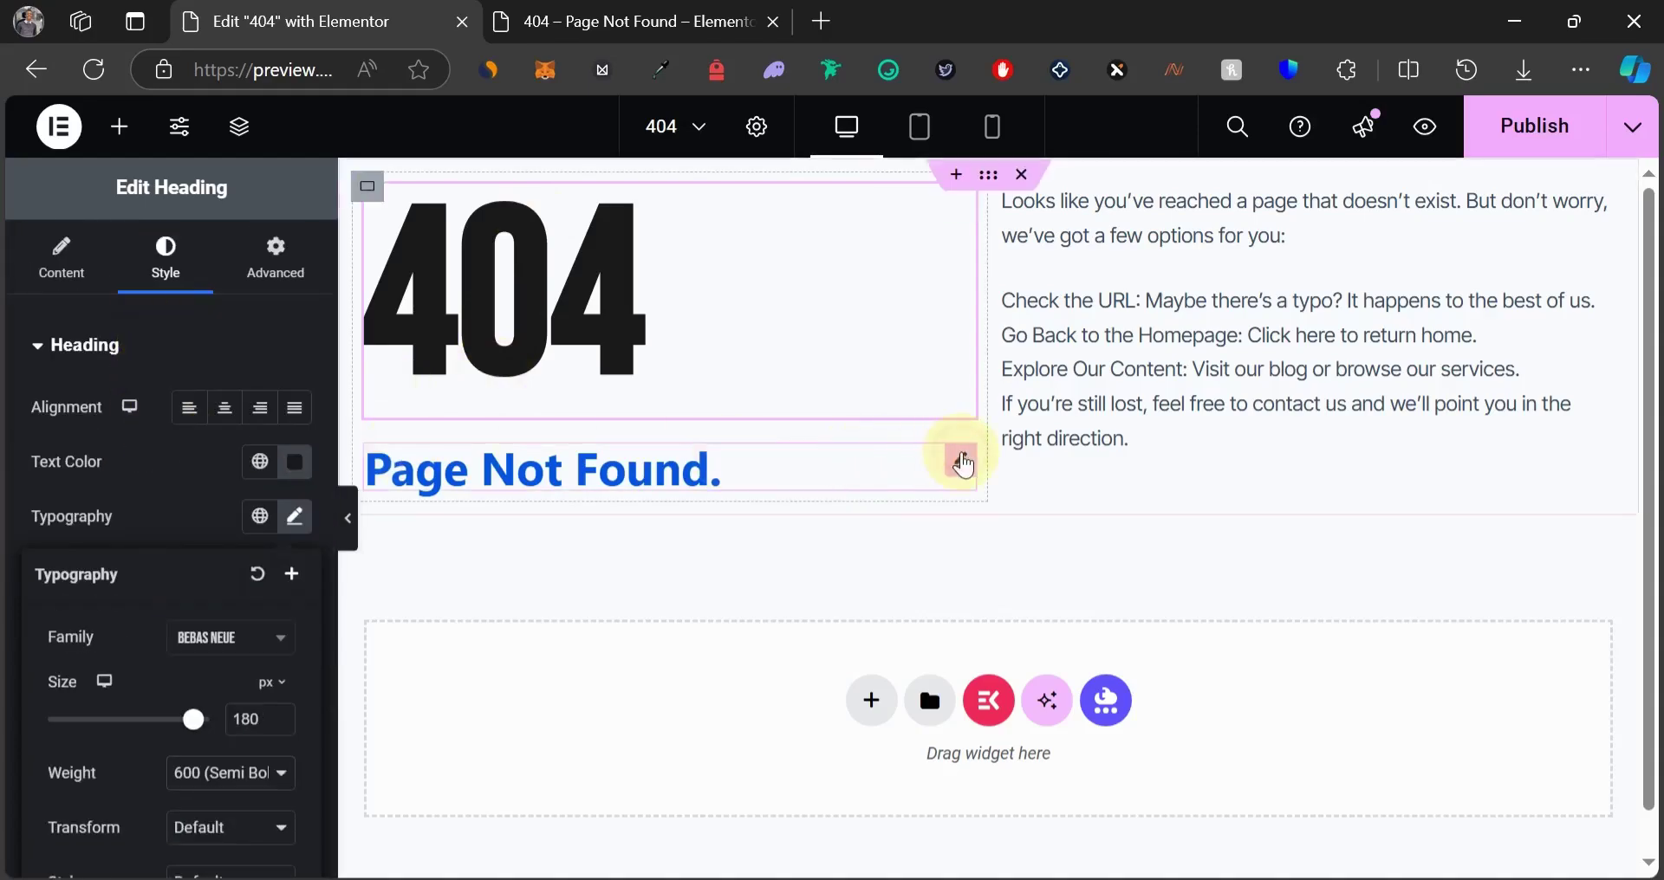
Set the "Page Not Found." heading's typography to Bebas Neue at 50 px.
left_click(962, 464)
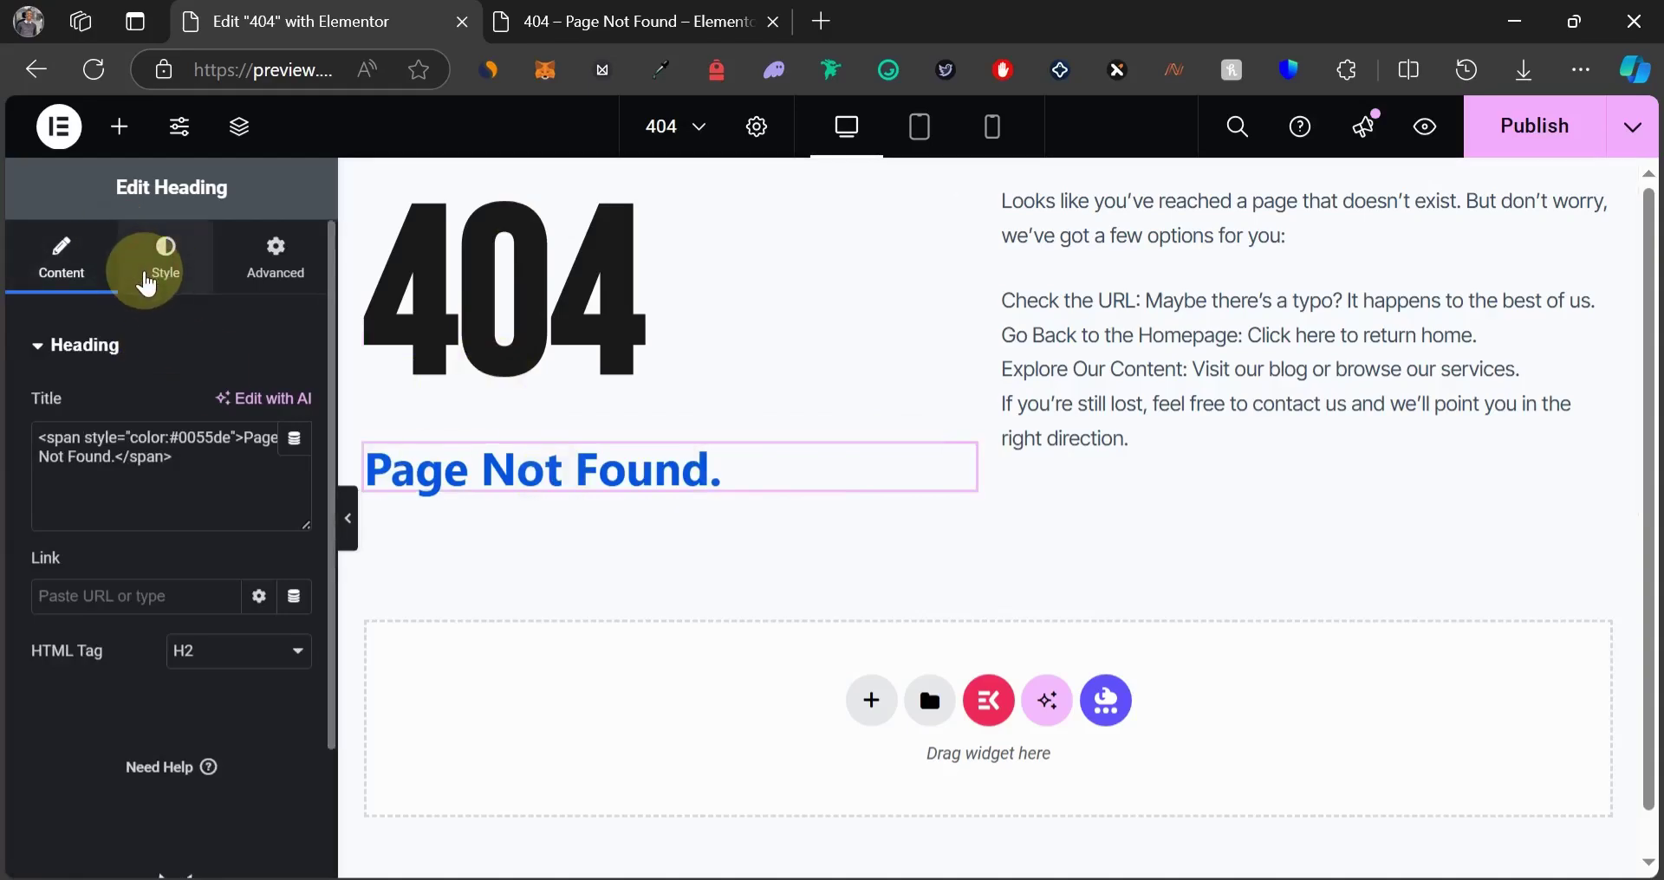
left_click(147, 281)
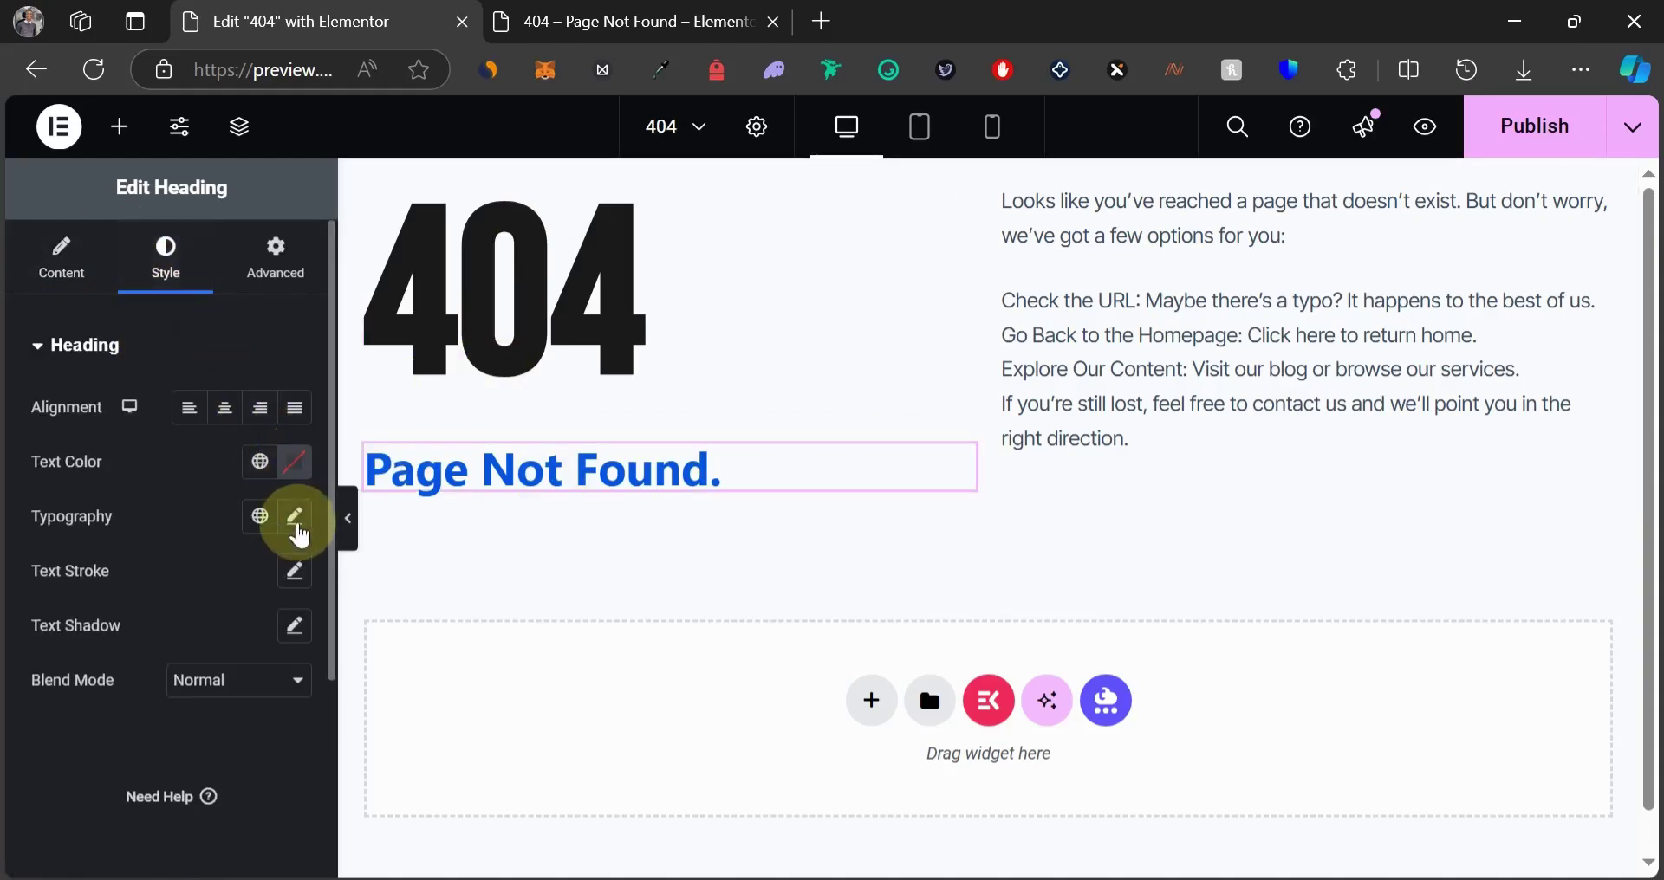
left_click(296, 519)
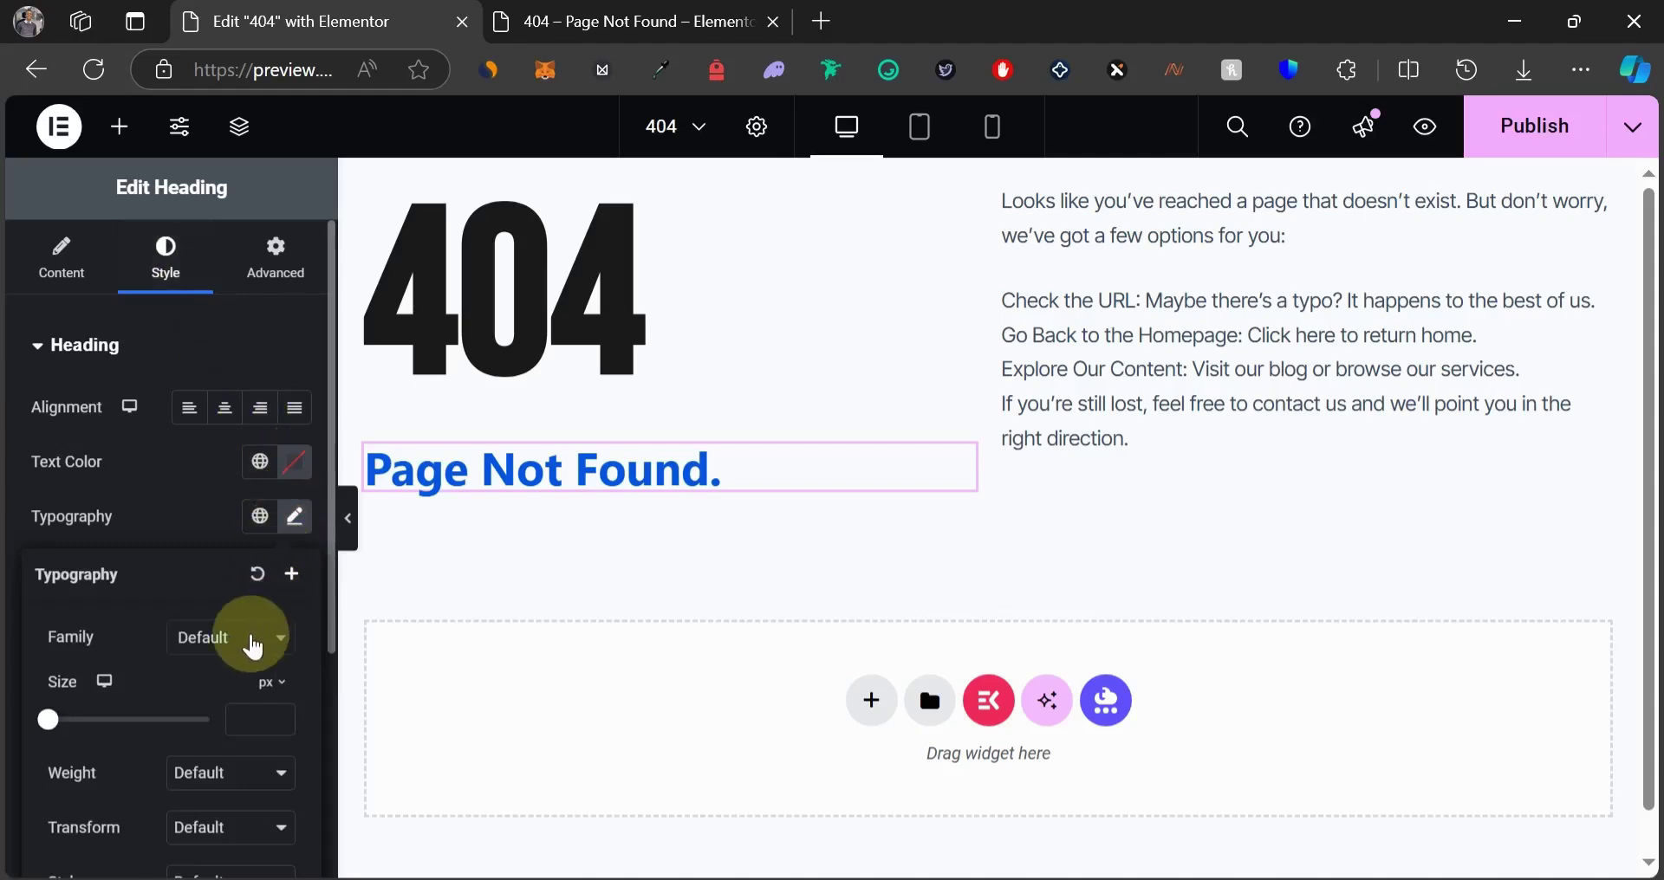
left_click(249, 651)
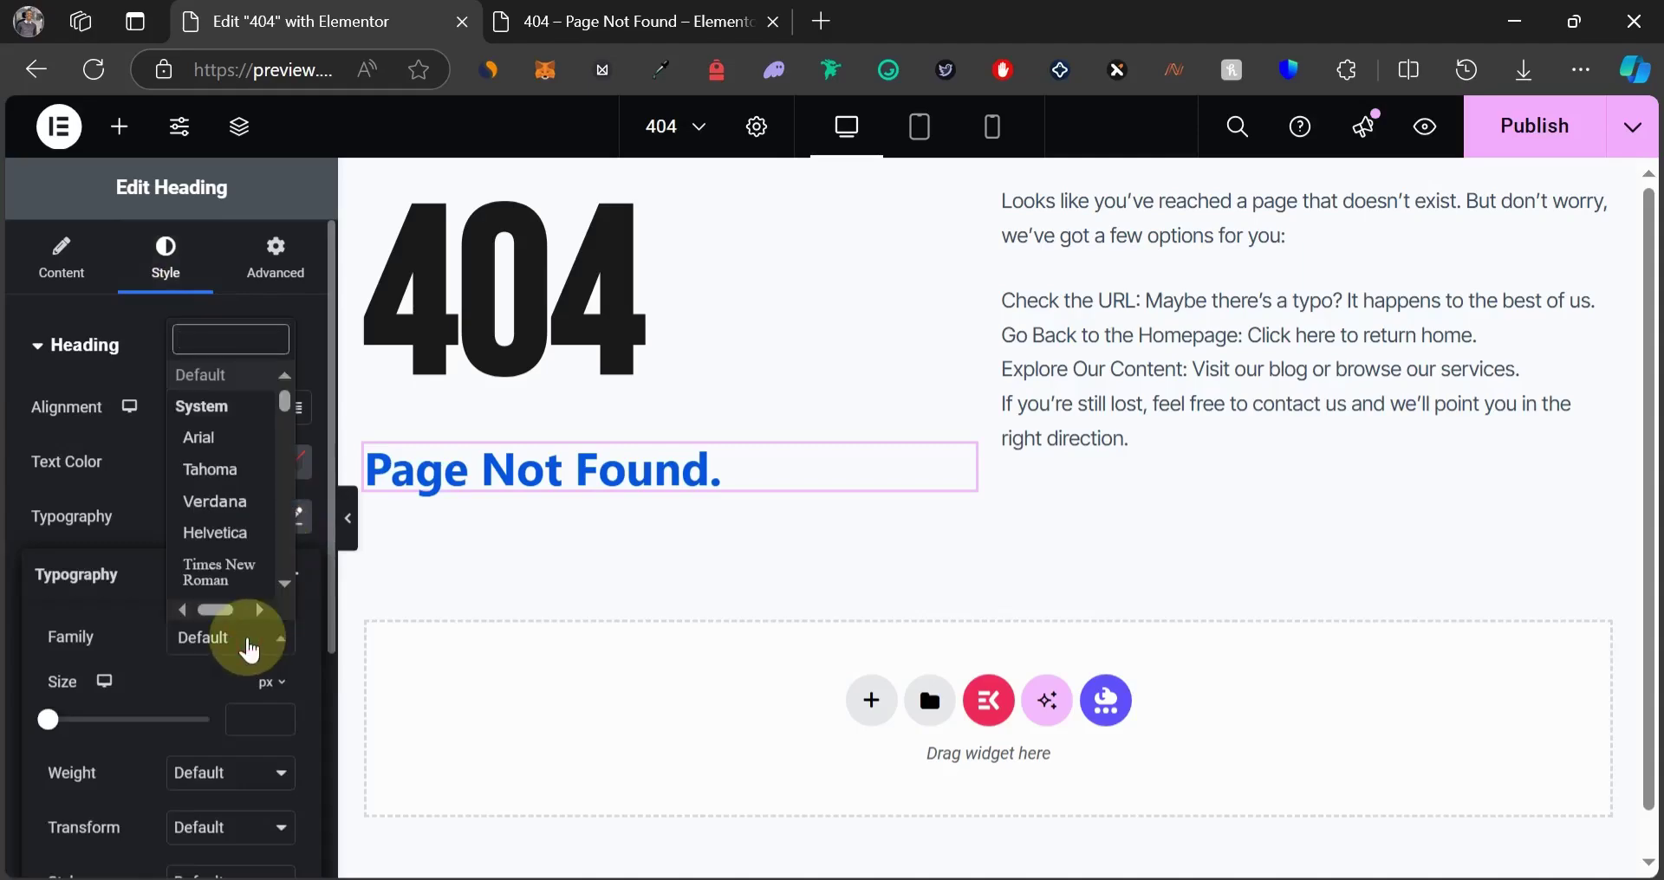
type("bebas")
key("Return")
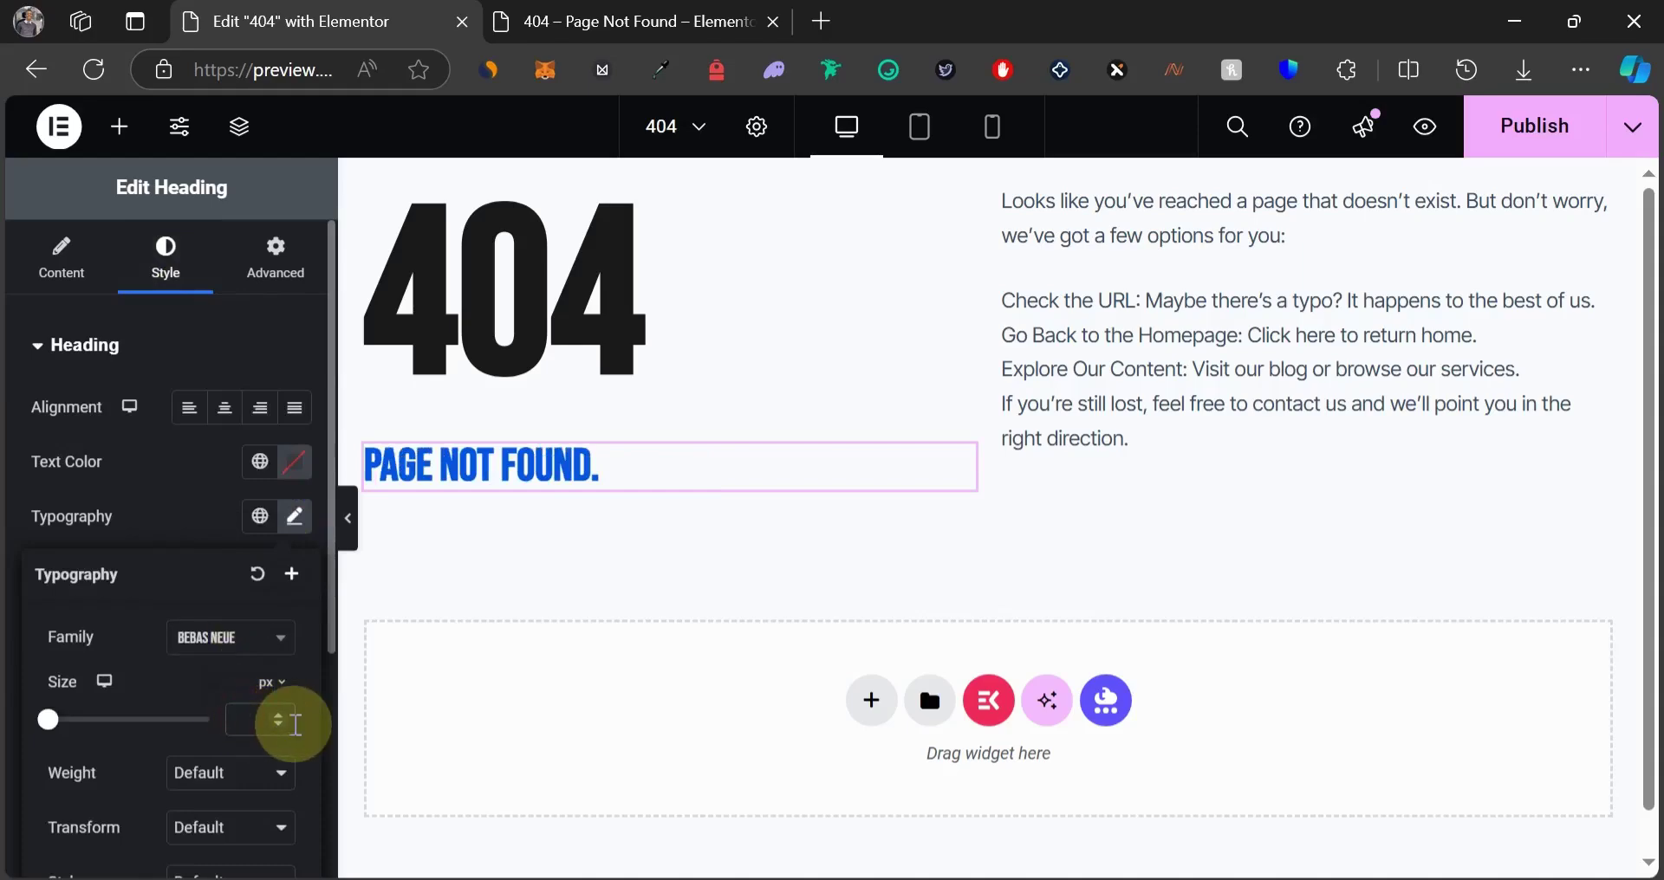
left_click(293, 724)
type("50")
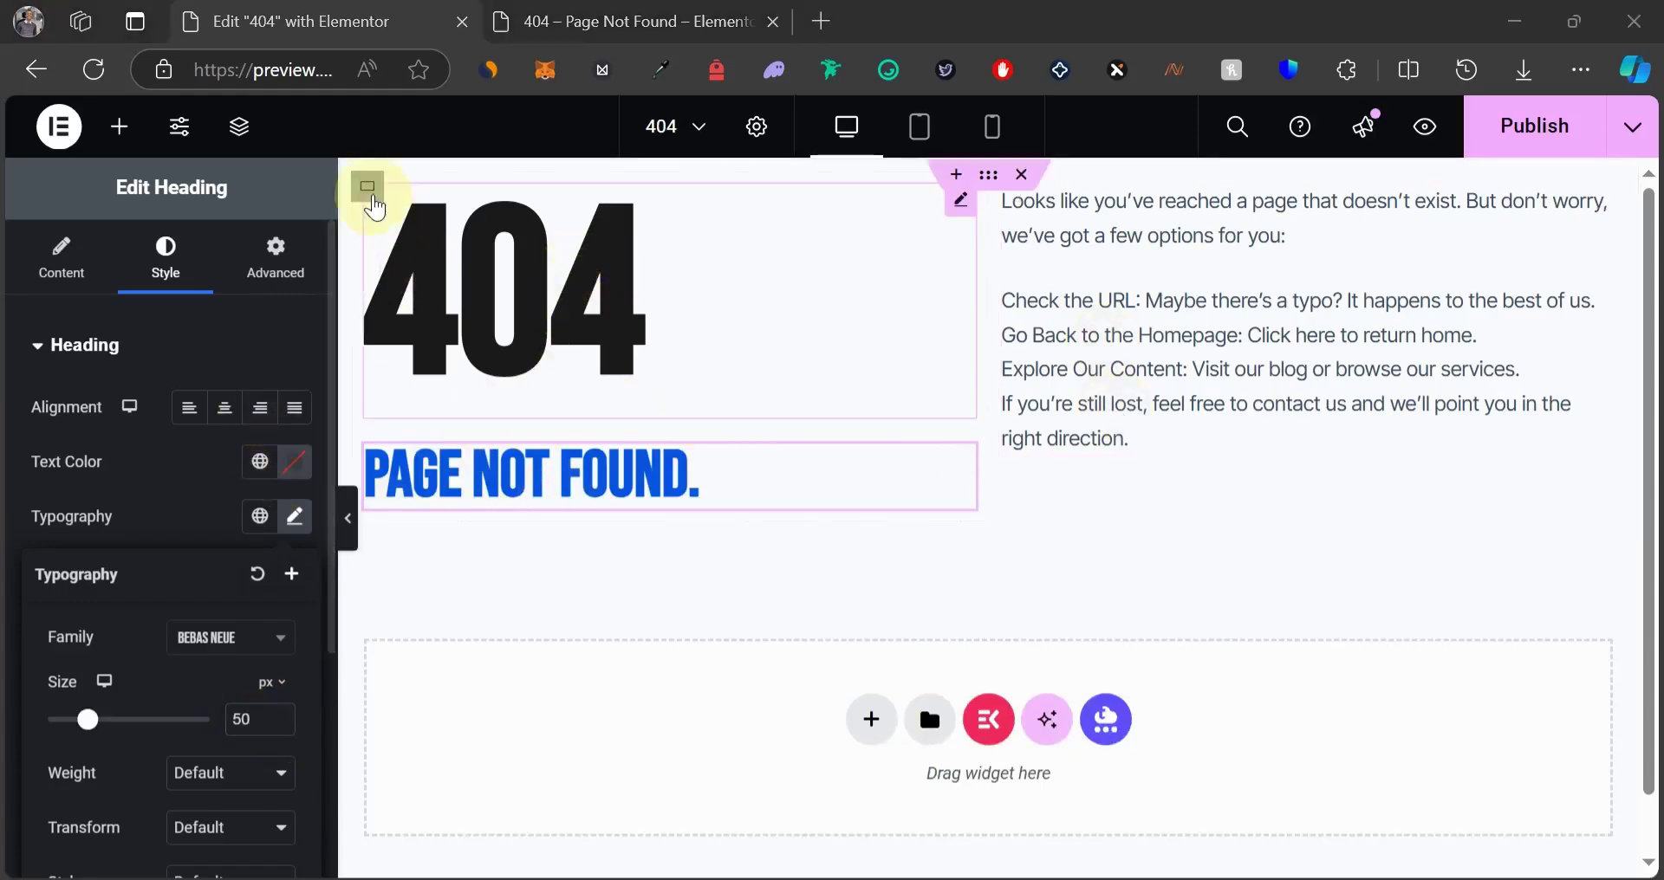
Set the column and row gaps of the container holding the two headings to 0 px.
left_click(367, 187)
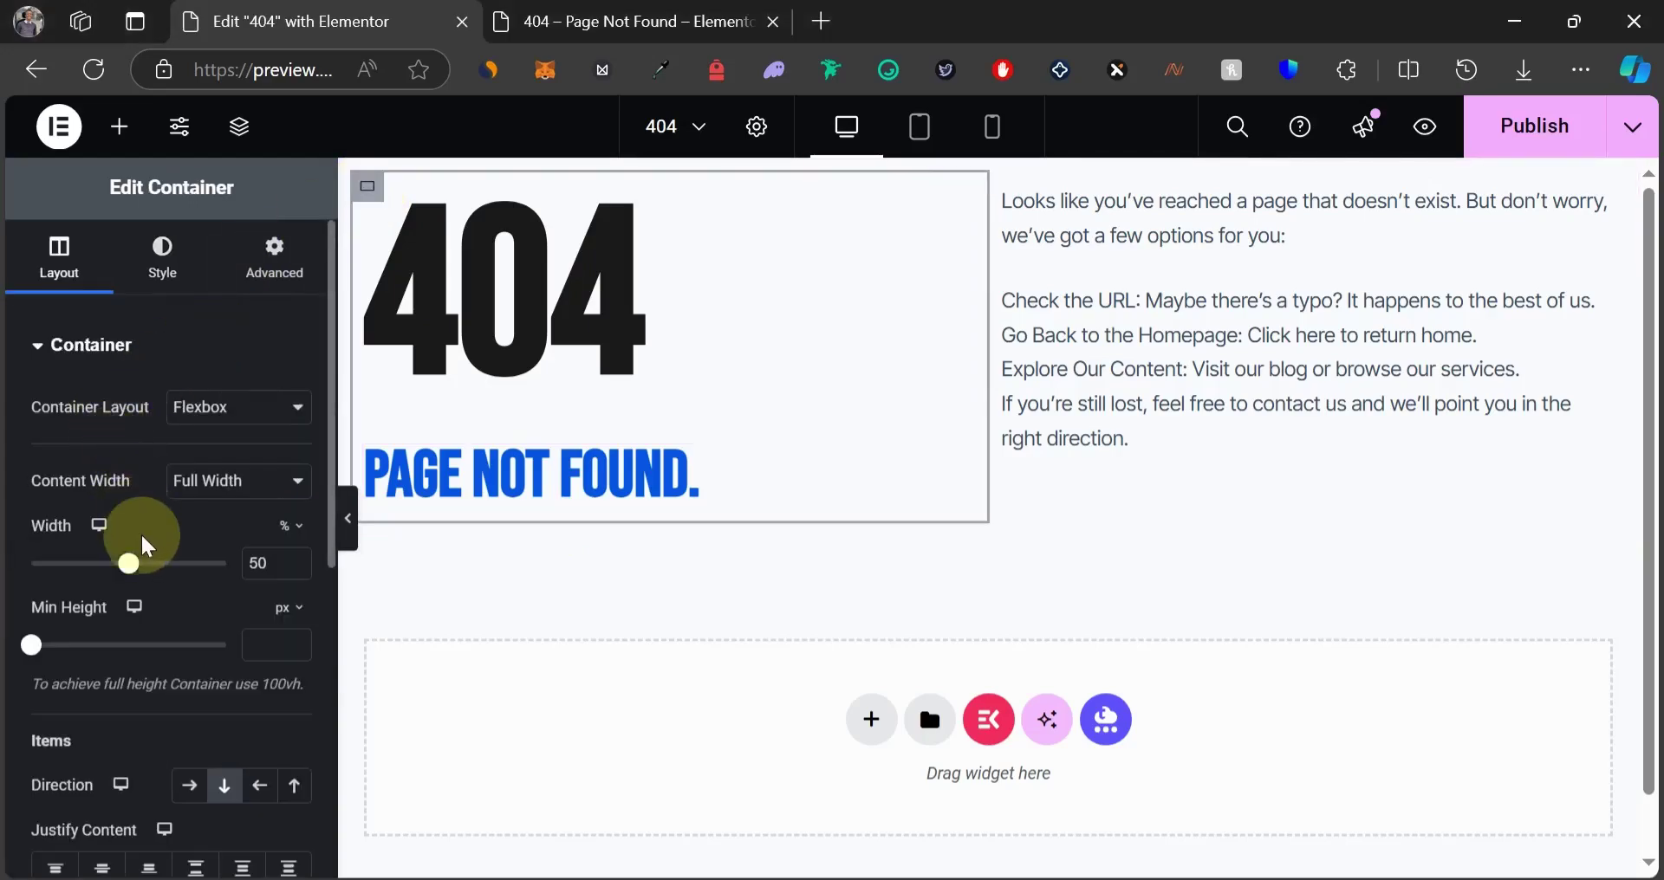
scroll(143, 546, "down", 5)
left_click(296, 645)
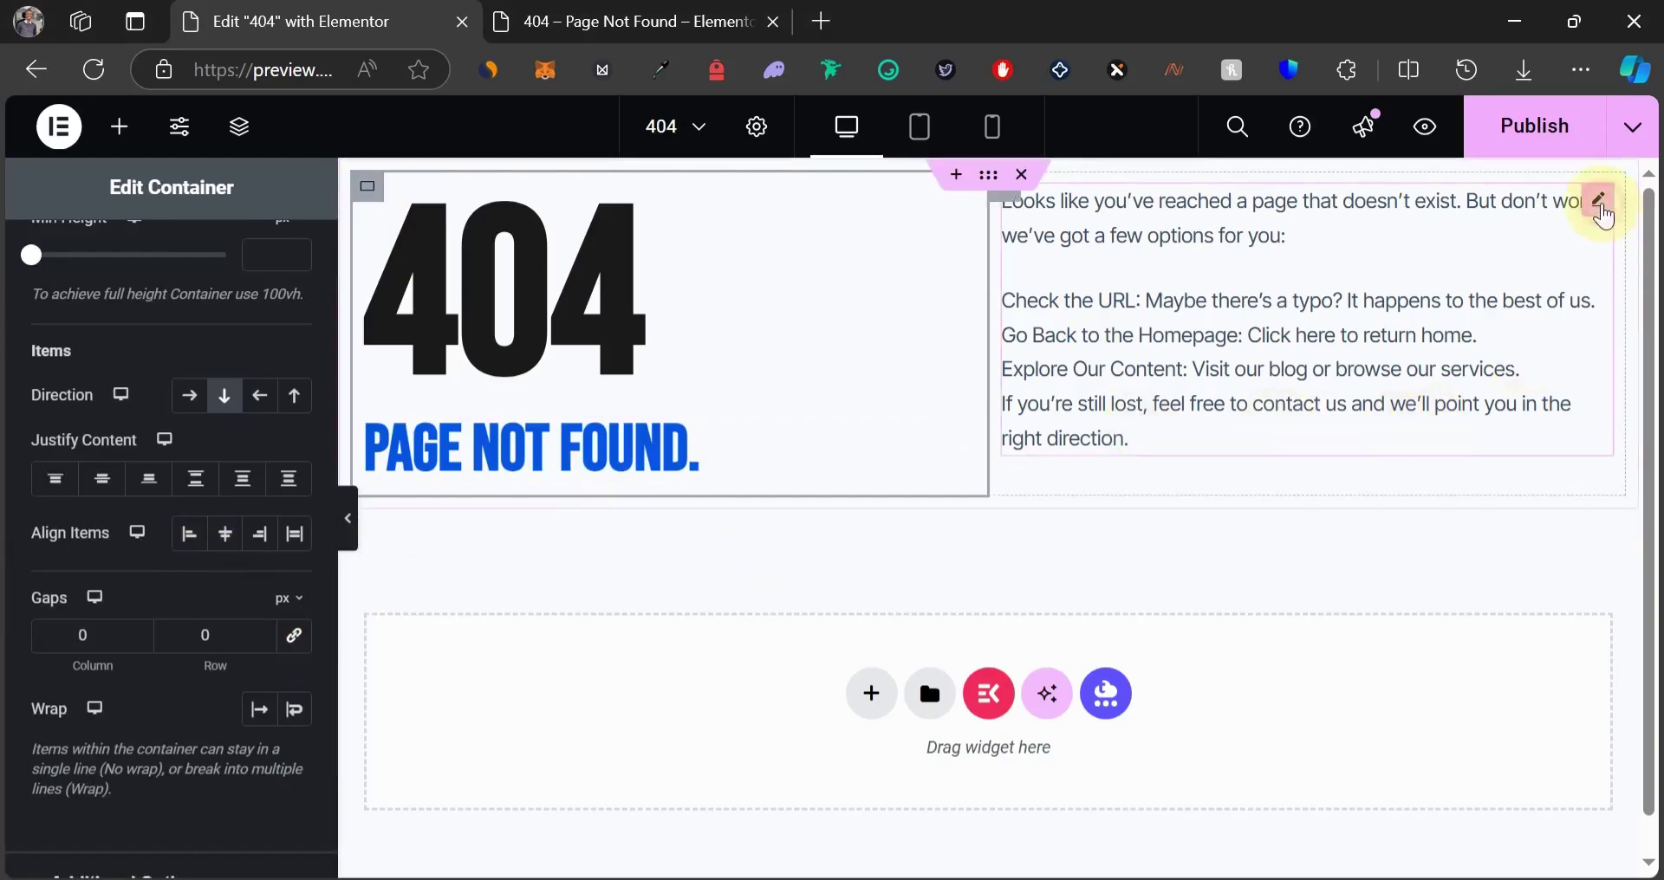
Style the right column's message text with colour #1a1a1a and a font size of 15 px.
left_click(1602, 213)
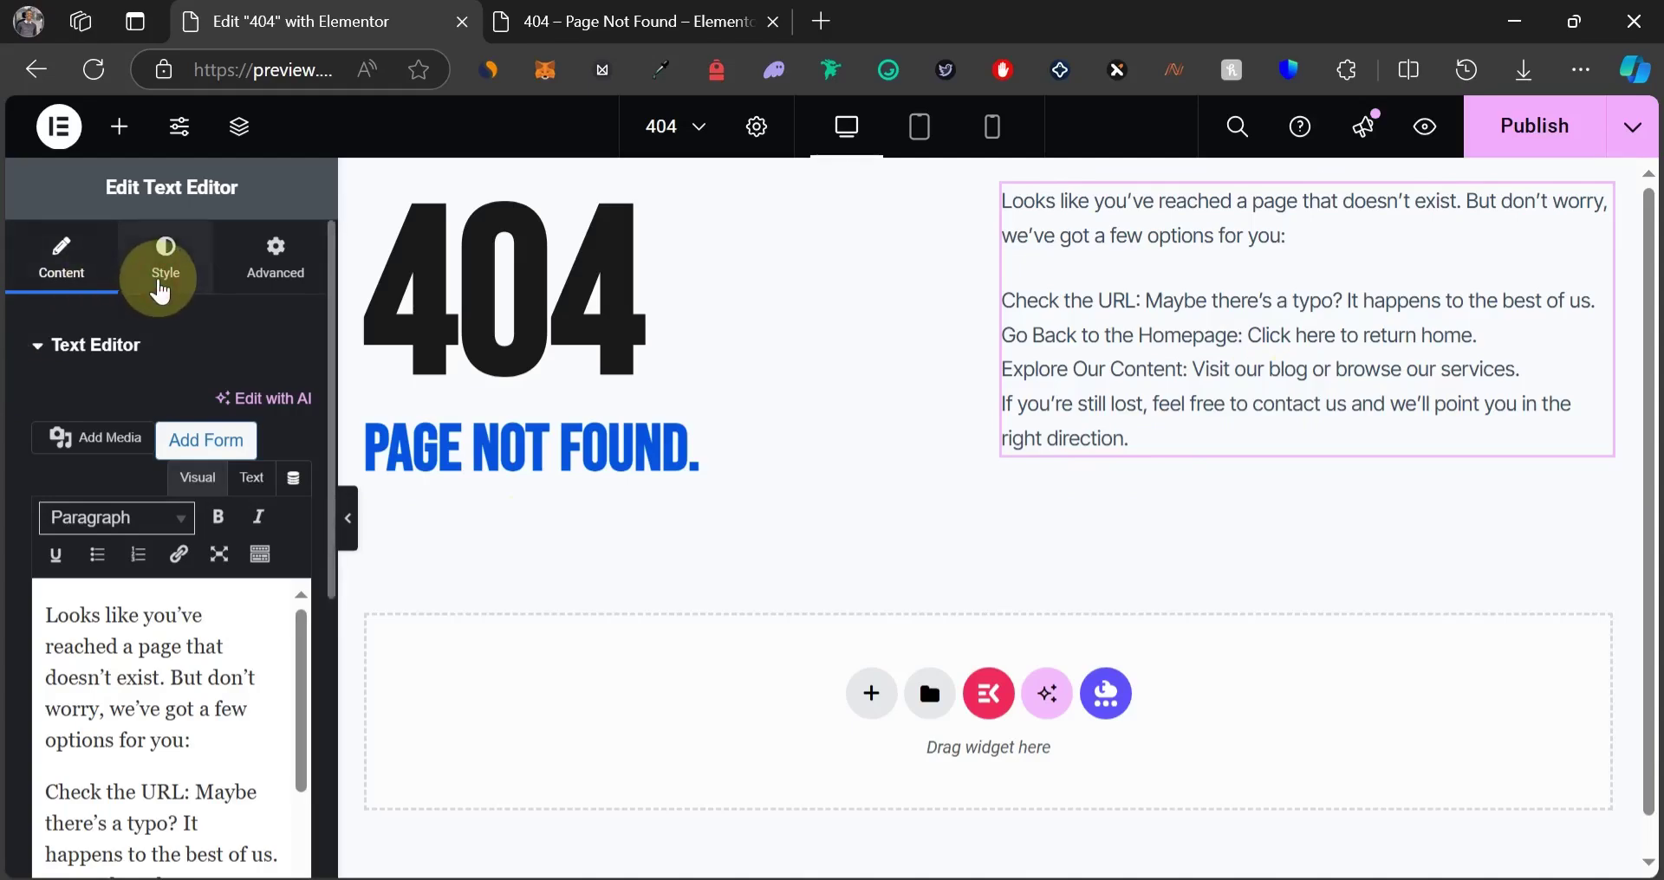
left_click(165, 260)
left_click(298, 471)
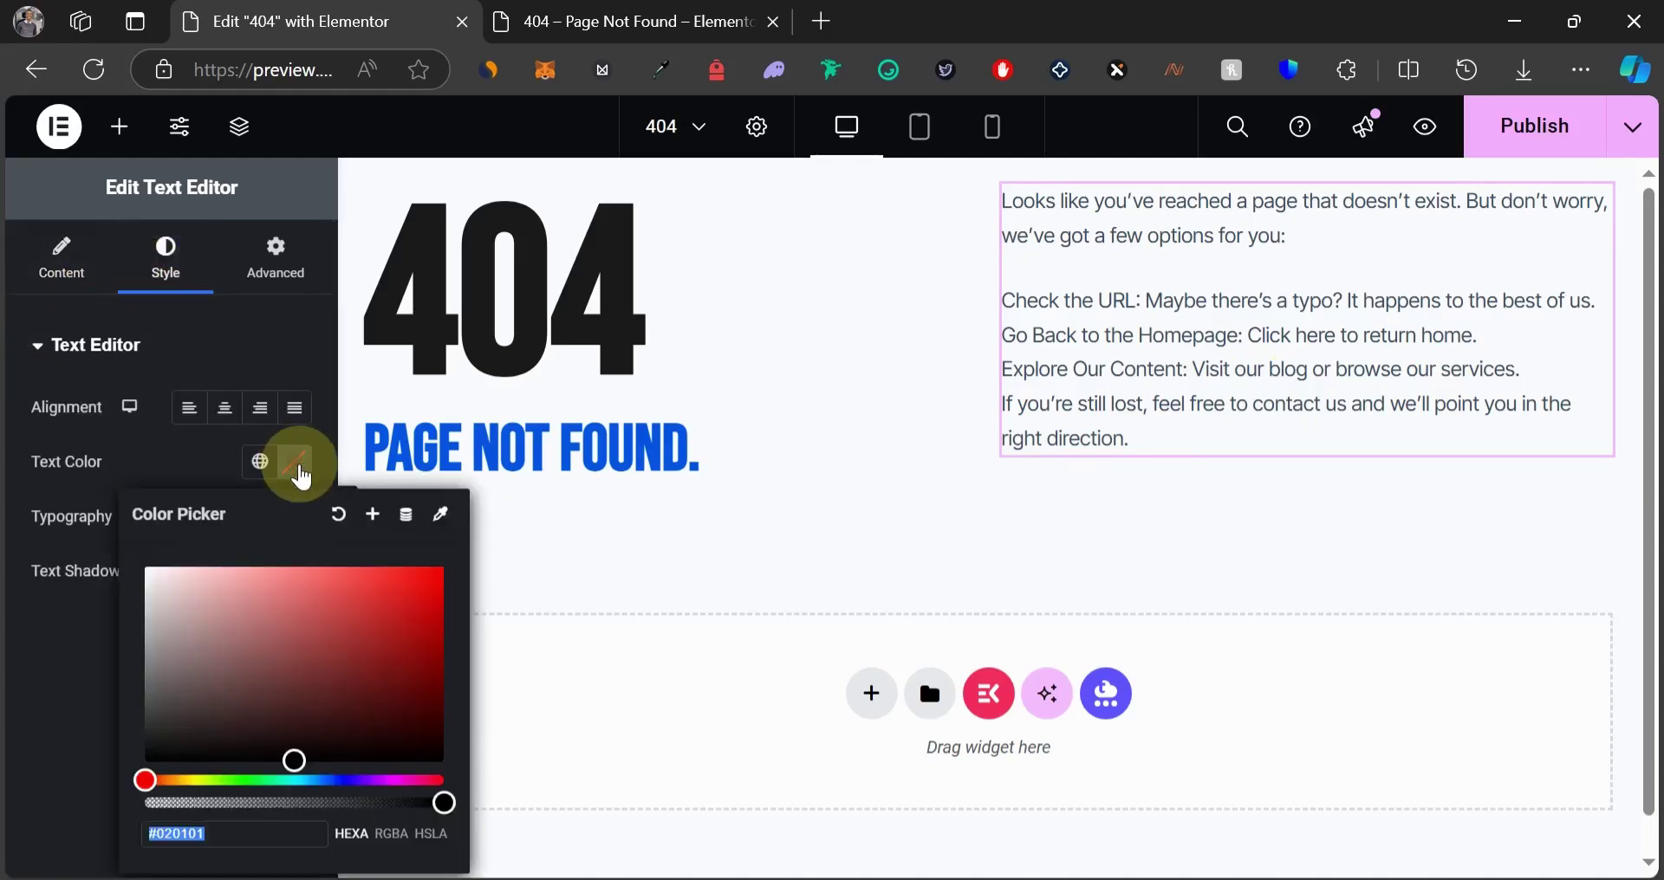
type("1a1a1a")
left_click(39, 693)
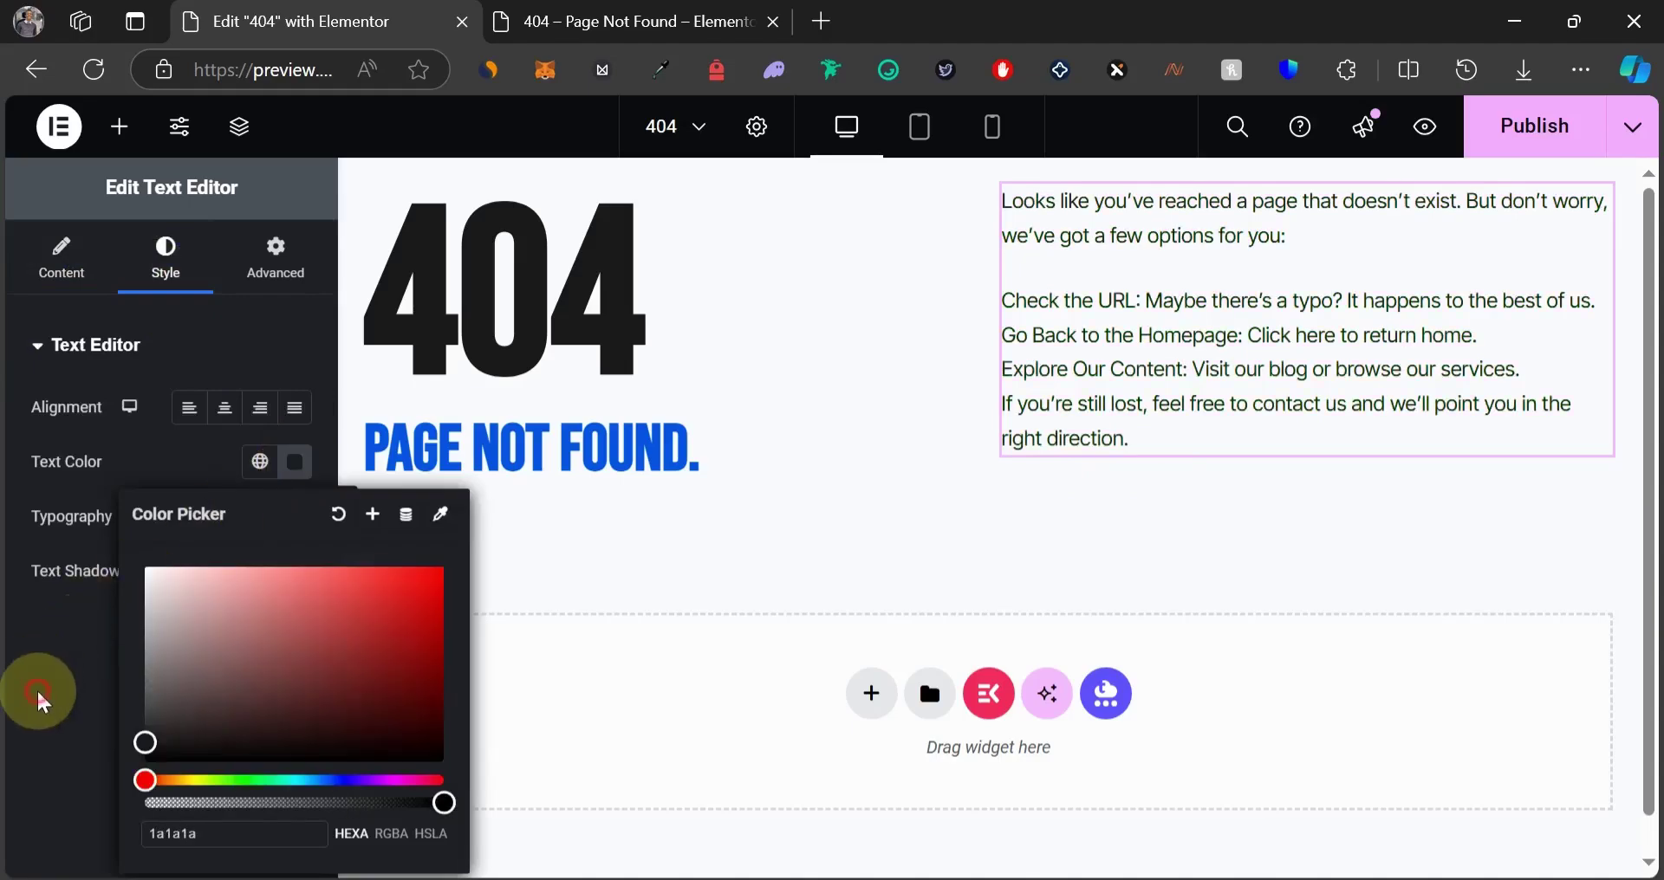
left_click(295, 518)
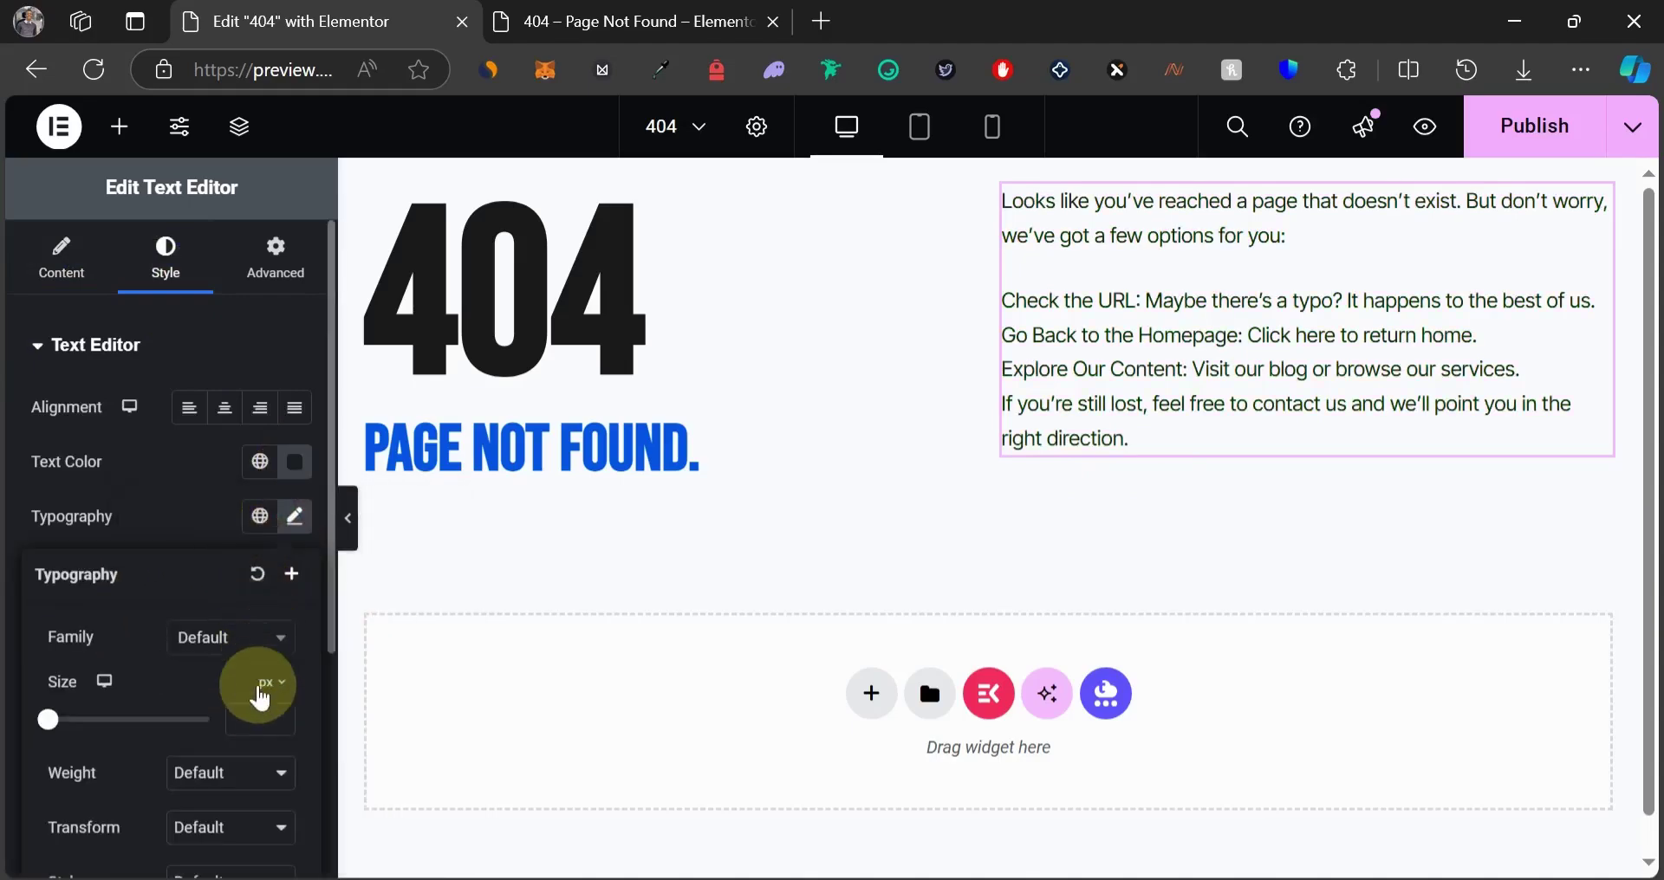
left_click(258, 719)
type("15")
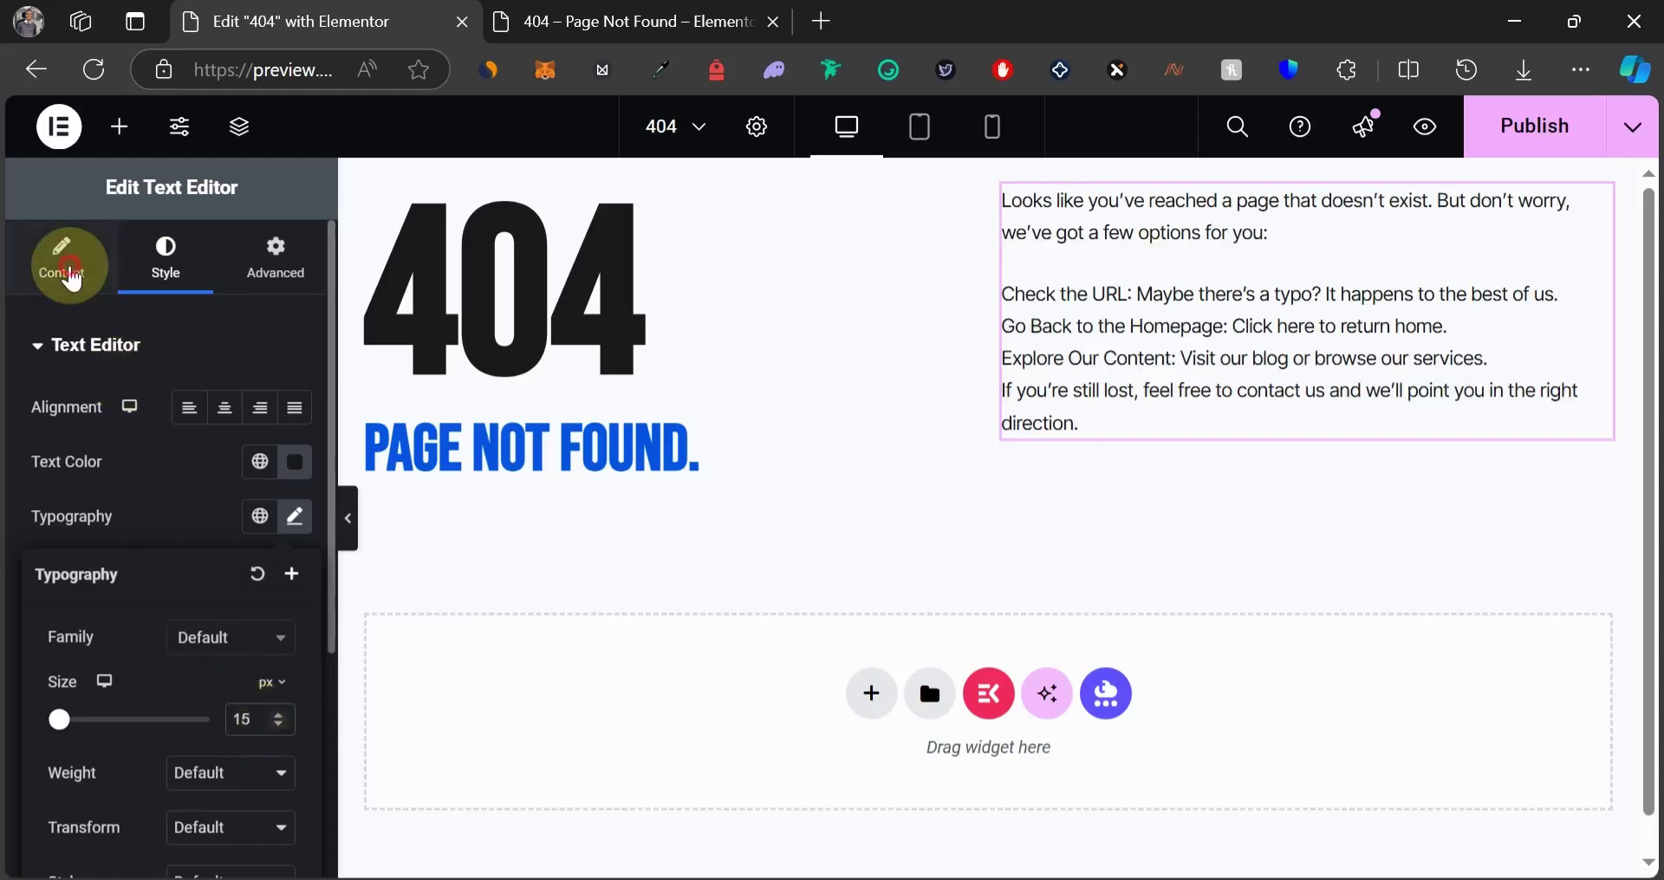
Apply bulleted list formatting to the options in the message, from "Check the URL" through "Explore Our Content".
left_click(63, 258)
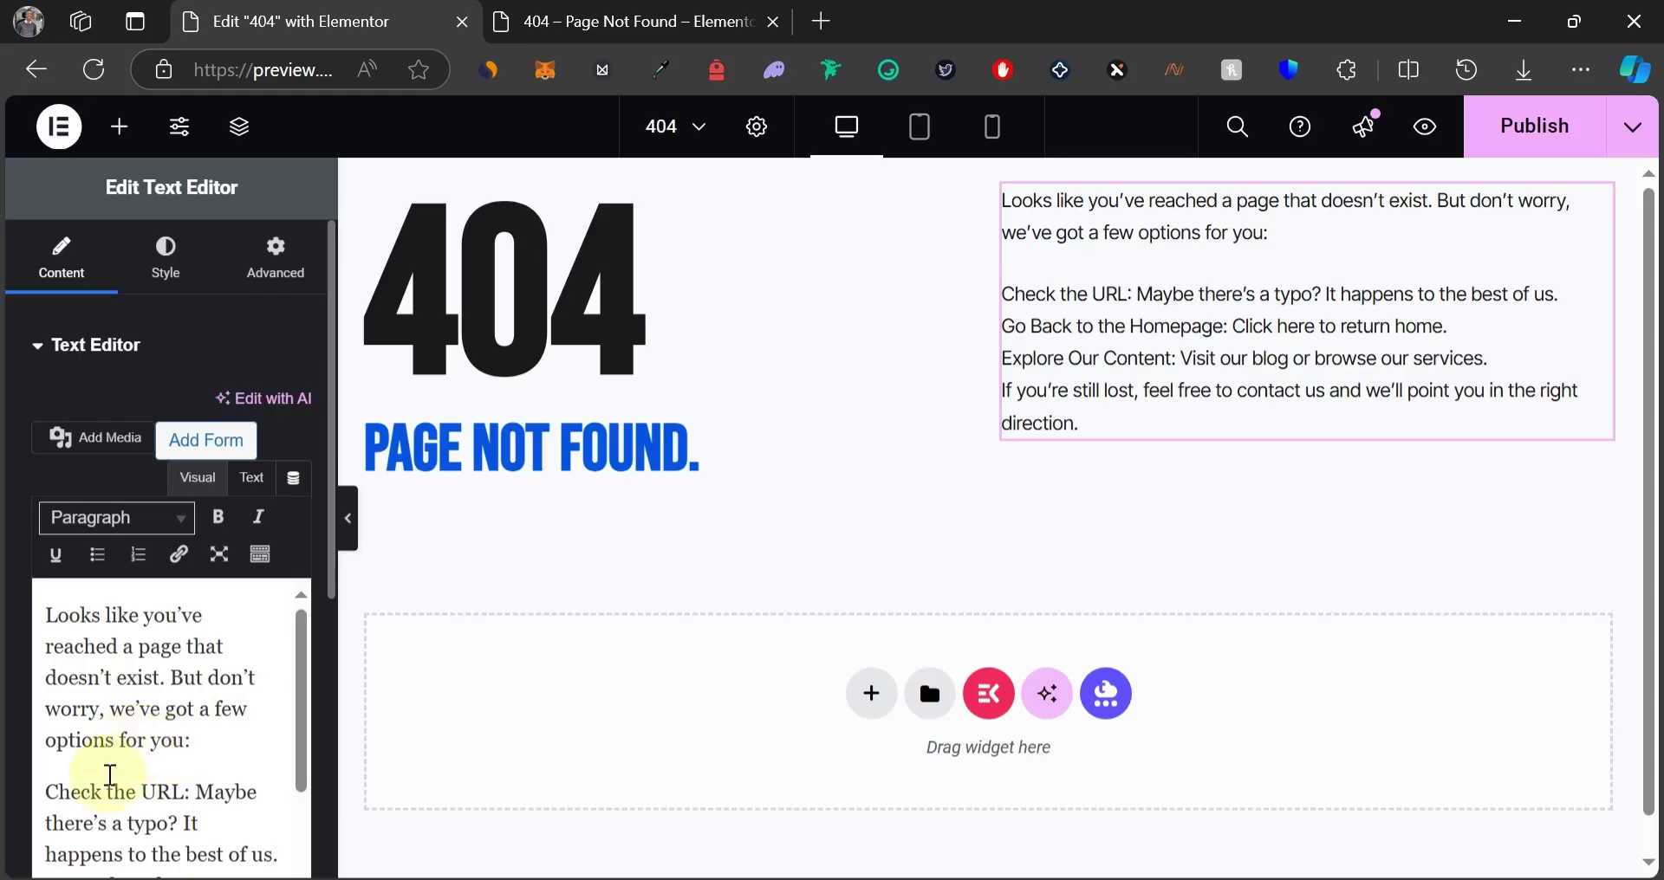
scroll(80, 684, "down", 3)
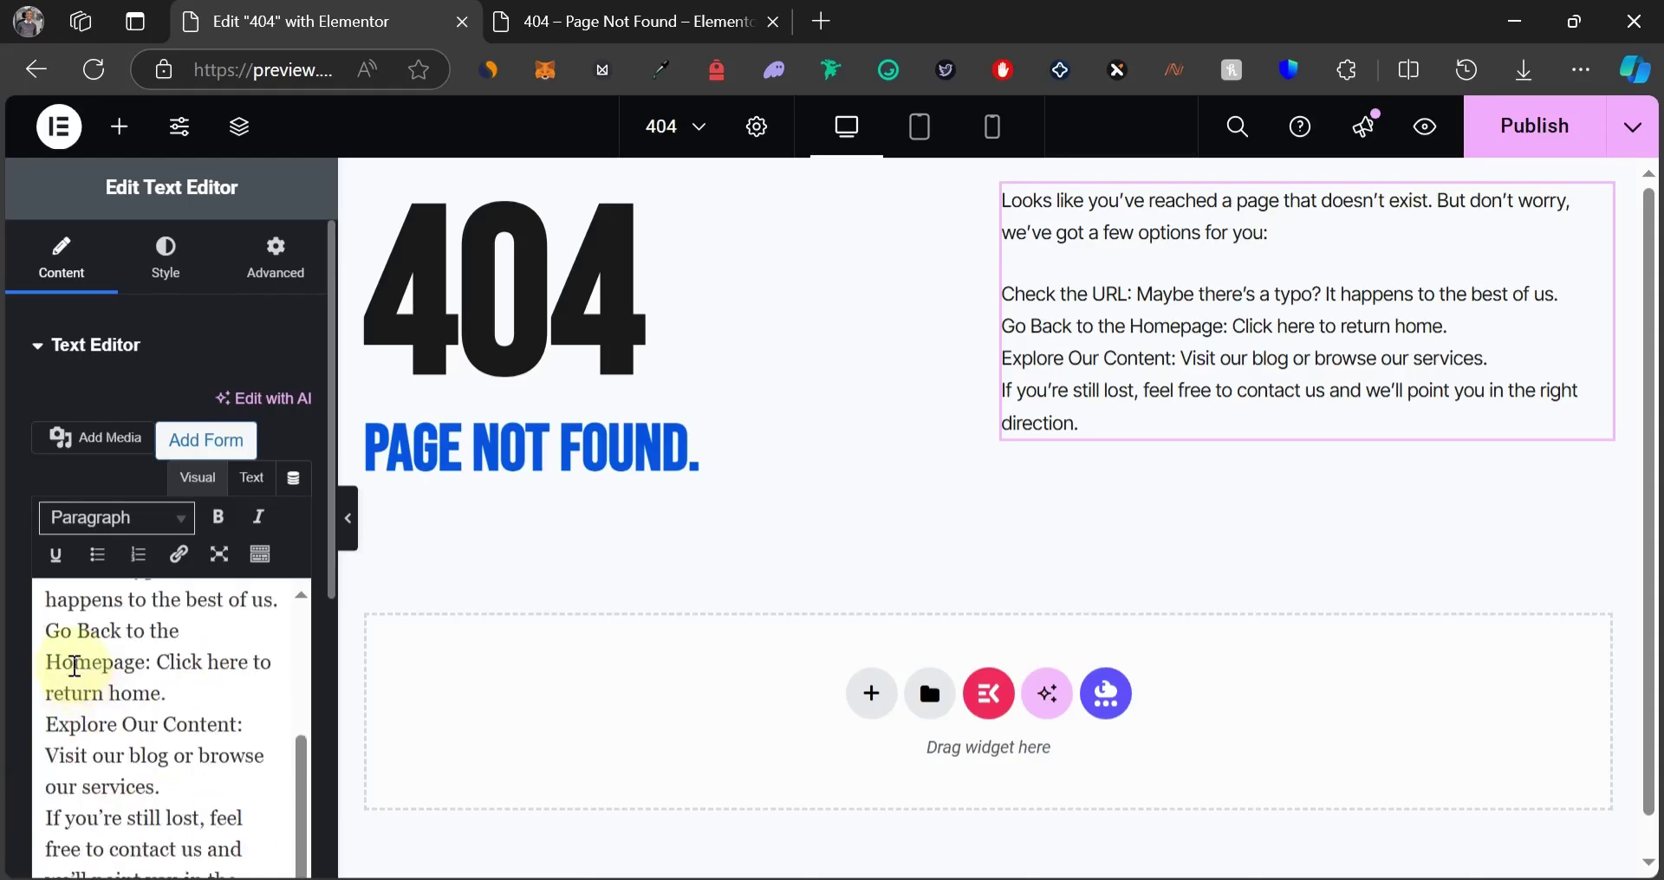
scroll(75, 667, "up", 2)
left_click_drag(46, 667, 179, 790)
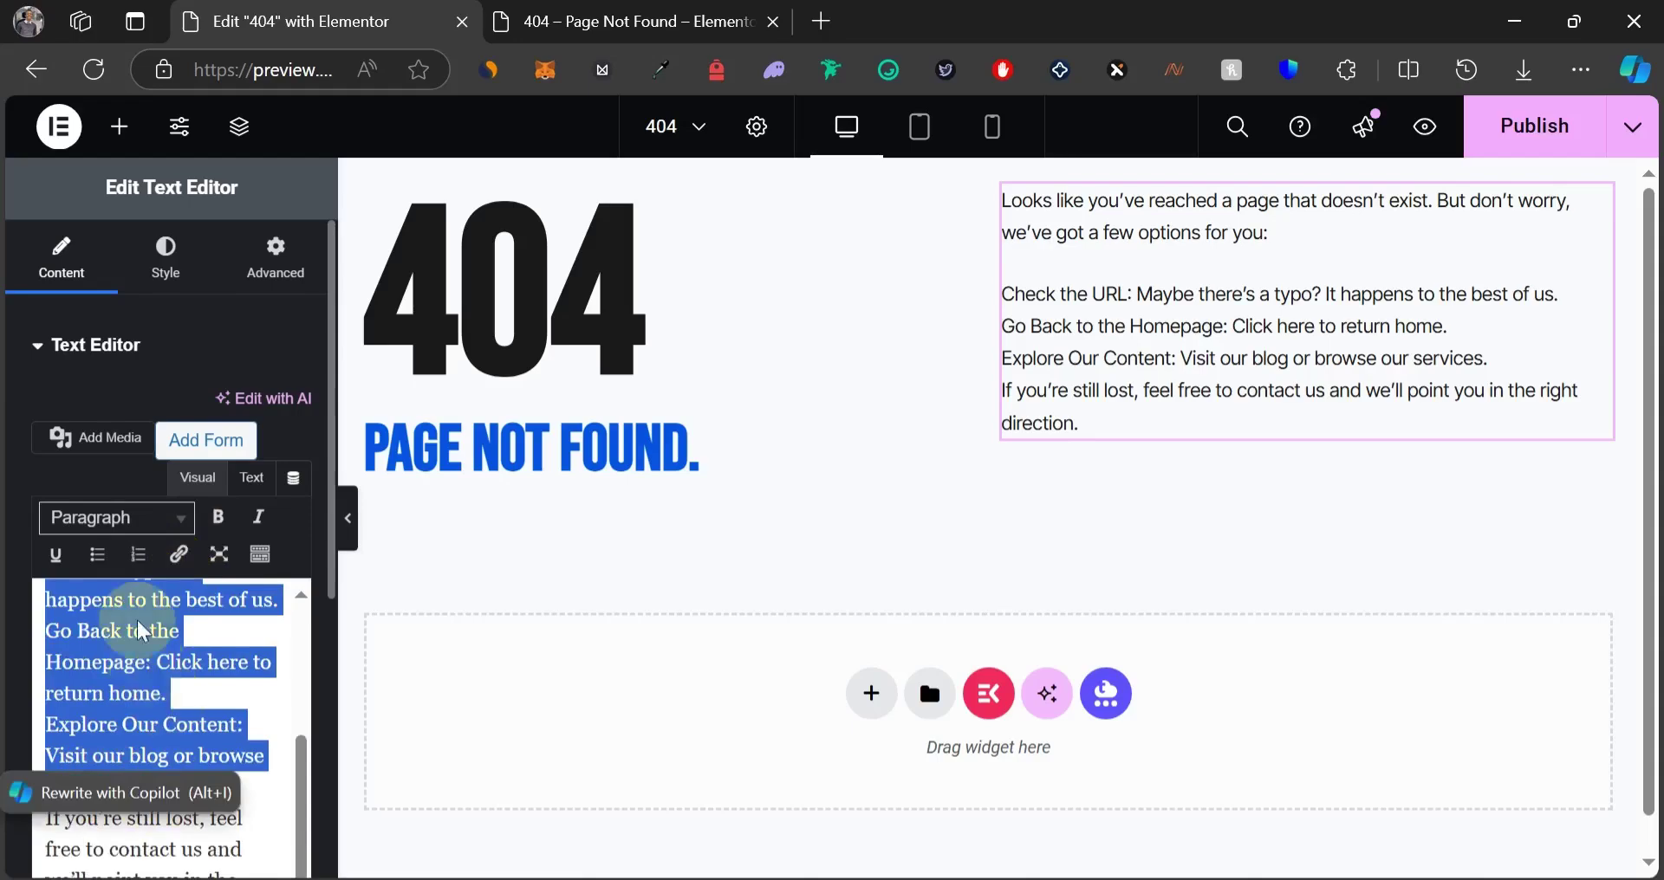
left_click(102, 560)
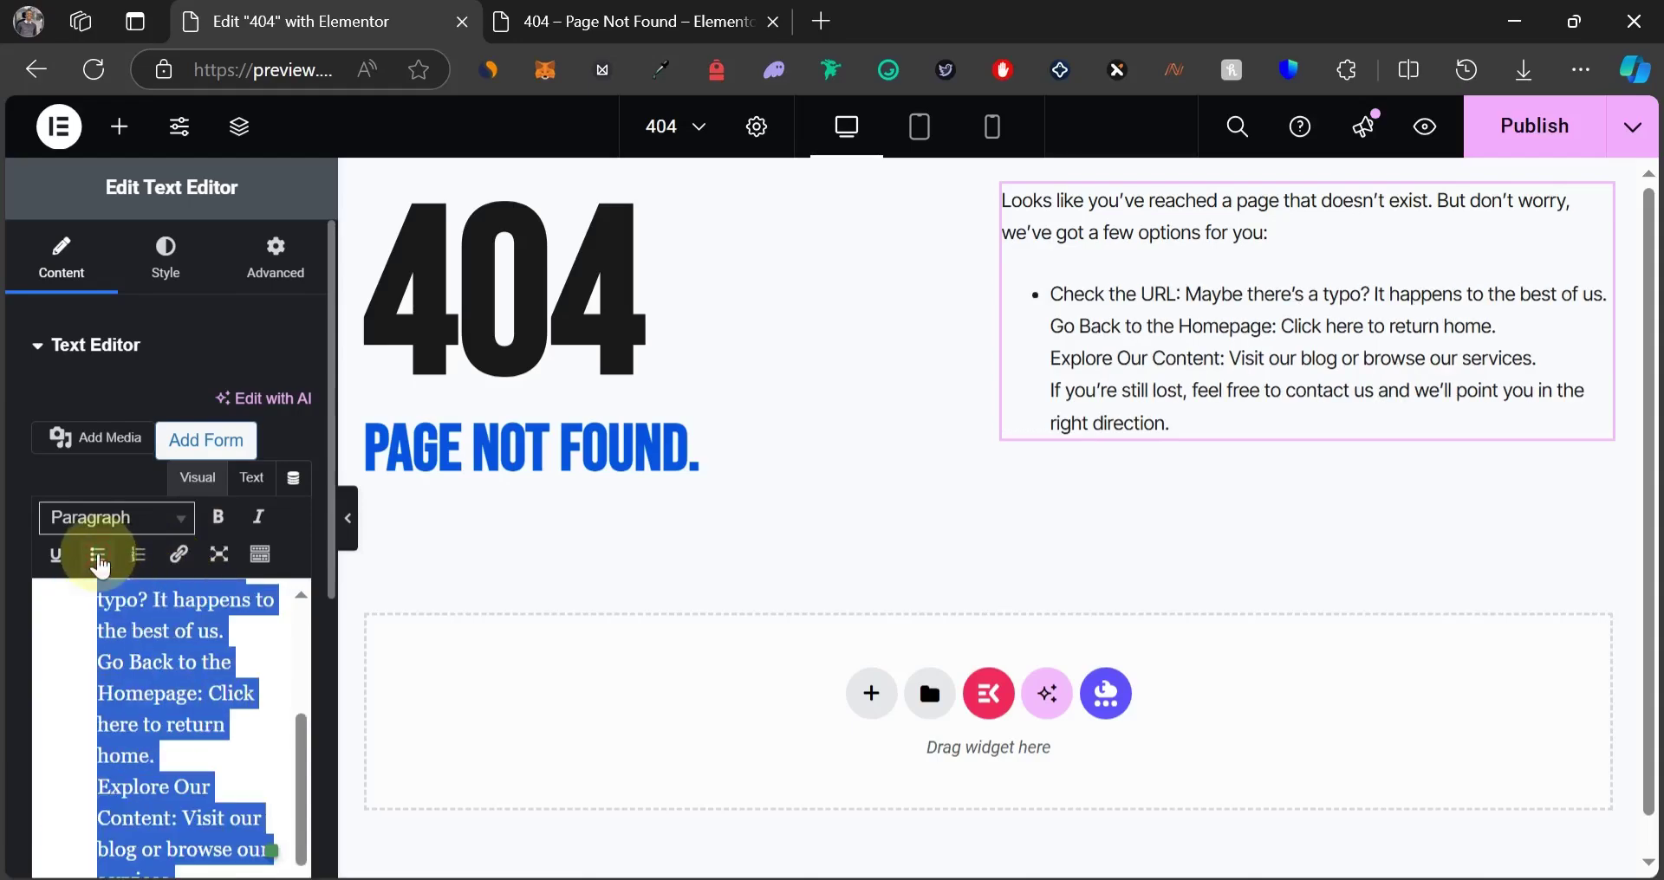
Split "Go Back to the Homepage" and "Explore Our Content" into separate bullets of their own.
scroll(178, 727, "down", 2)
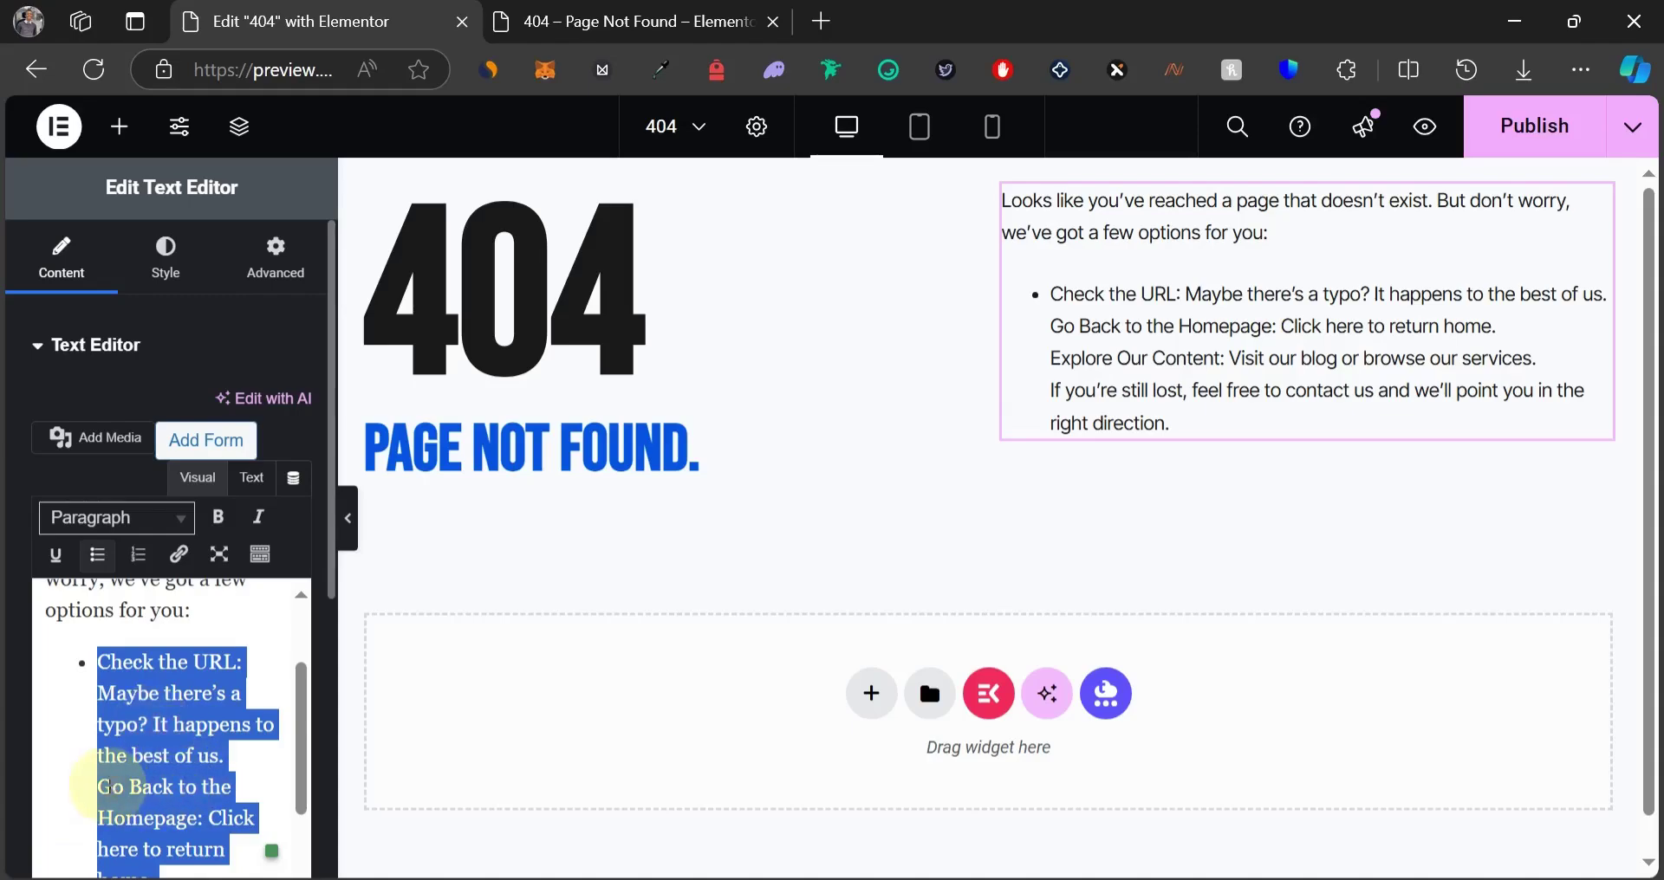
left_click(100, 780)
key("BackSpace")
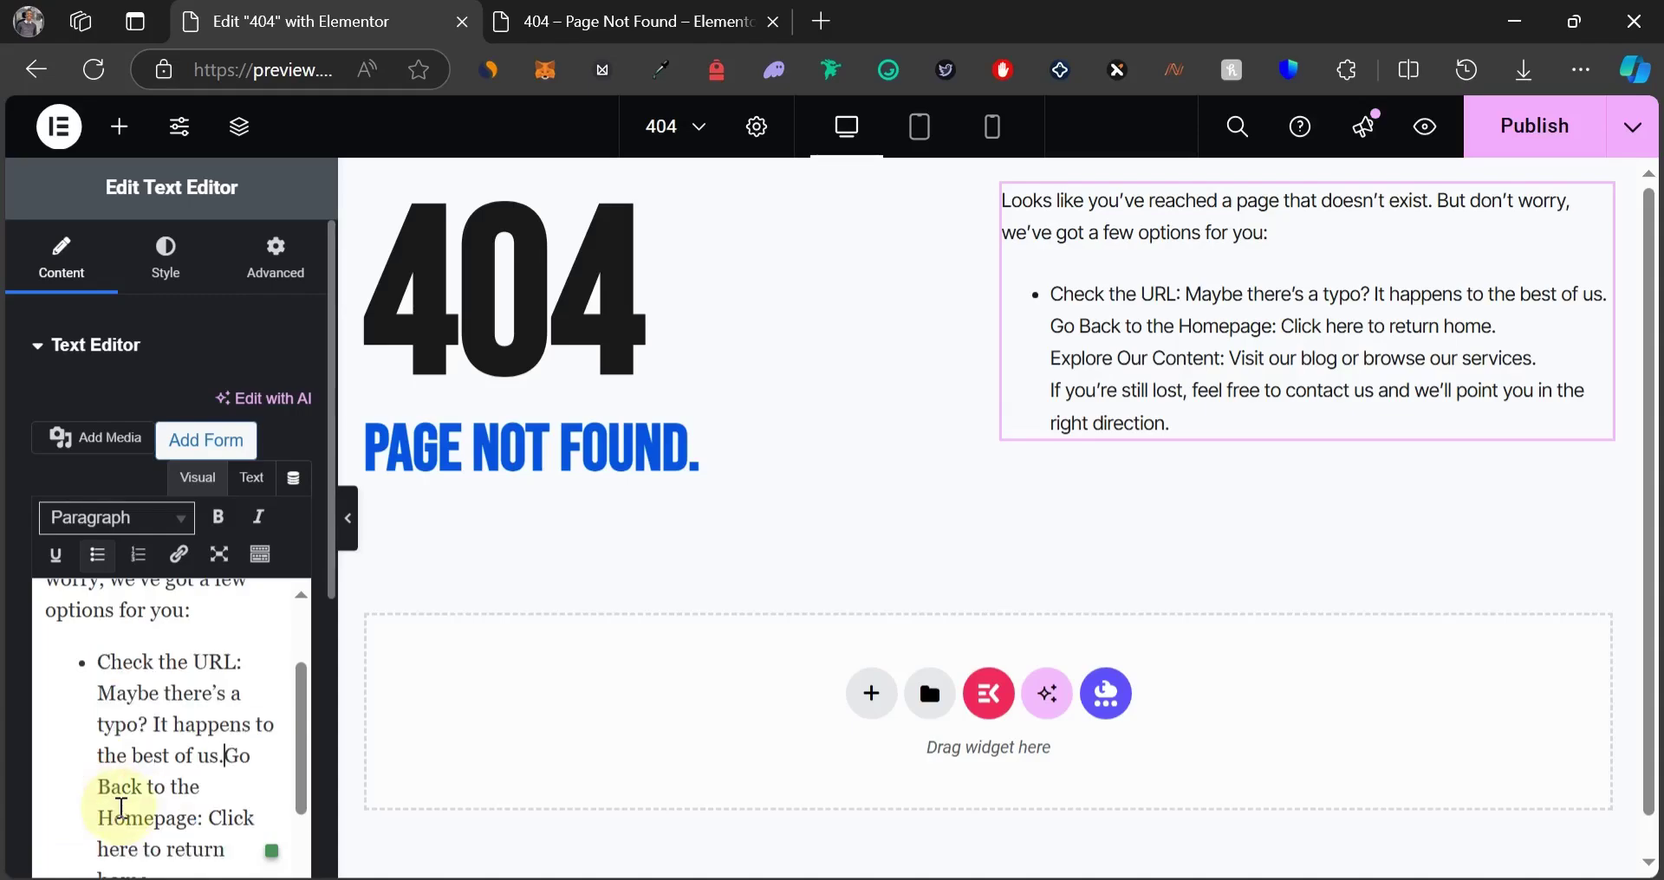
key("Return")
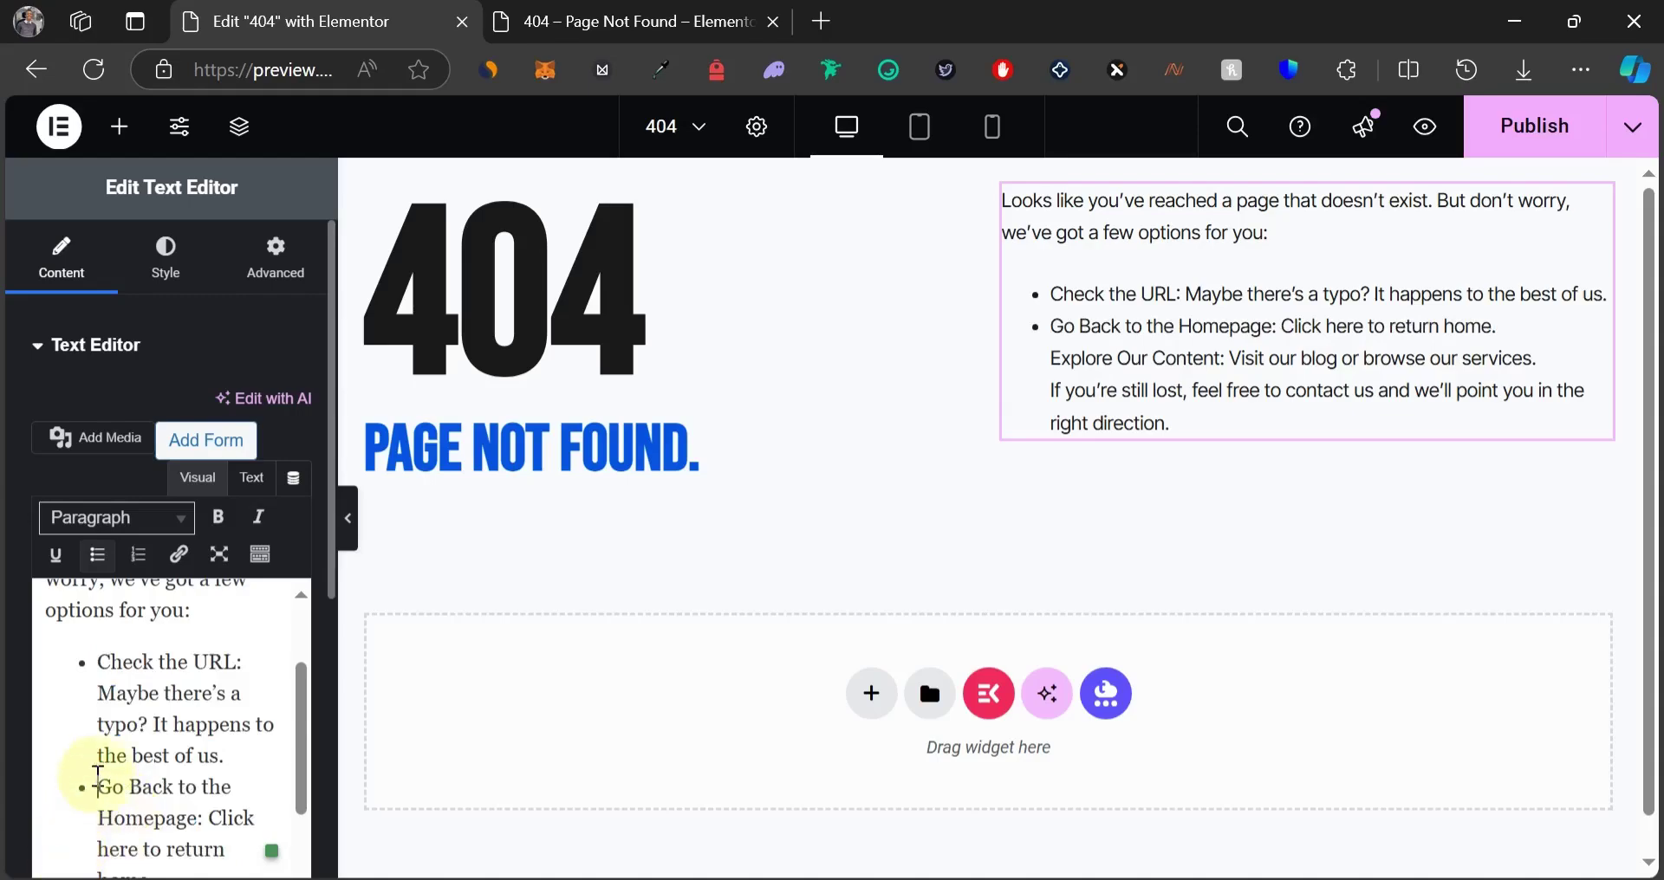
scroll(87, 767, "down", 2)
left_click(100, 782)
key("BackSpace")
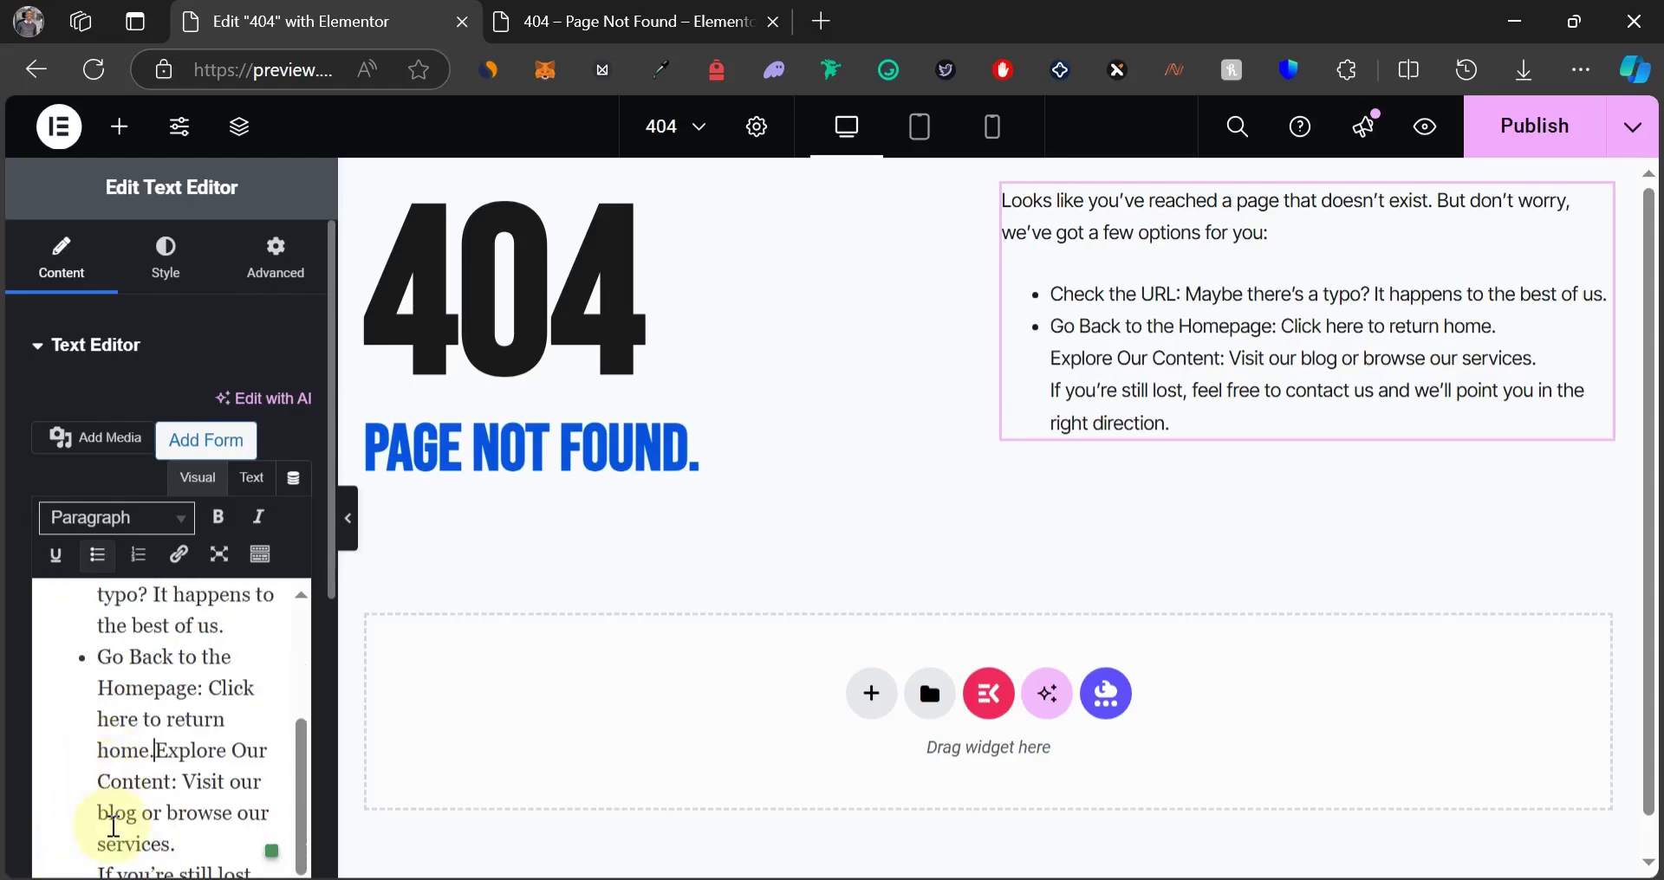
key("Return")
Turn the sentence starting "If you're still lost" into a separate unbulleted paragraph below the list, without an empty line before it.
scroll(104, 806, "down", 2)
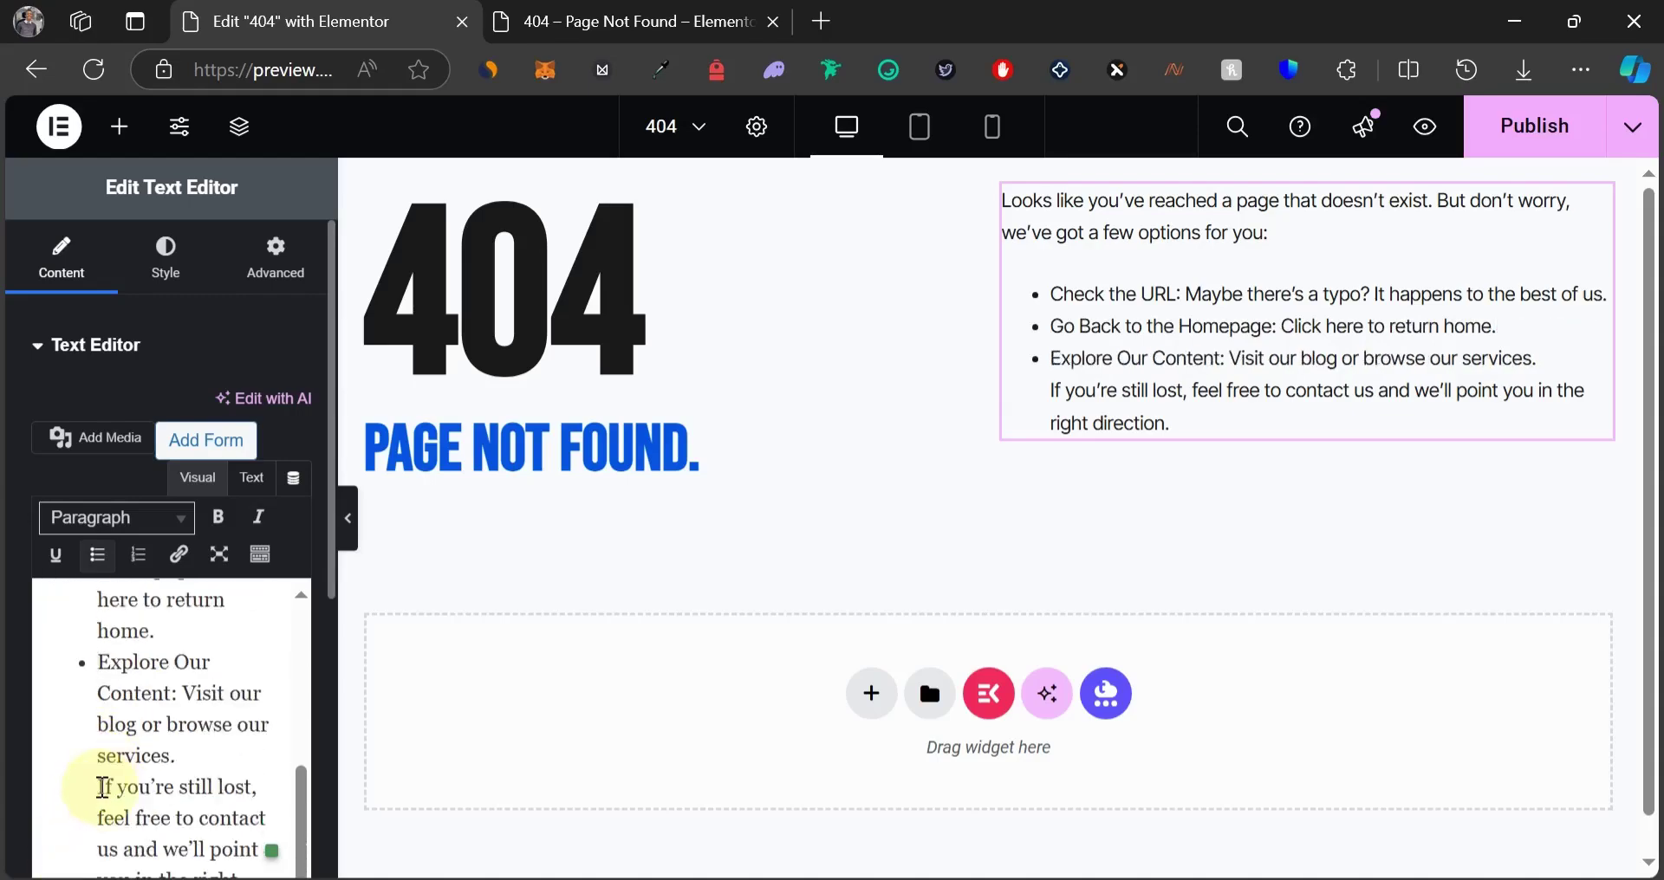
left_click(95, 780)
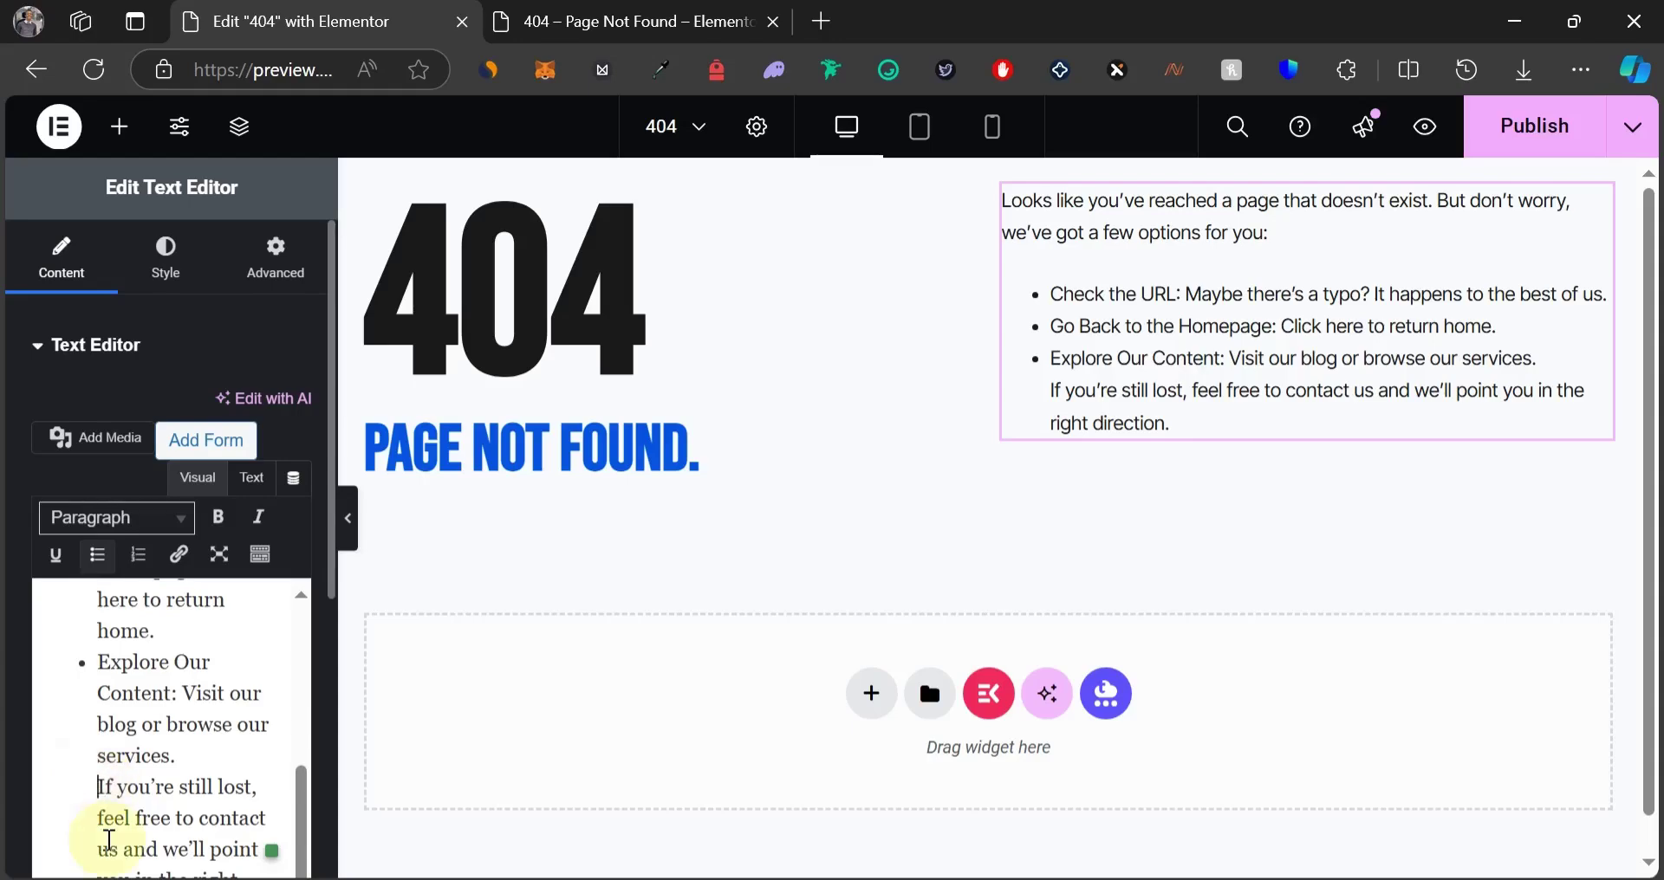
key("Return")
scroll(95, 797, "down", 1)
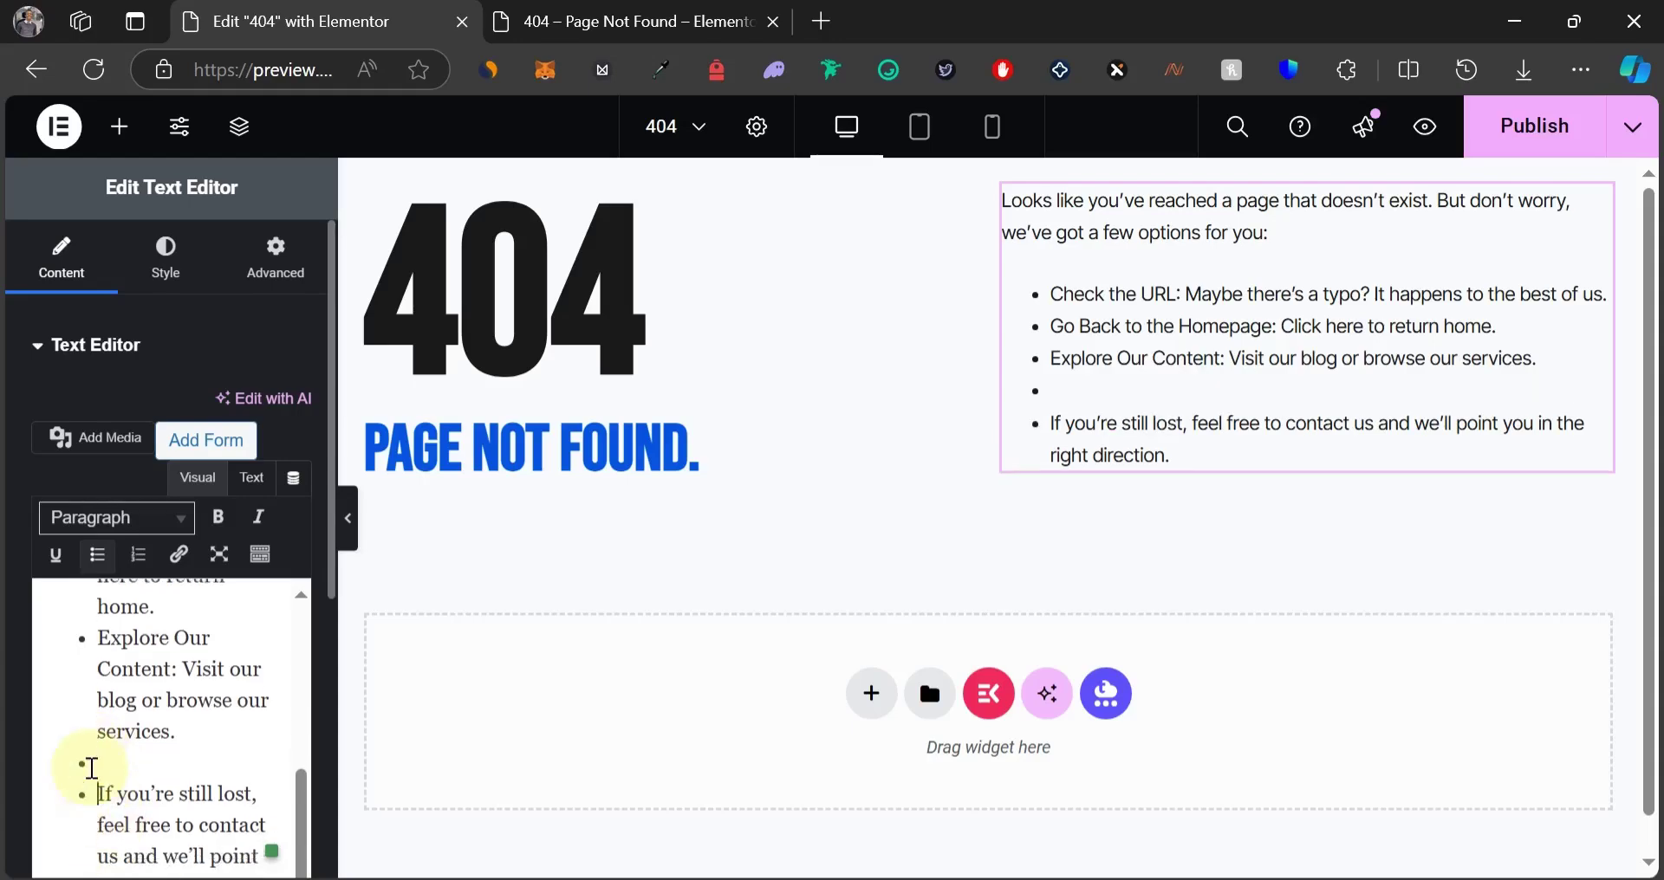
left_click_drag(93, 763, 251, 877)
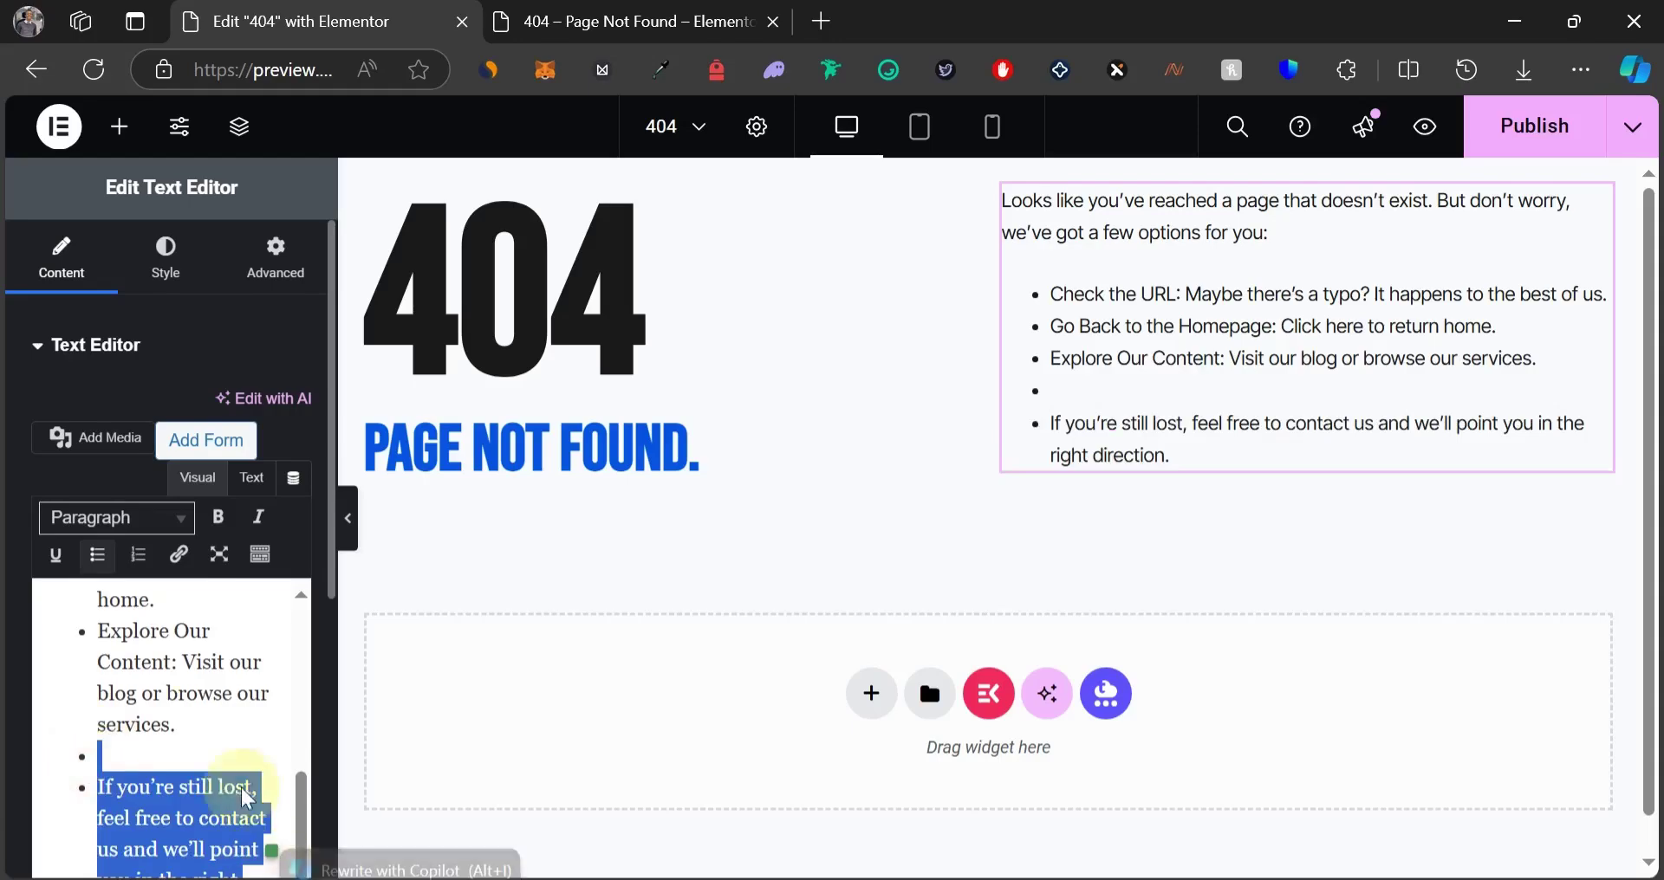
left_click(97, 555)
left_click(55, 785)
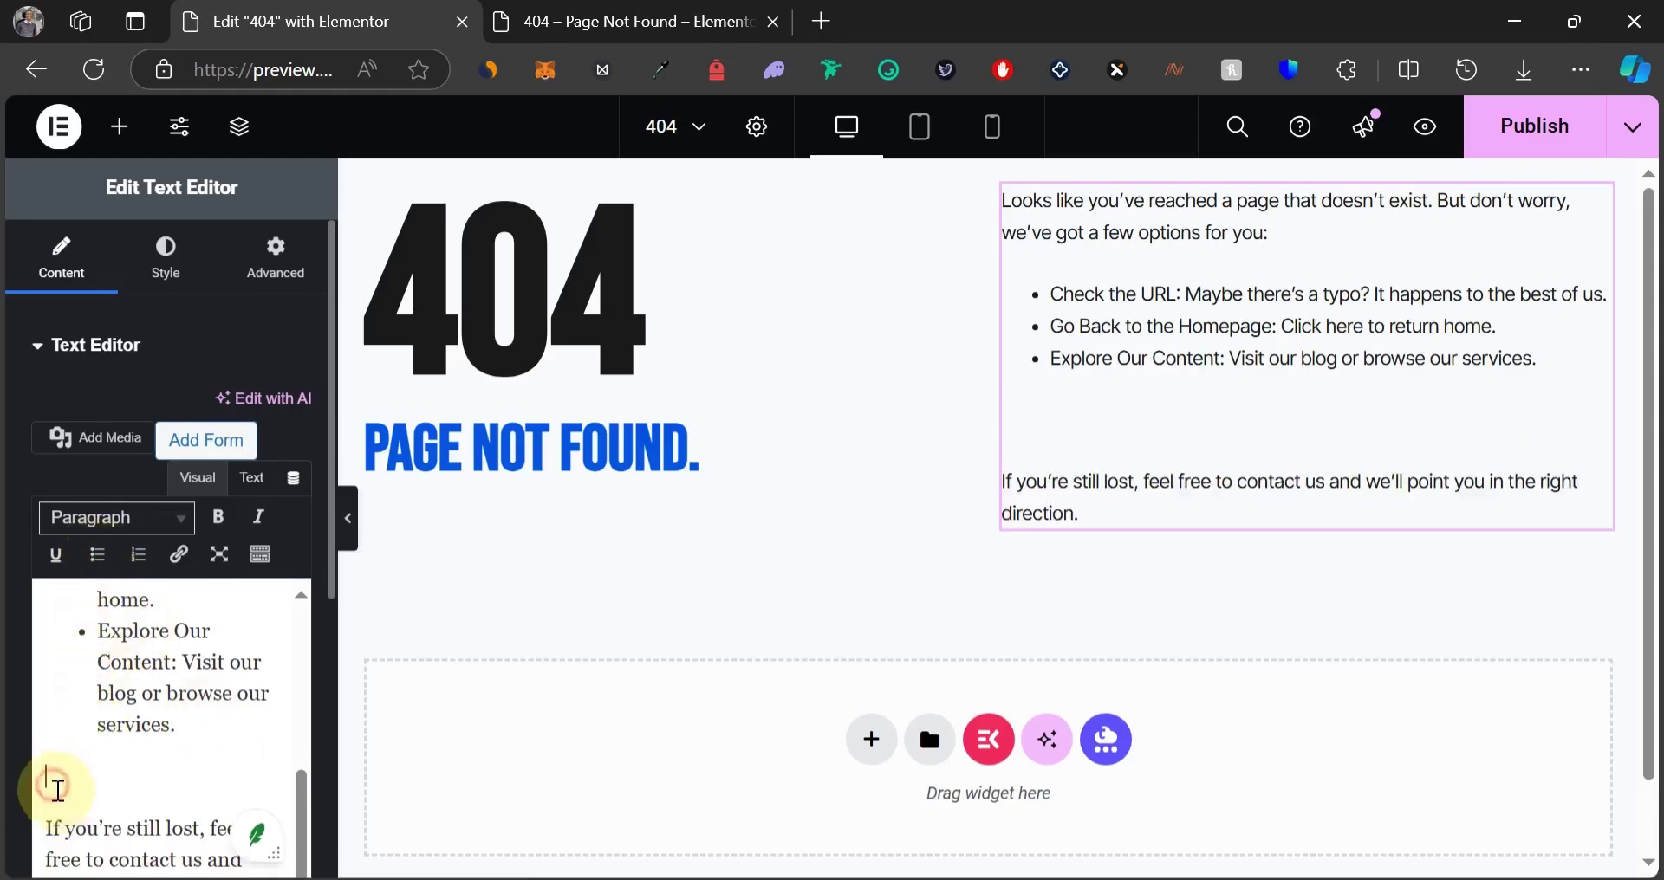
key("Delete")
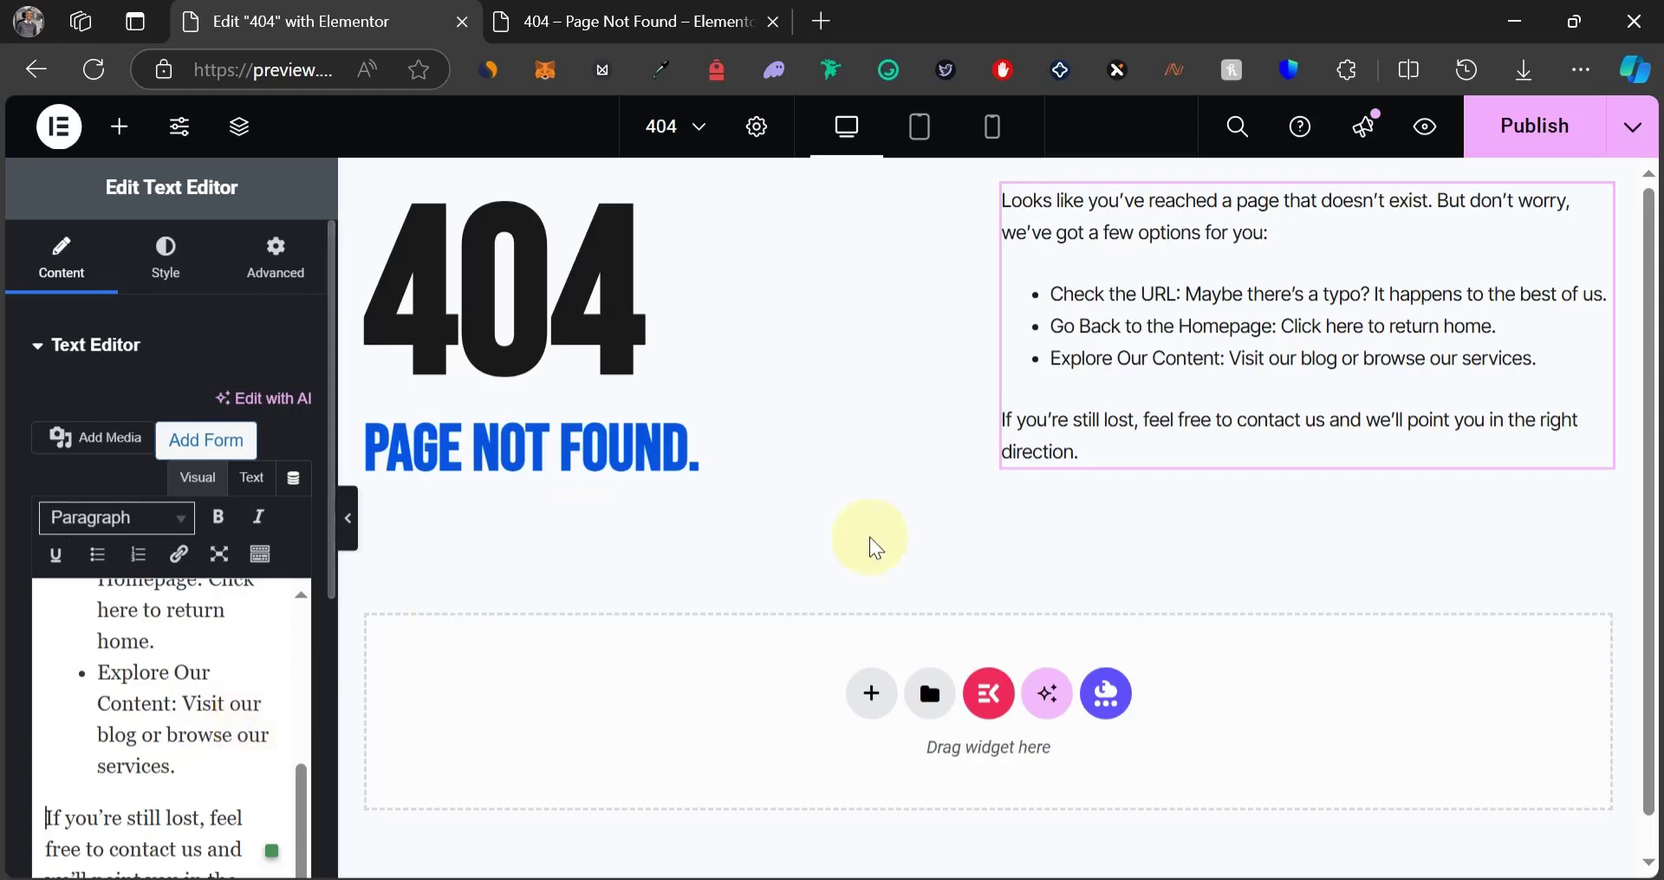
scroll(130, 706, "up", 5)
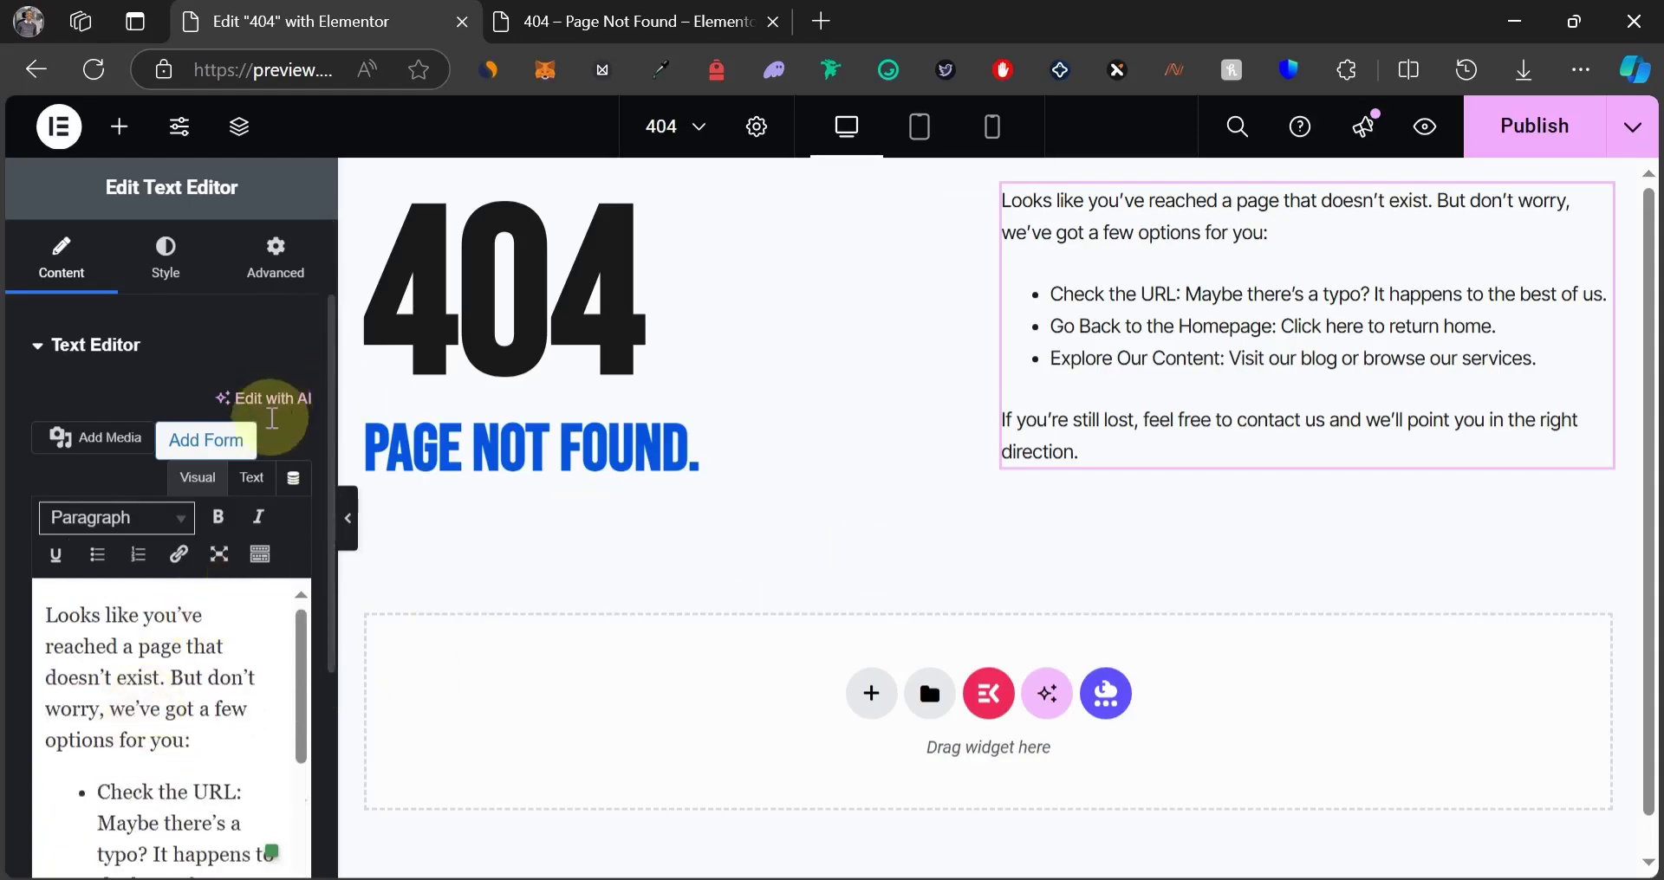
scroll(314, 684, "down", 5)
left_click_drag(305, 712, 305, 877)
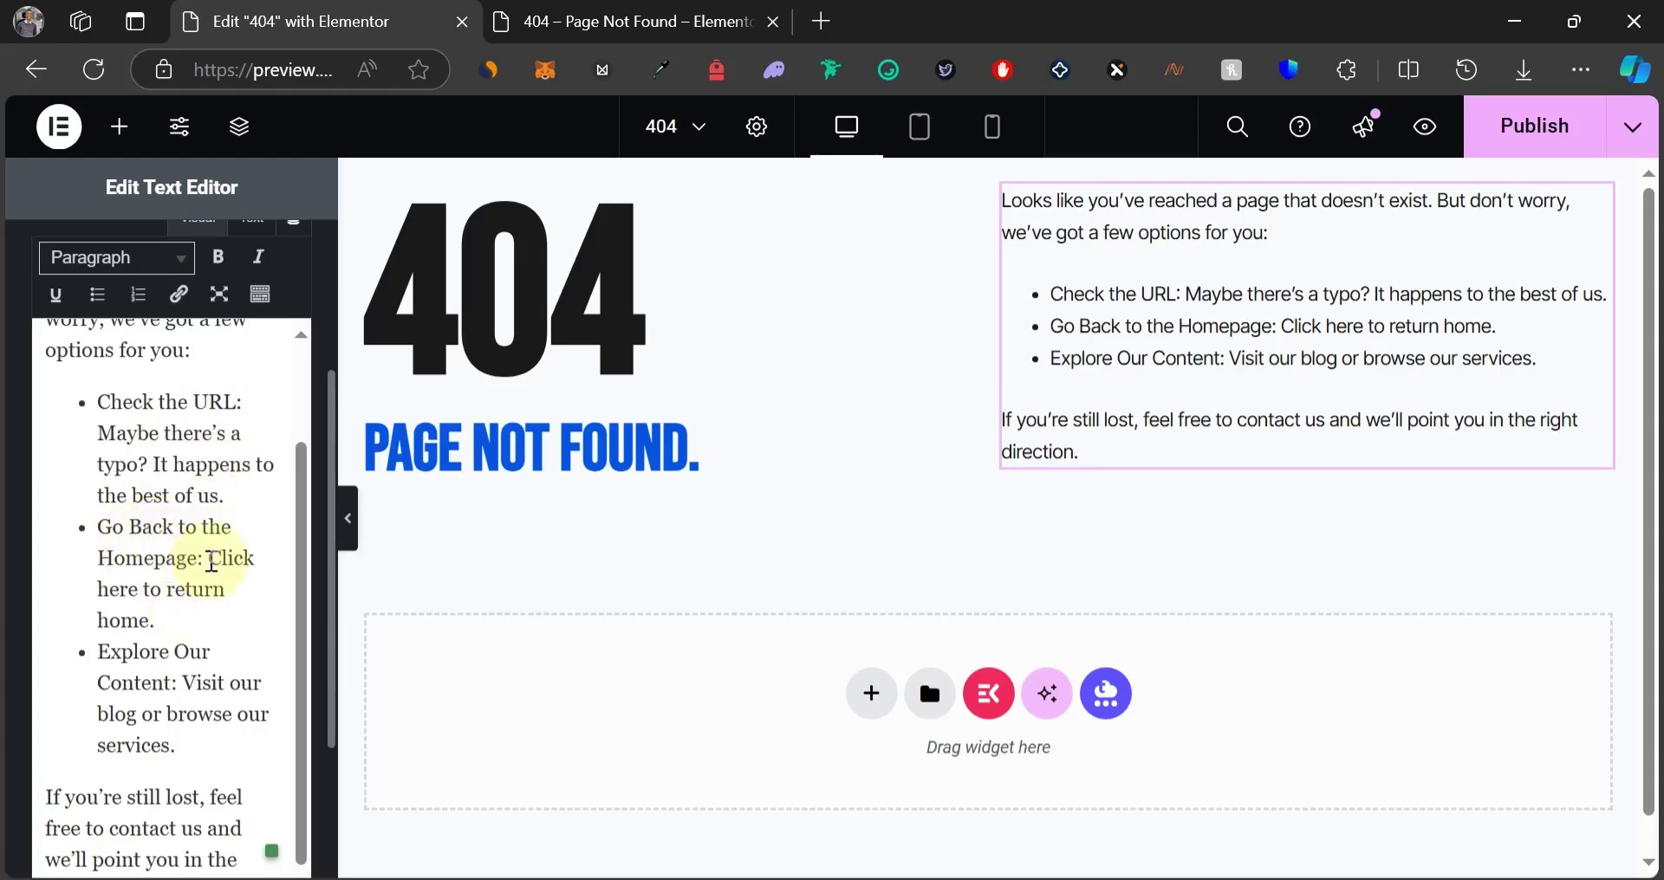
left_click_drag(211, 557, 139, 598)
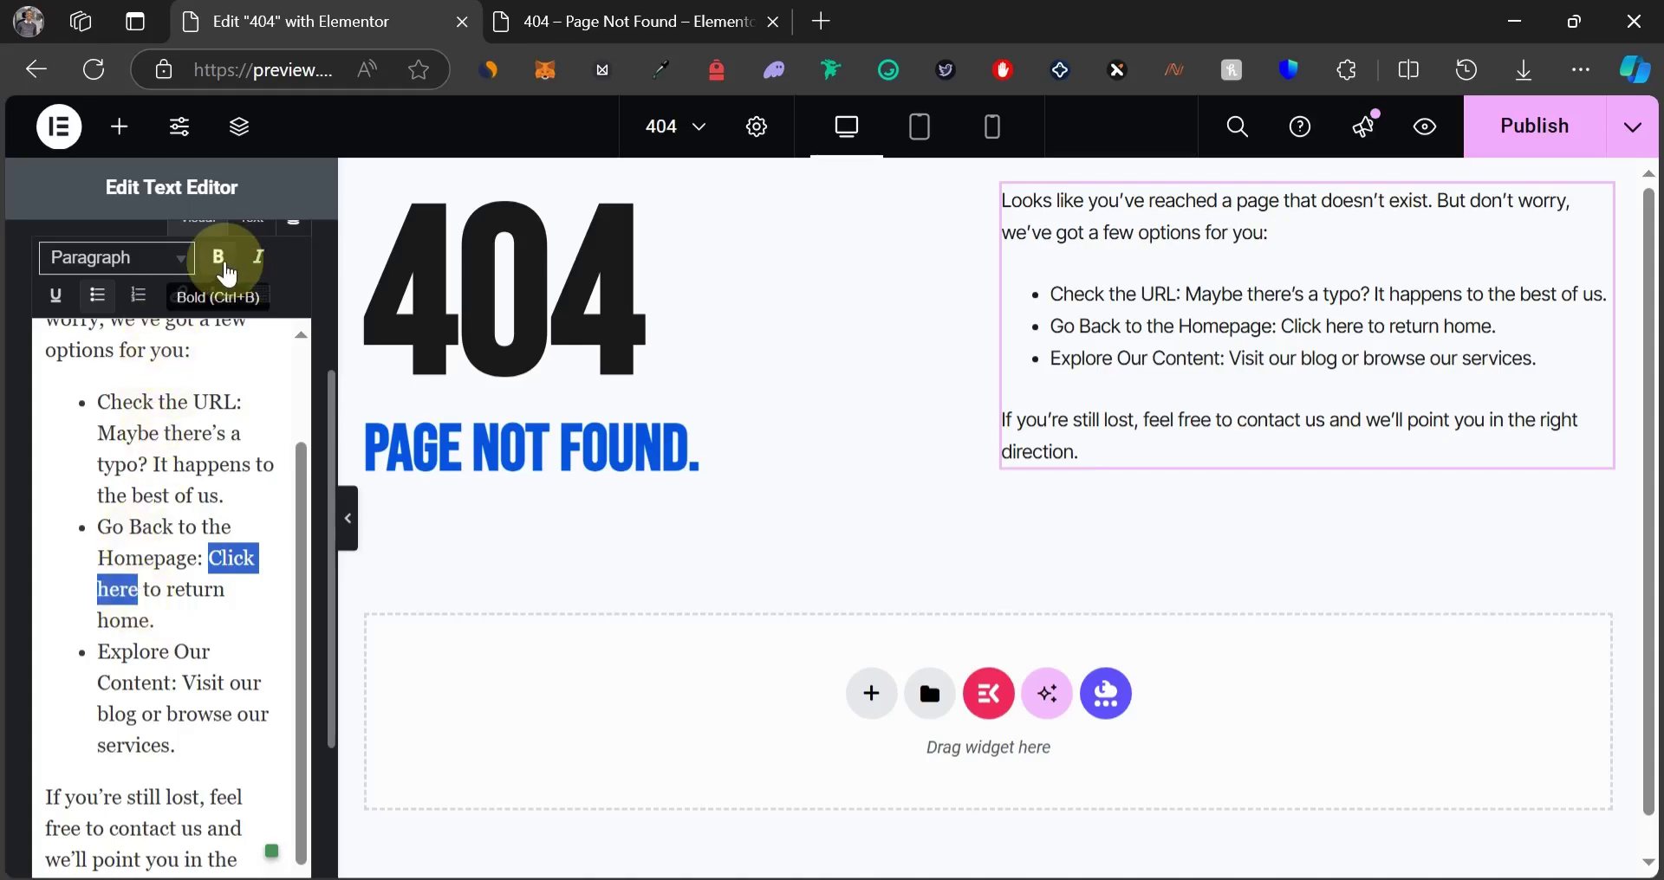
left_click(220, 260)
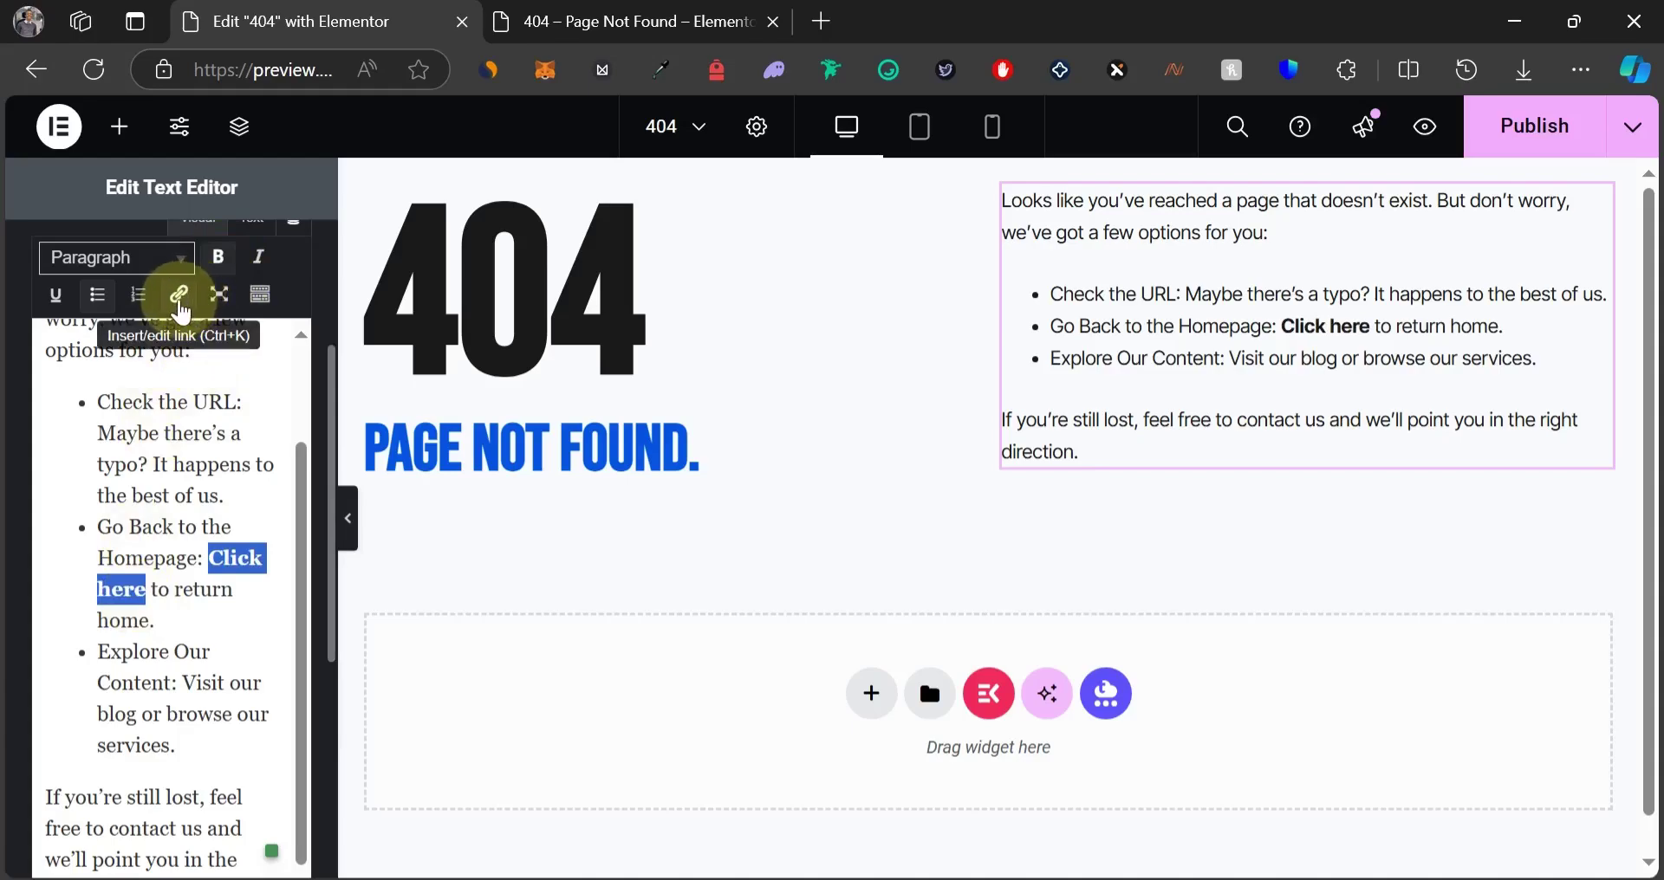
left_click(180, 296)
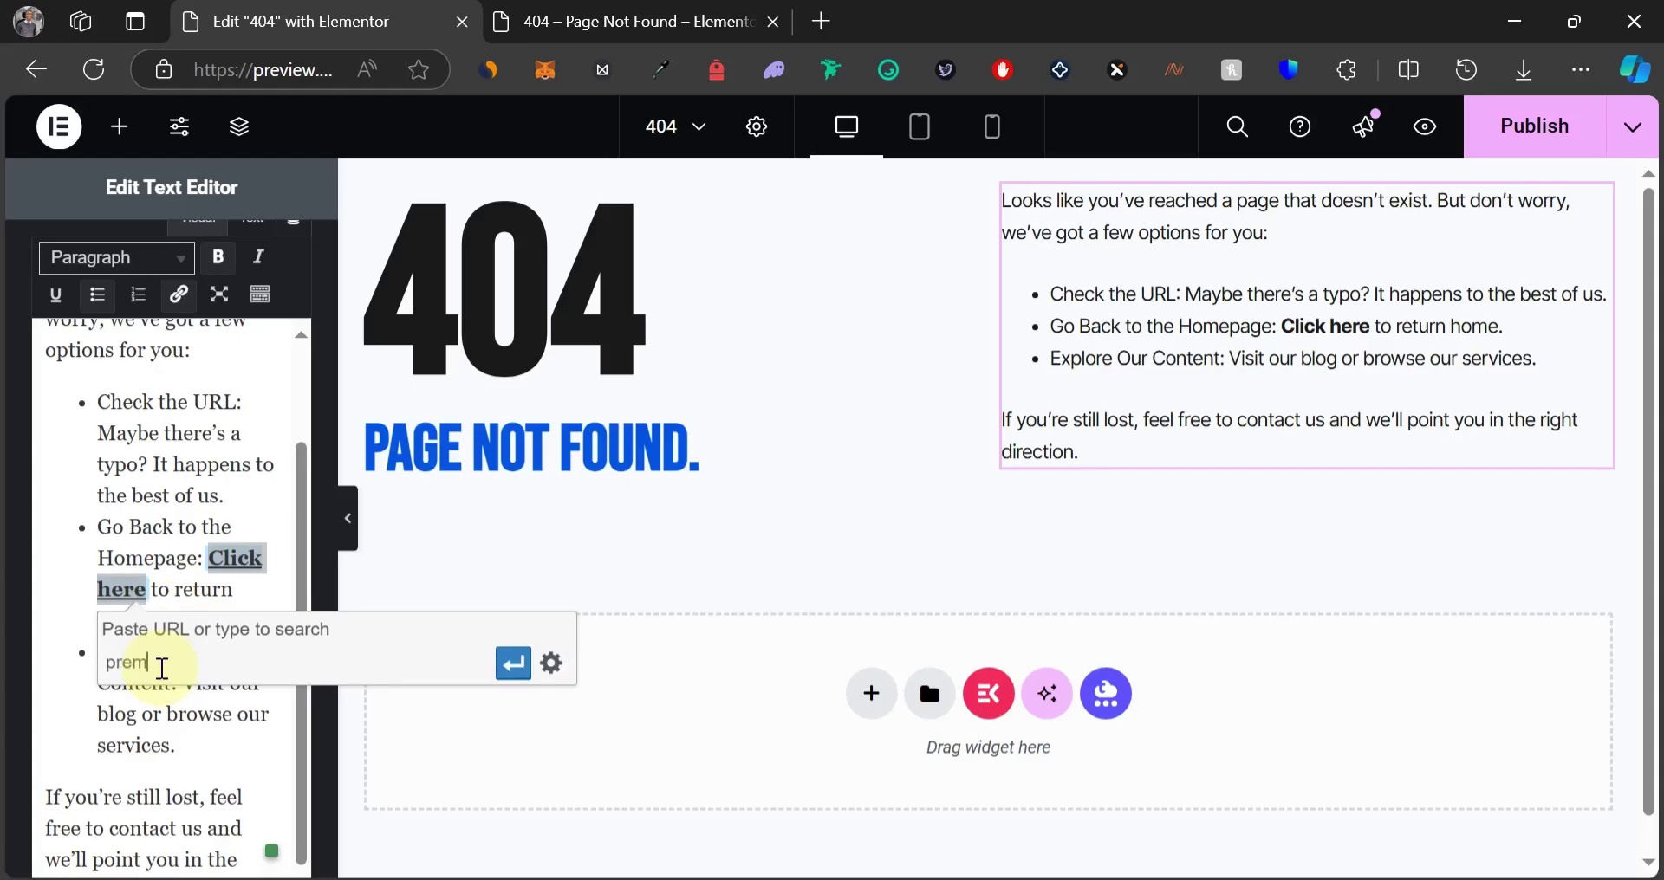
type("view")
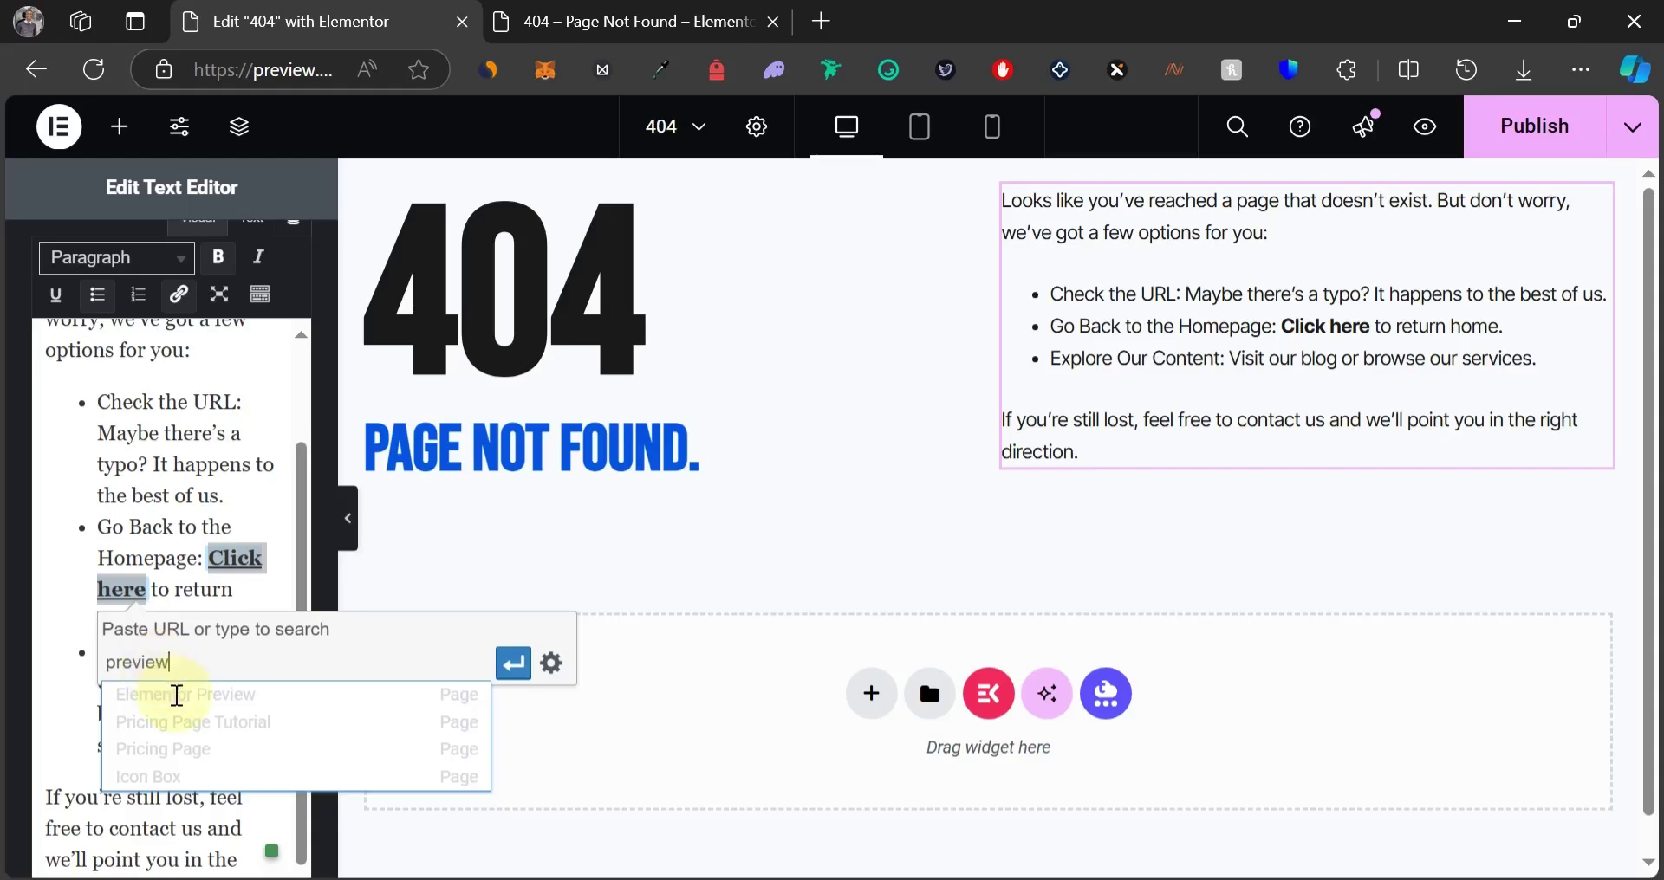
key("ctrl+a")
type("https://preview.thewpbro.com/")
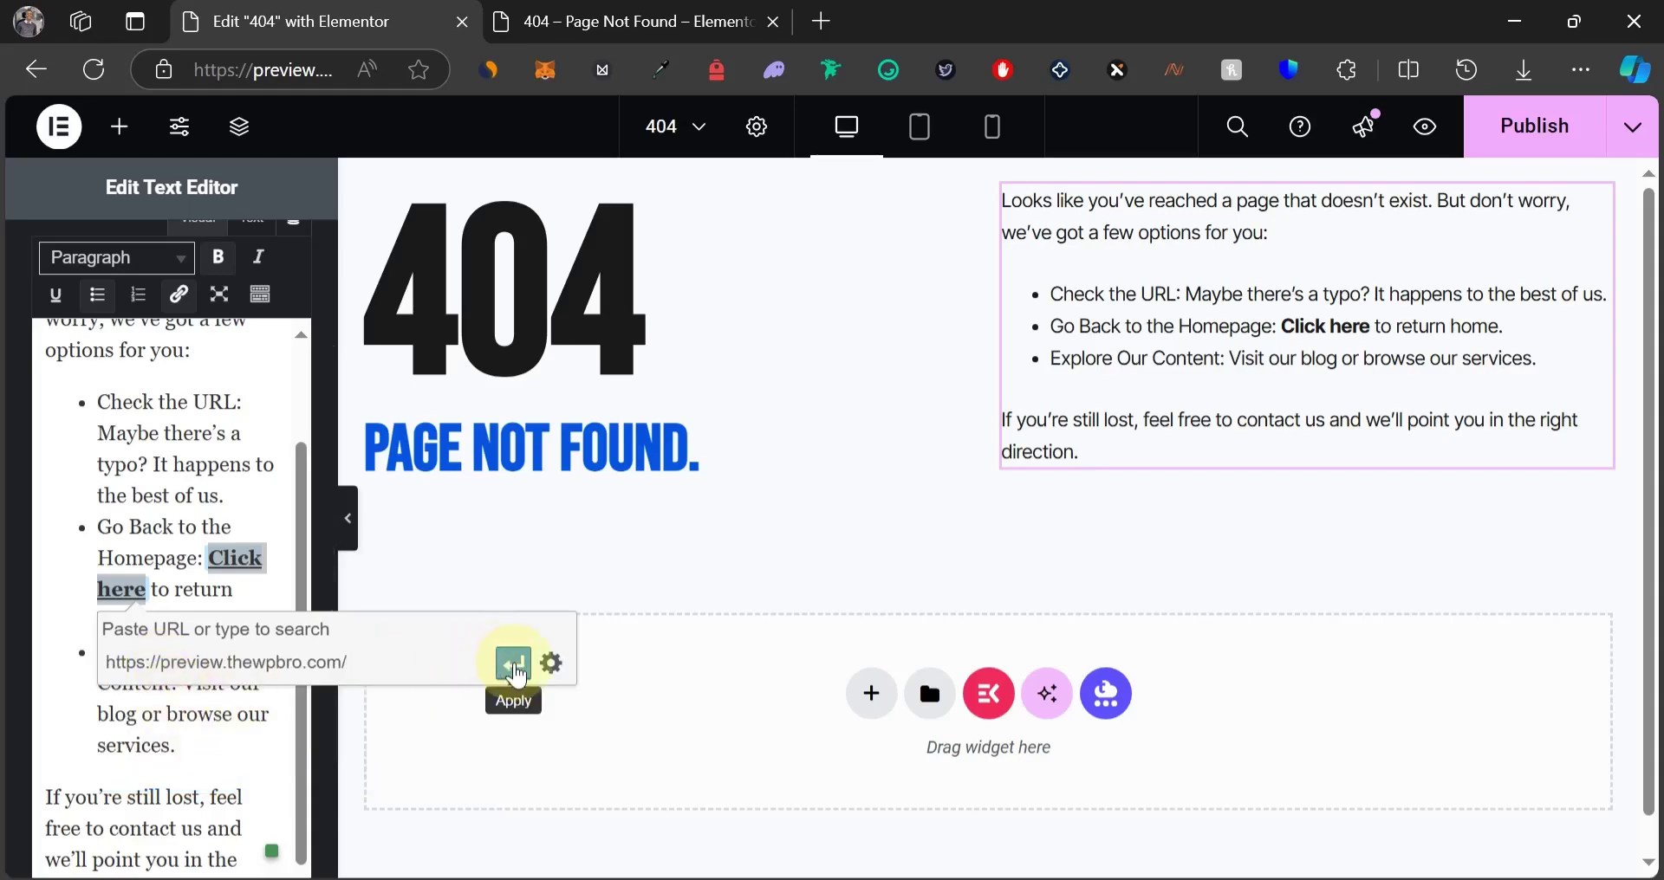
left_click(515, 667)
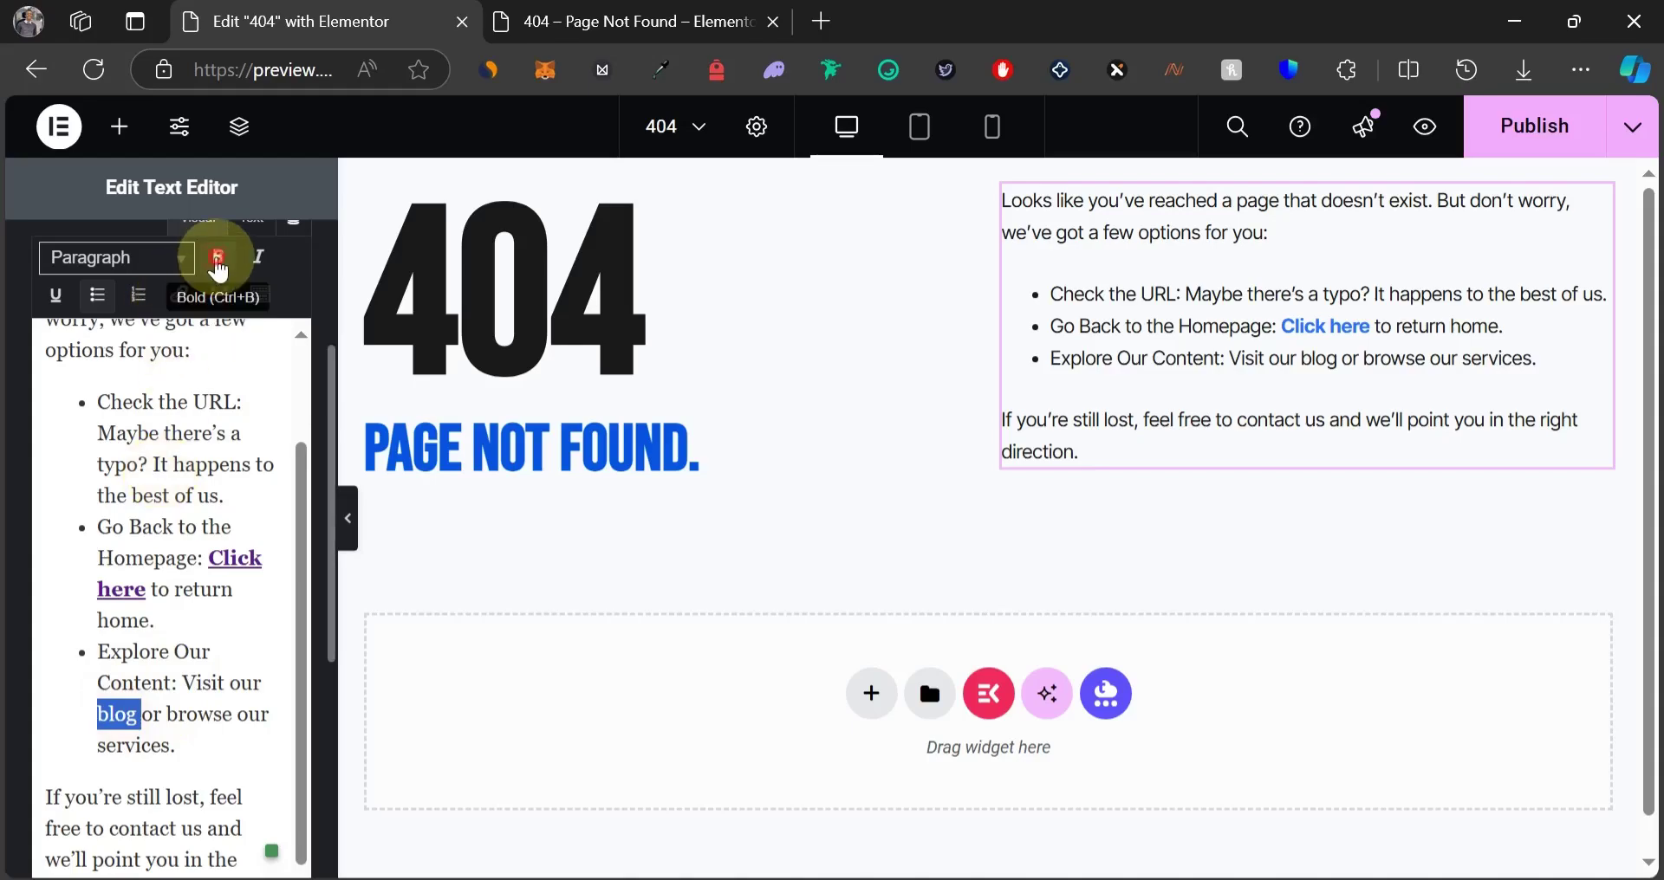
Make the word "blog" in the Explore Our Content bullet bold and link it to the placeholder "#".
left_click(218, 257)
left_click(180, 295)
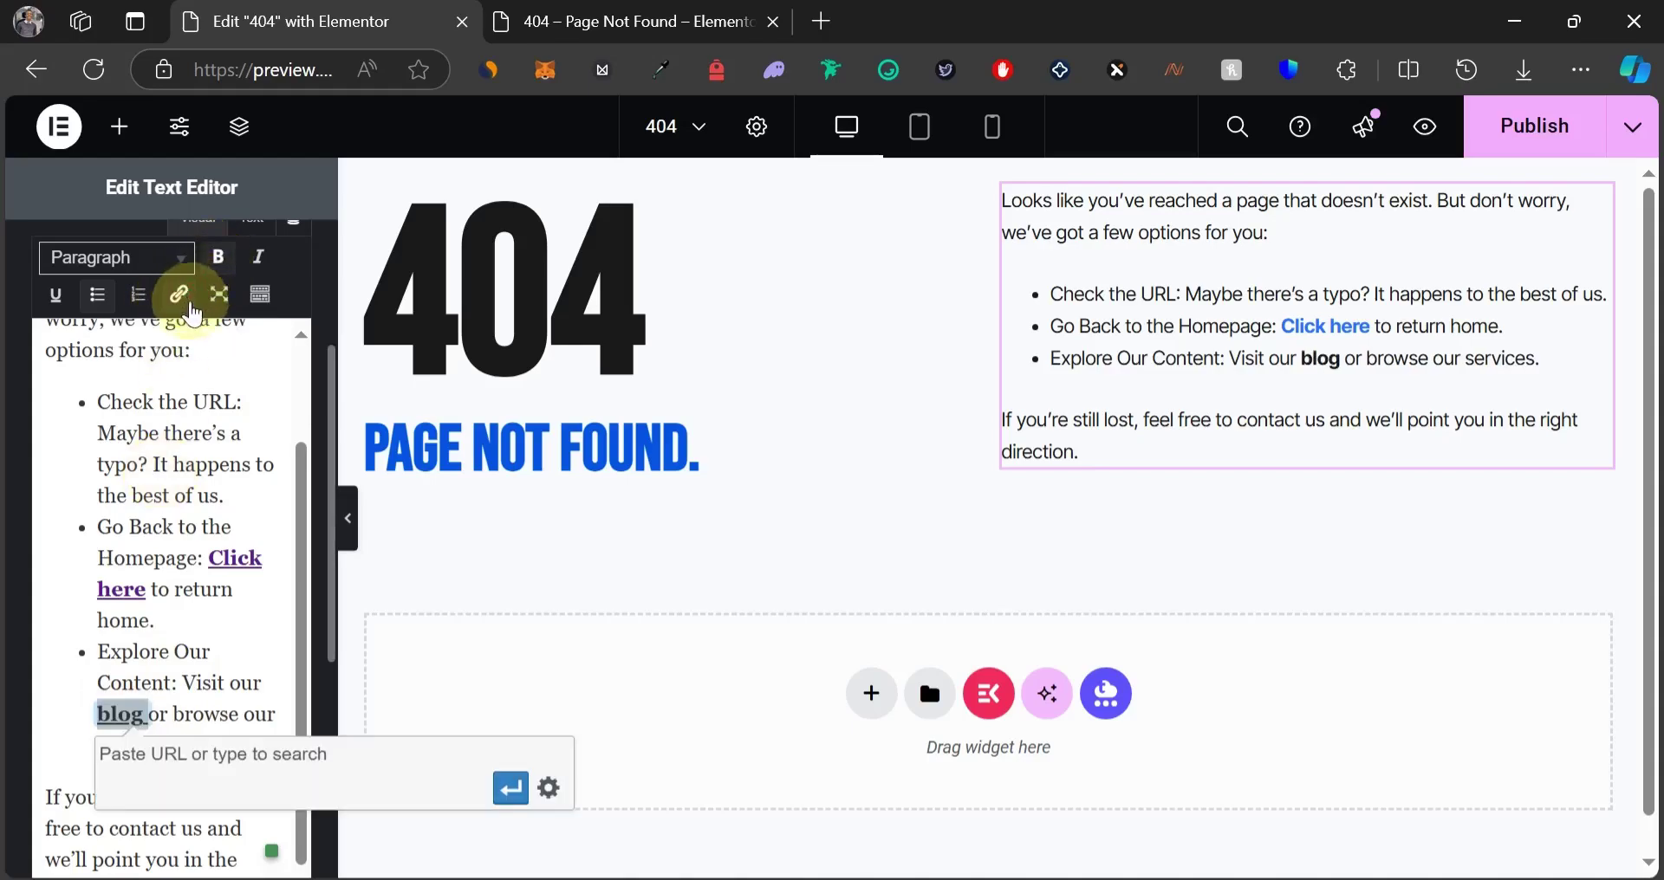
type("#")
left_click(510, 789)
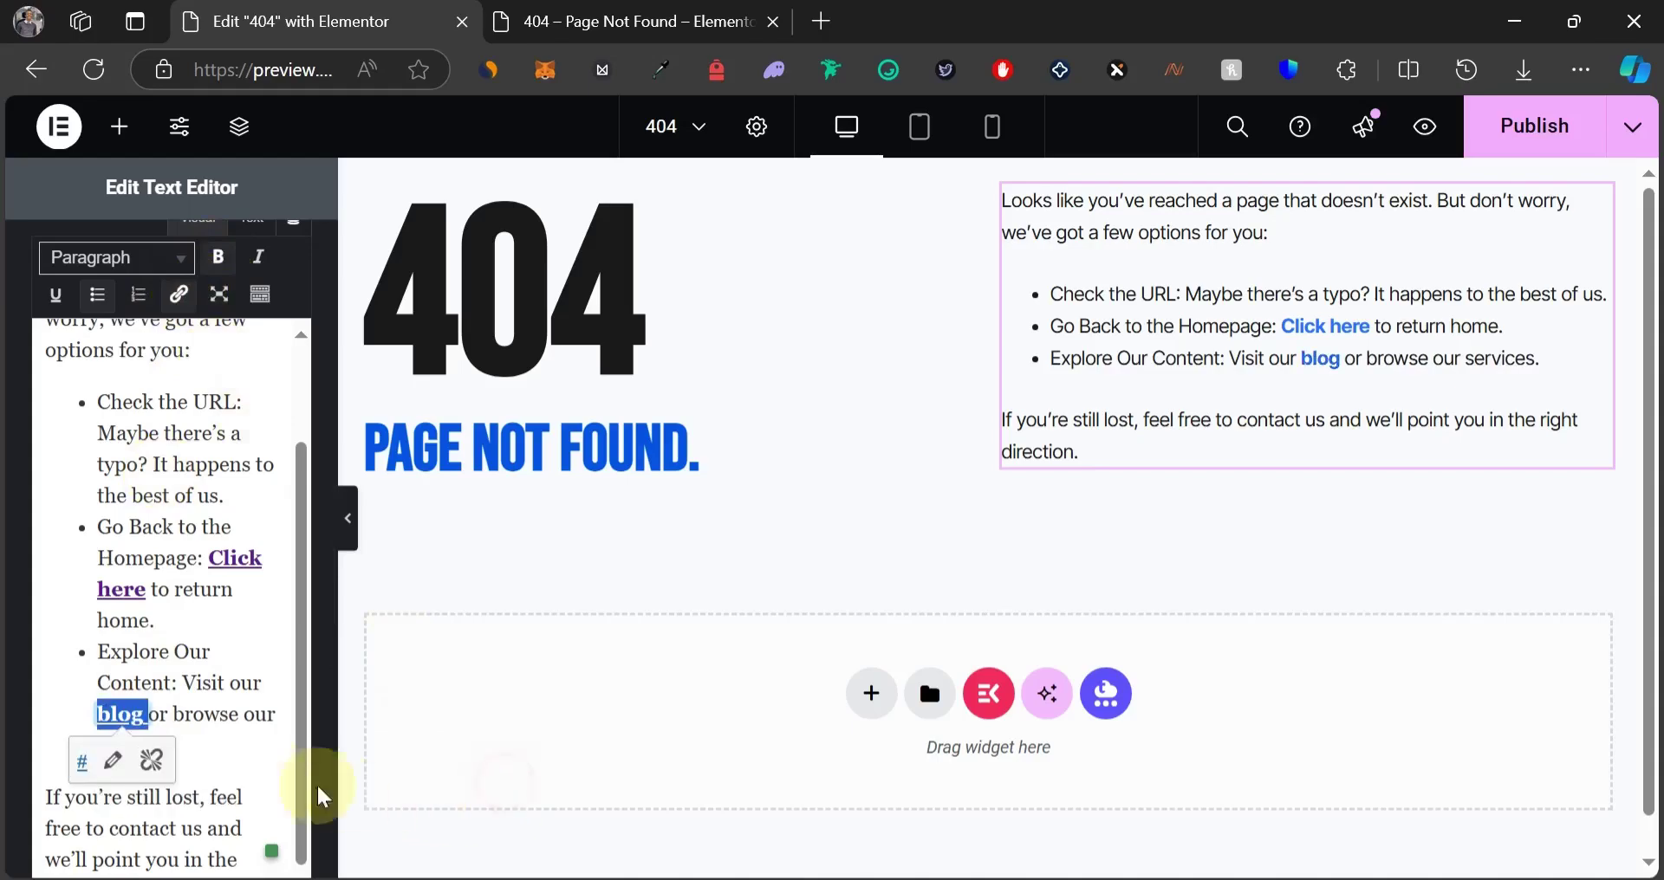
left_click(222, 735)
Make the word "browse" in the Explore Our Content bullet bold and link it to "#".
double_click(210, 716)
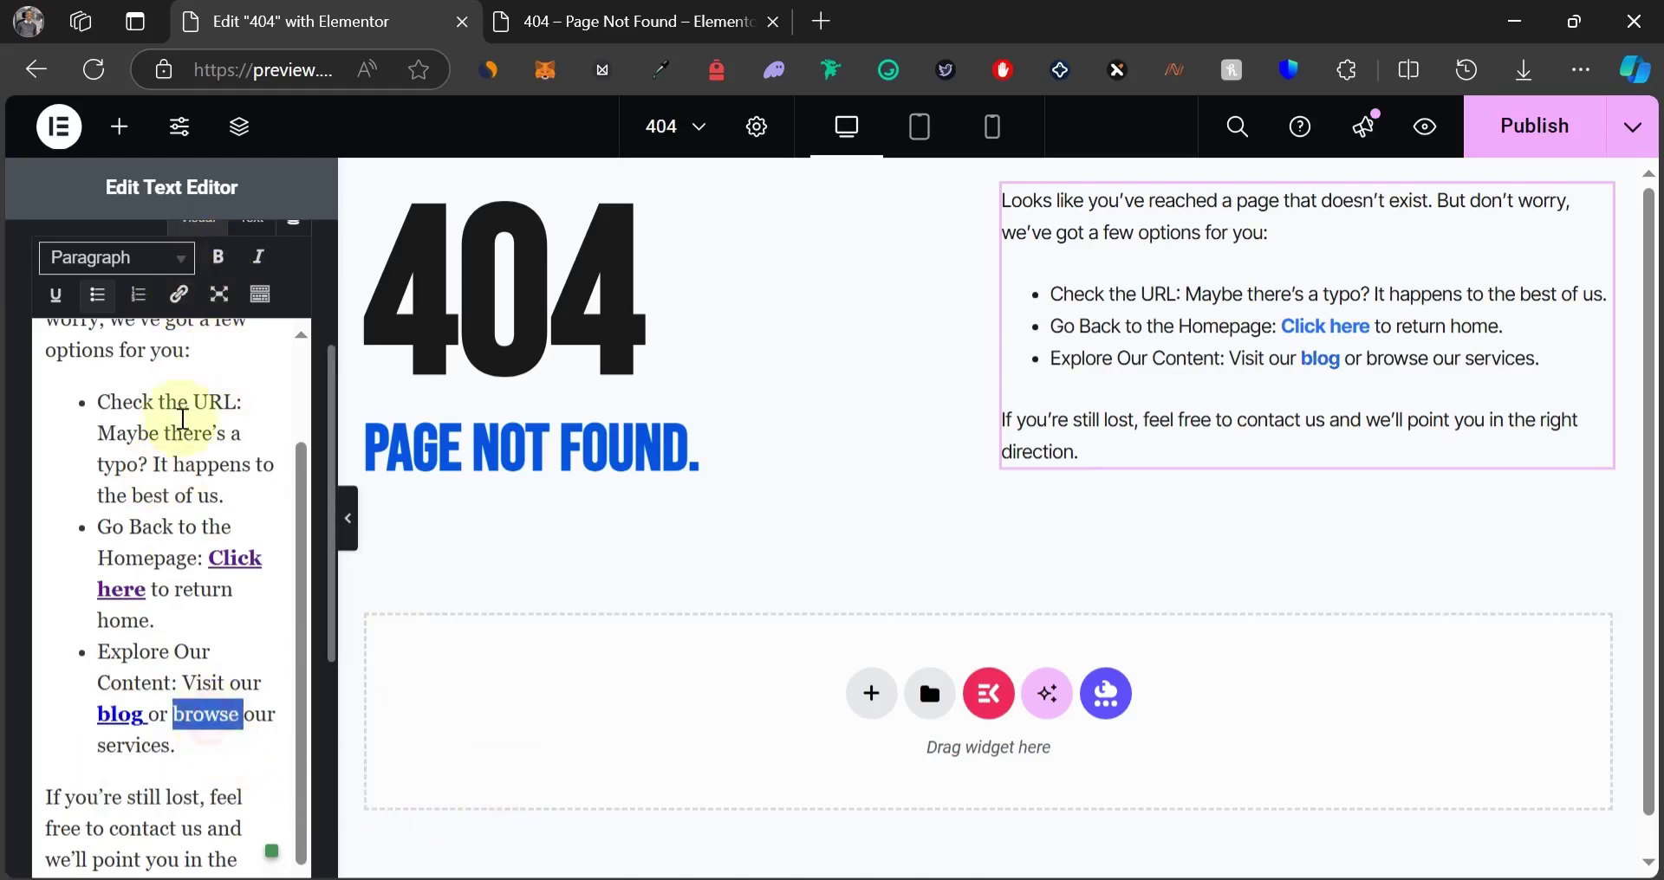
left_click(218, 257)
left_click(180, 299)
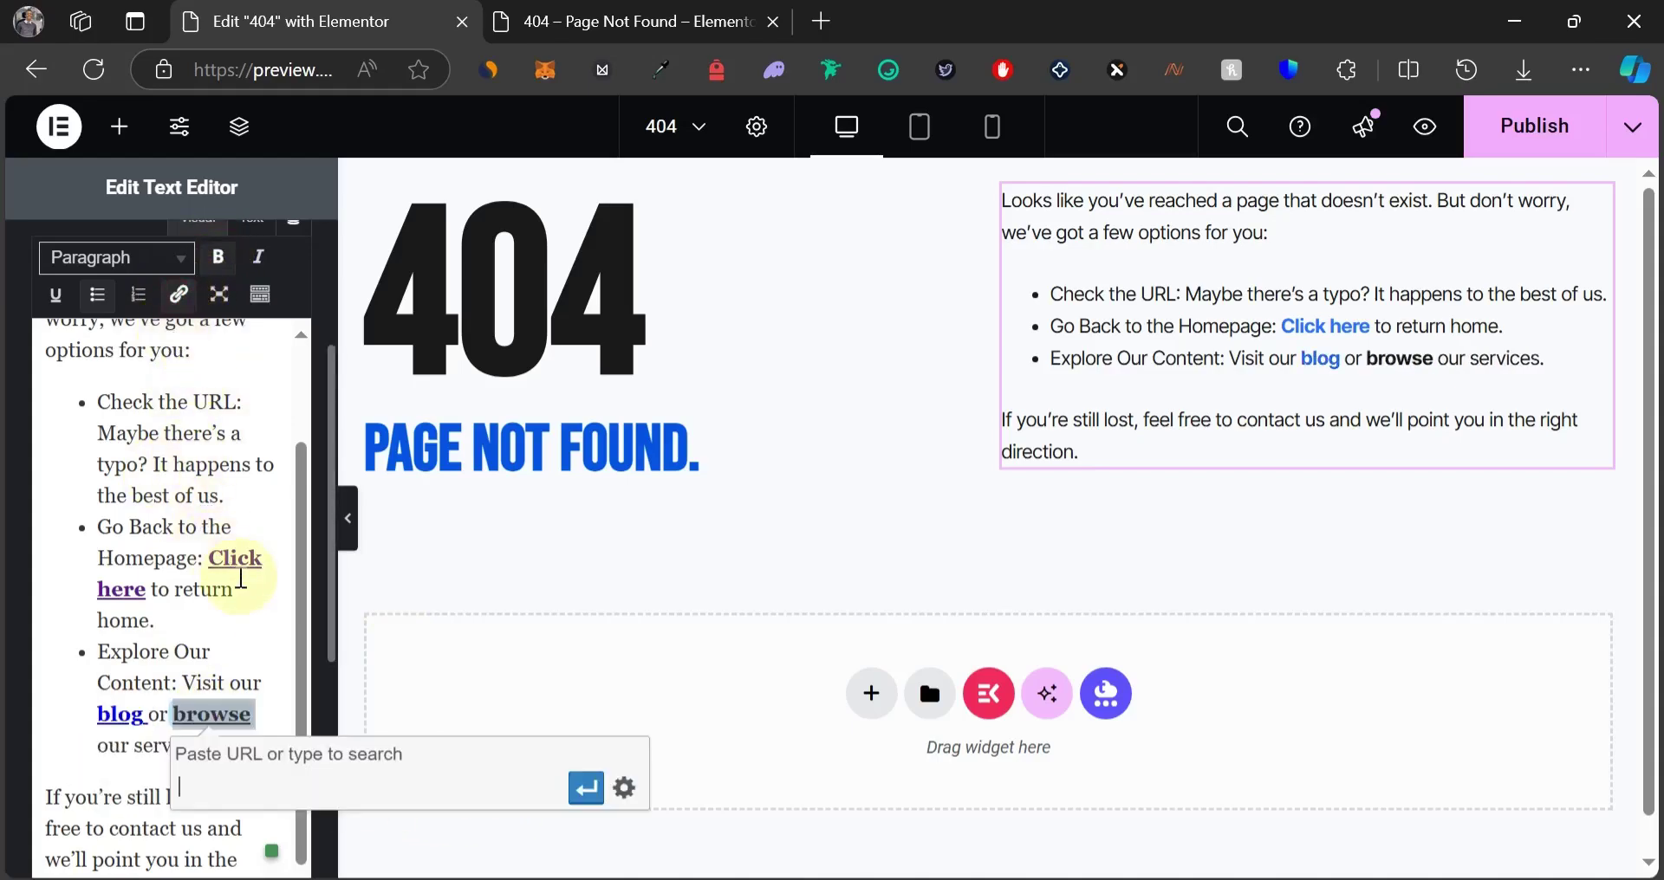
type("#")
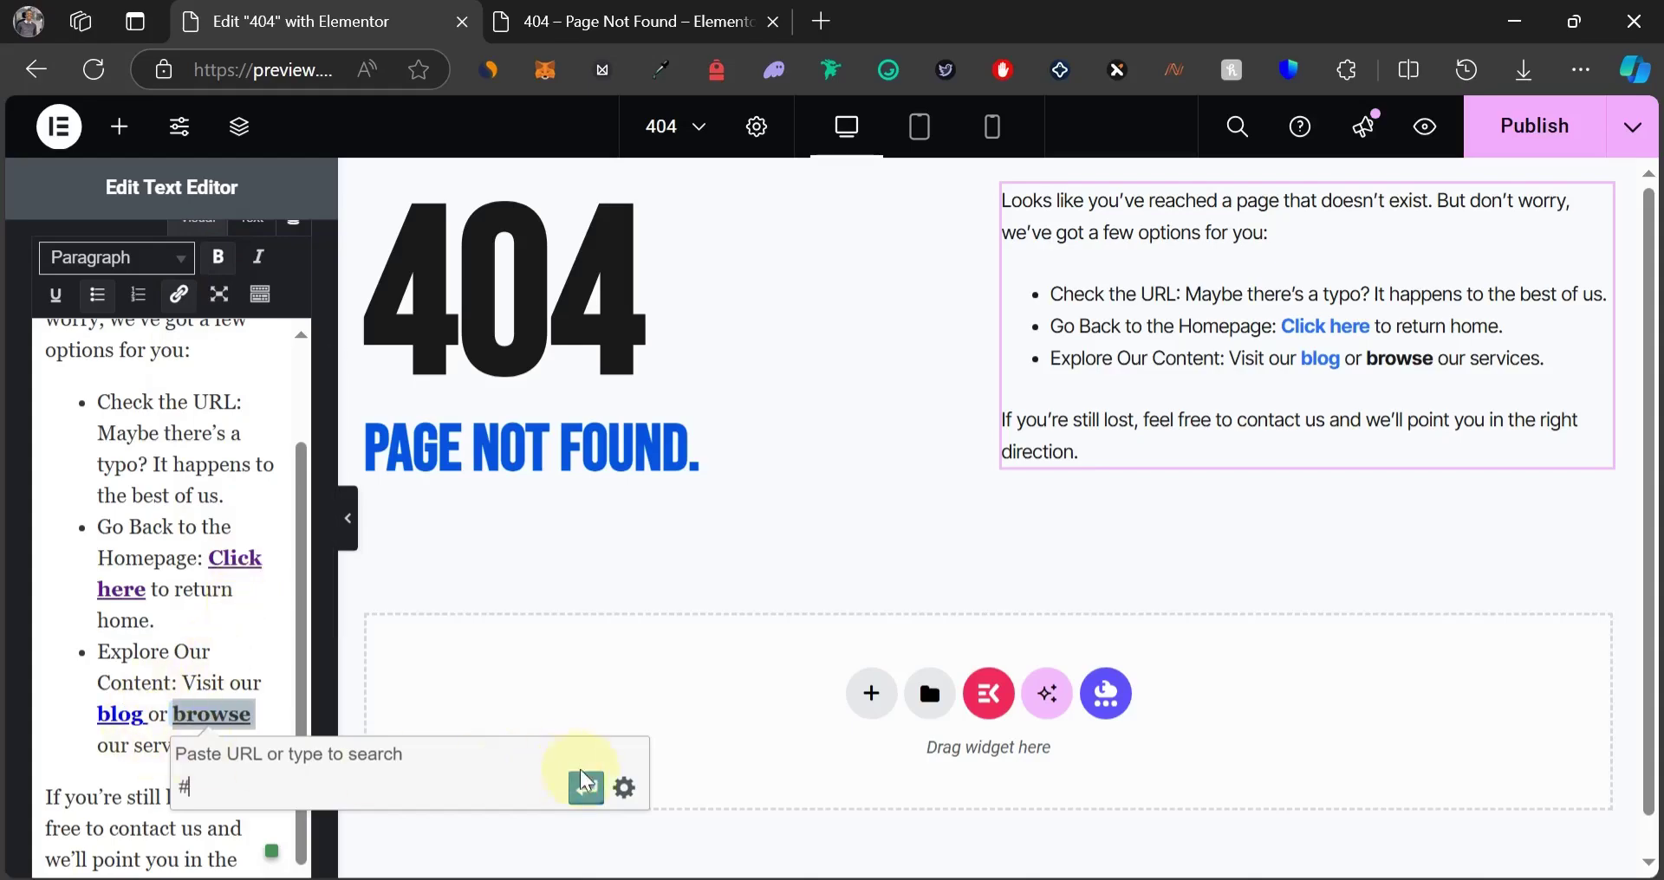
left_click(586, 790)
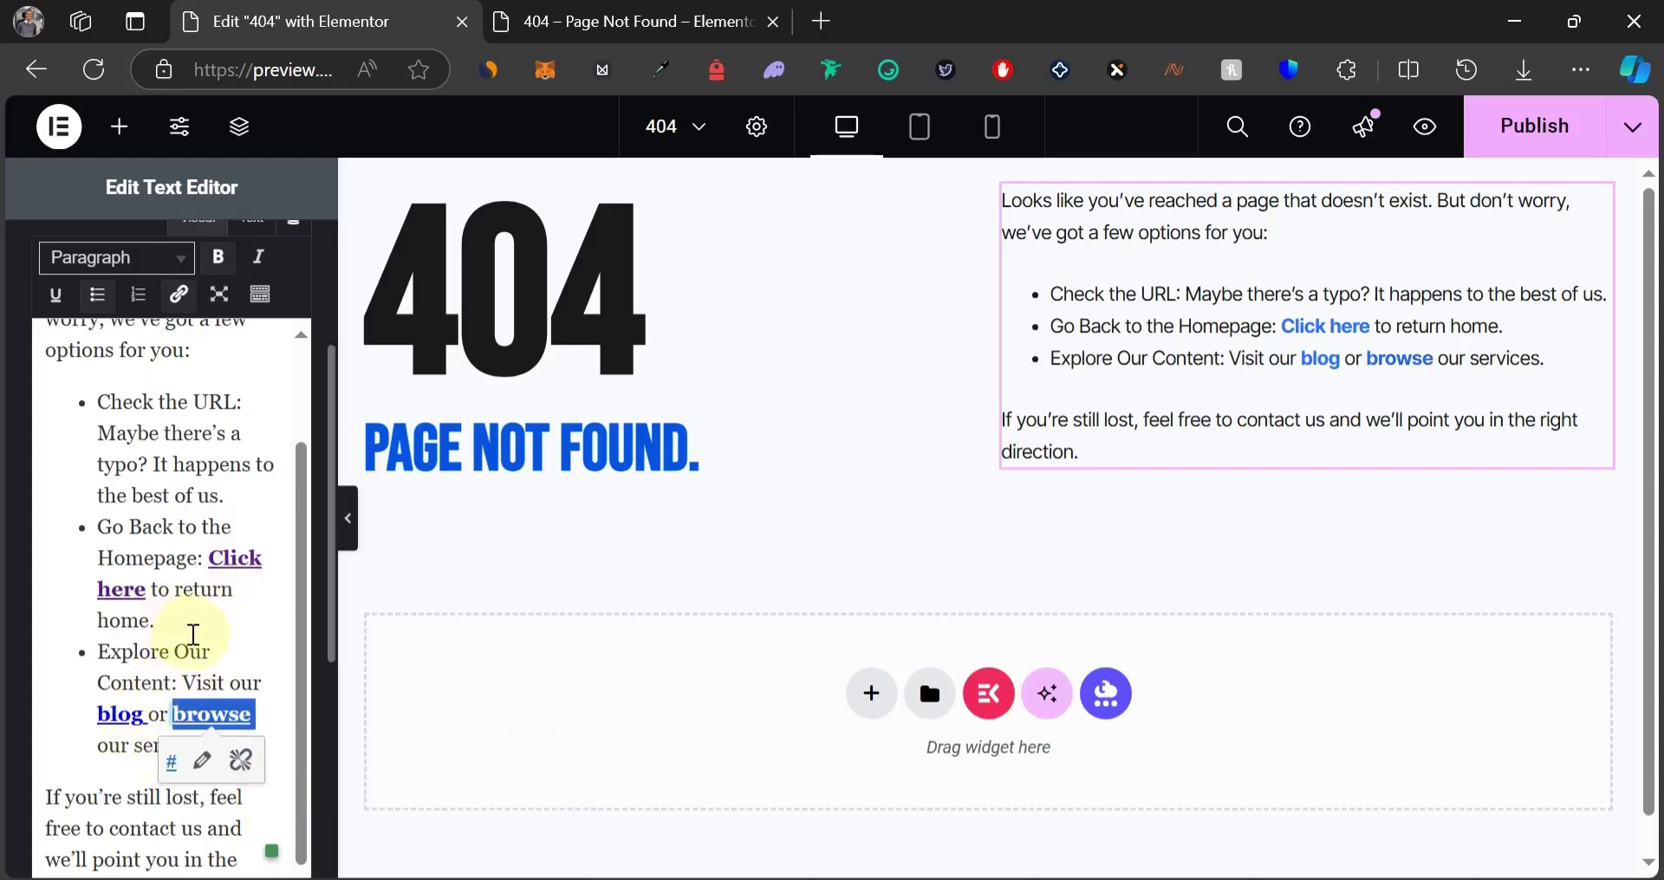
left_click(193, 634)
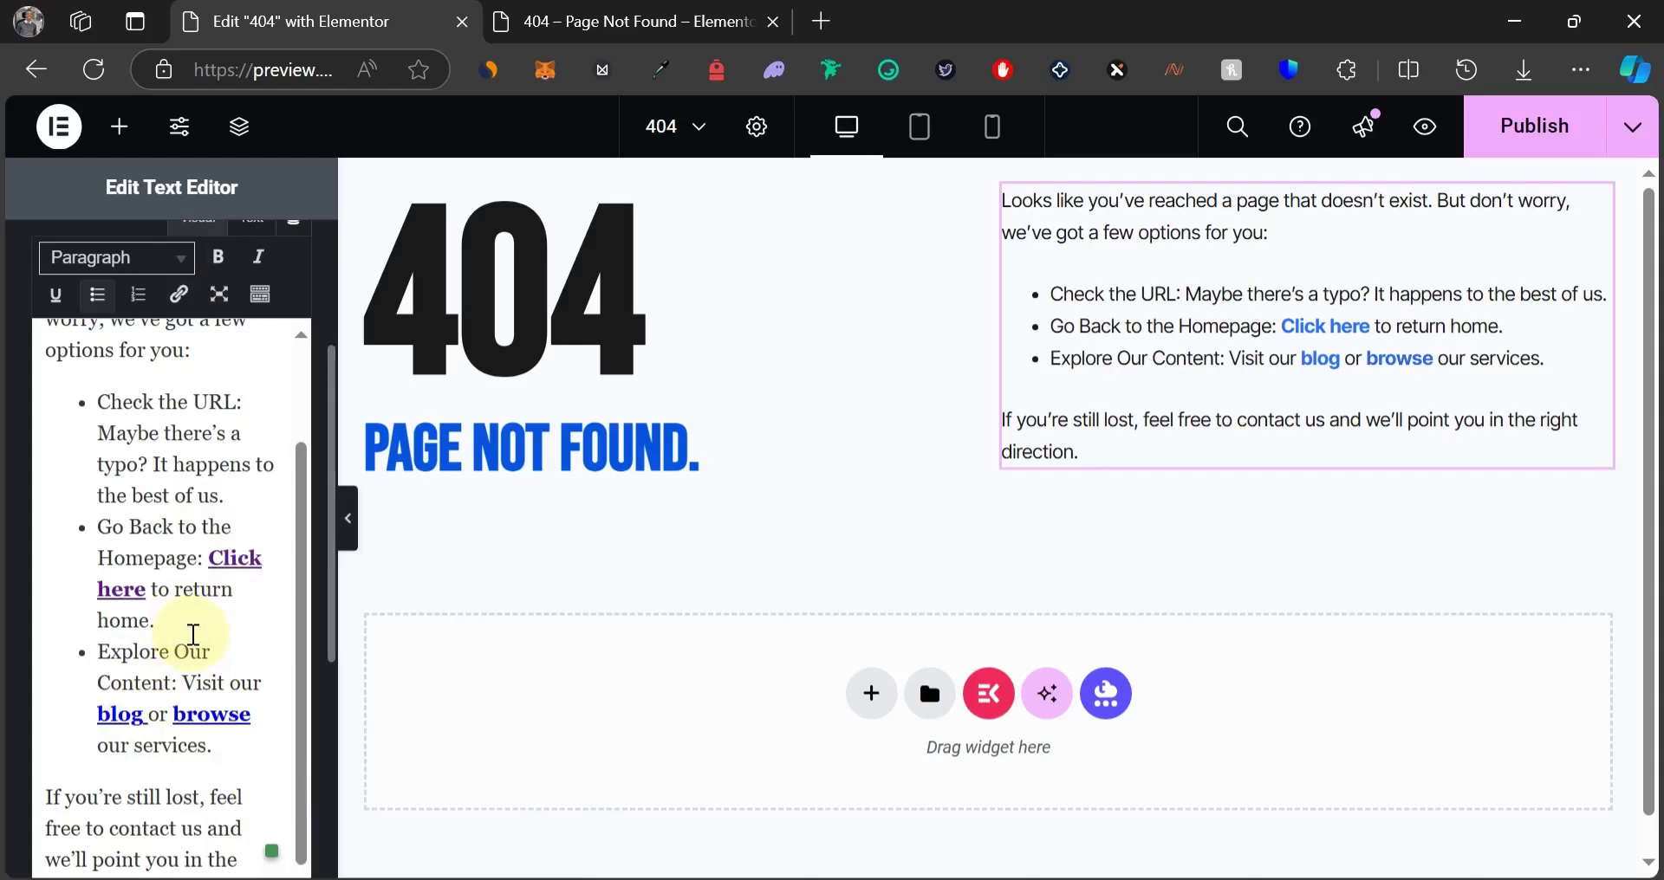
Make "contact us" in the closing paragraph bold, link it to "#", and preview the layout at full width.
scroll(209, 605, "down", 1)
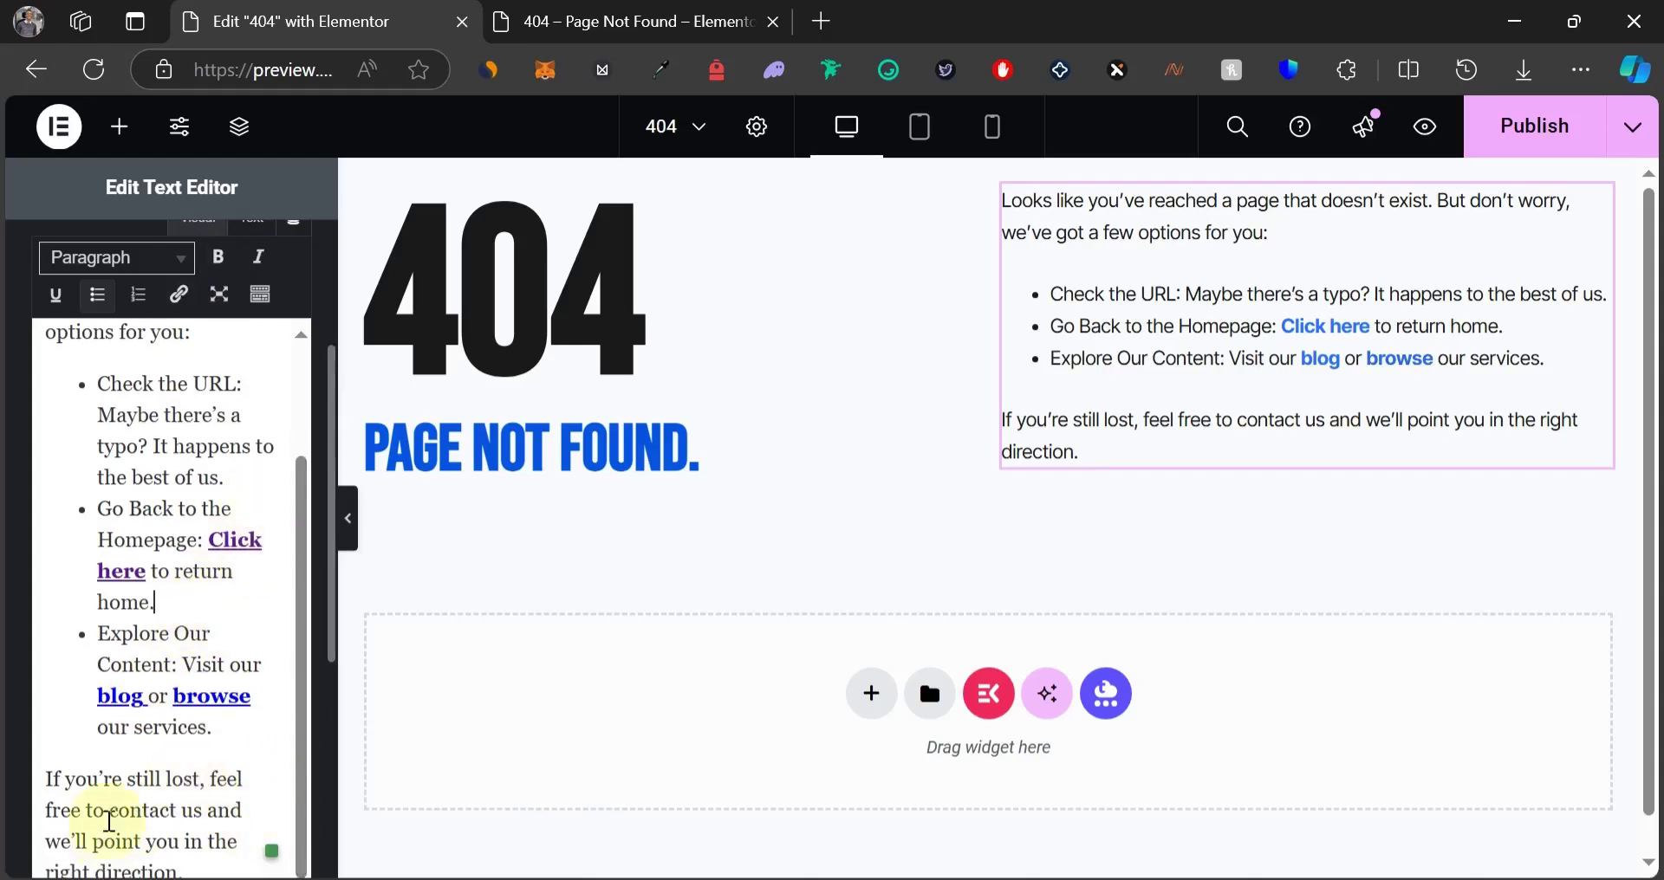
left_click_drag(111, 812, 203, 812)
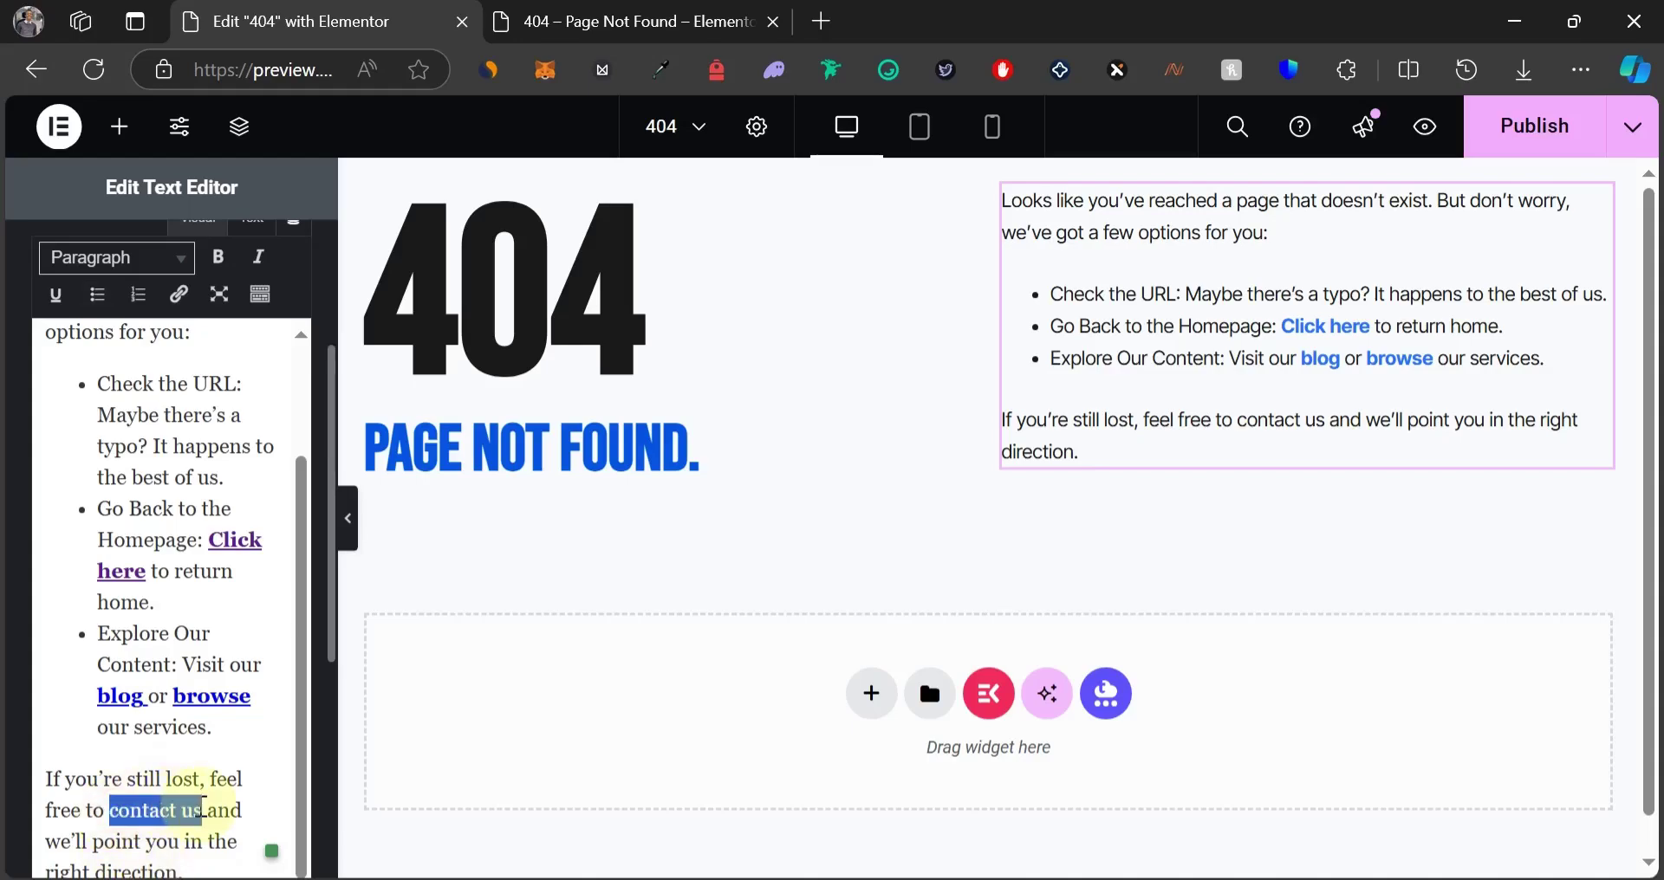
key("ctrl+b")
left_click(178, 295)
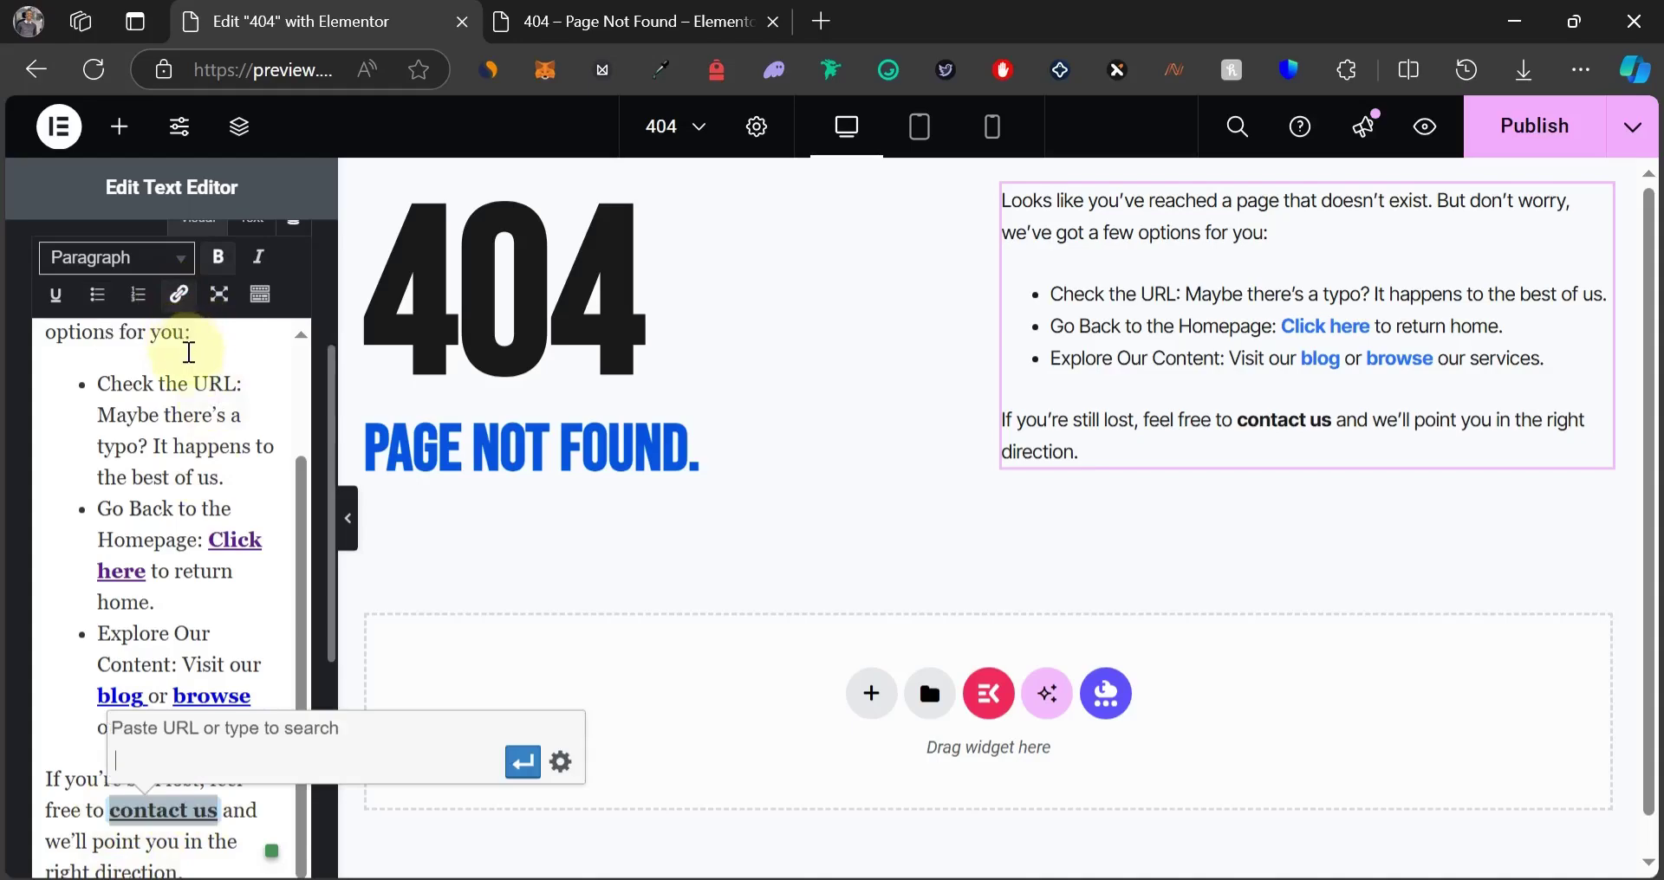
type("#")
left_click(522, 762)
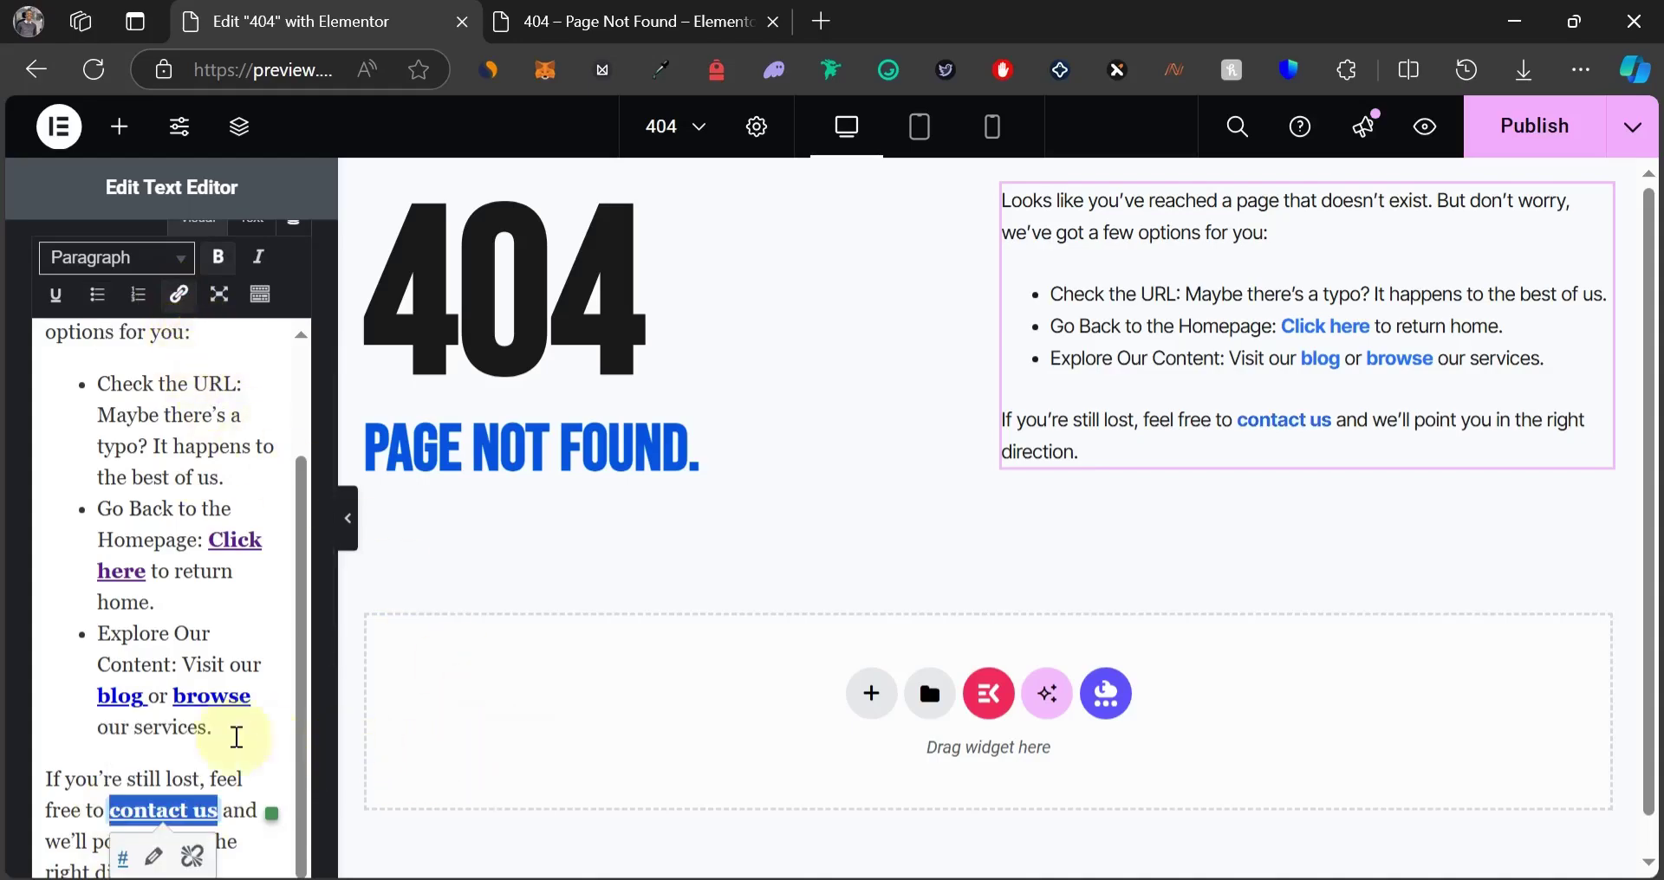
left_click(122, 633)
left_click(355, 520)
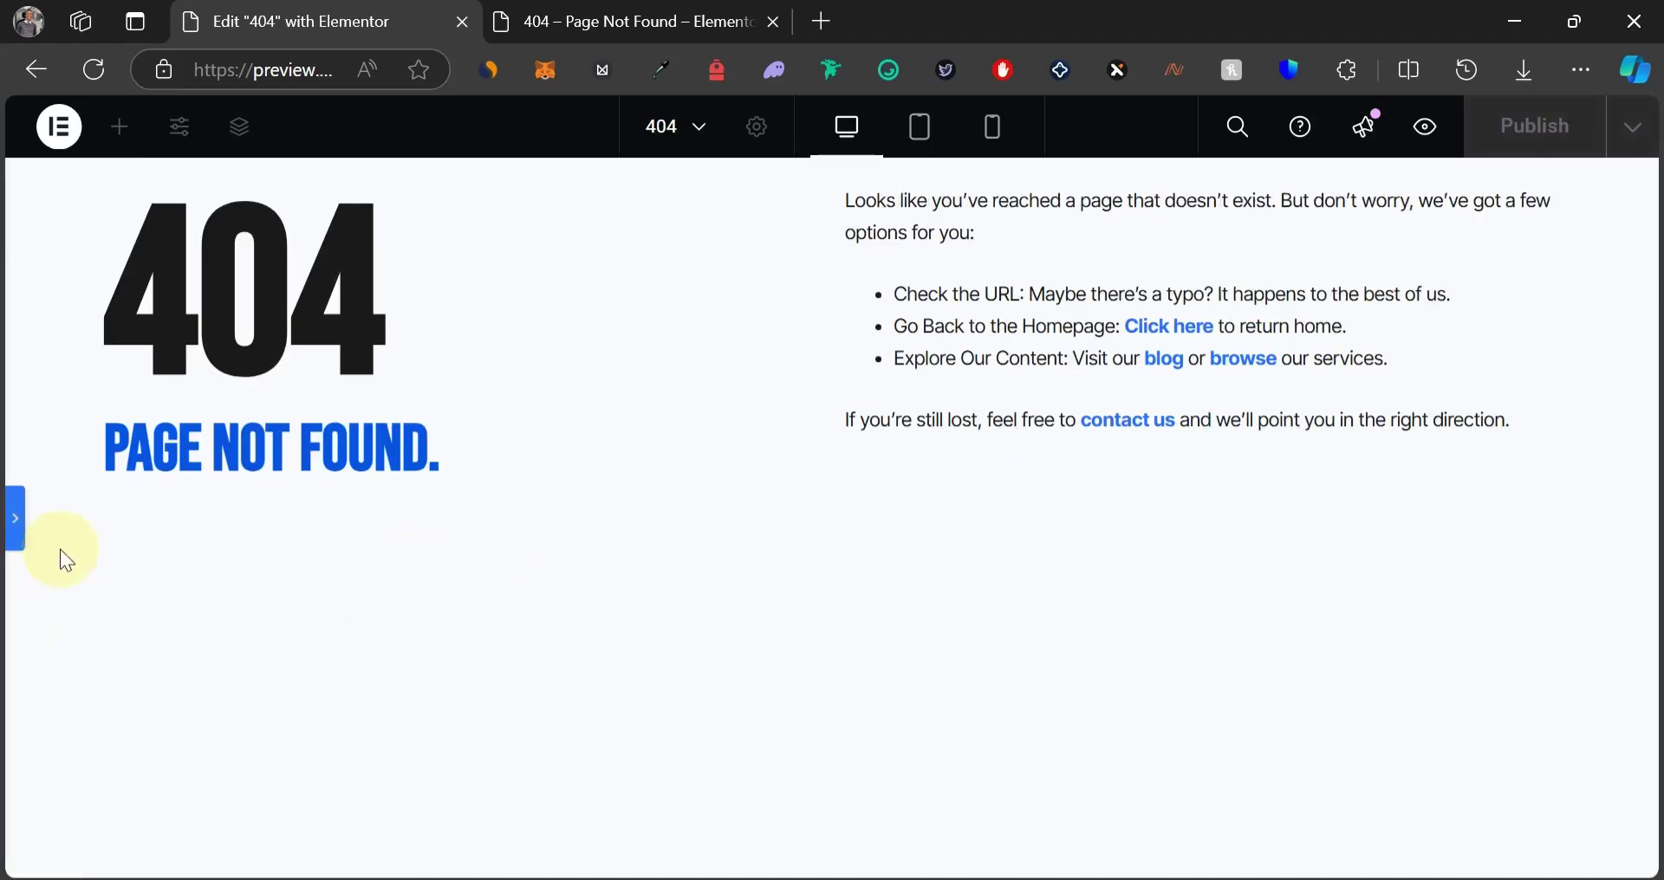
left_click(13, 520)
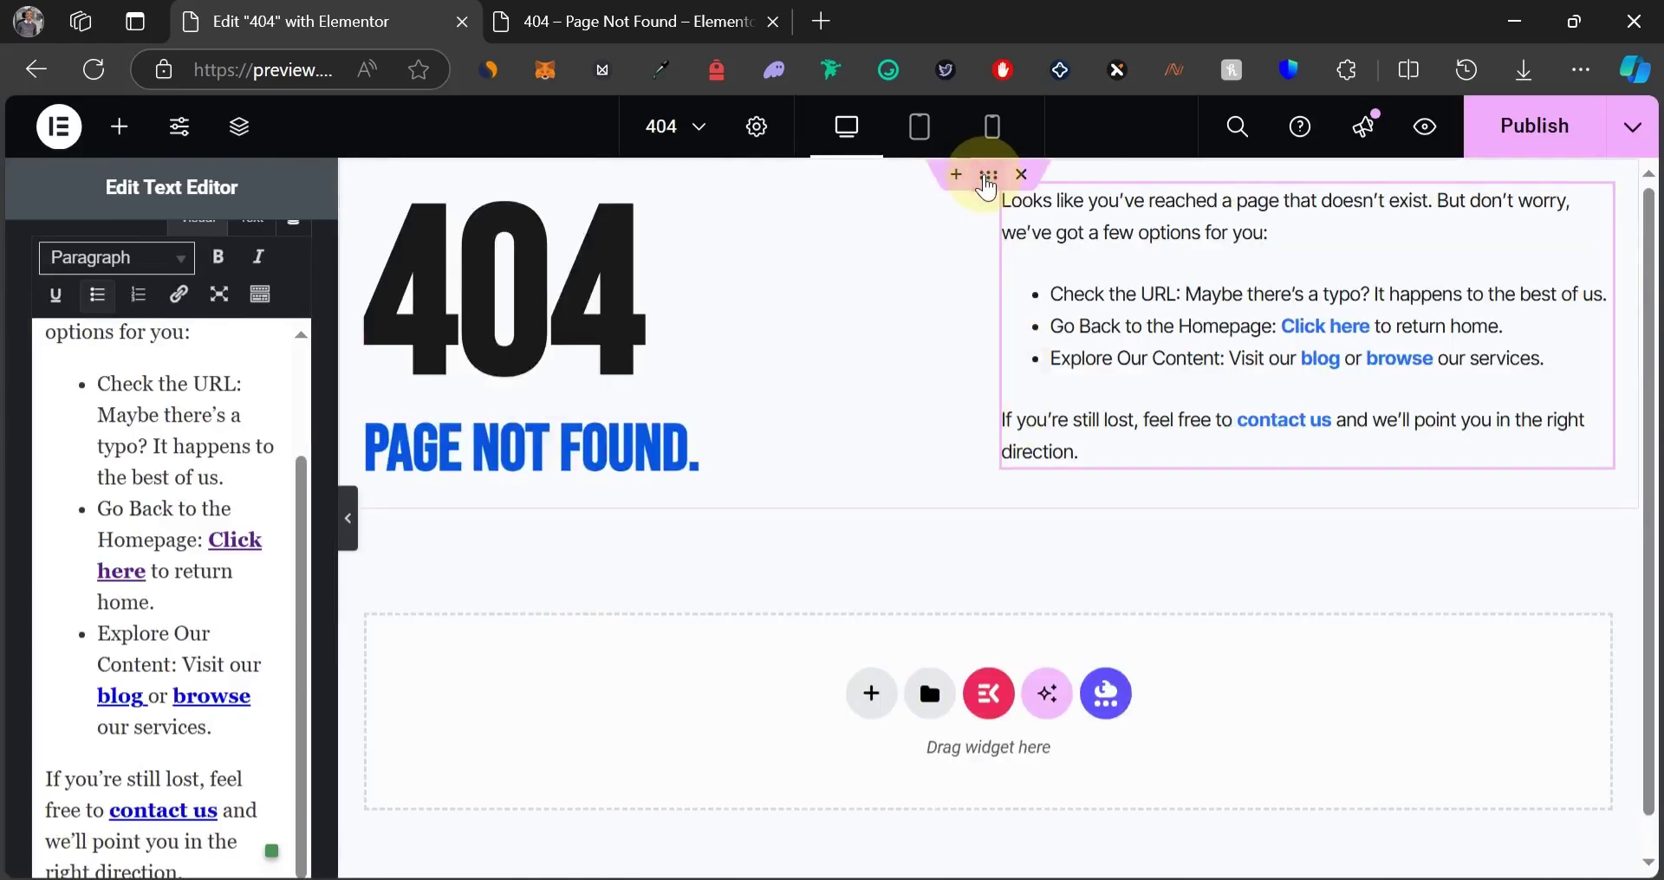
Set the outer container's padding to 200 px on all sides and check the spacing at full width.
left_click(988, 178)
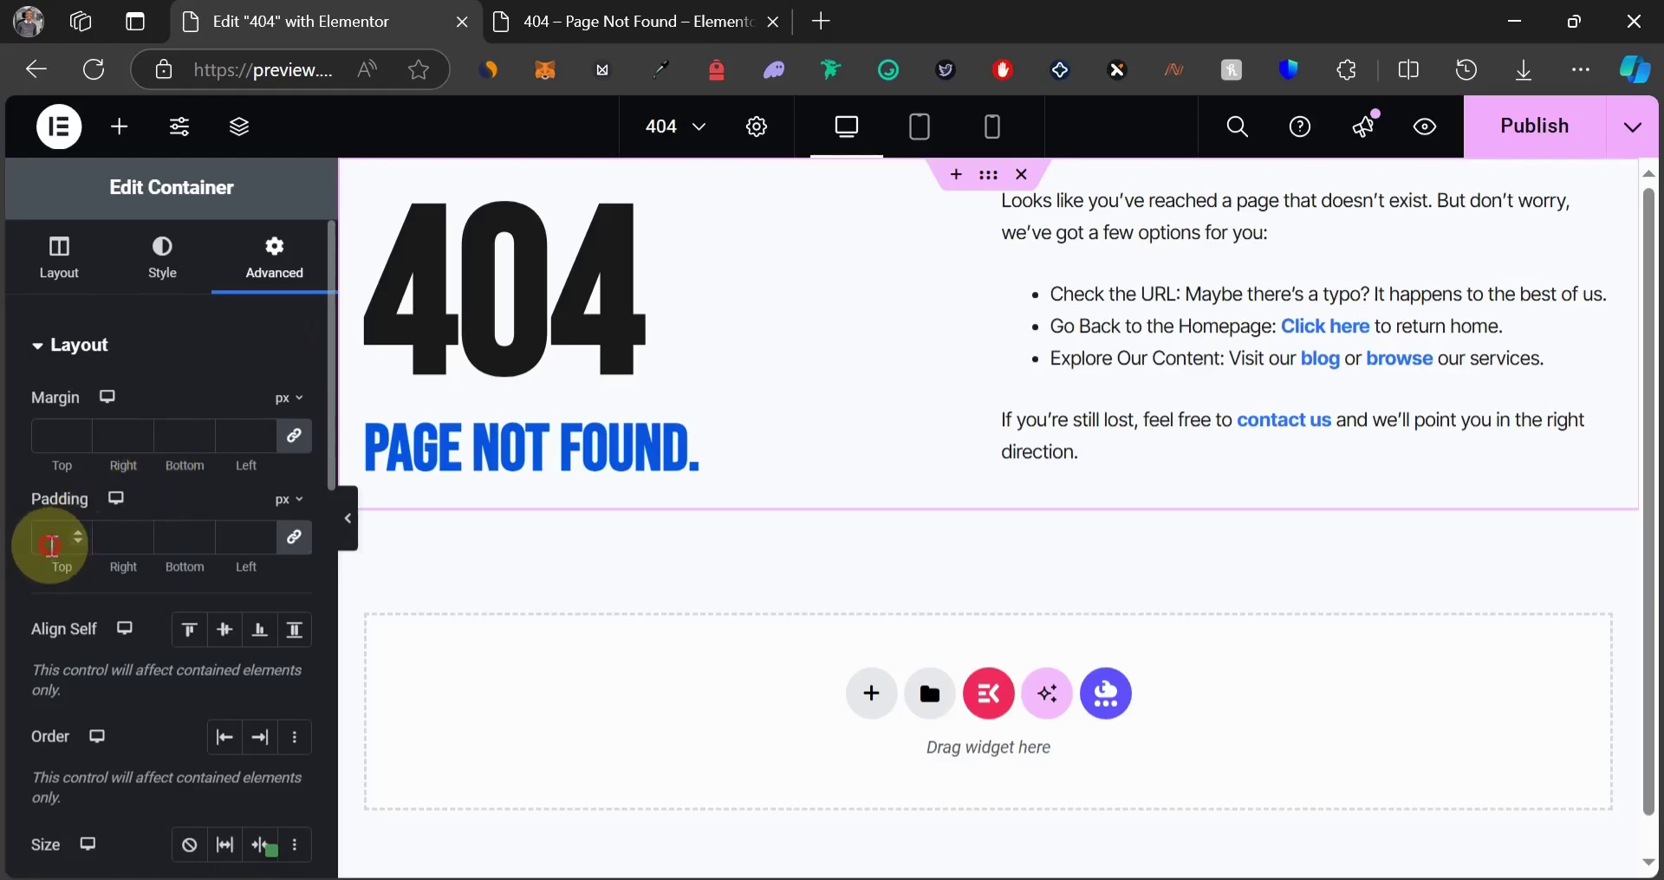
left_click(52, 543)
type("20")
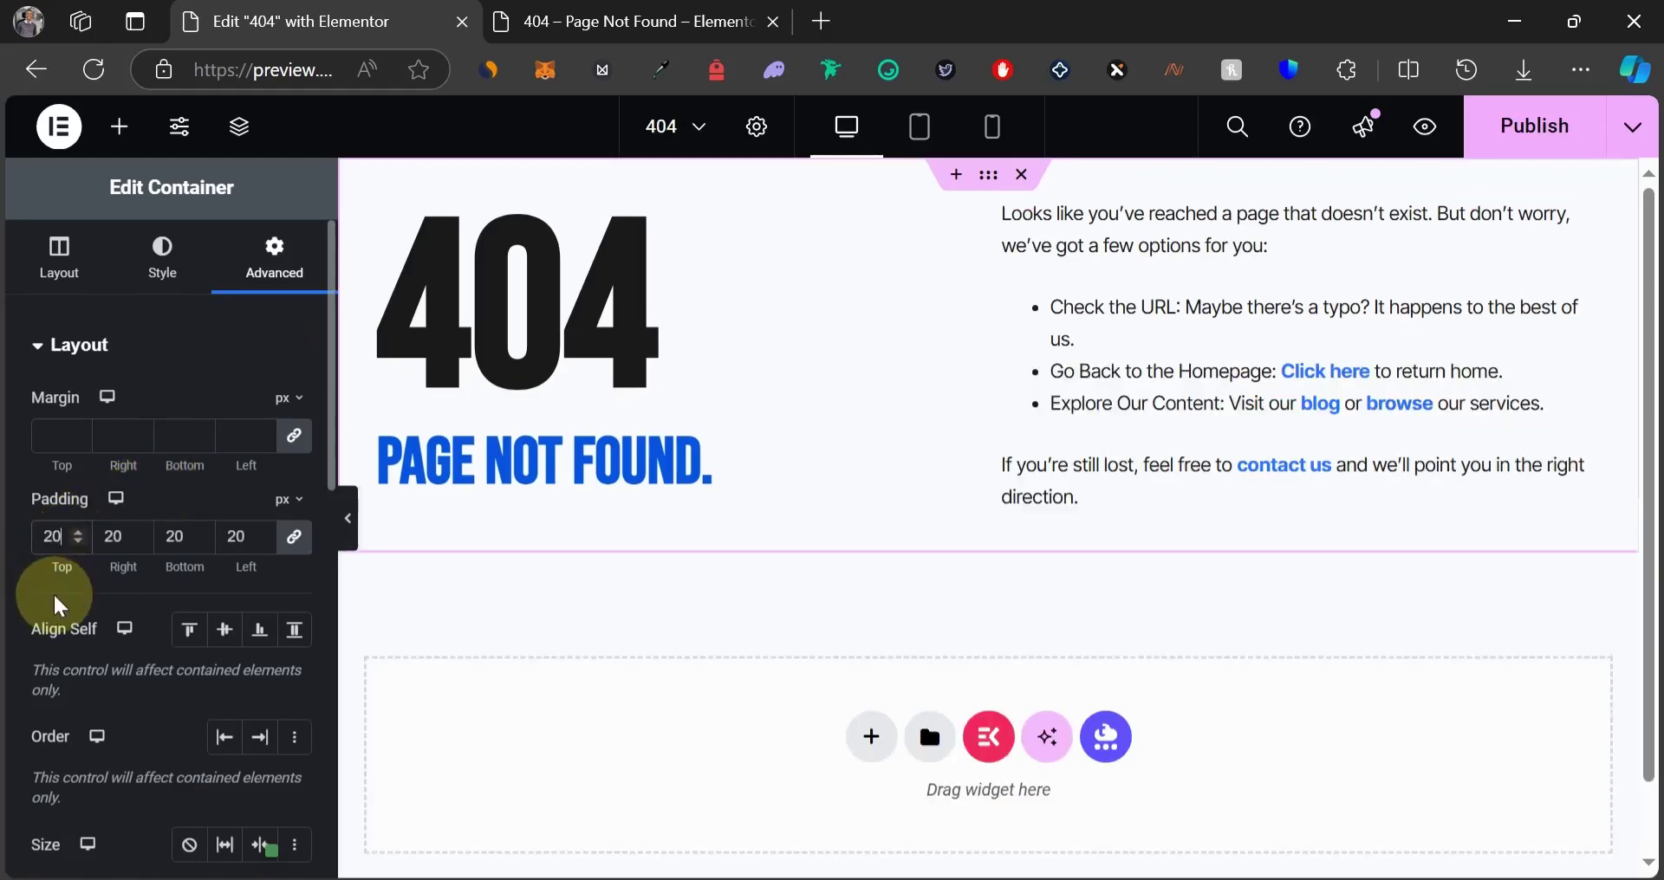
type("0")
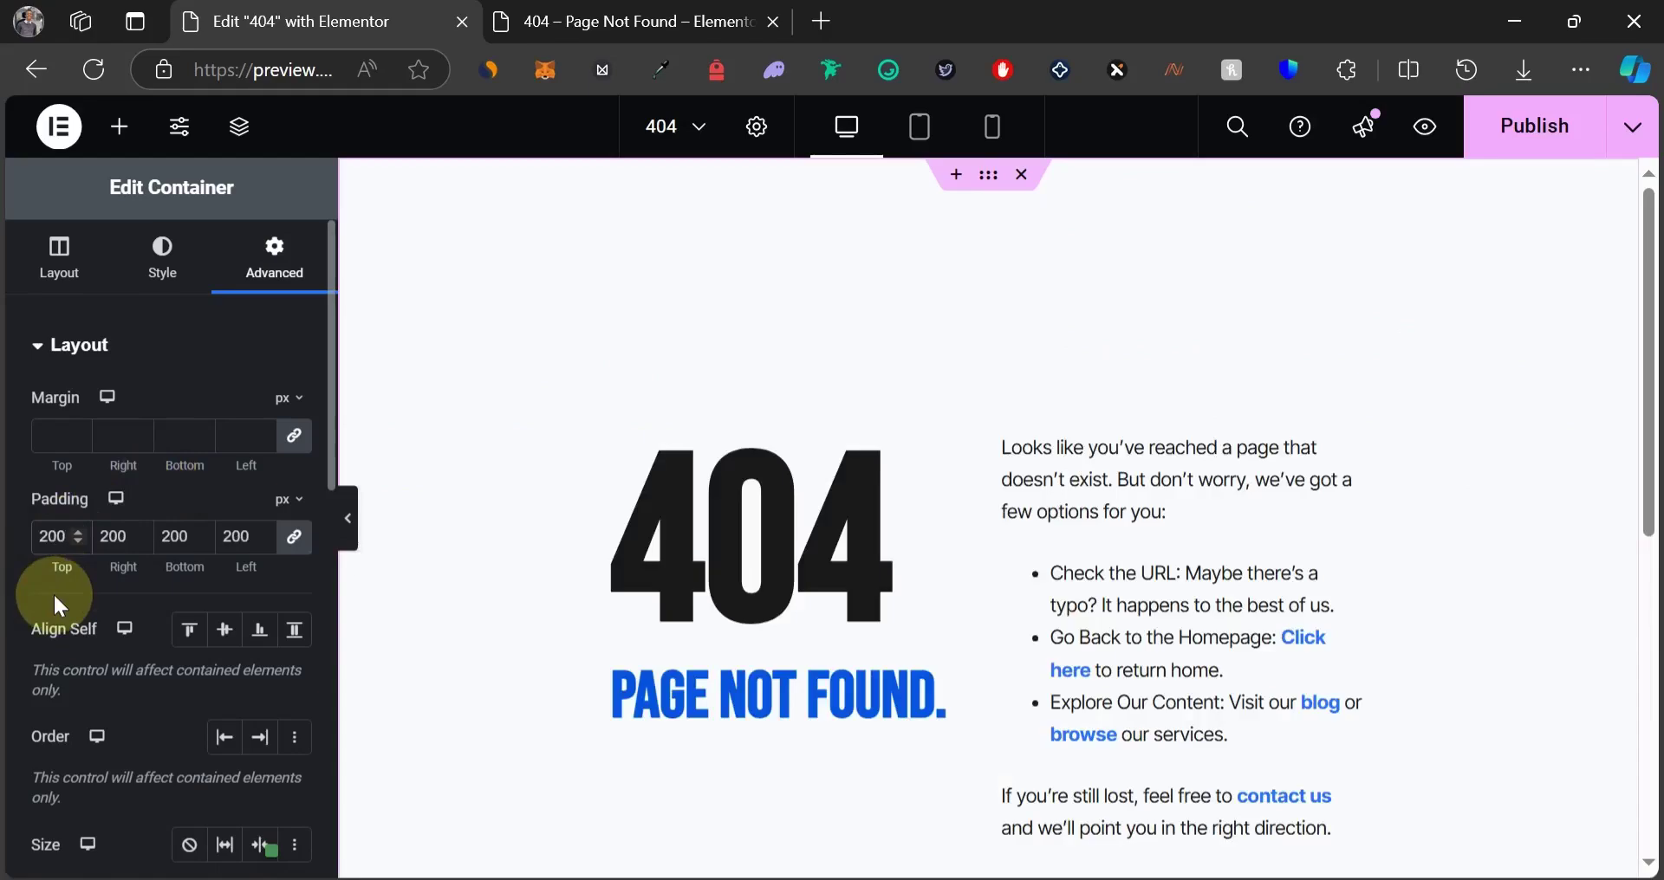
left_click(352, 531)
scroll(39, 580, "up", 2)
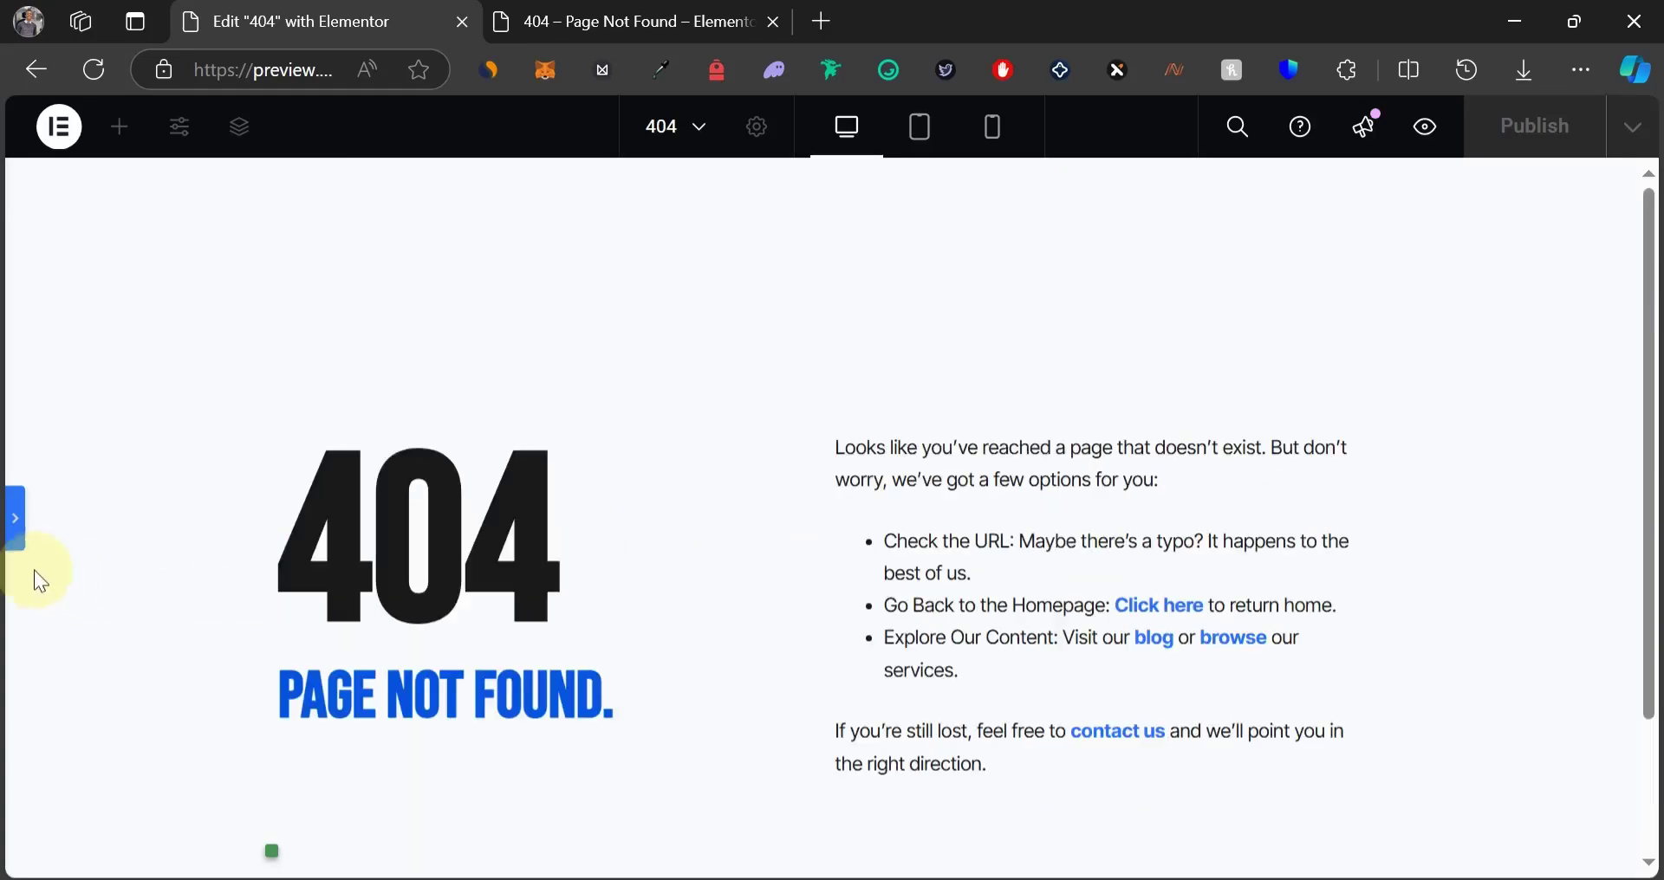
left_click(16, 520)
scroll(813, 572, "down", 3)
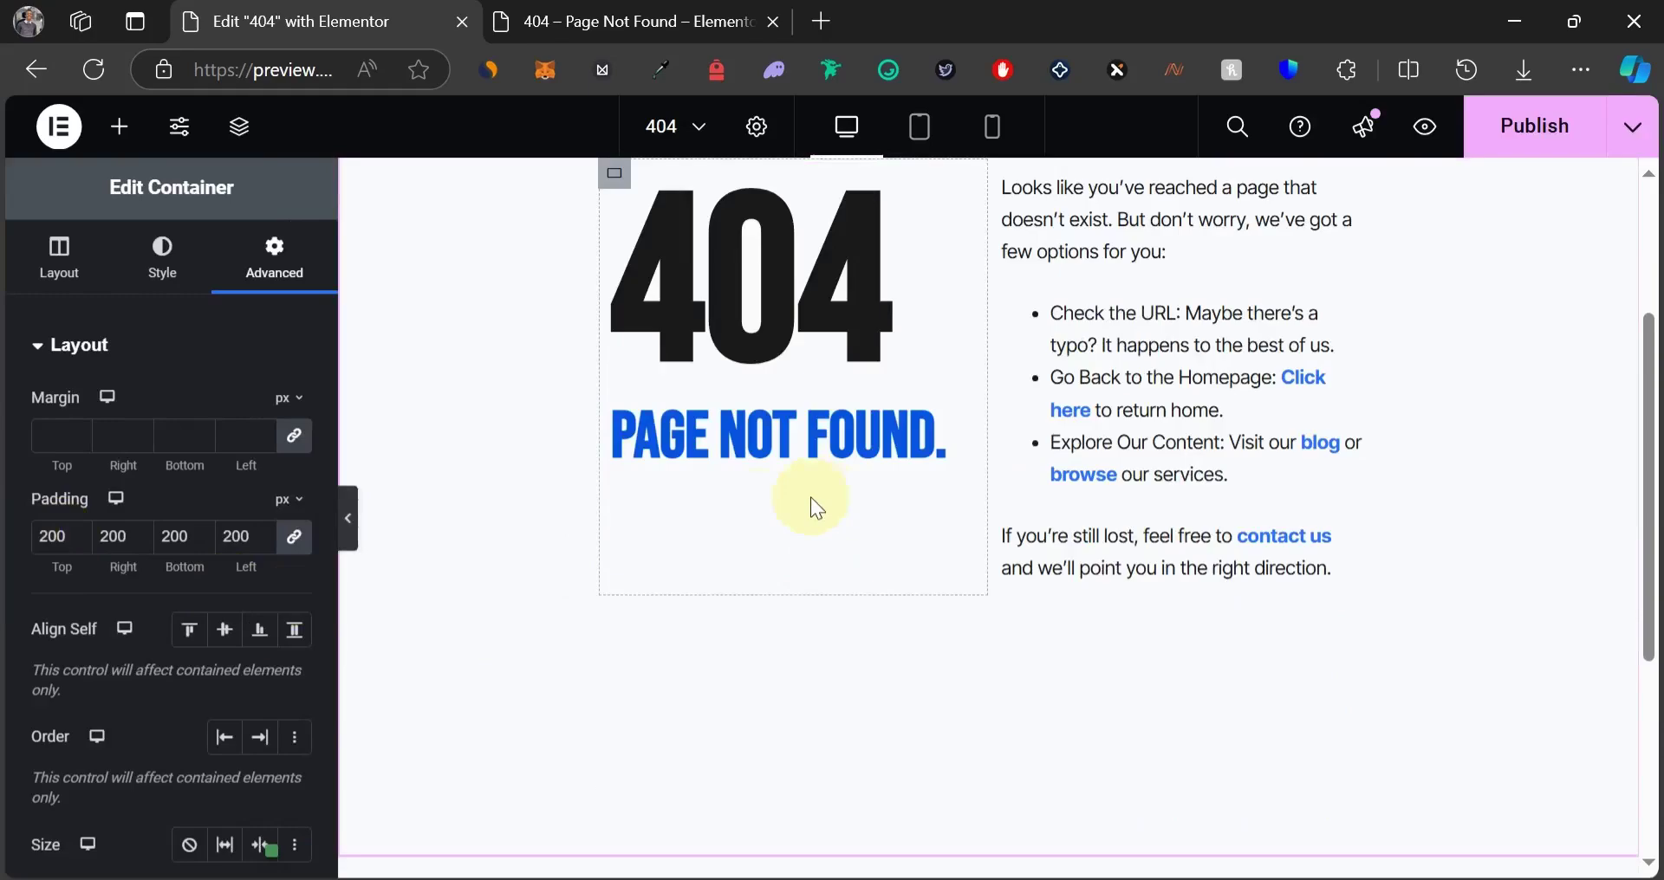
scroll(929, 229, "up", 3)
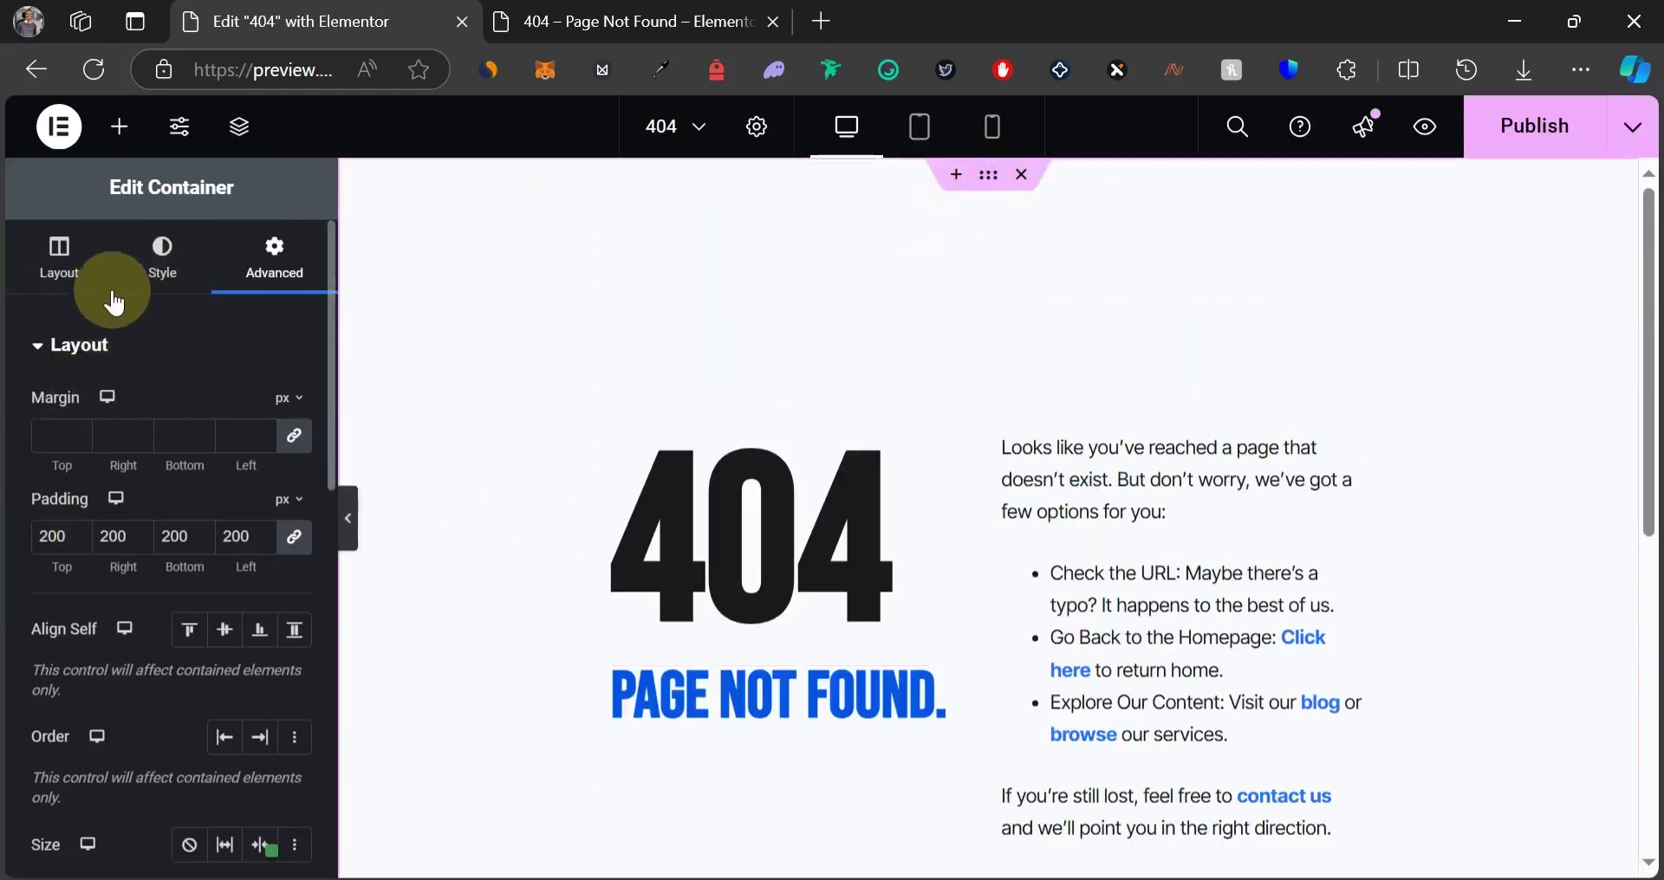
Set the outer container's minimum height to 100 vh.
left_click(82, 276)
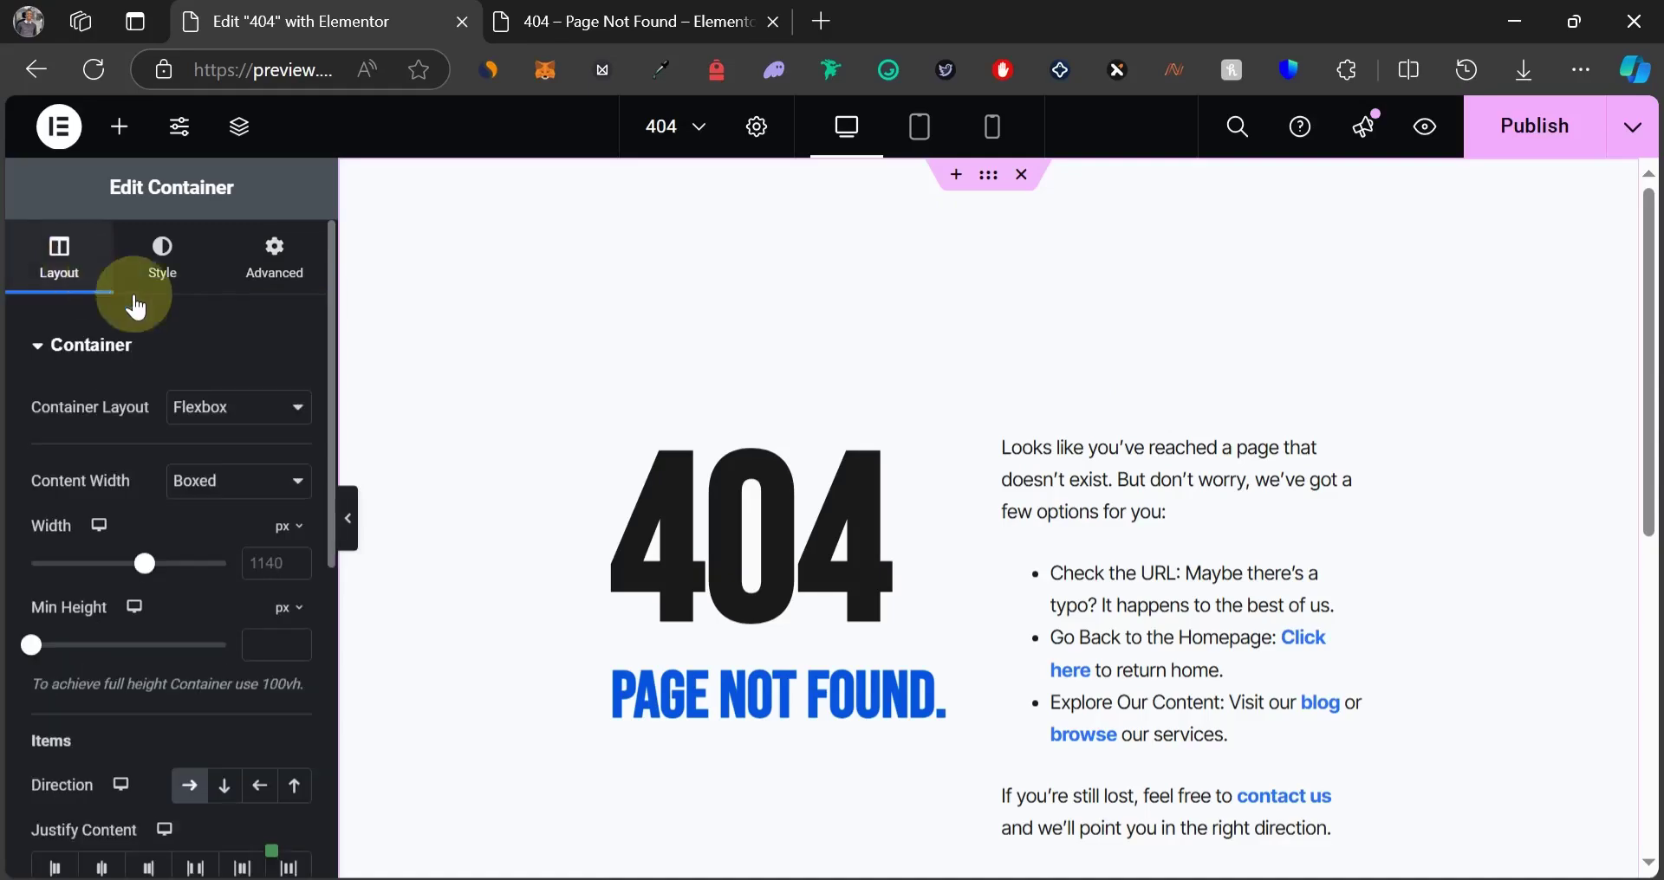
scroll(252, 468, "down", 3)
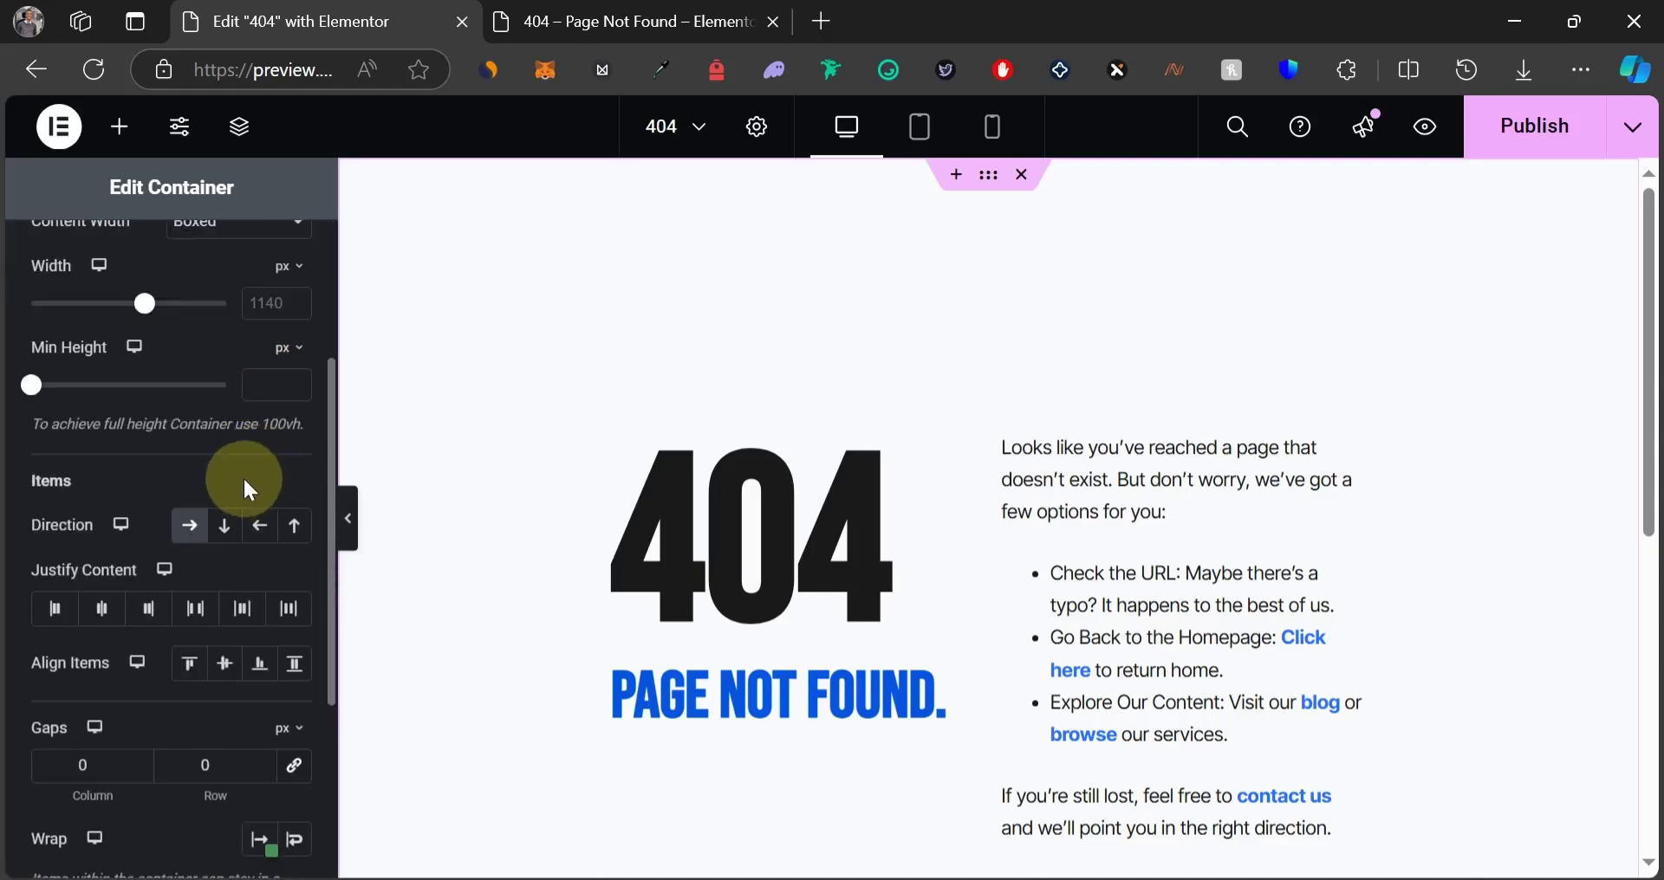
scroll(245, 435, "up", 2)
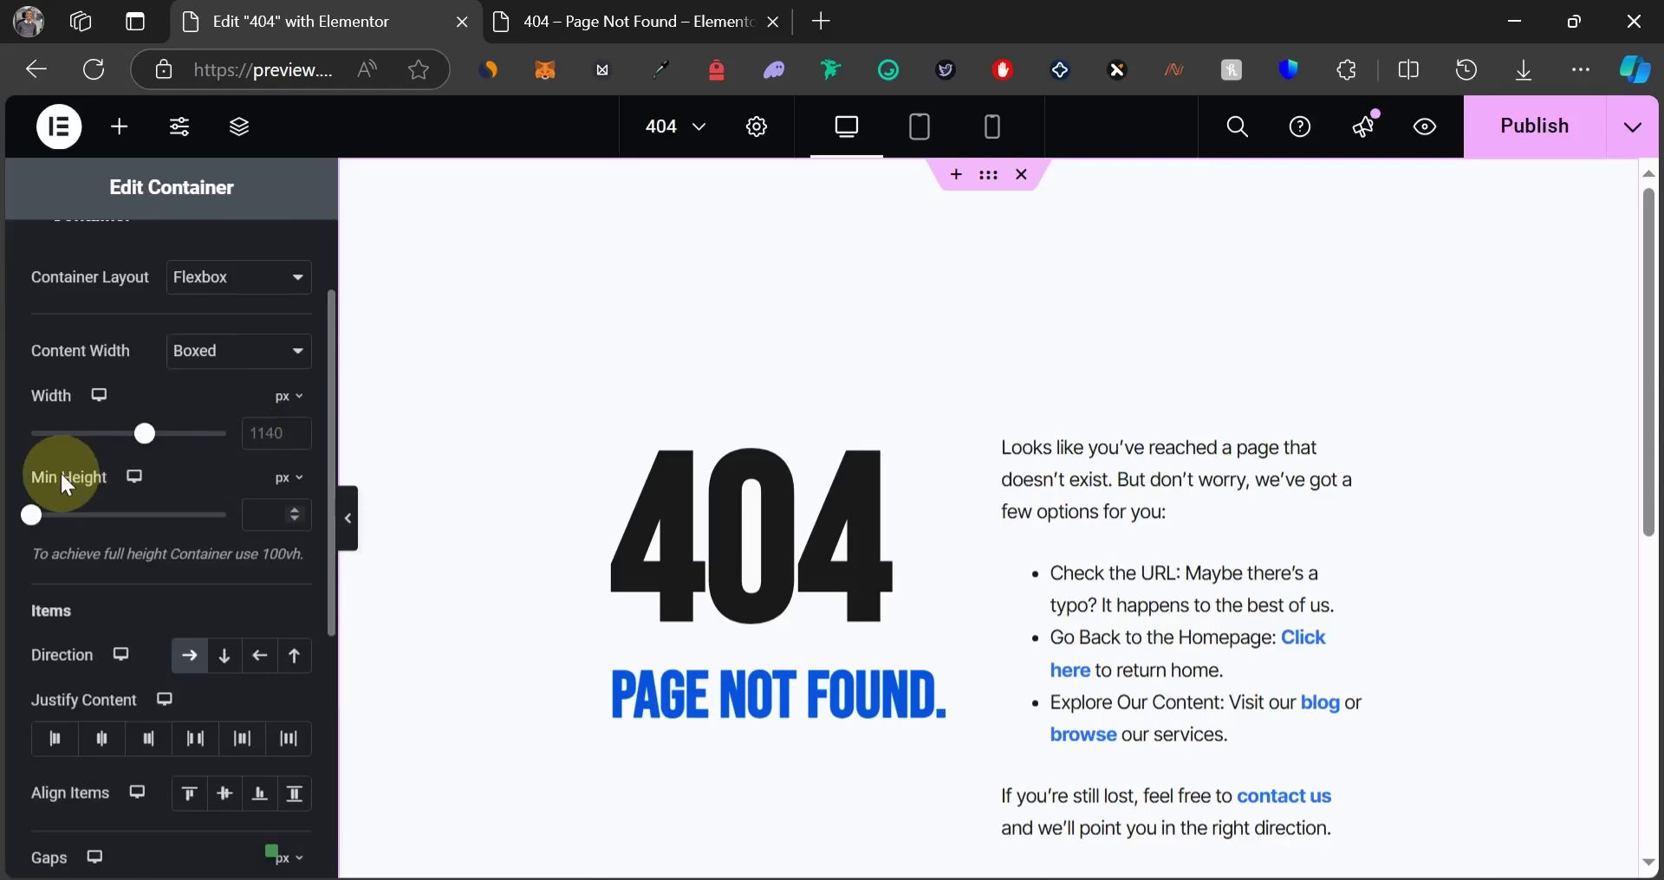
left_click(290, 477)
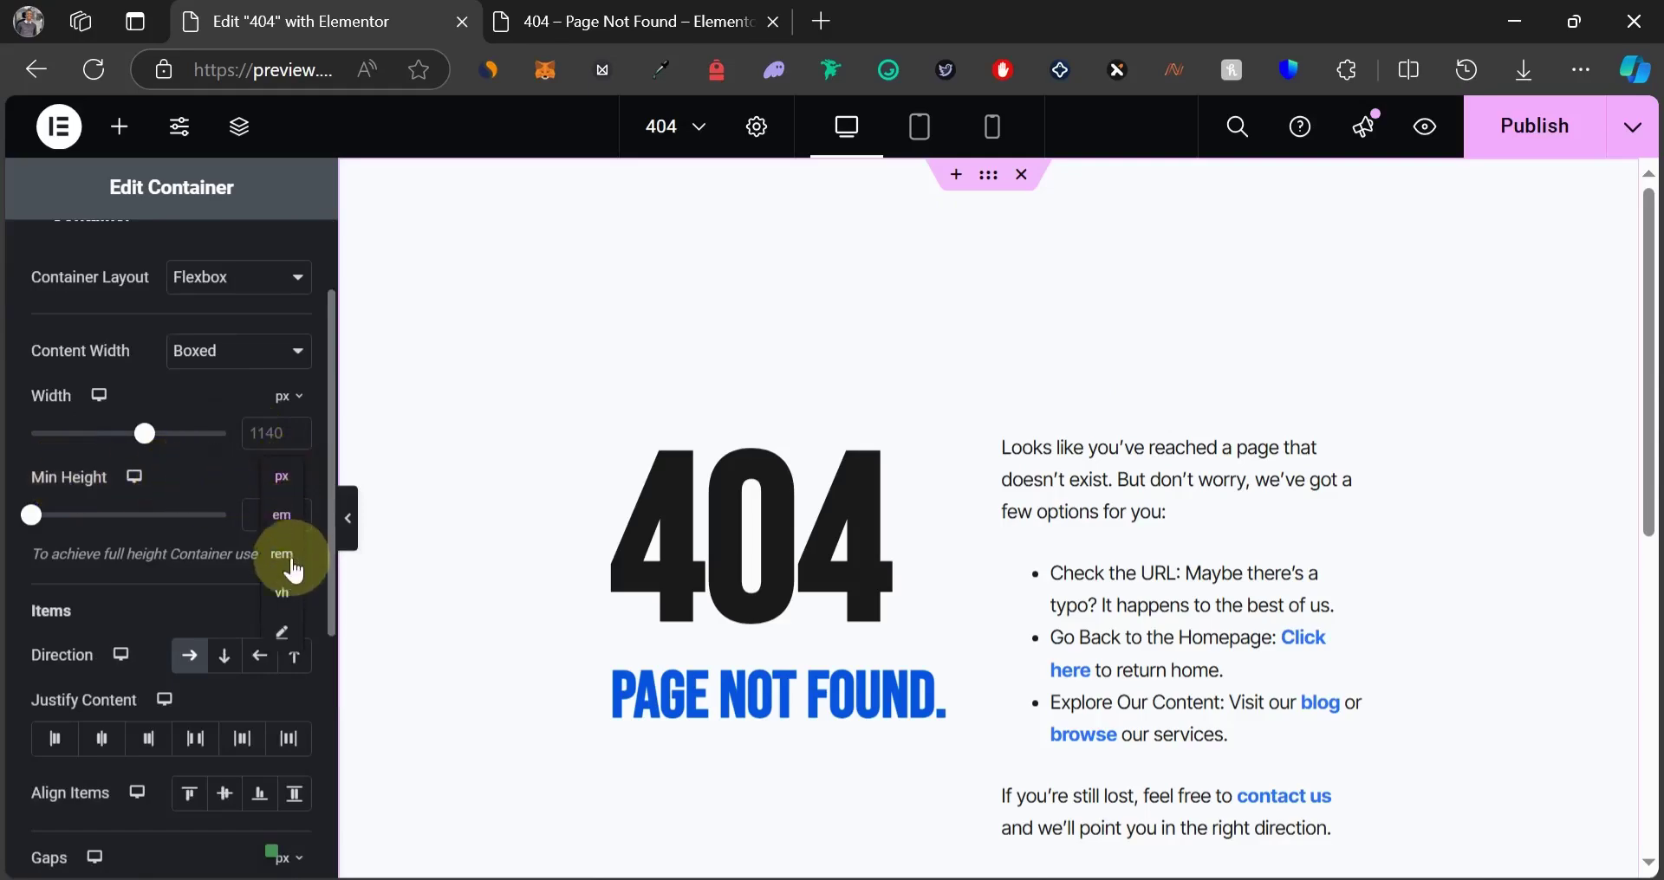
left_click(294, 595)
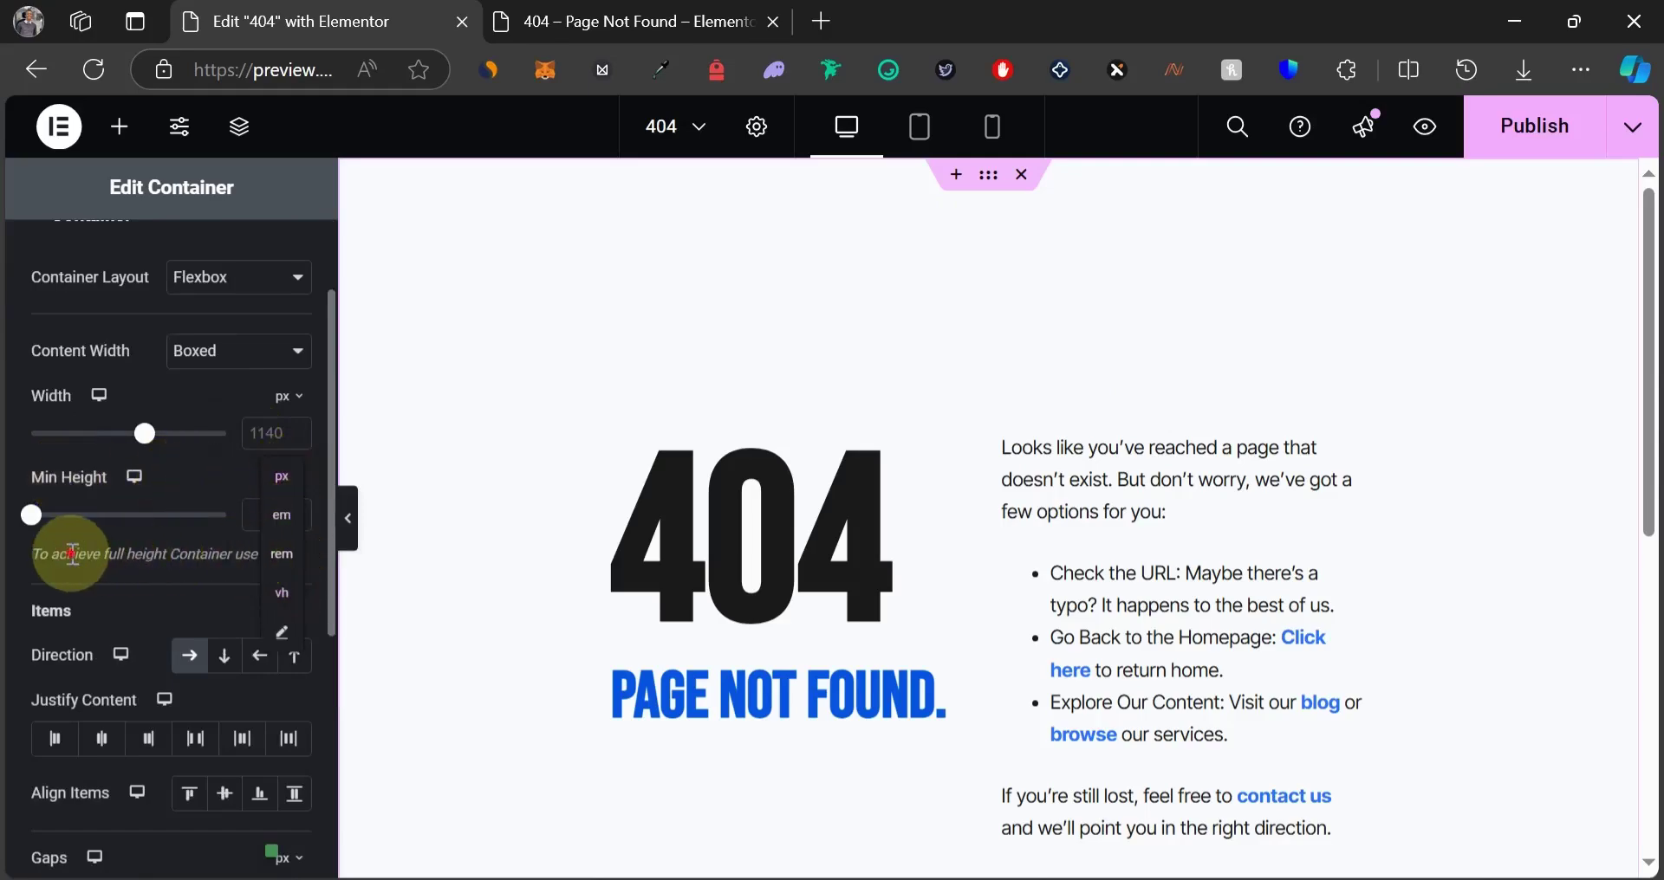
left_click_drag(74, 555, 279, 586)
left_click(273, 518)
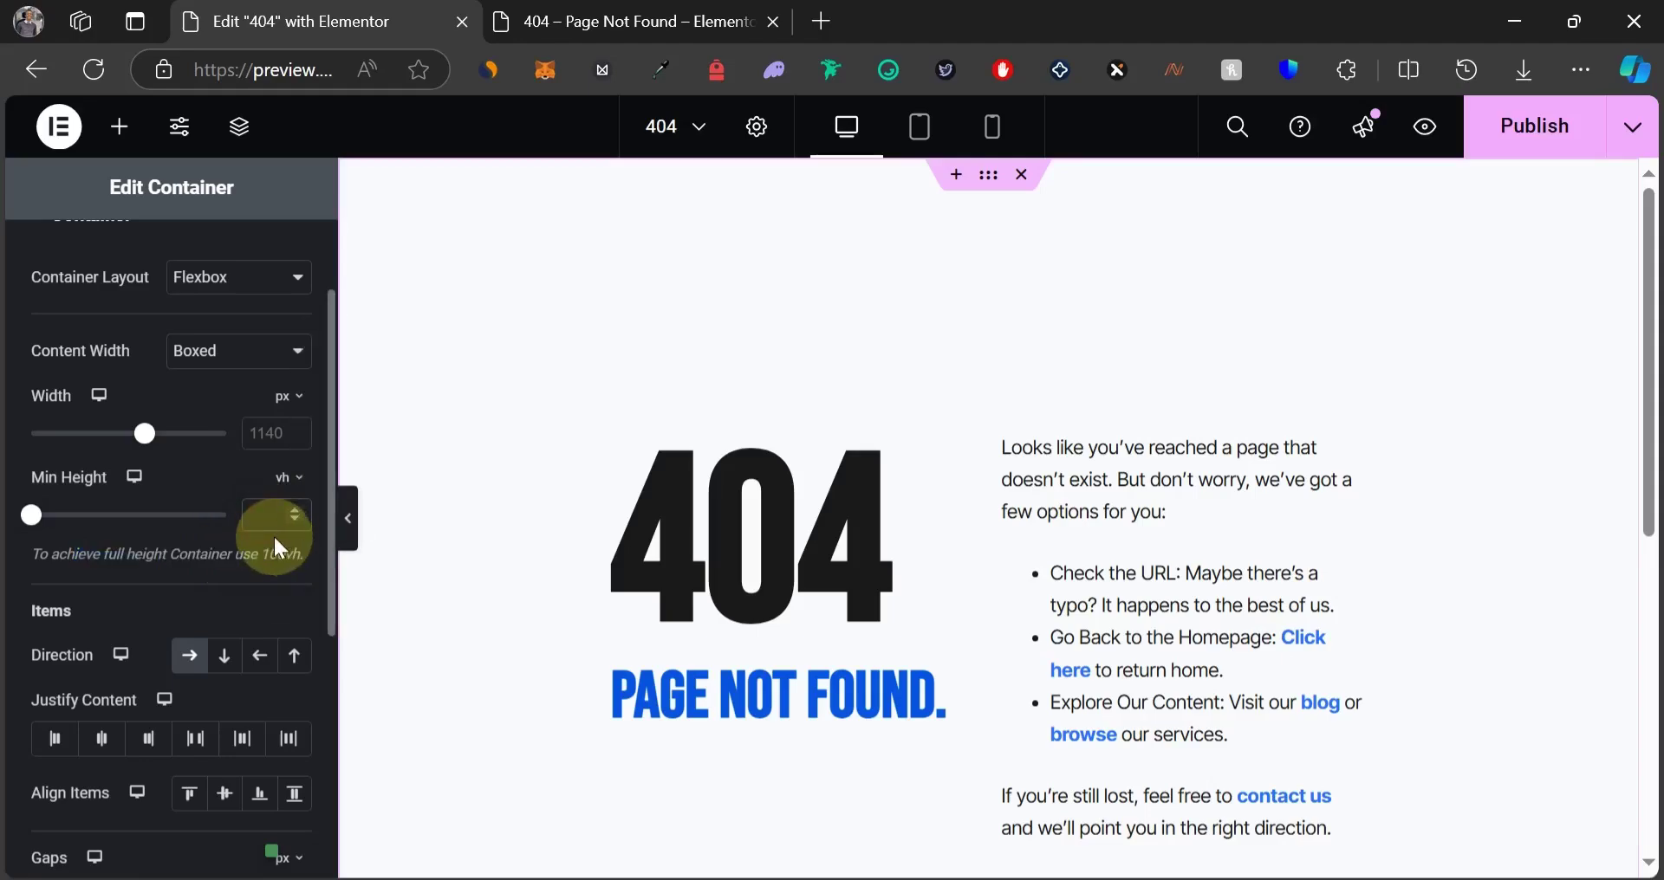
type("100")
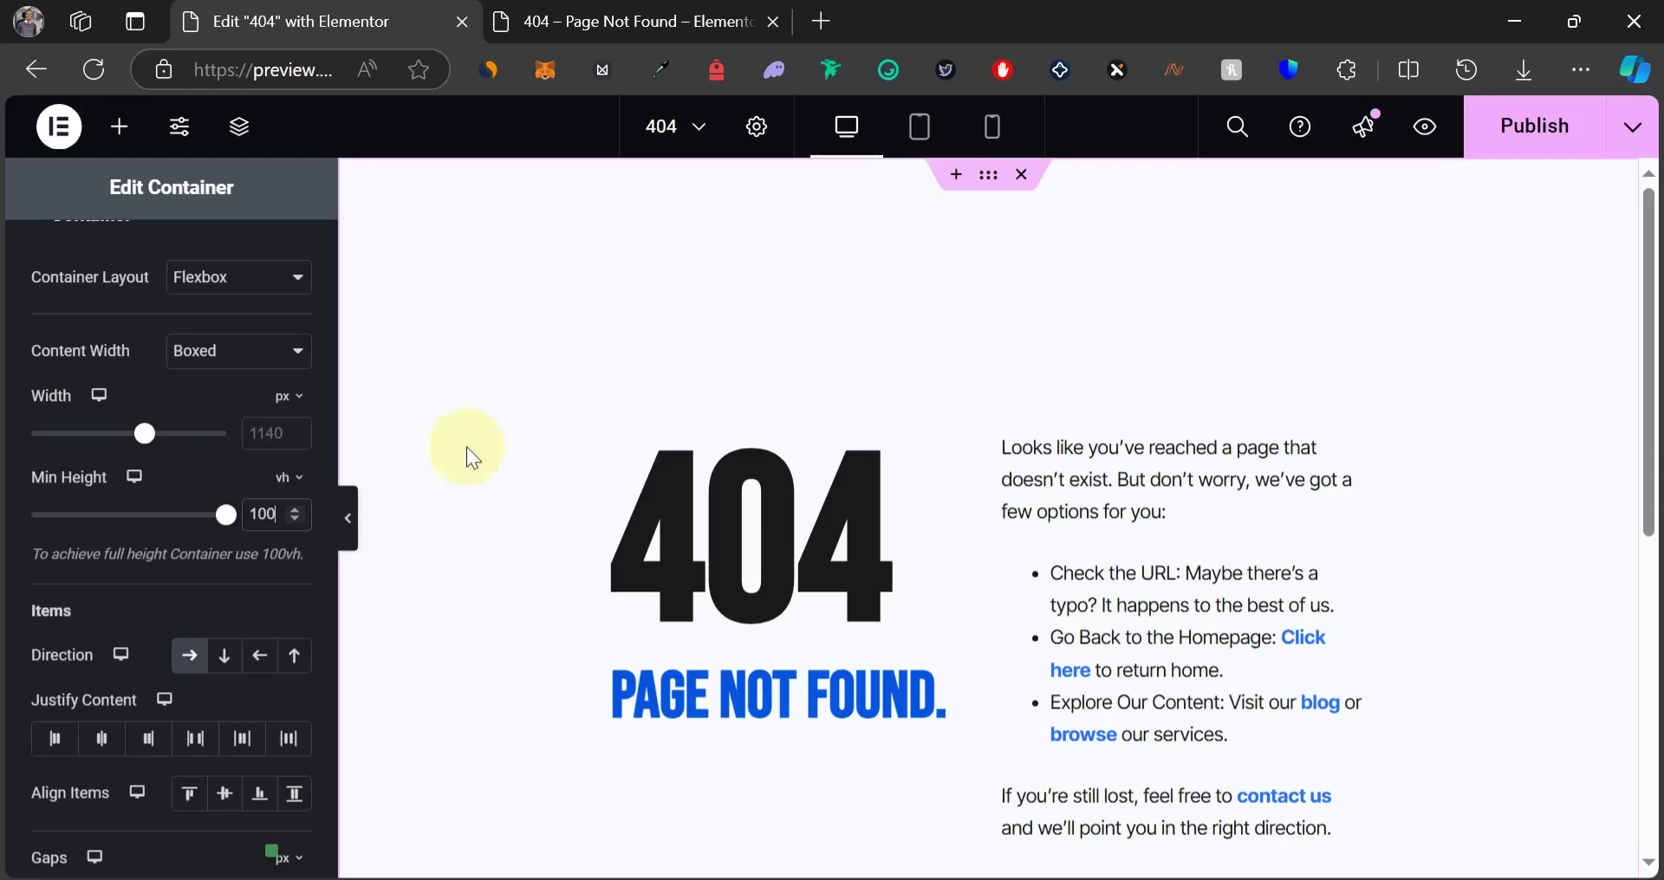
Preview the desktop layout at full width and compare it with the reference 404 page.
left_click(349, 524)
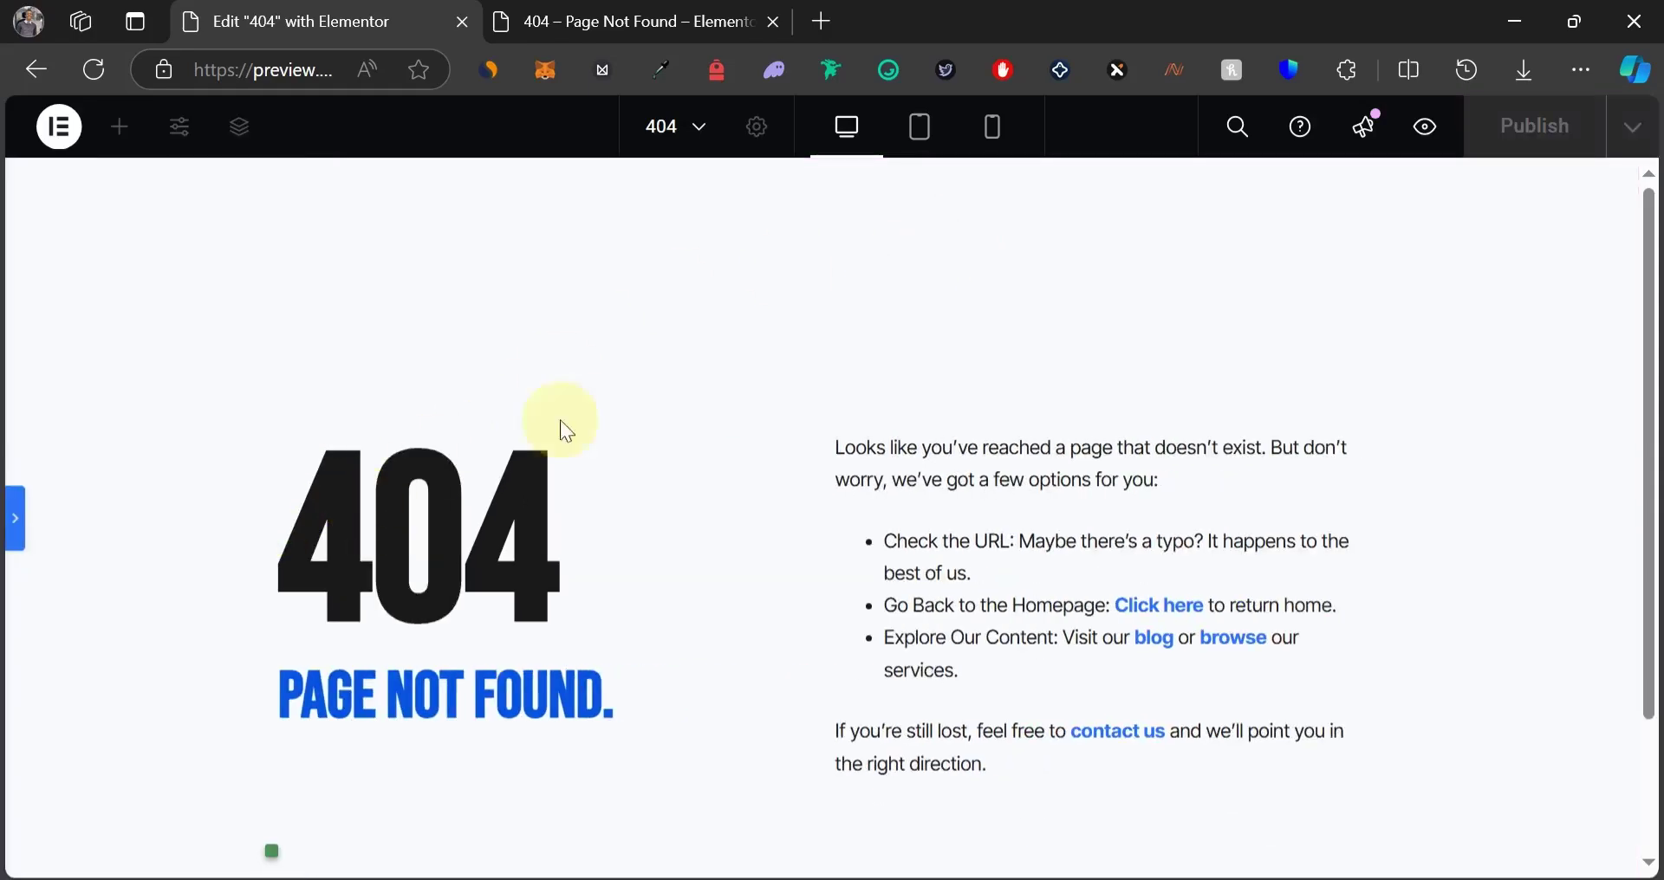
left_click(650, 21)
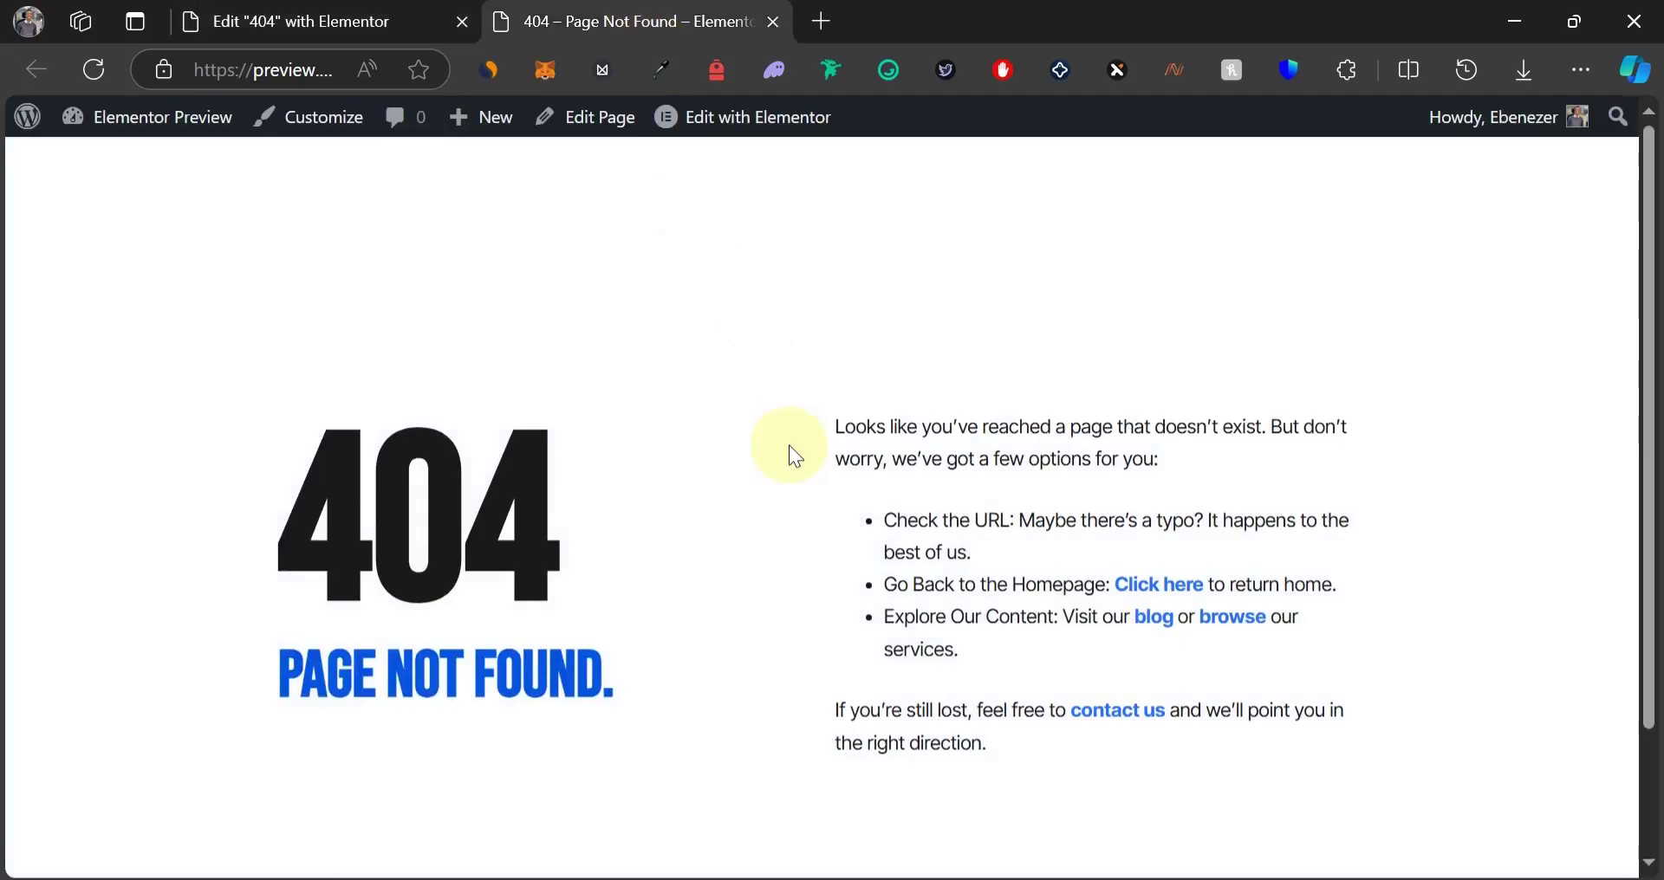
scroll(789, 444, "down", 2)
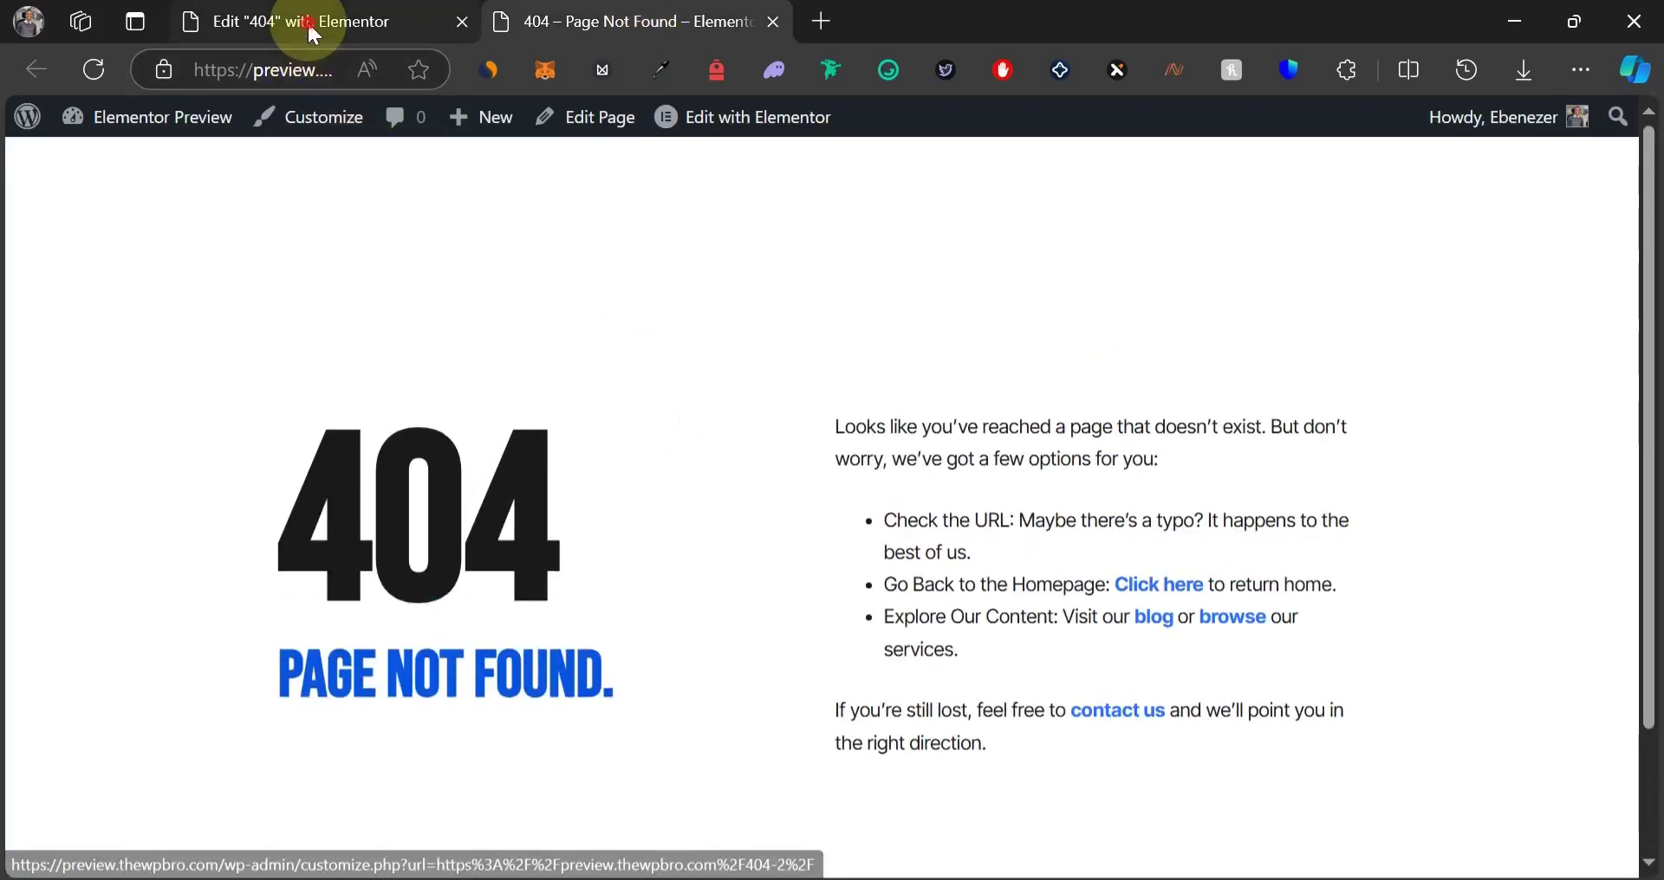
left_click(307, 19)
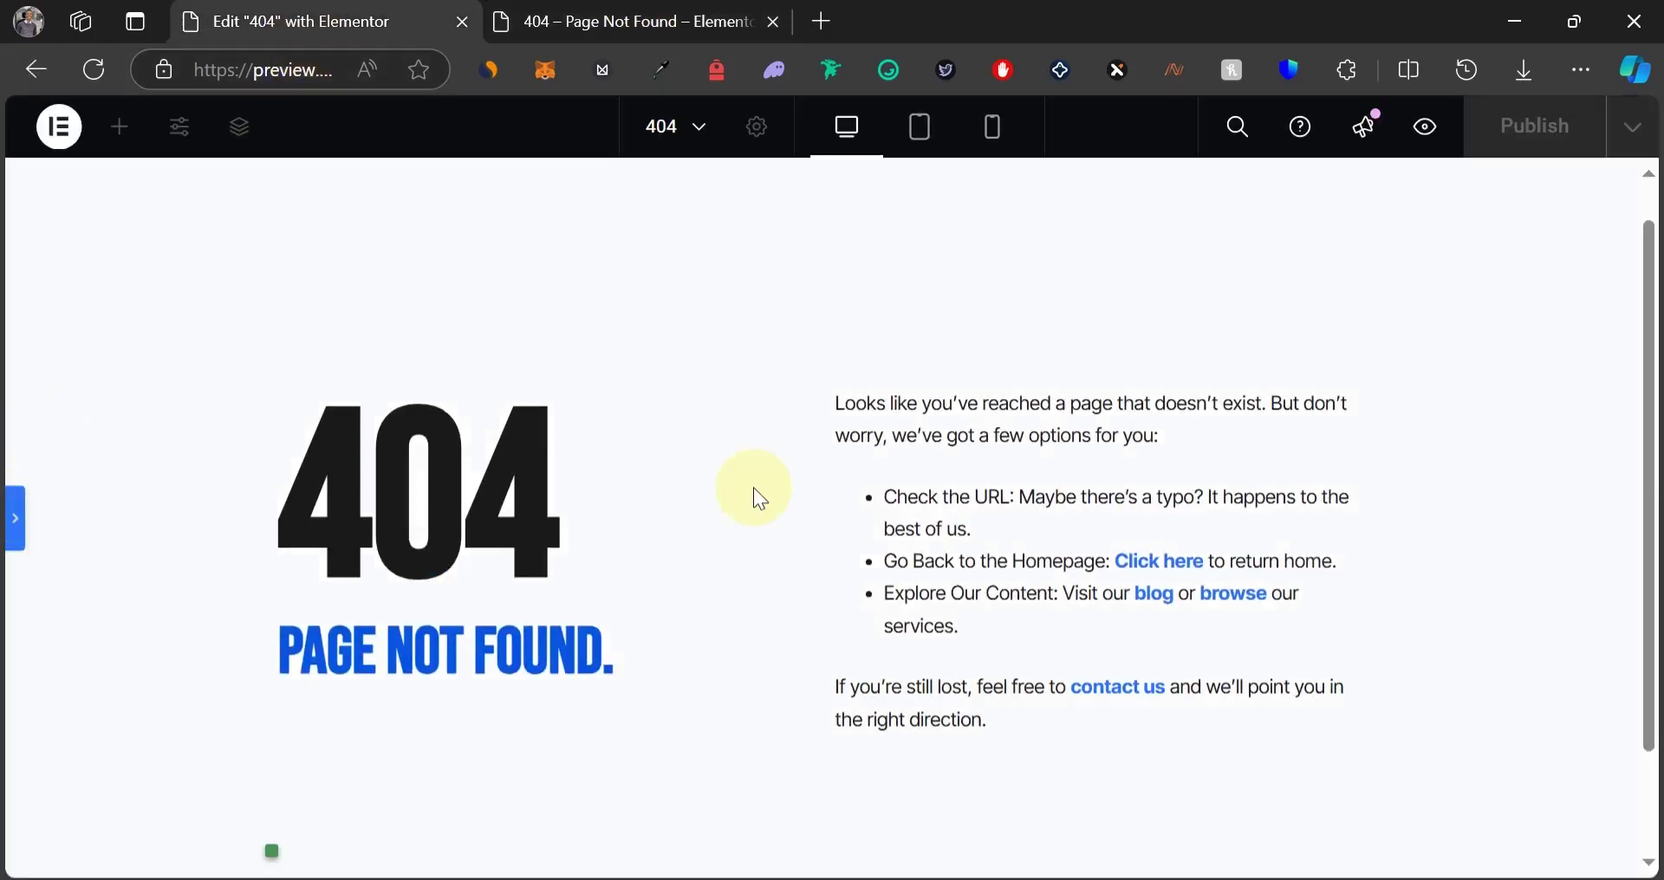
key("ctrl+p")
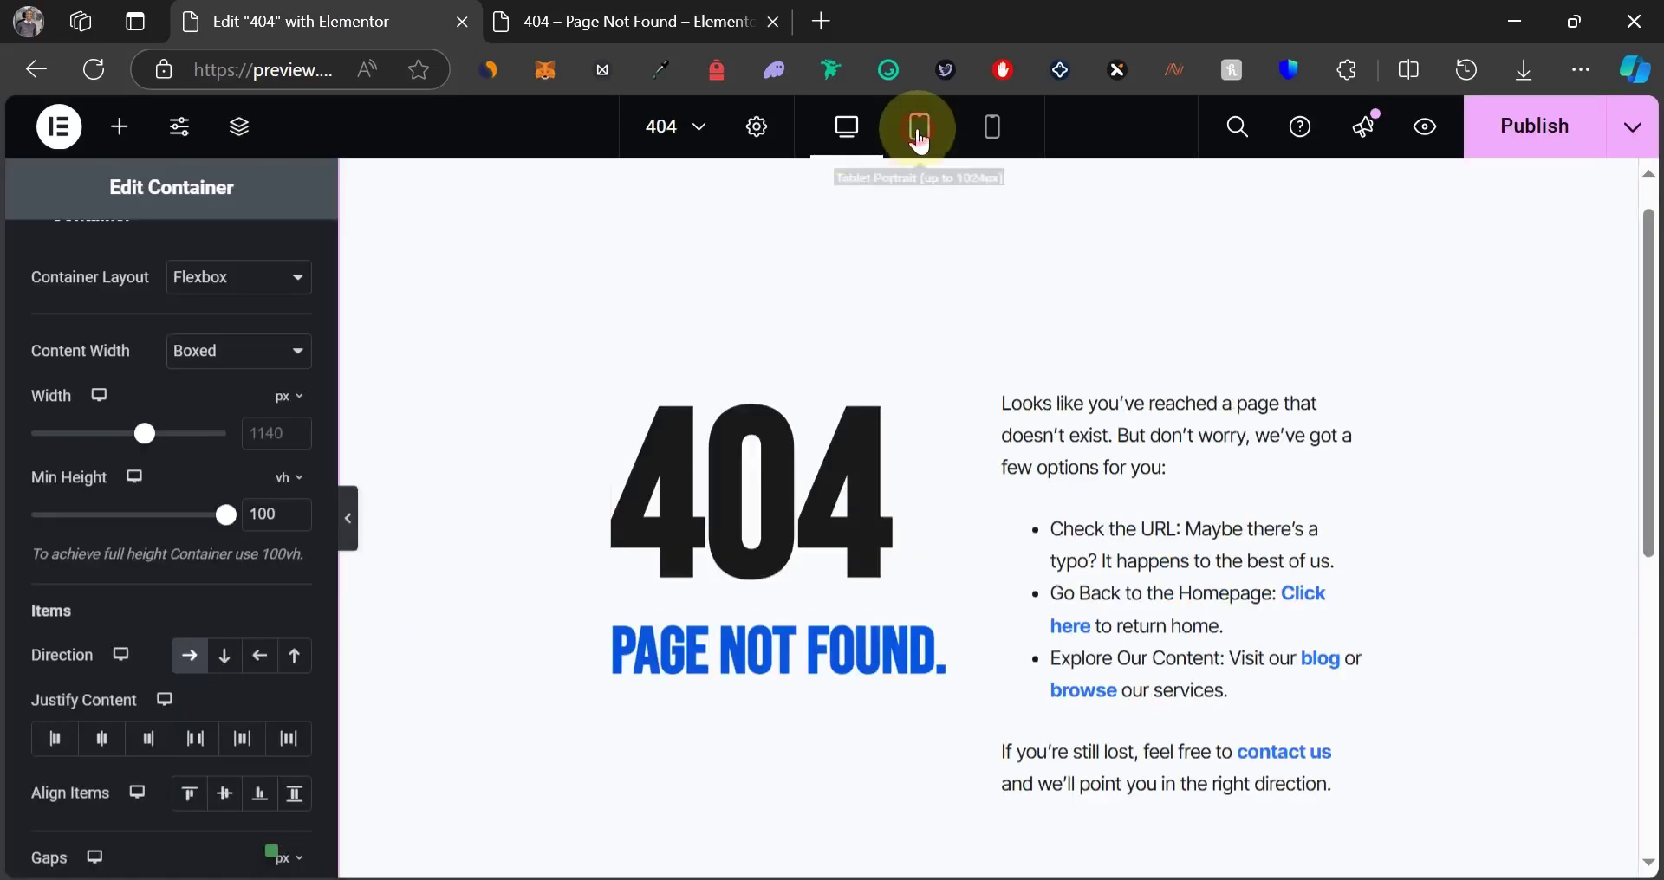
For tablet view, set the outer container's padding to 100 px top and bottom and 50 px left and right, and preview it.
key("ctrl+shift+m")
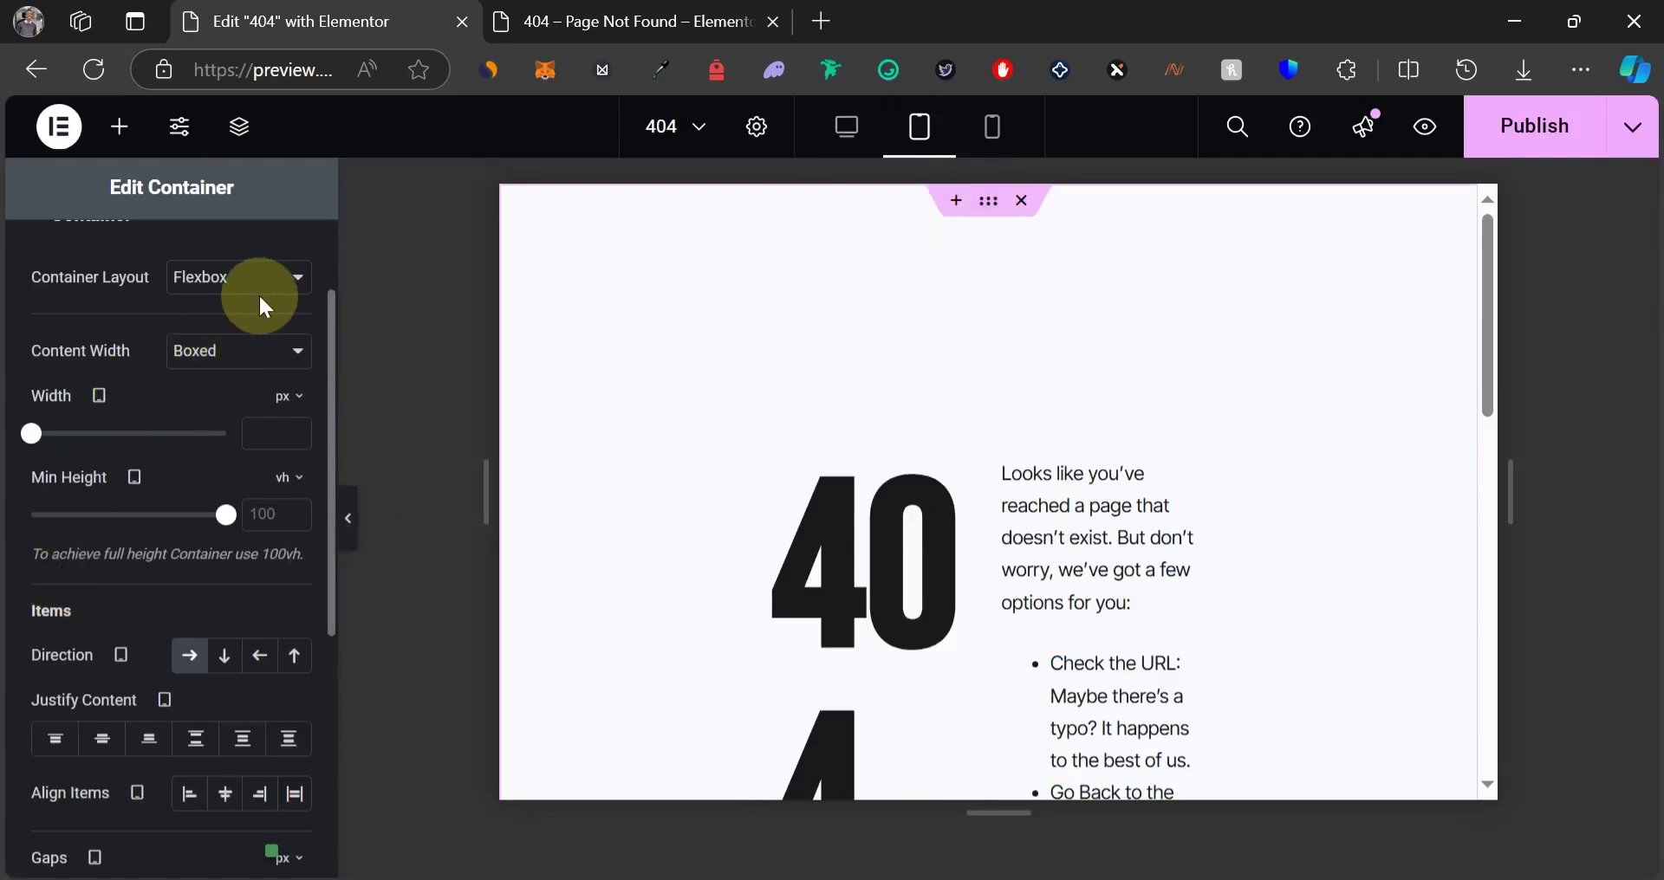
scroll(251, 338, "up", 2)
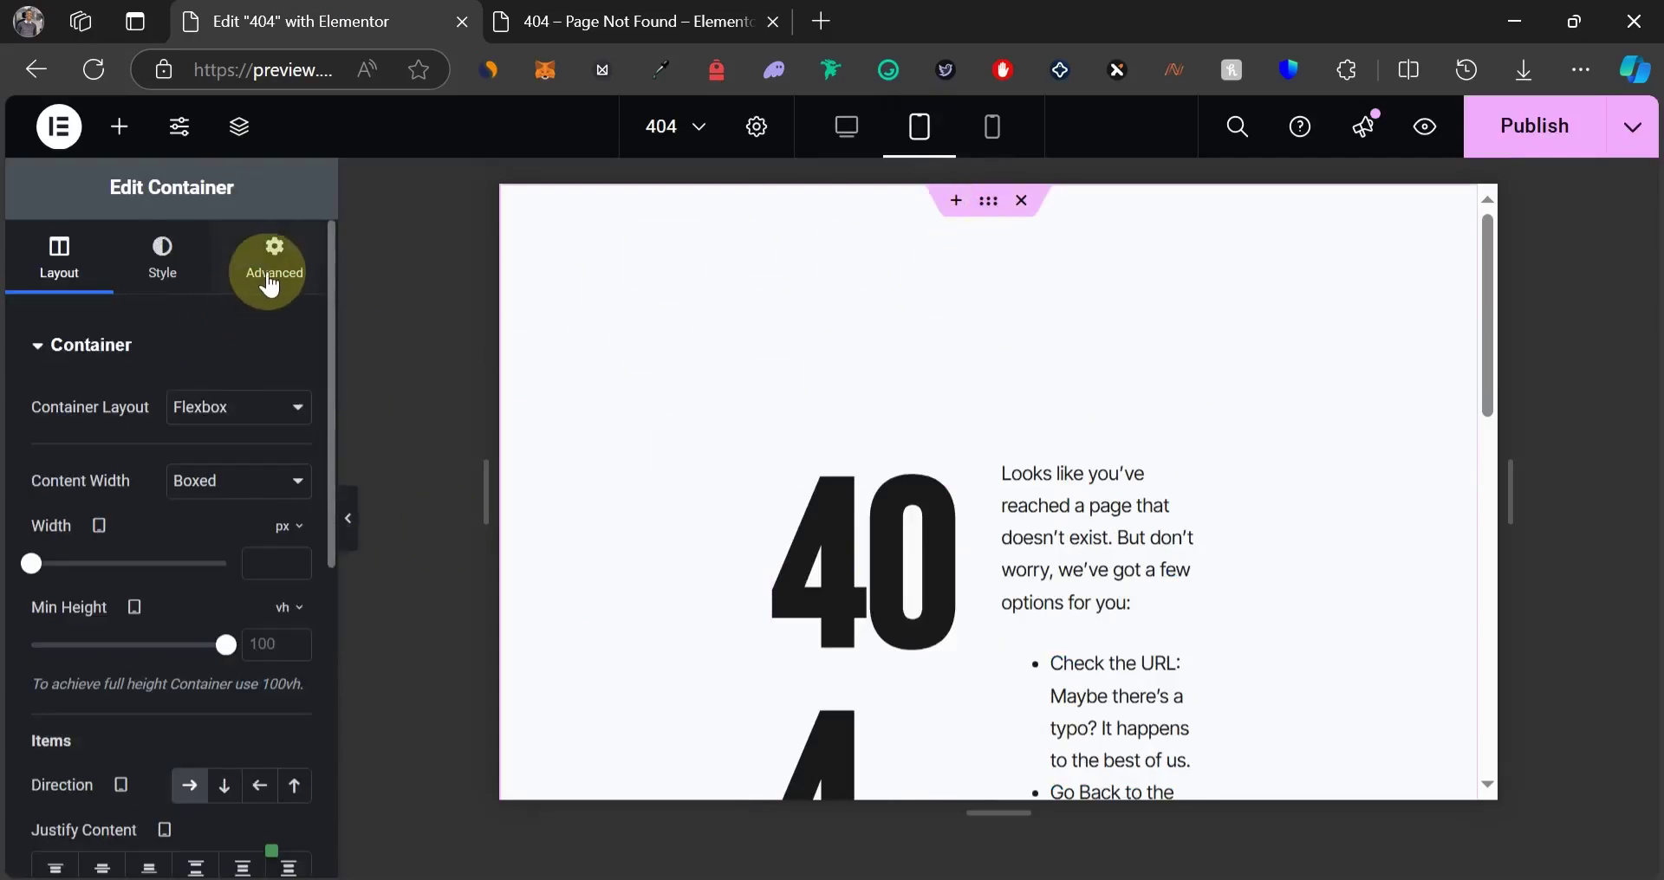
left_click(271, 286)
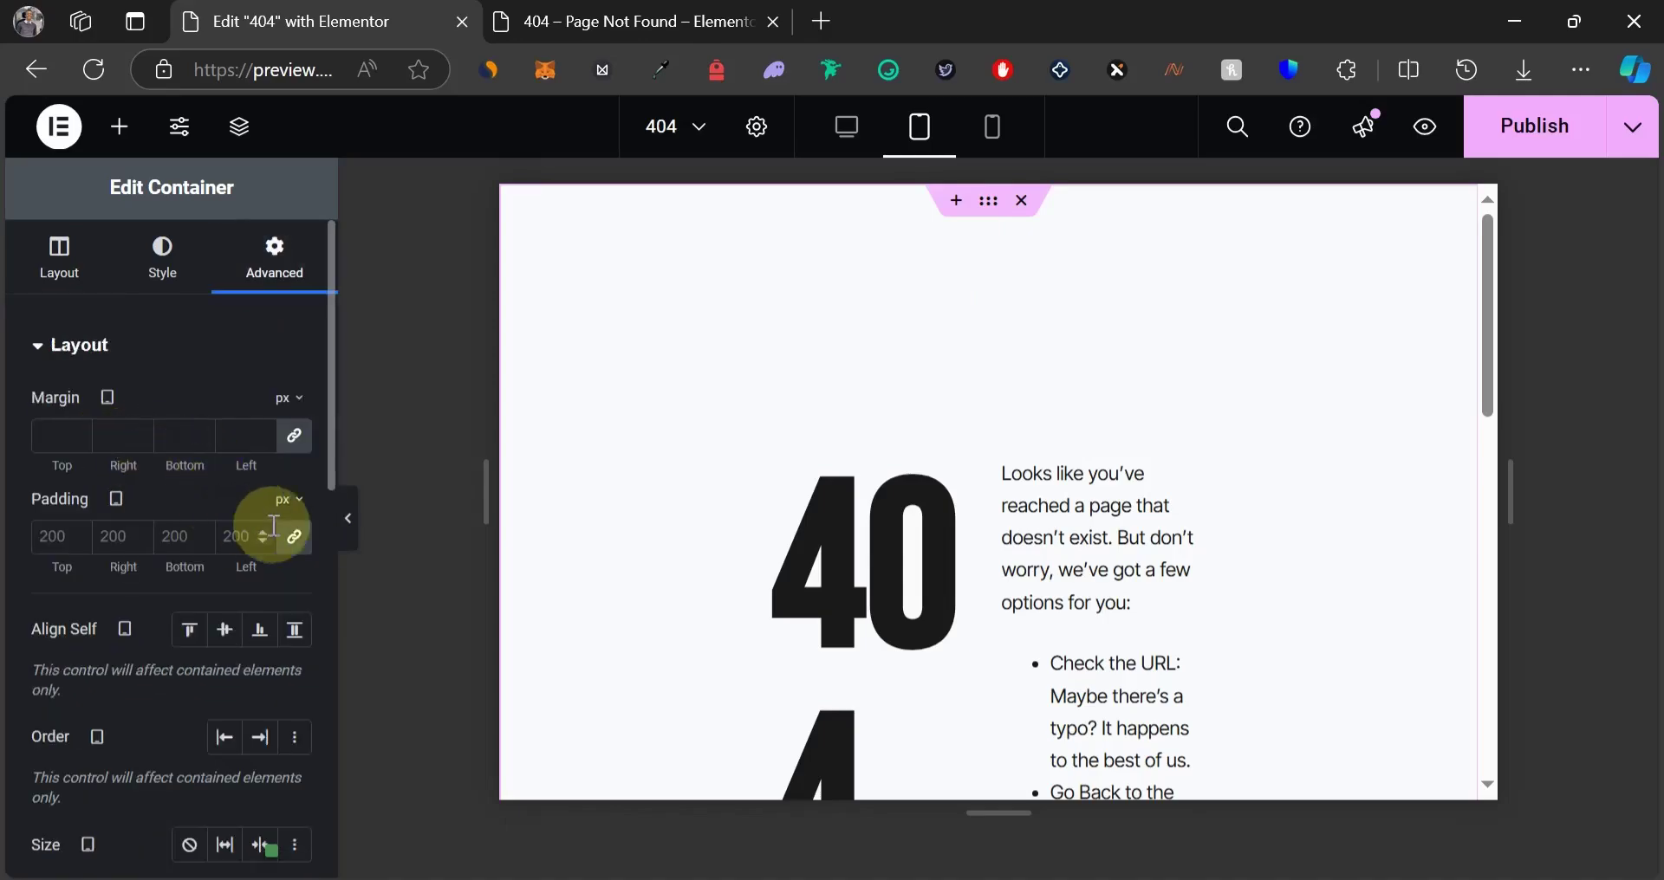
left_click(294, 537)
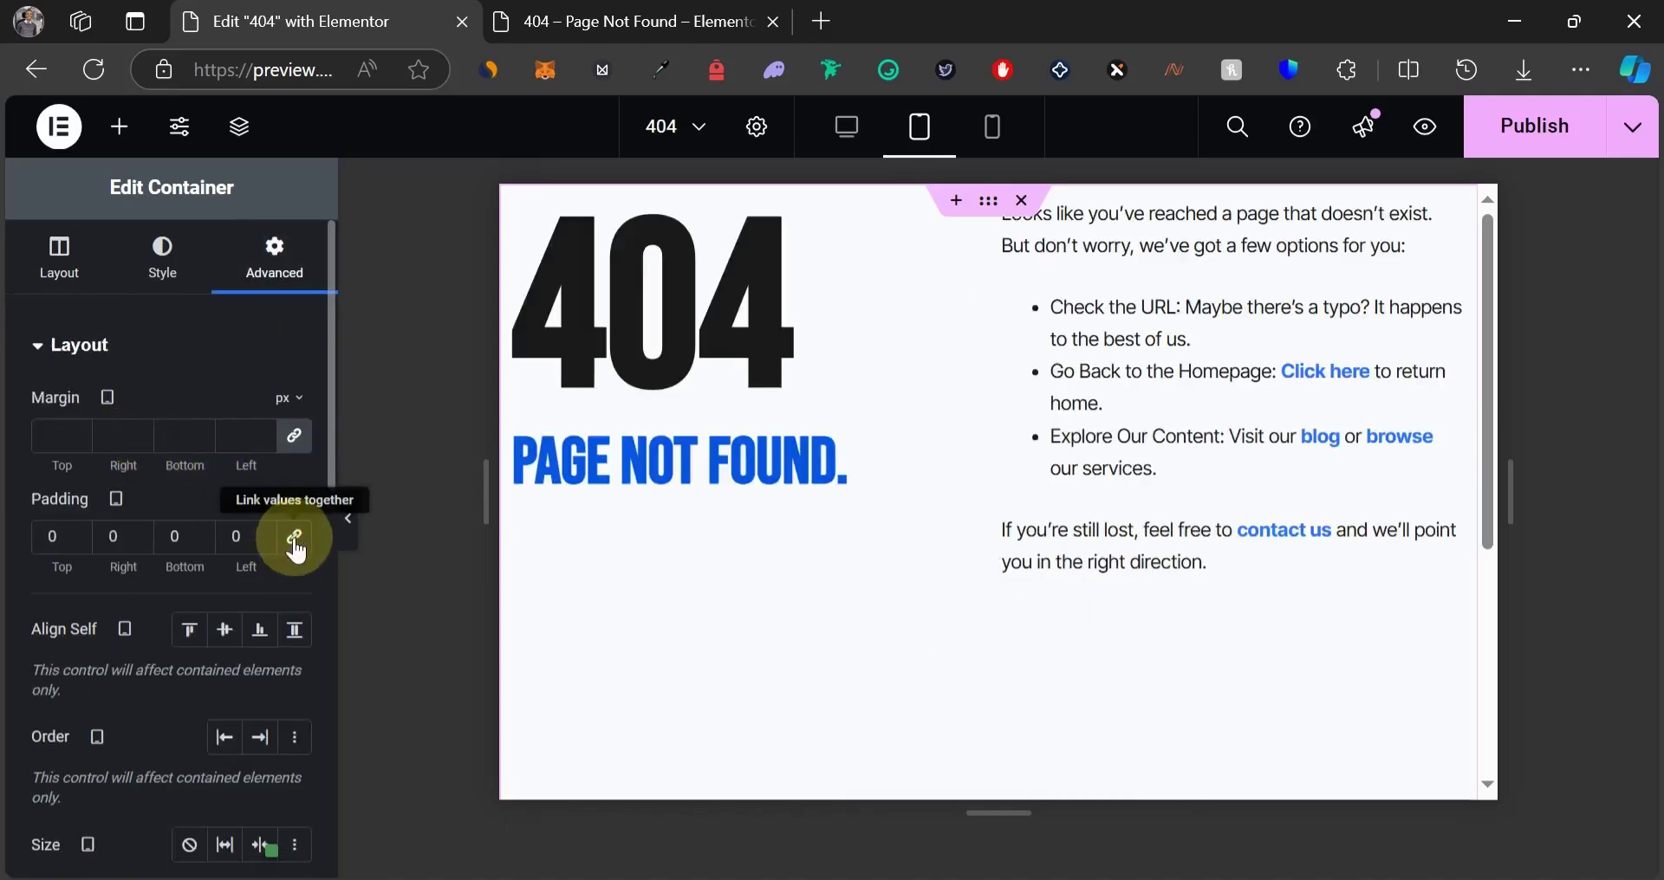
left_click(46, 538)
type("100")
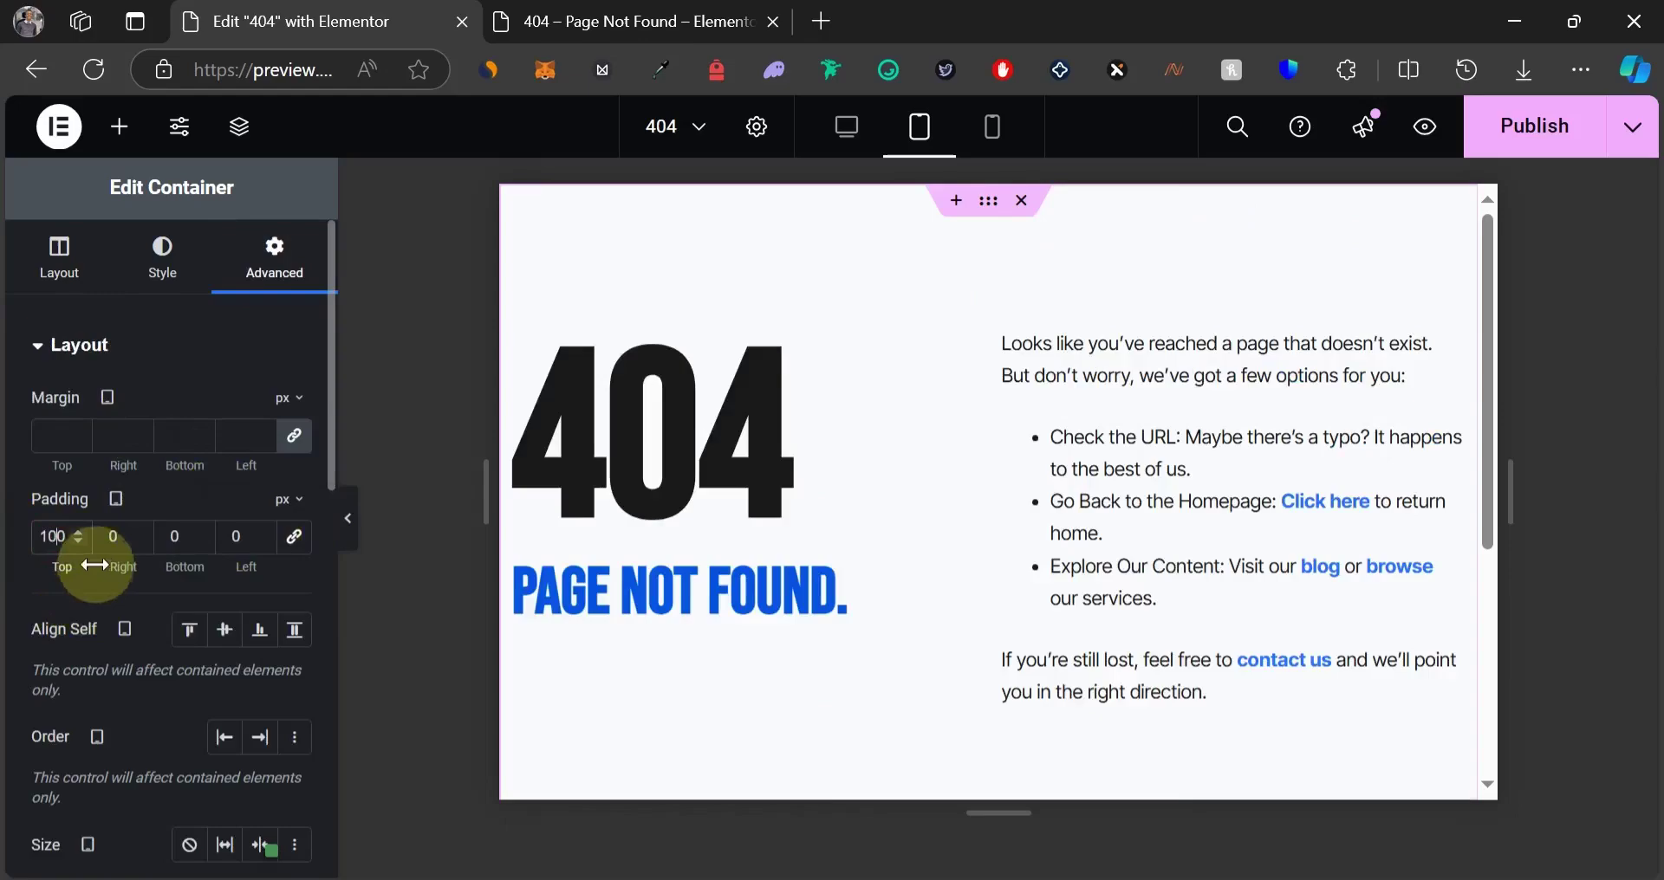
left_click(106, 538)
type("5")
left_click(230, 536)
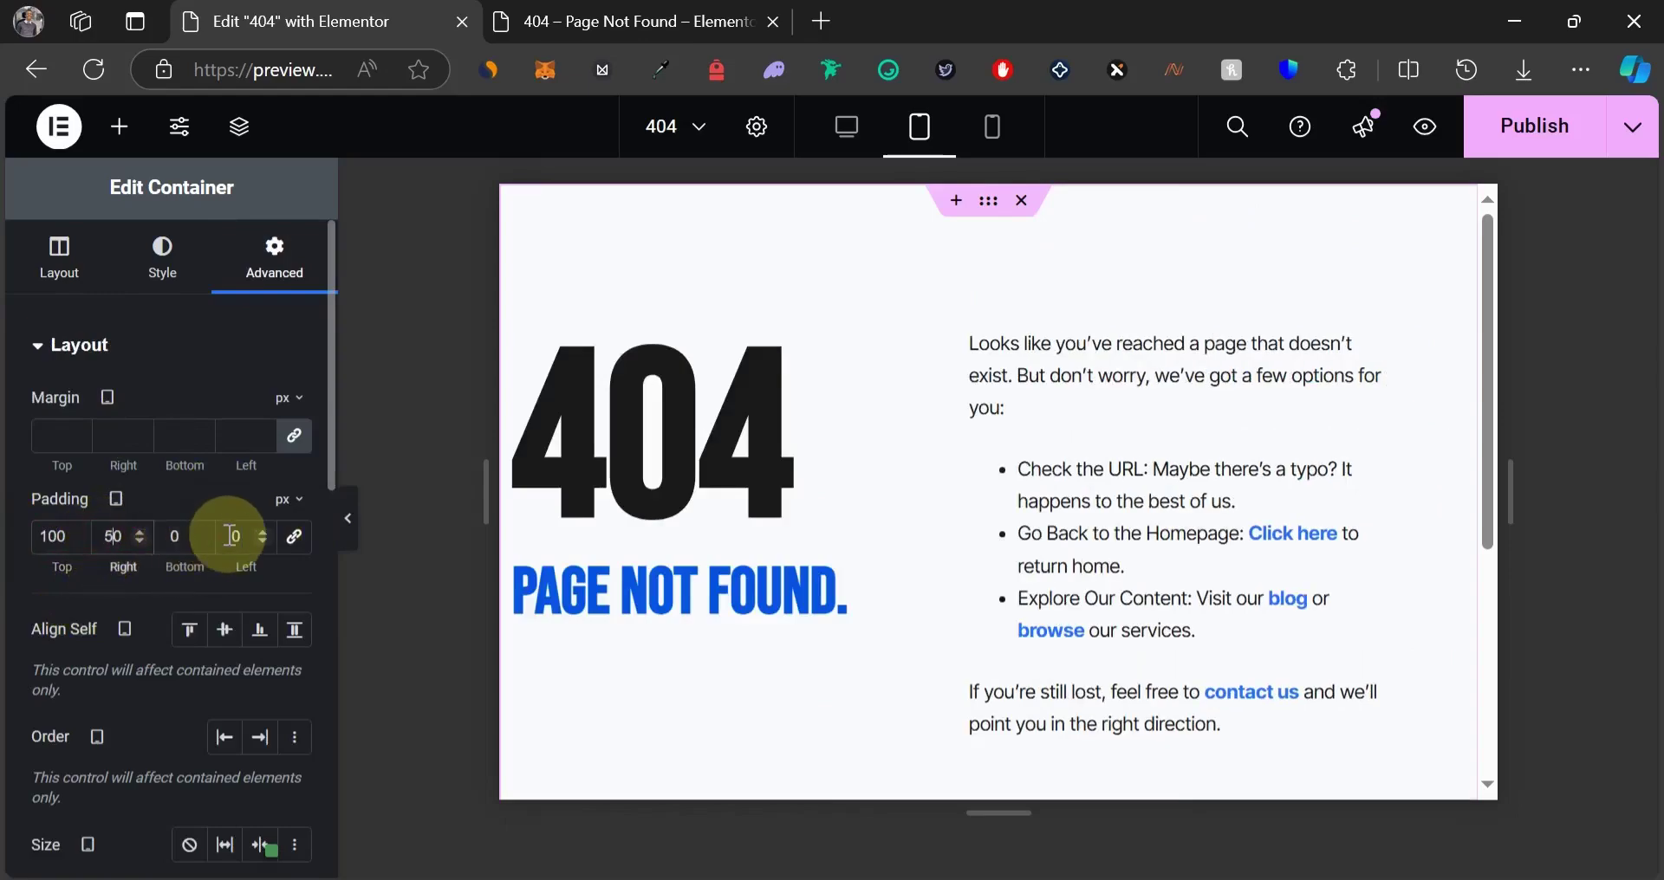
type("5")
left_click(168, 538)
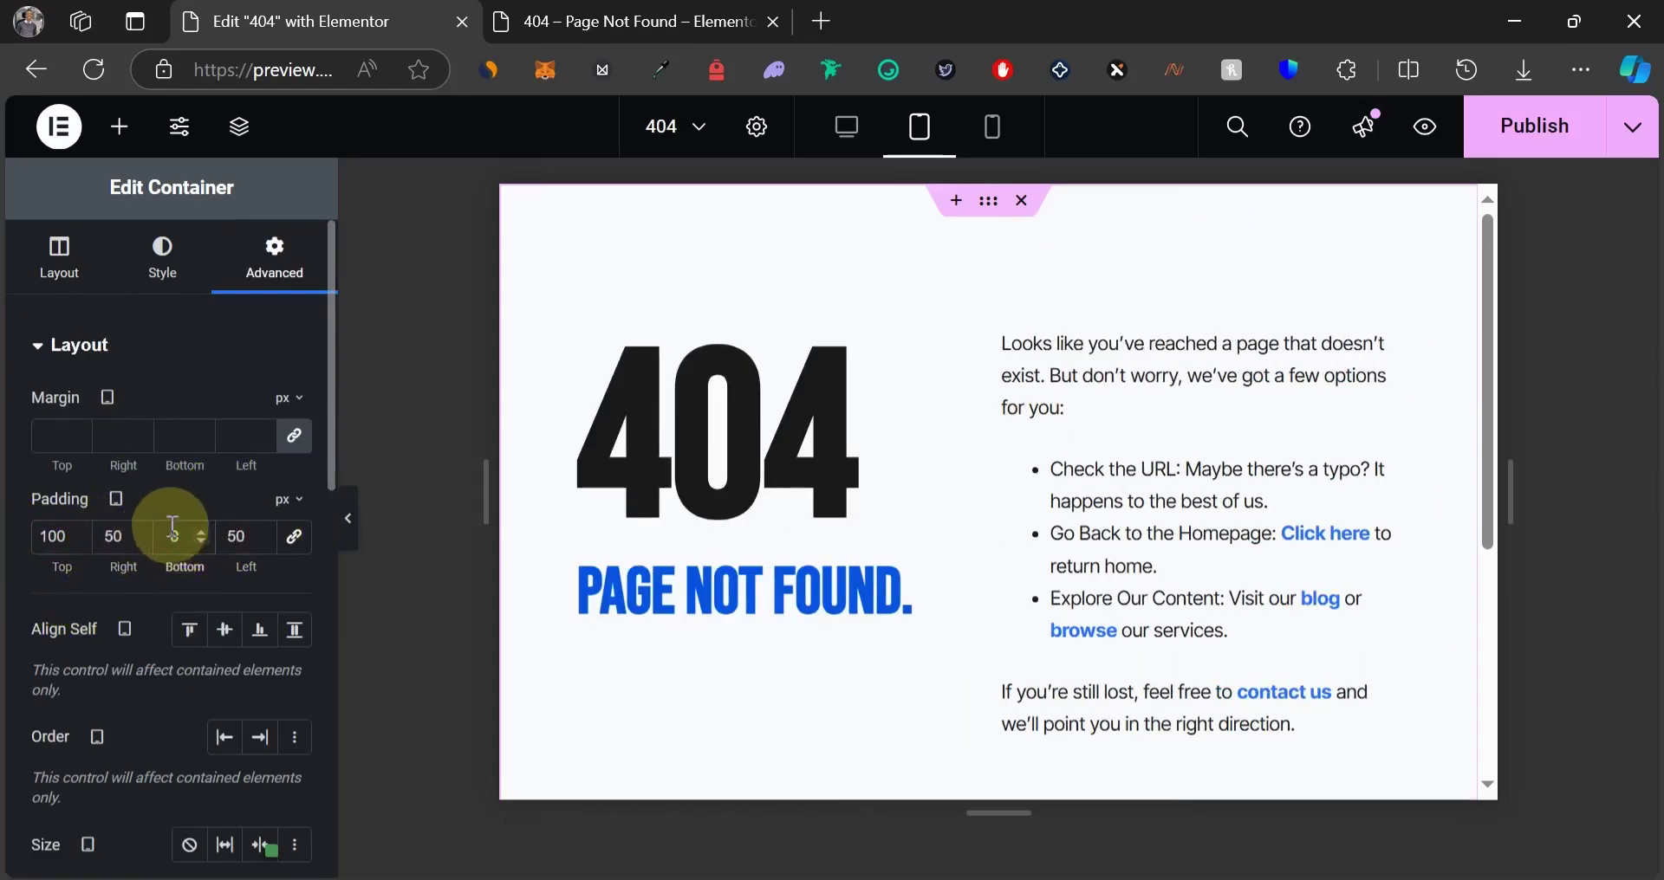
type("100")
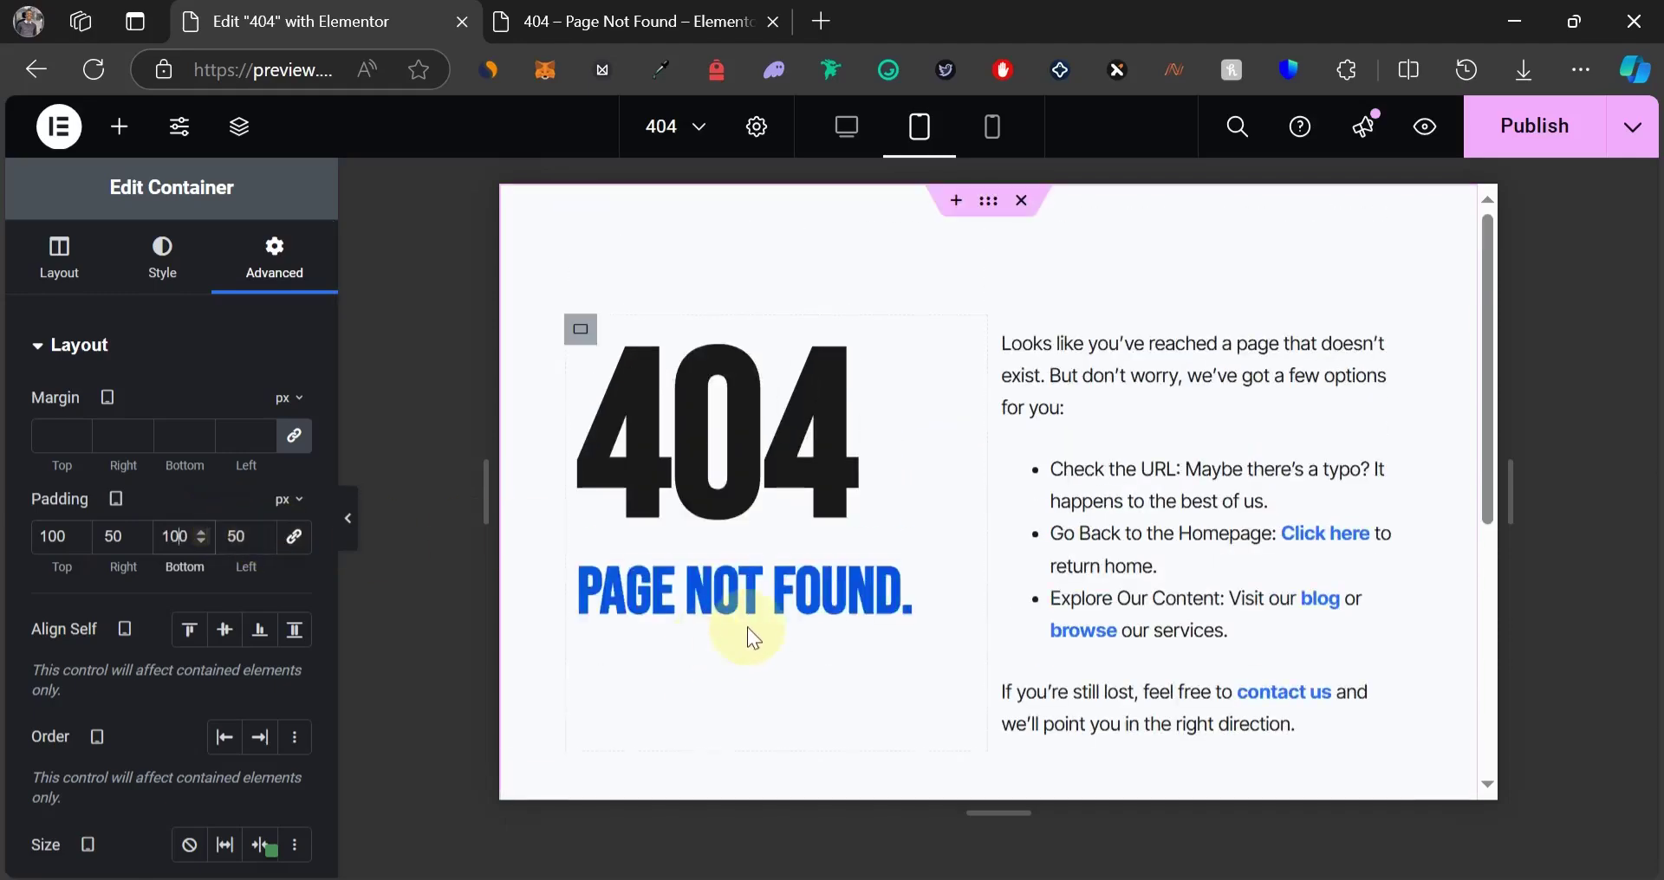
left_click(350, 528)
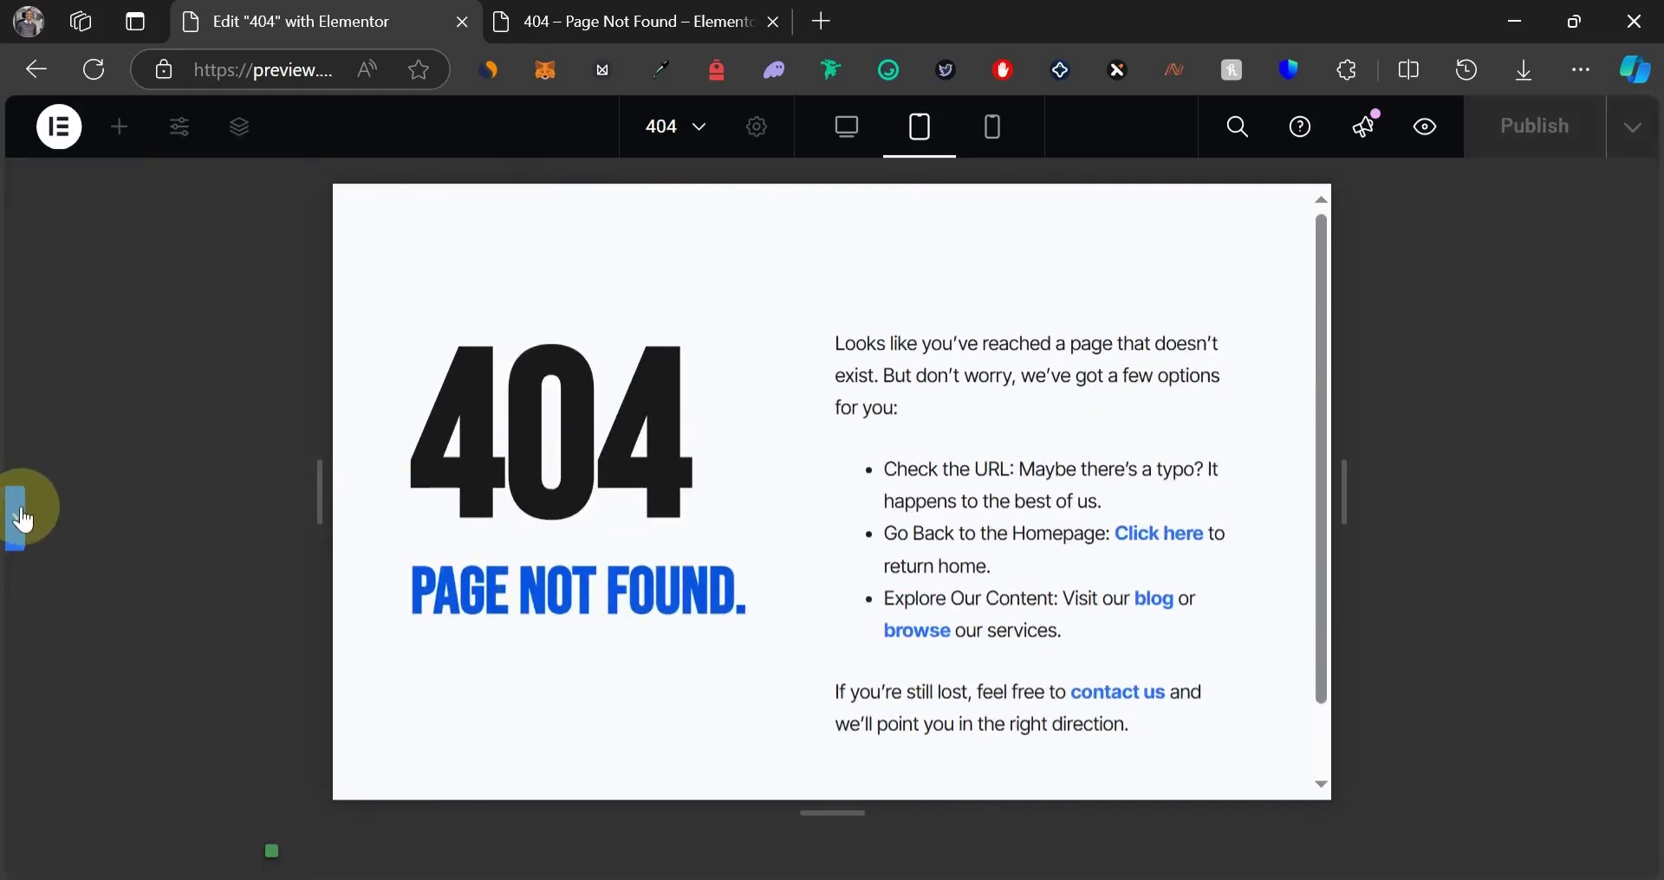
left_click(984, 333)
For mobile view, set the outer container's padding to 100 px top and bottom and 20 px left and right.
left_click(993, 111)
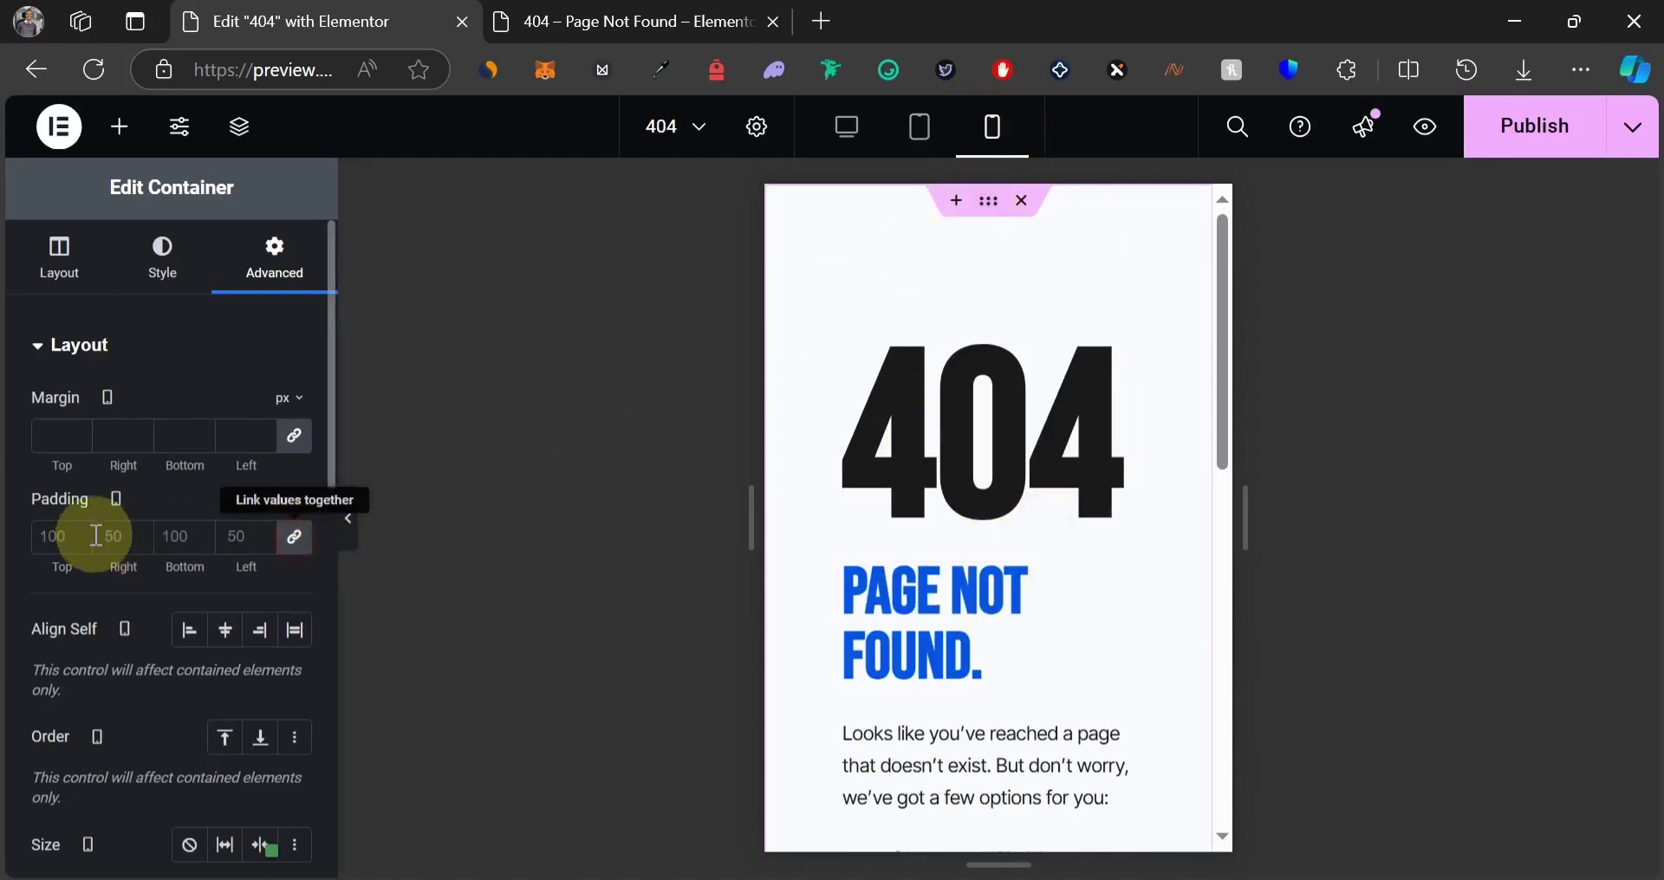
left_click(50, 536)
type("0")
type("100")
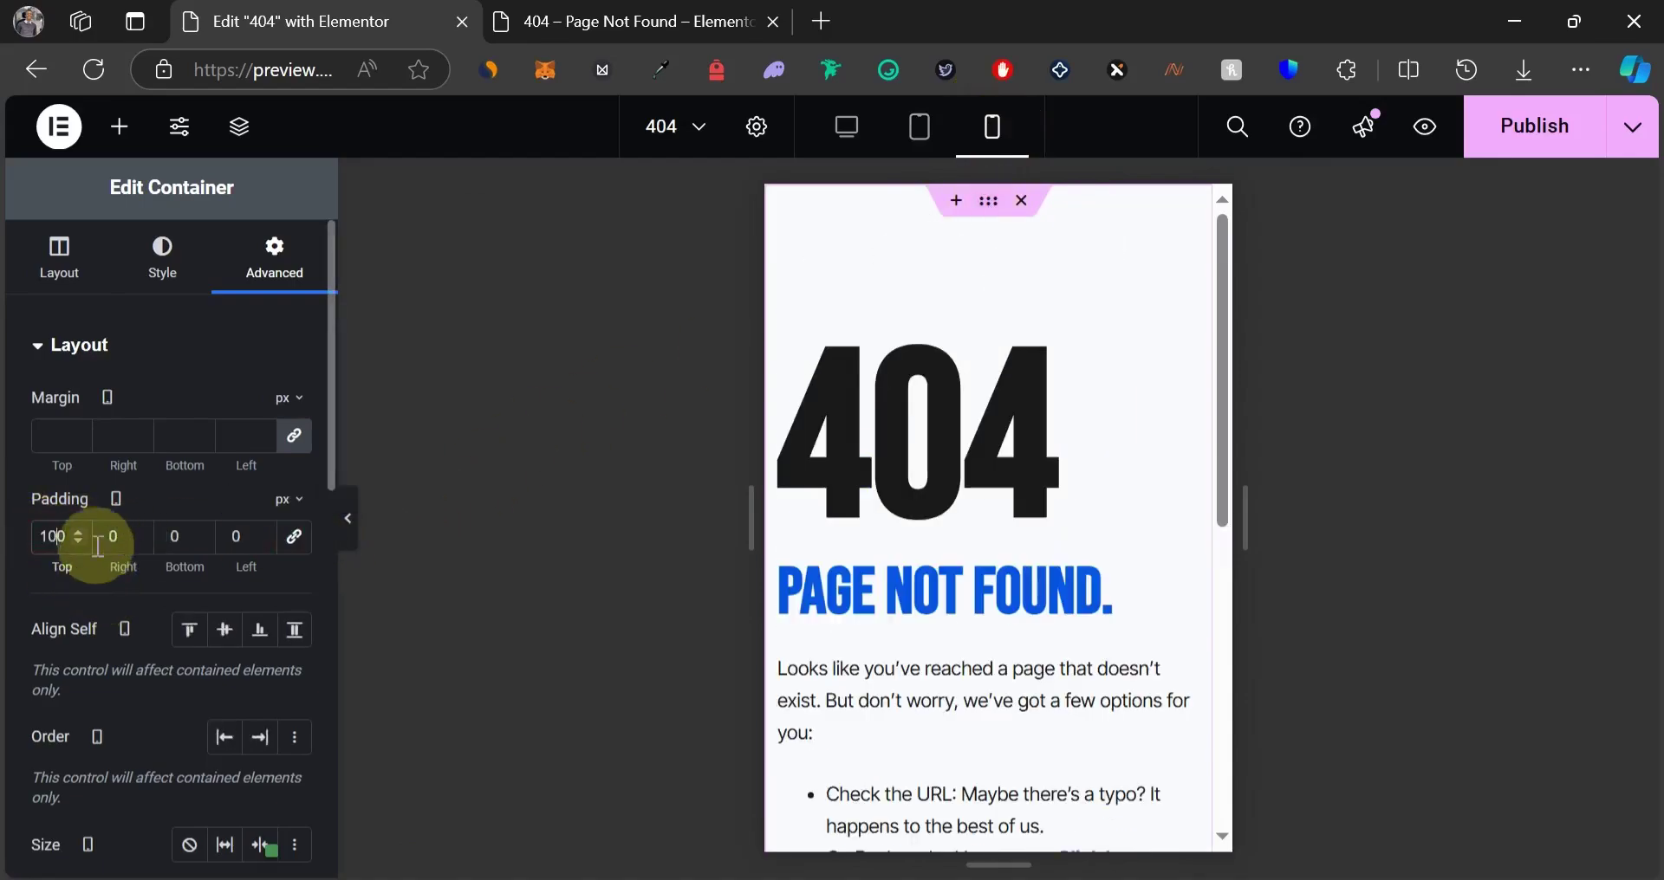
left_click(112, 537)
type("20")
left_click(234, 536)
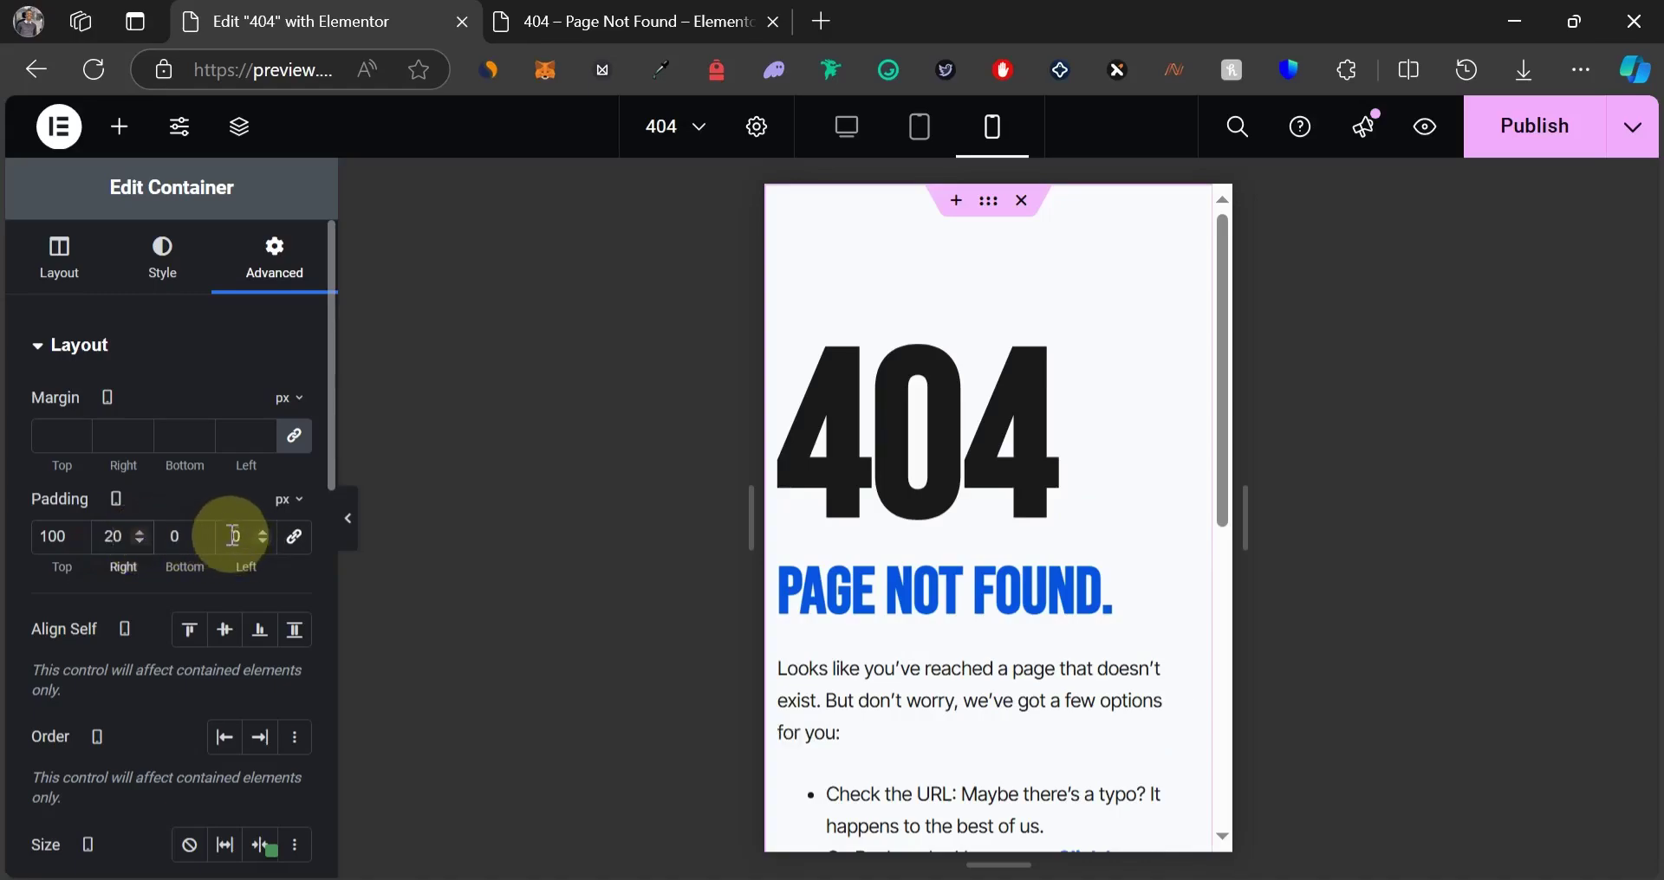
type("20")
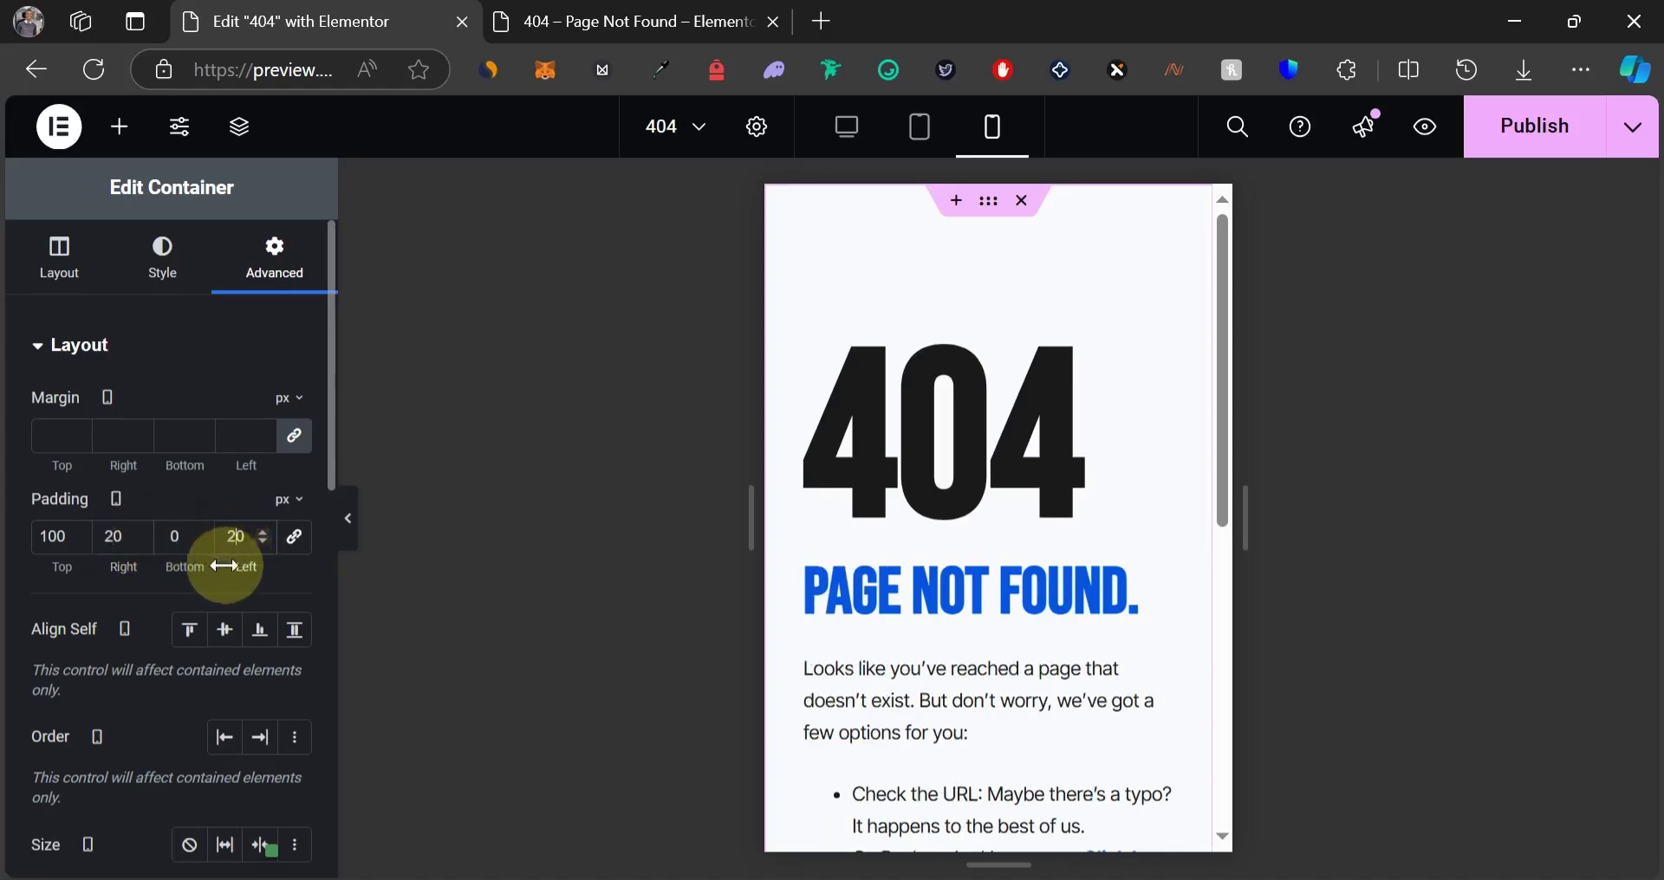
left_click(162, 537)
type("100")
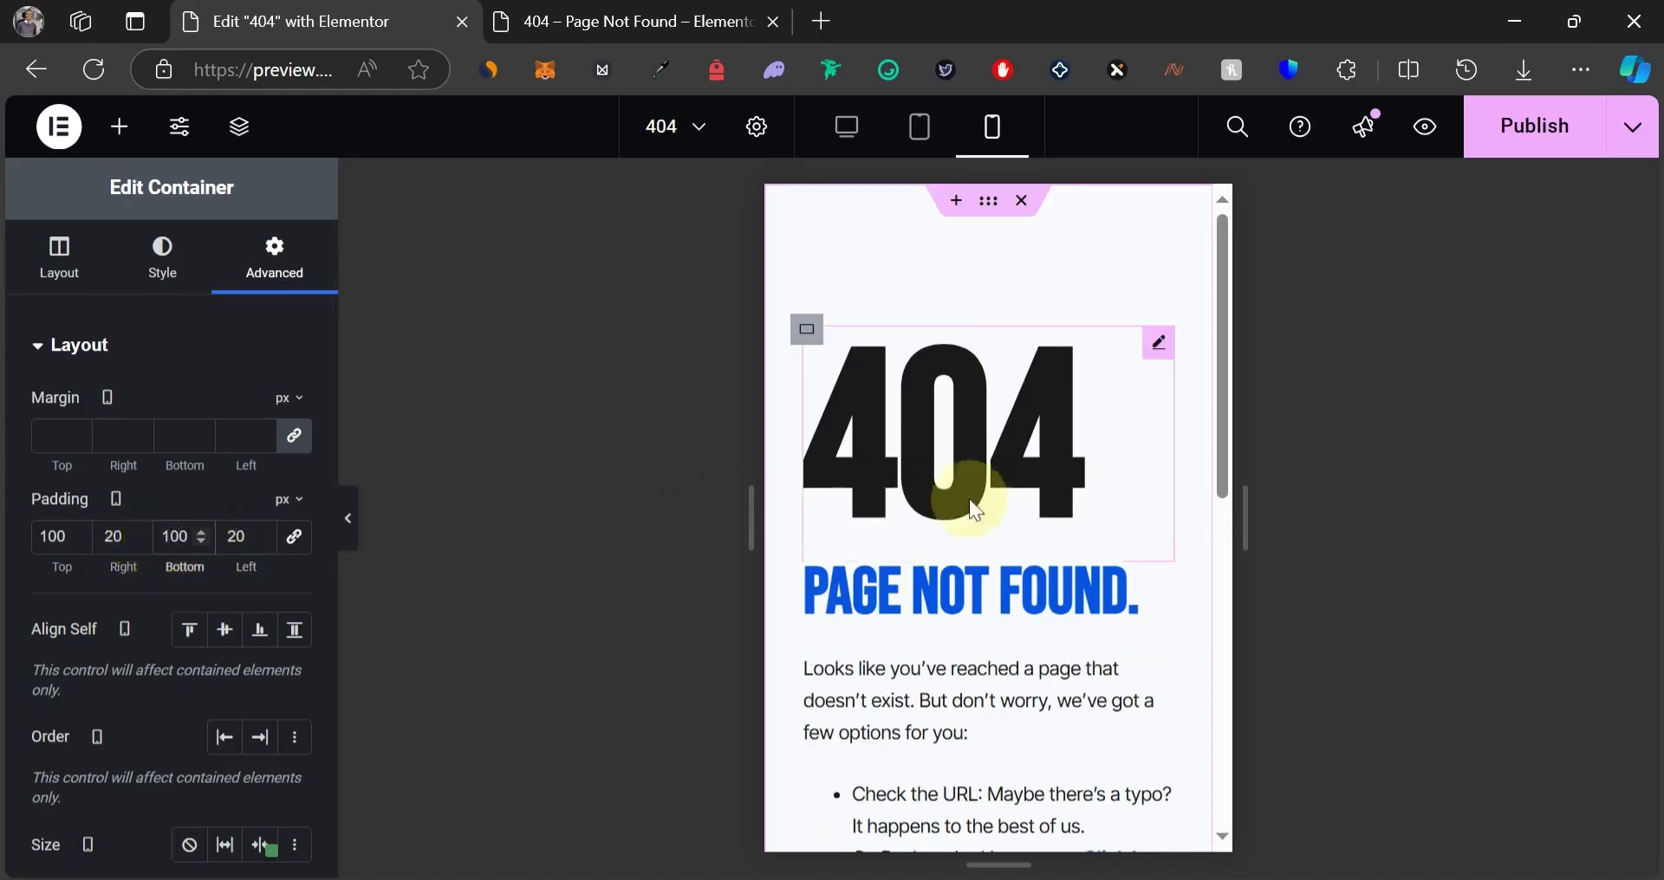
Centre-align the items of the container holding the 404 and Page Not Found headings in mobile view.
left_click(810, 334)
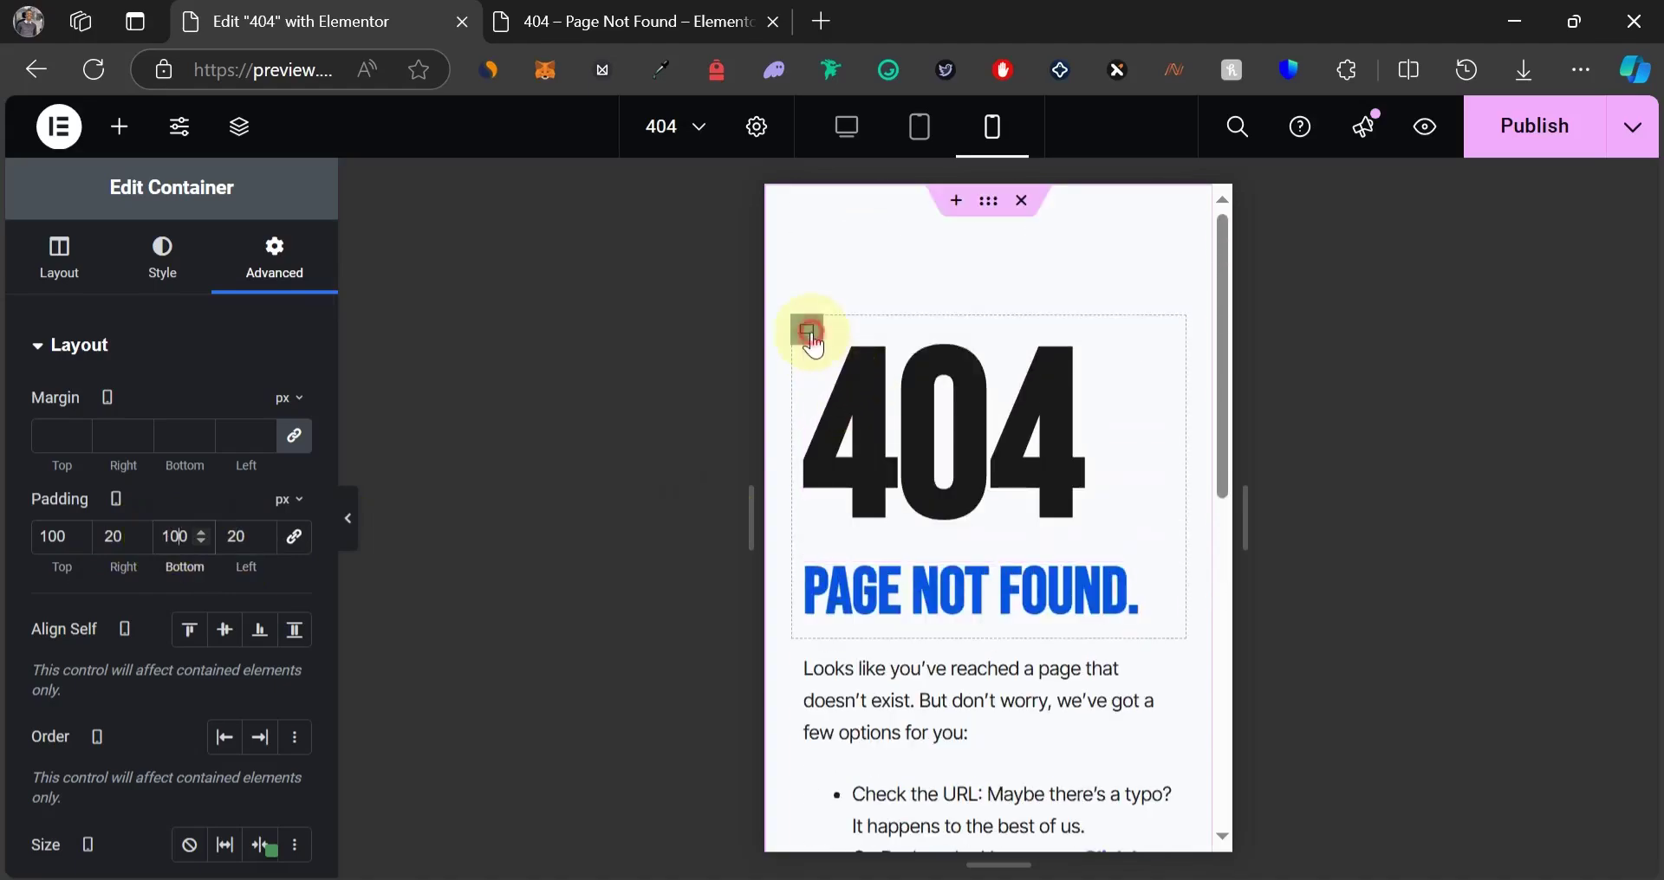
scroll(186, 520, "down", 3)
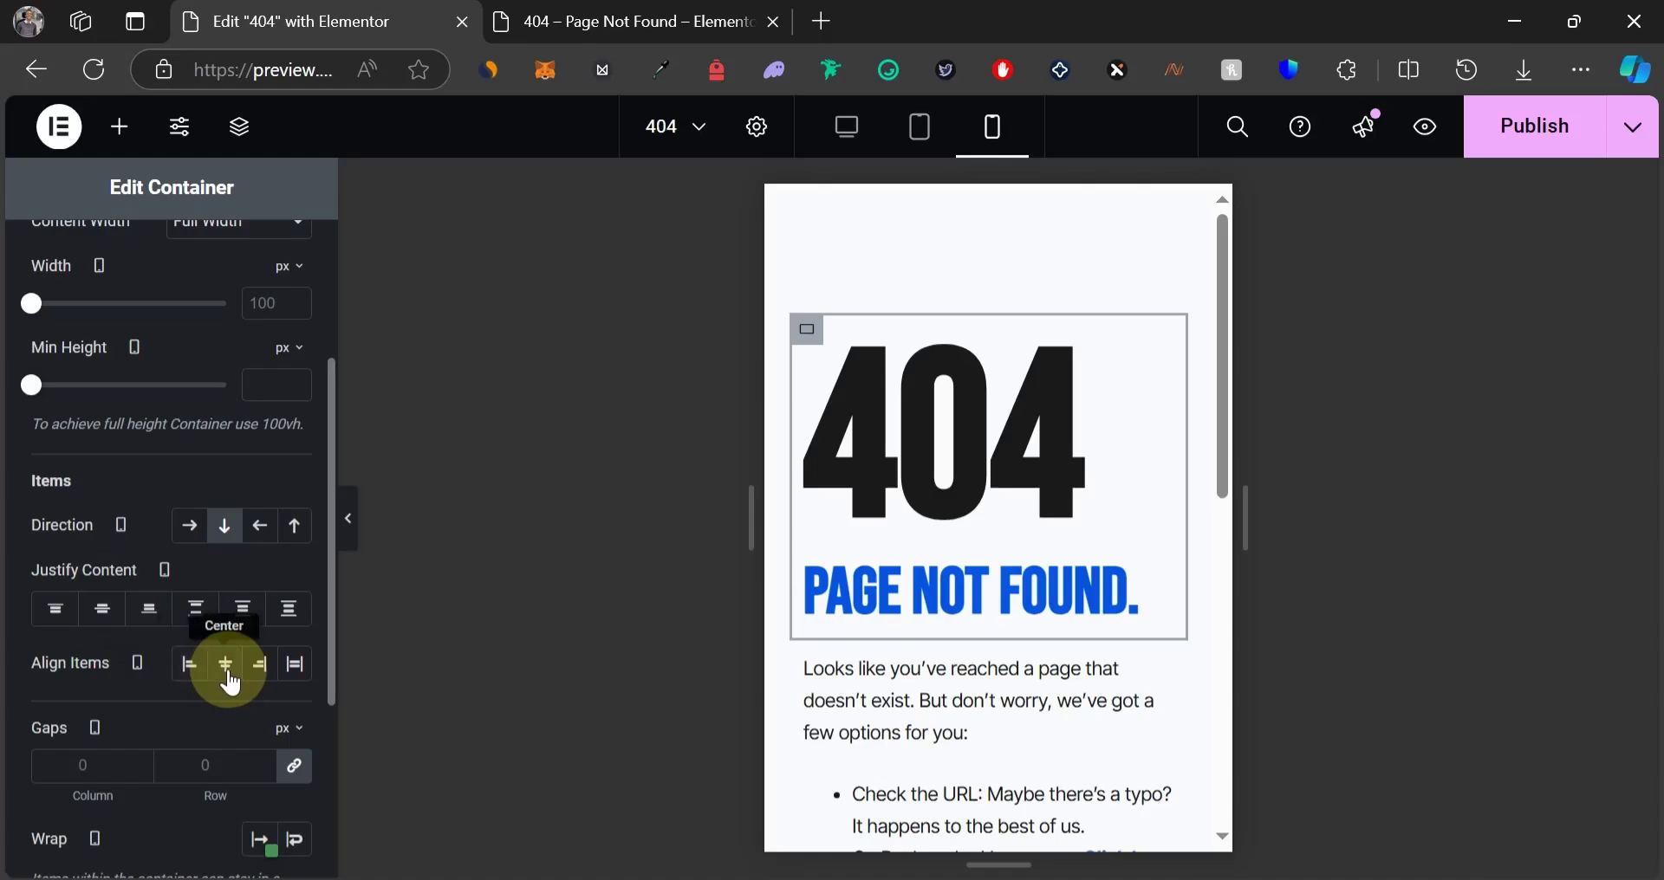
scroll(179, 390, "up", 3)
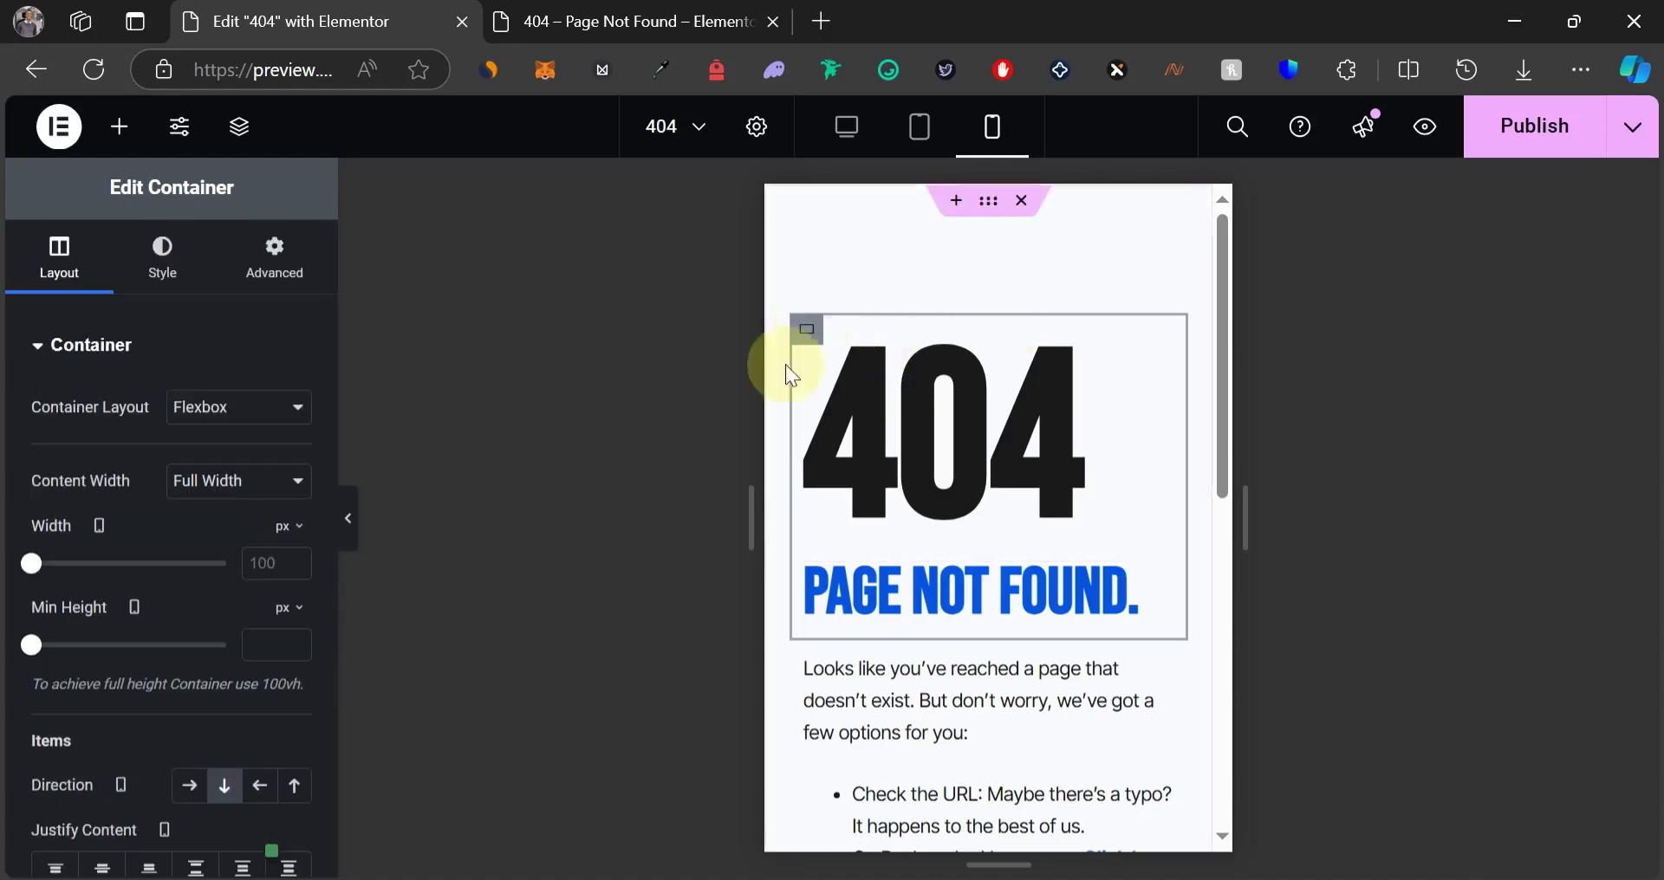
scroll(129, 483, "down", 5)
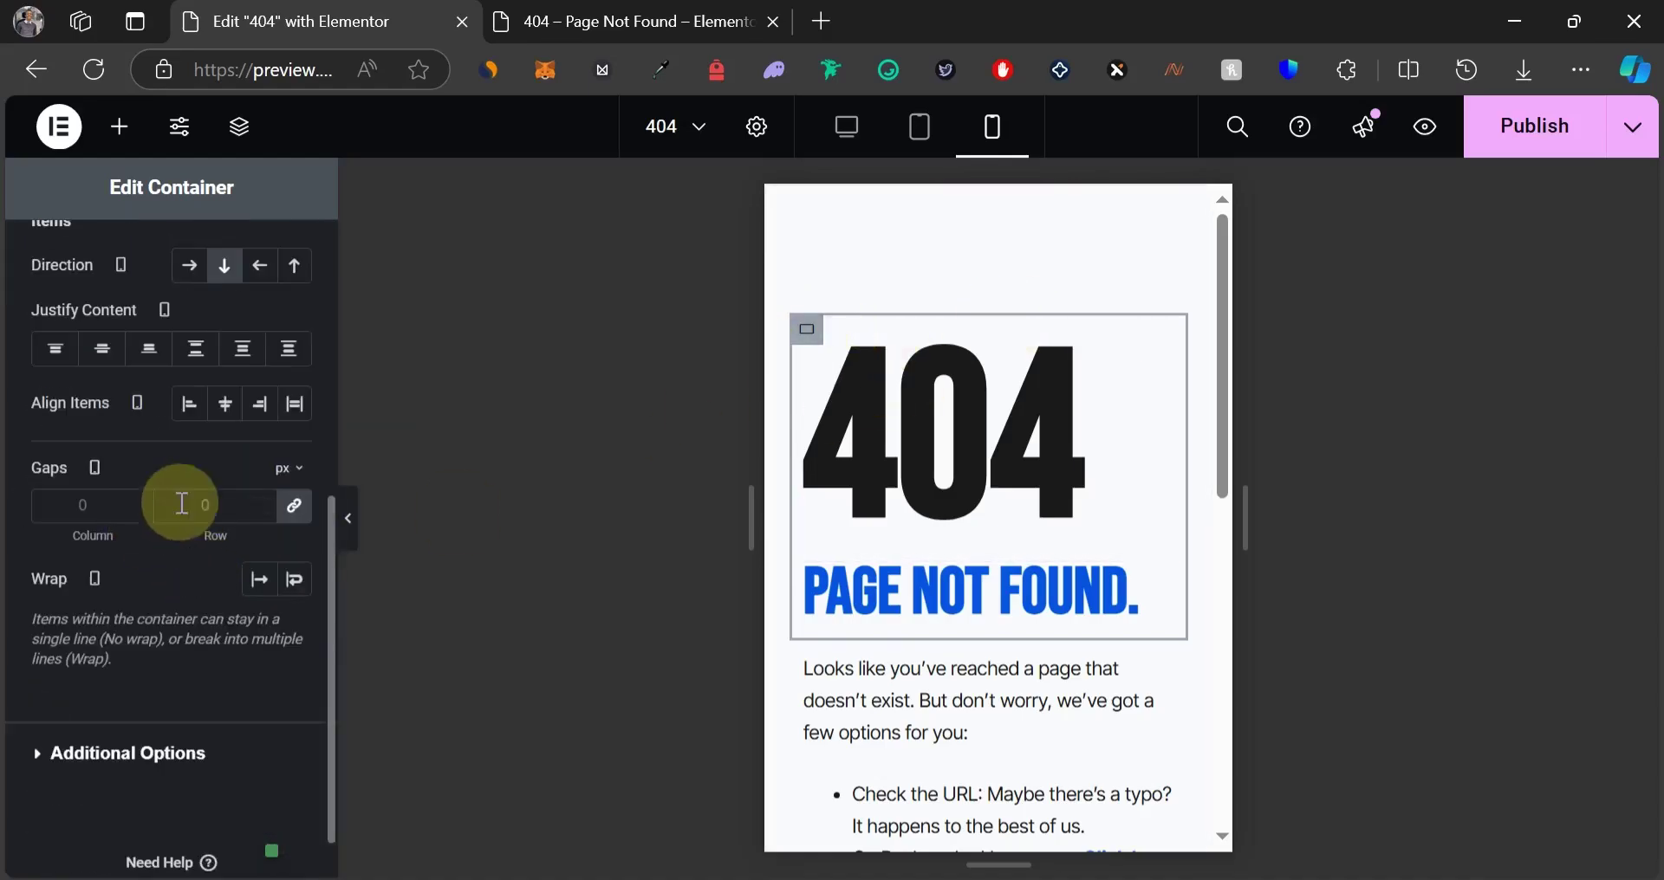
left_click(227, 404)
Review the whole mobile layout without the editing controls and check it against the reference 404 page.
scroll(962, 515, "down", 5)
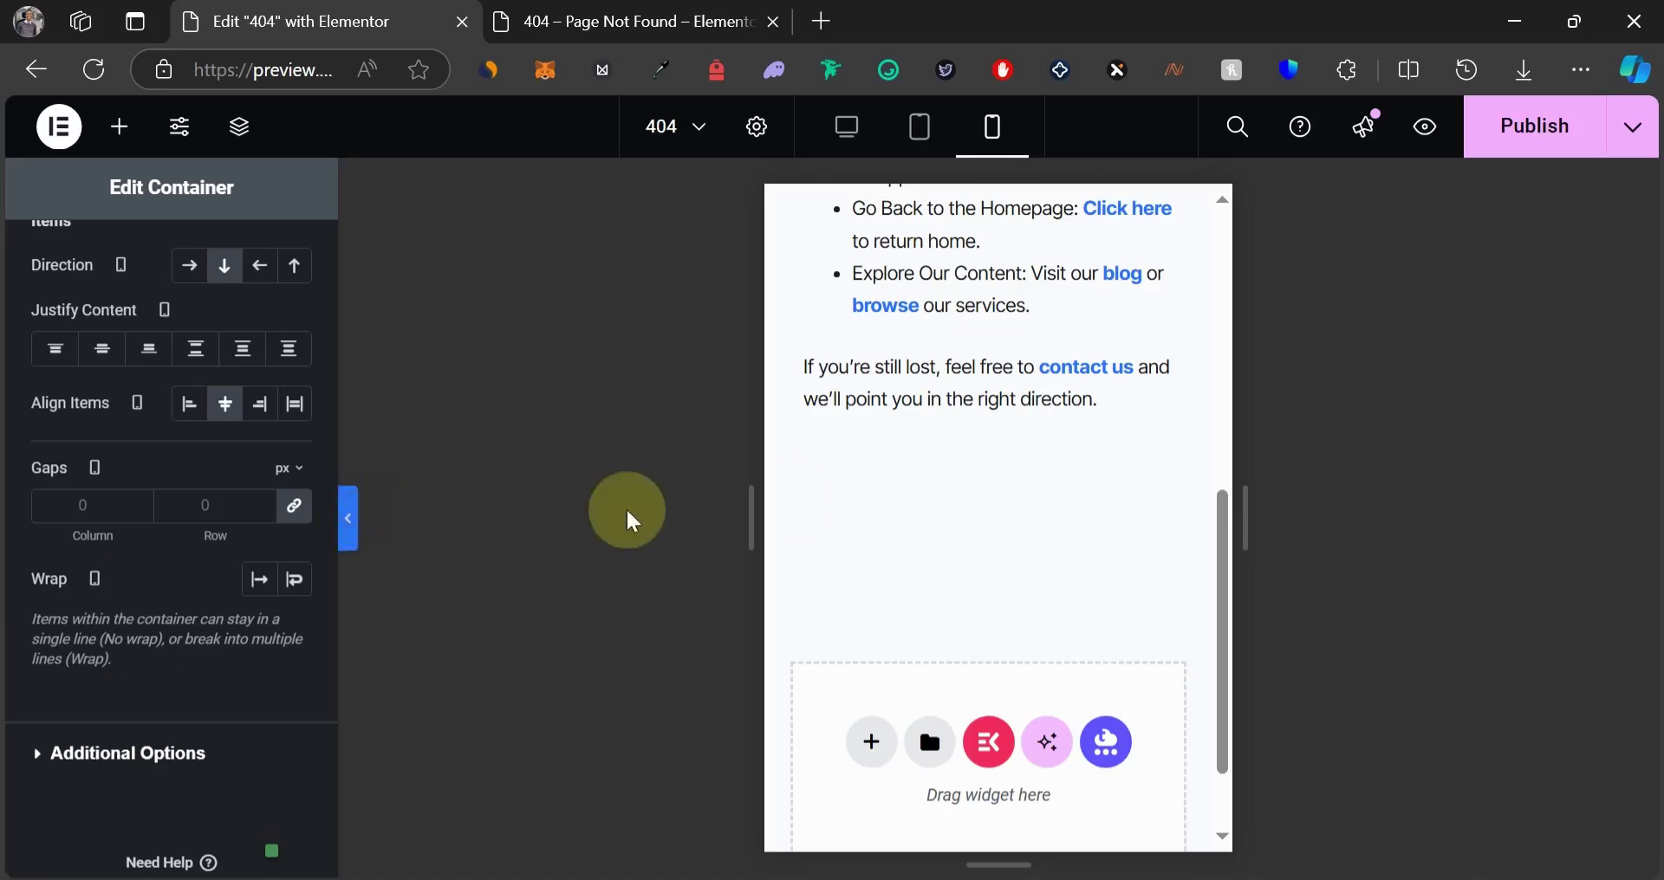
key("ctrl+p")
scroll(832, 483, "up", 8)
scroll(832, 483, "down", 3)
left_click(643, 26)
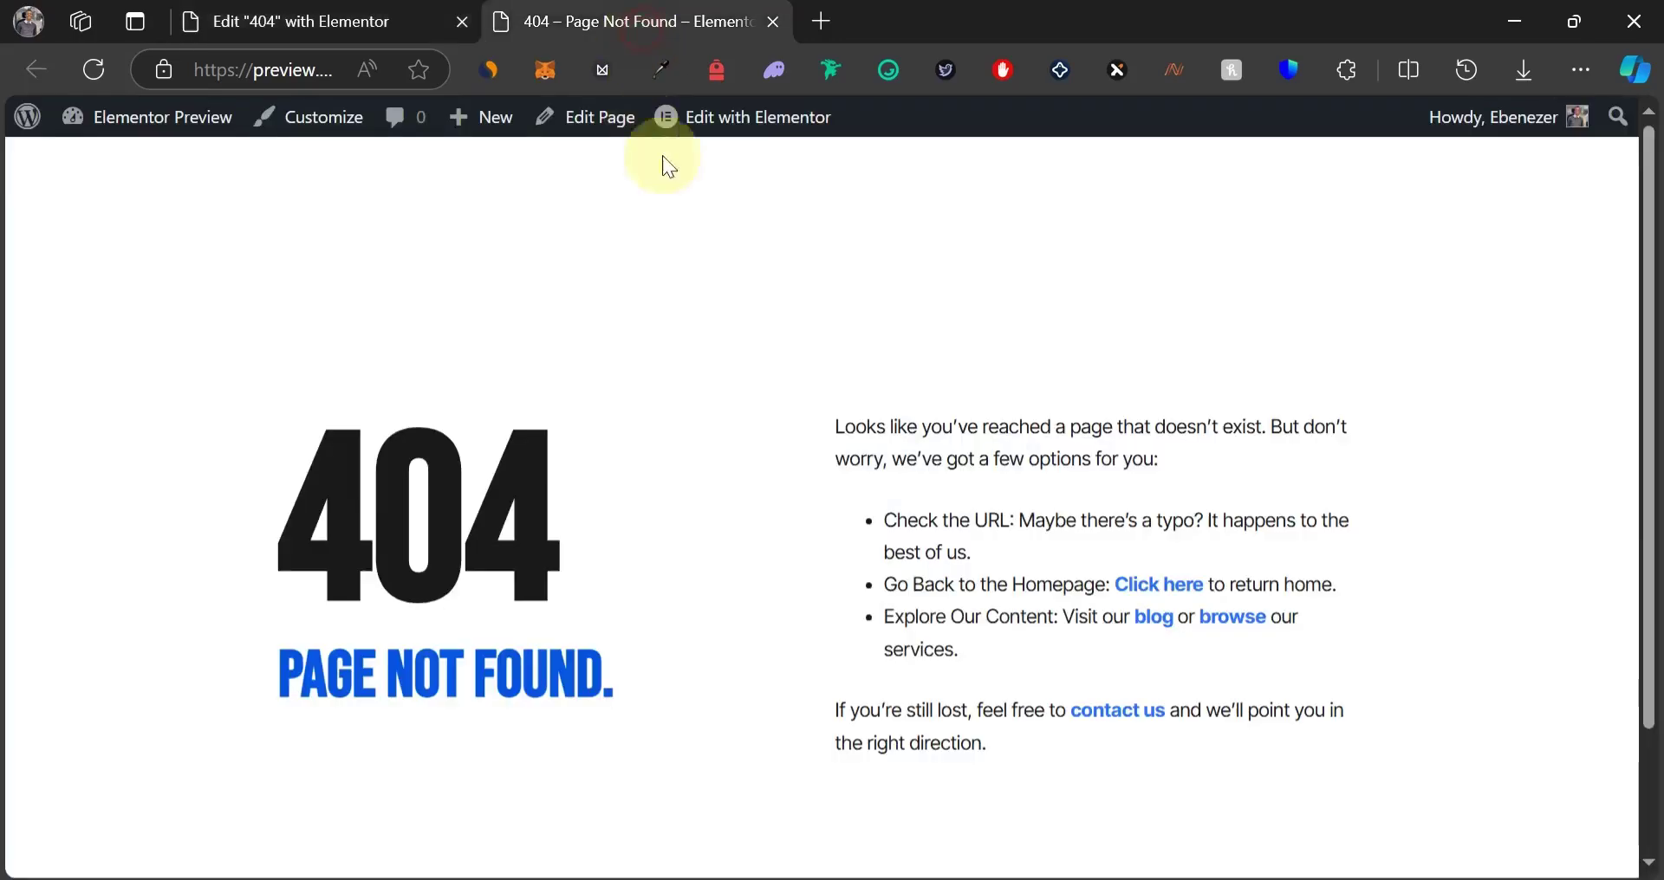
scroll(386, 390, "down", 1)
scroll(372, 416, "up", 1)
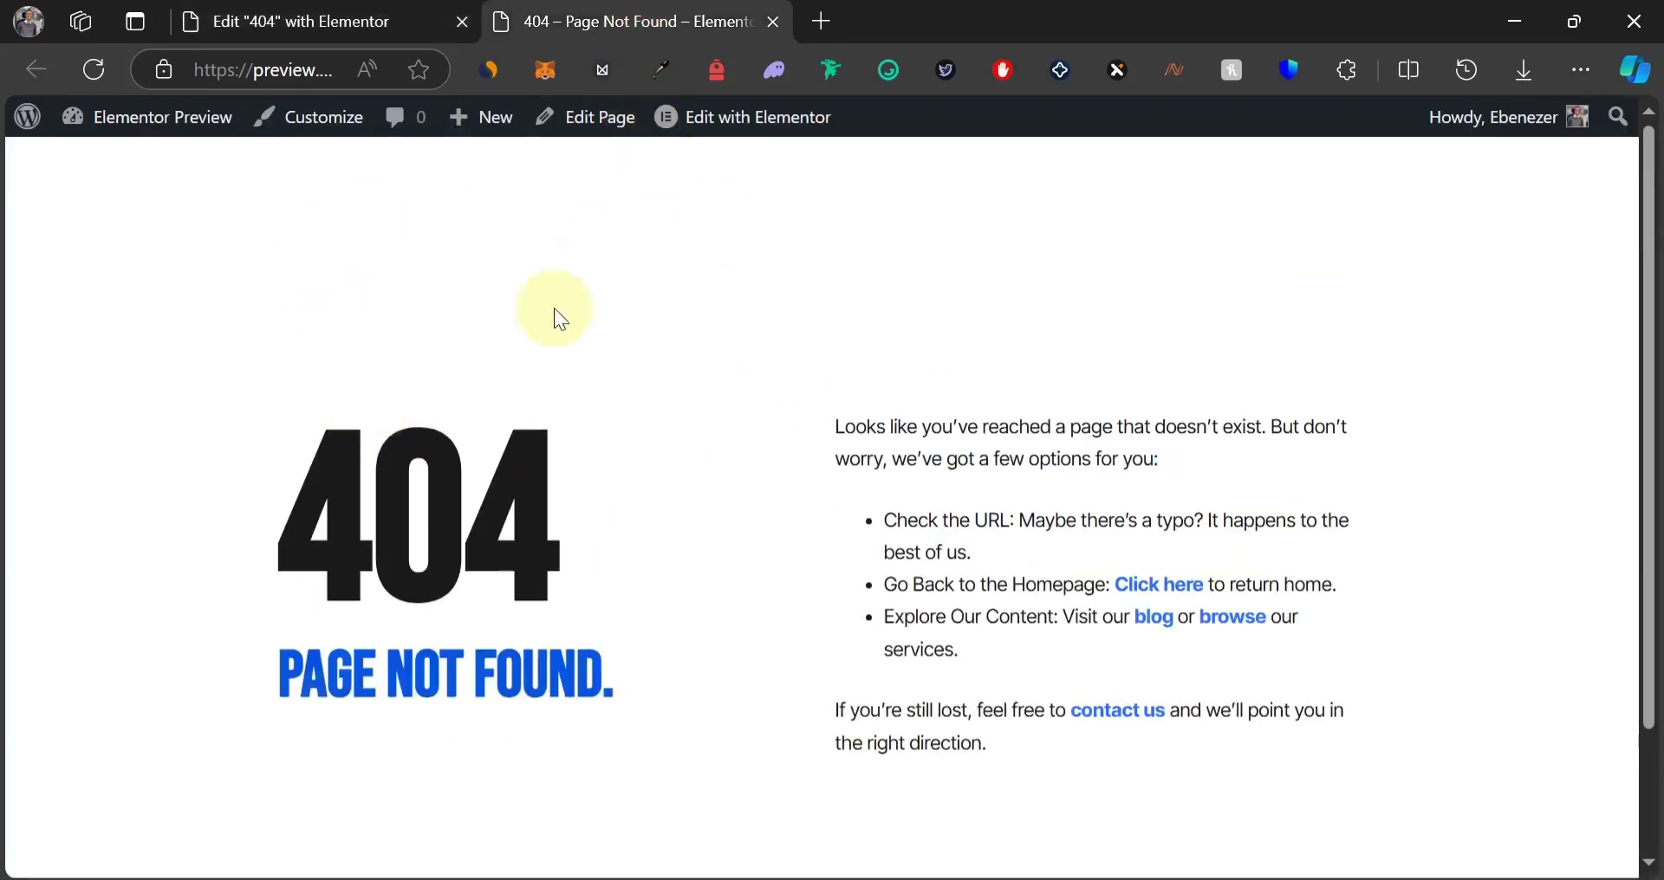
left_click(264, 24)
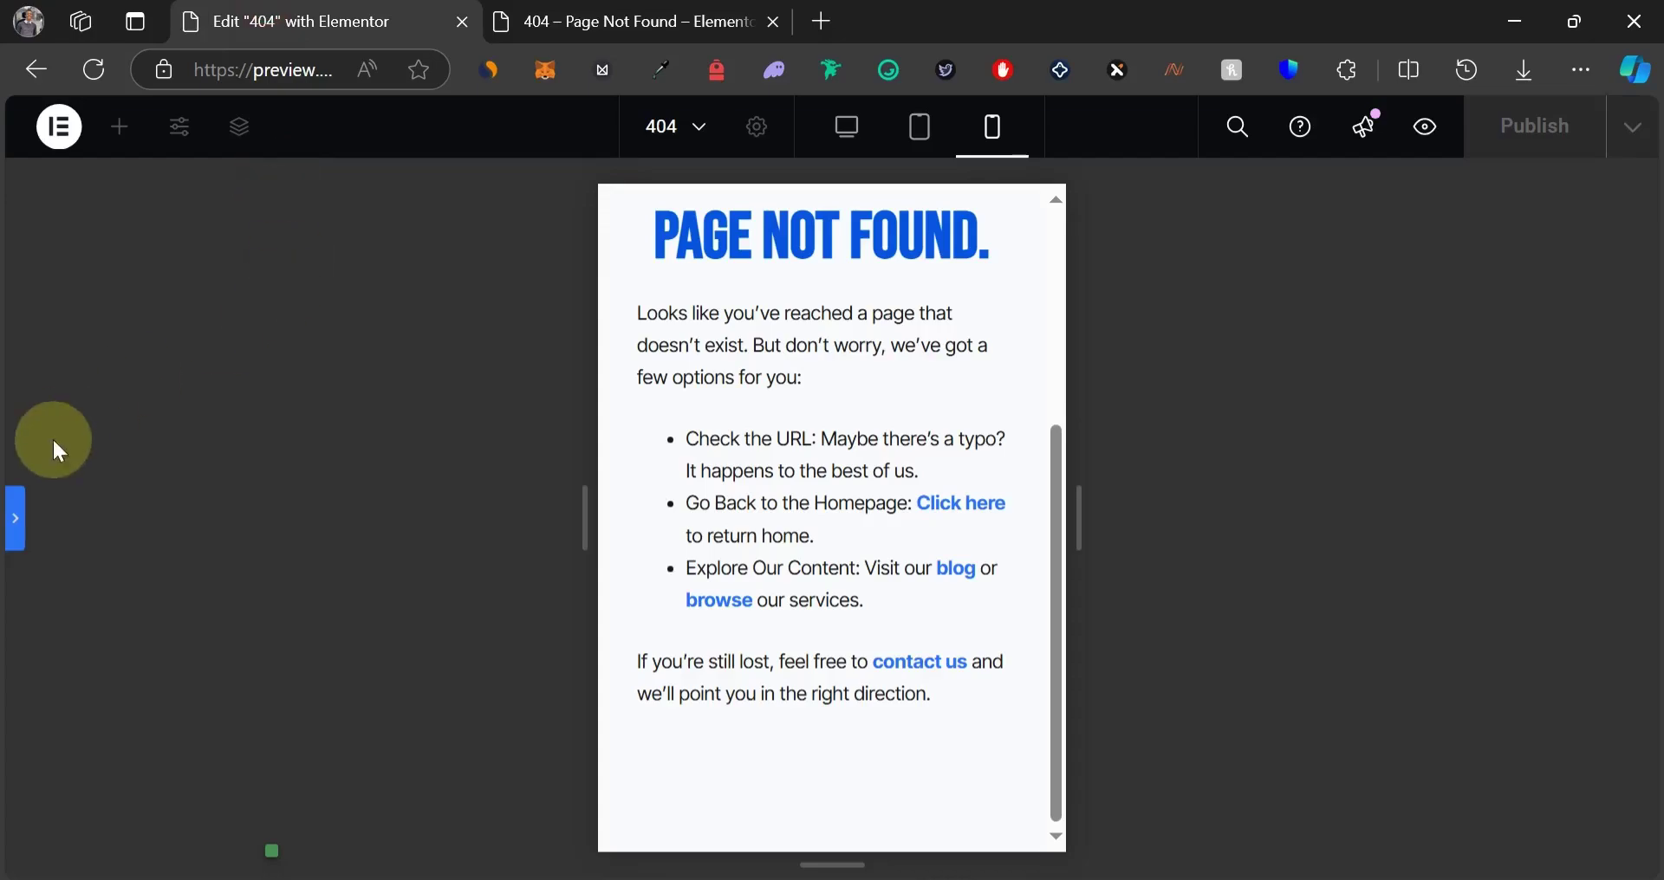
key("ctrl+p")
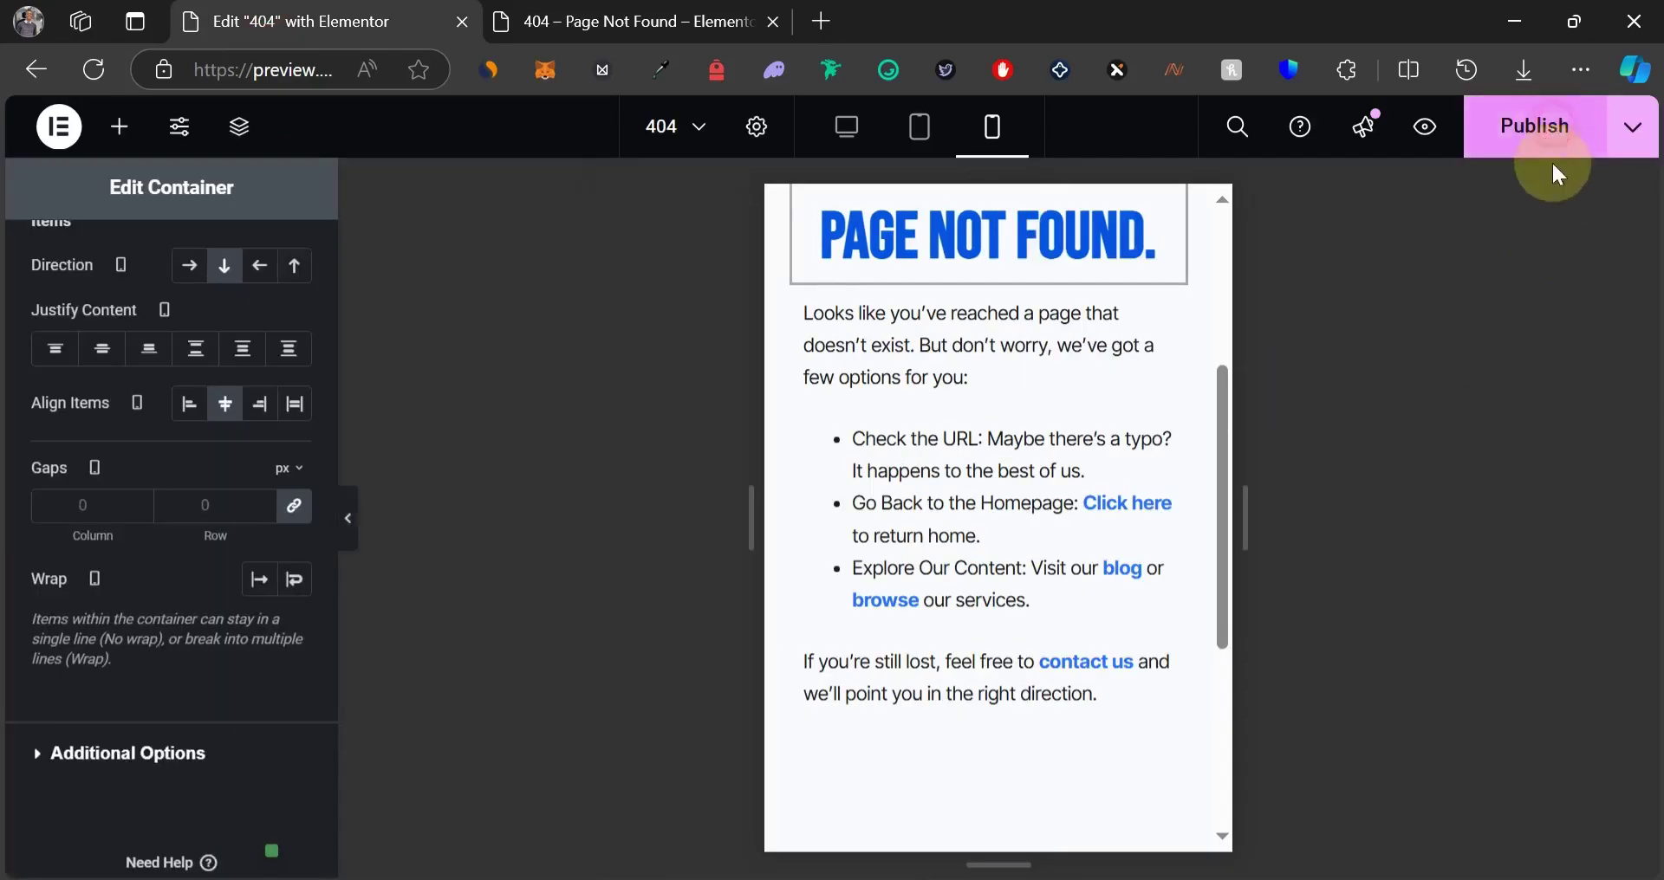
Publish the 404 page and exit the editor to the WordPress dashboard.
left_click(1551, 152)
scroll(1116, 407, "up", 5)
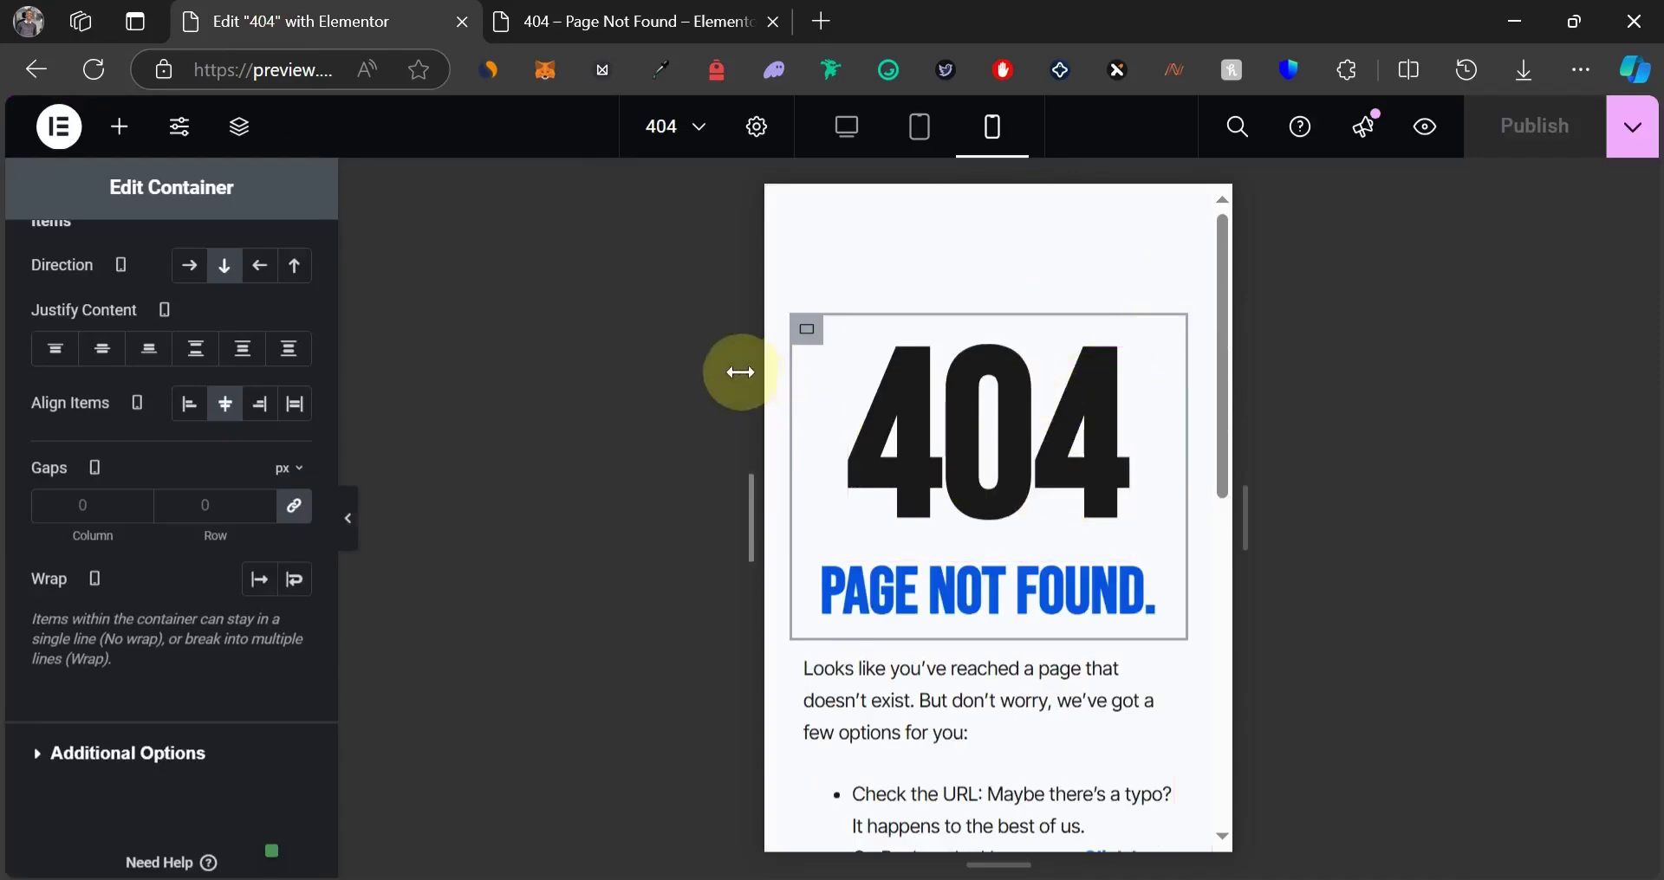
left_click(57, 135)
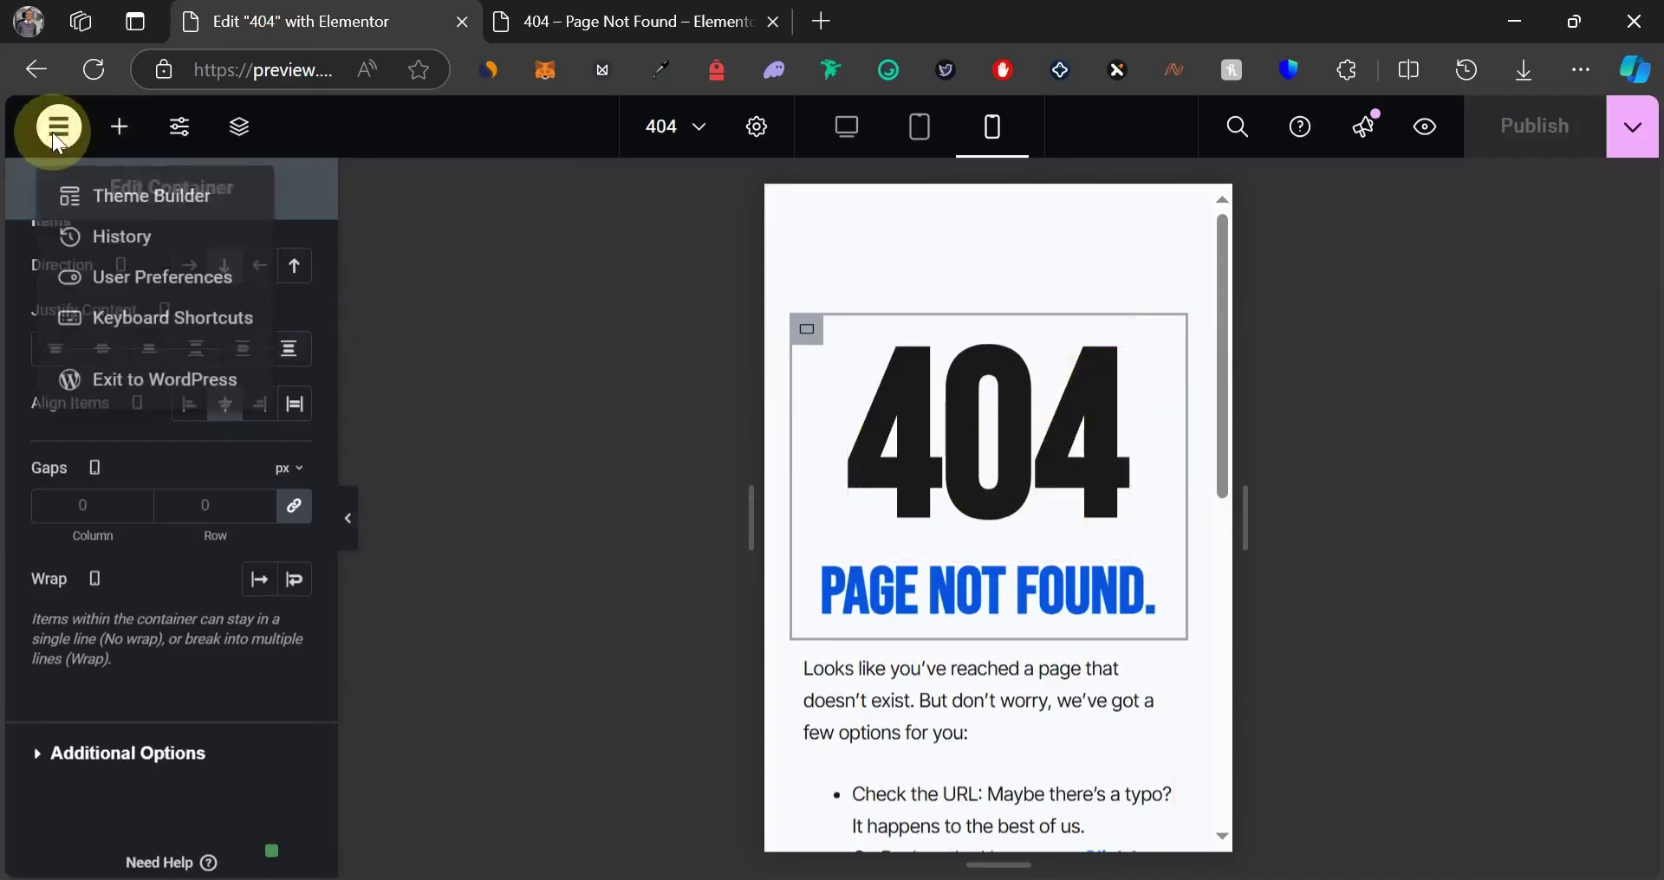
left_click(139, 387)
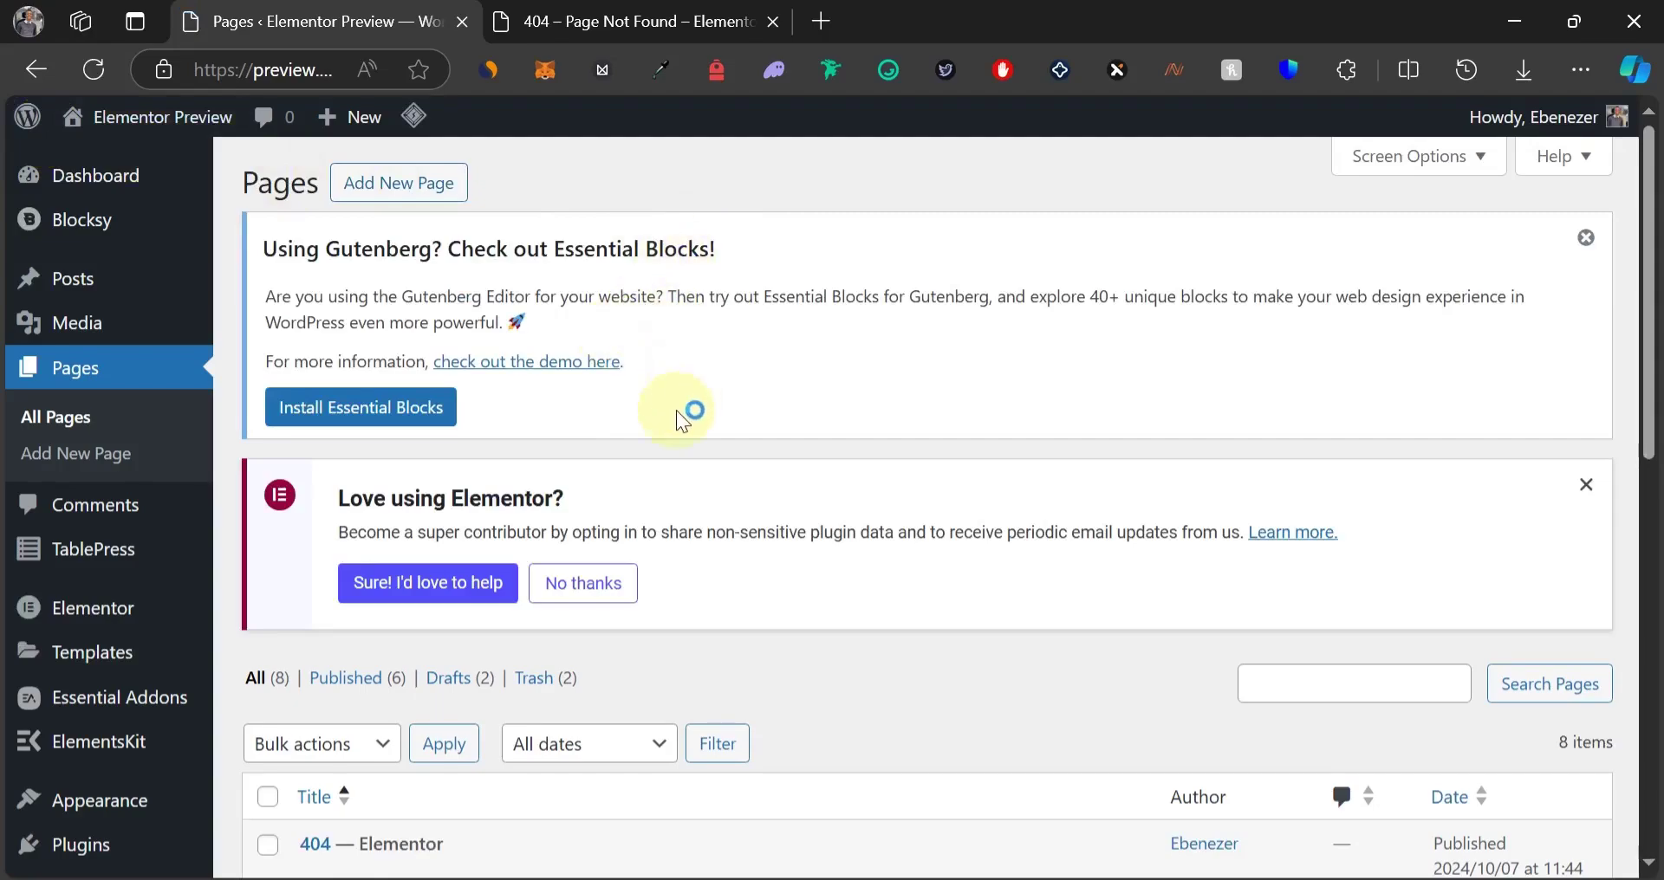
Open the 404 Error Page settings and review the advanced options, the general options and the pages available as the 404 page.
scroll(334, 476, "down", 5)
mouse_move(132, 460)
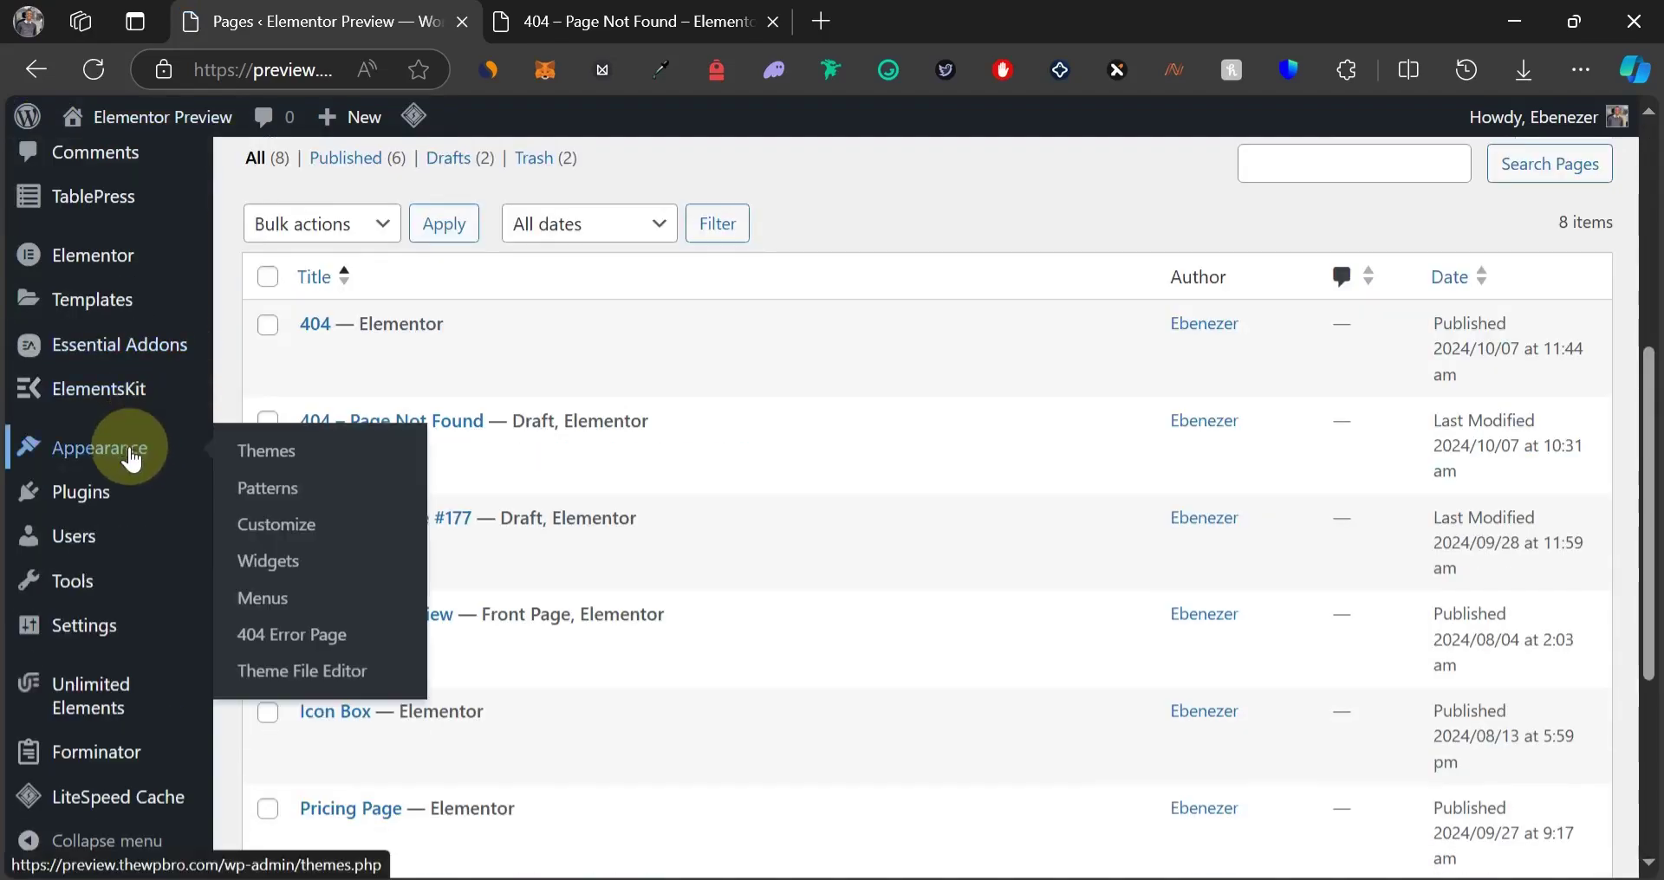
left_click(299, 641)
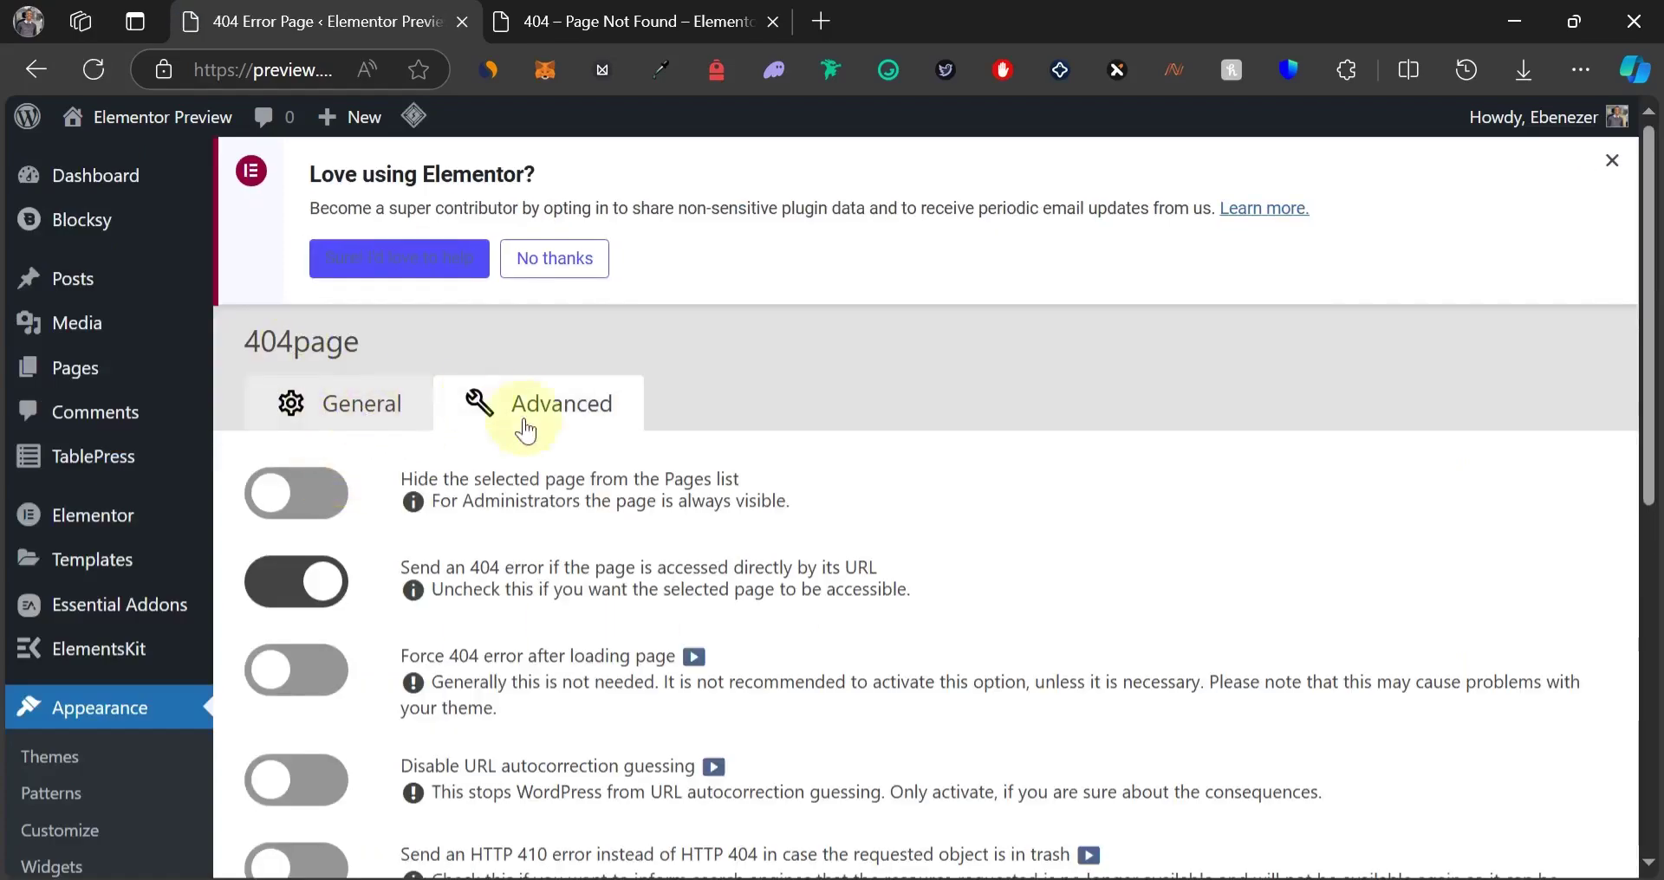
scroll(568, 650, "down", 8)
scroll(569, 644, "up", 8)
left_click(369, 401)
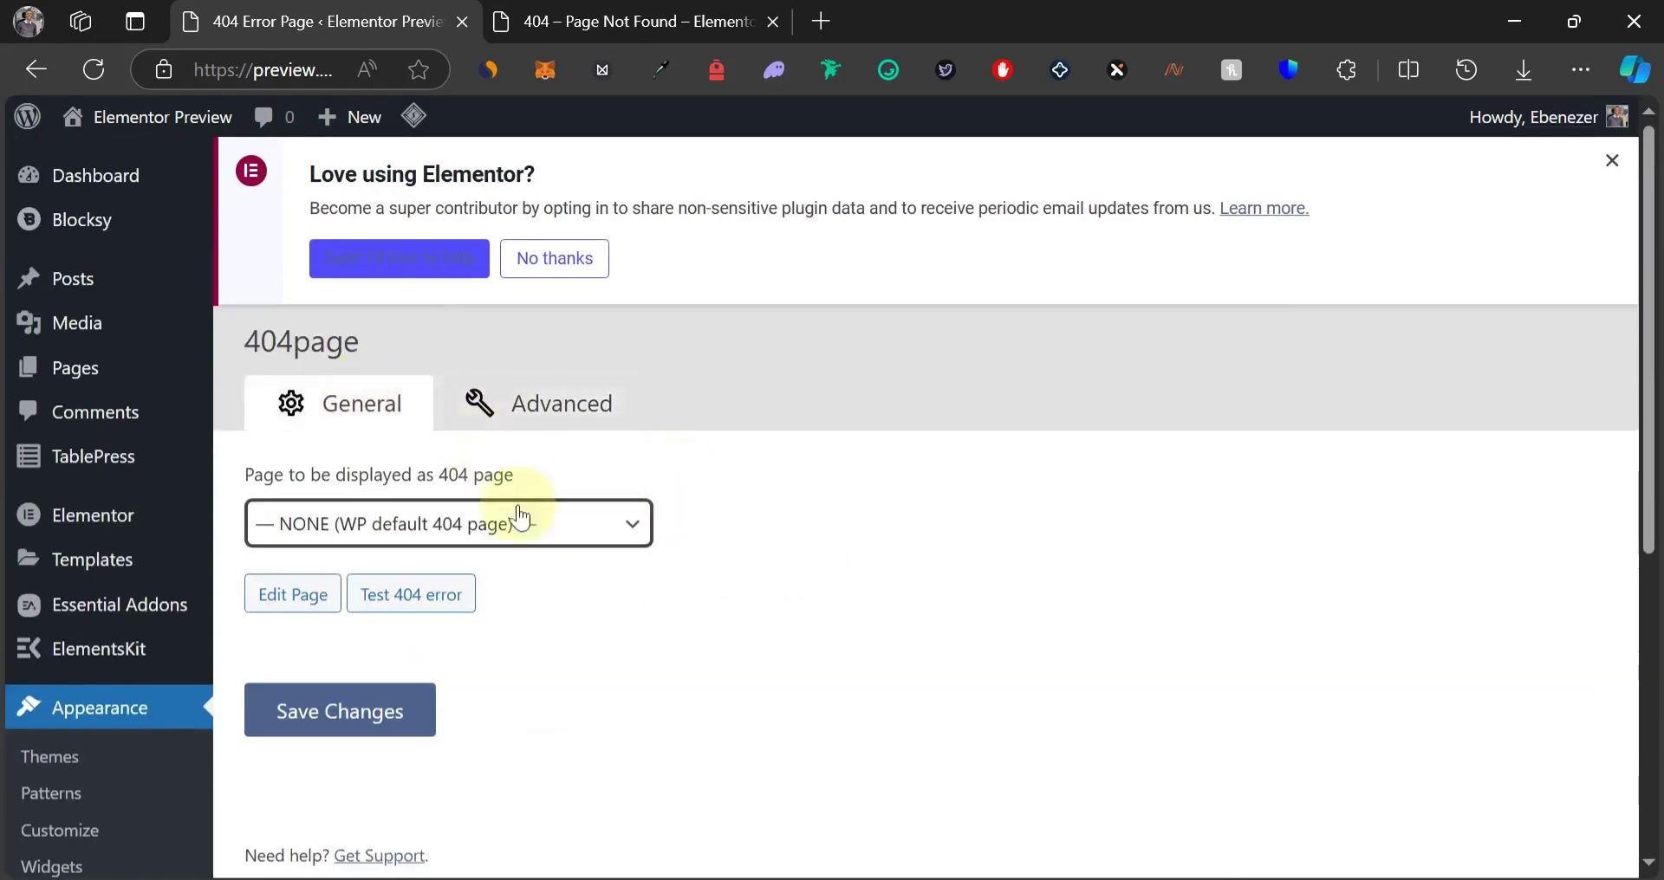
left_click_drag(256, 477, 440, 477)
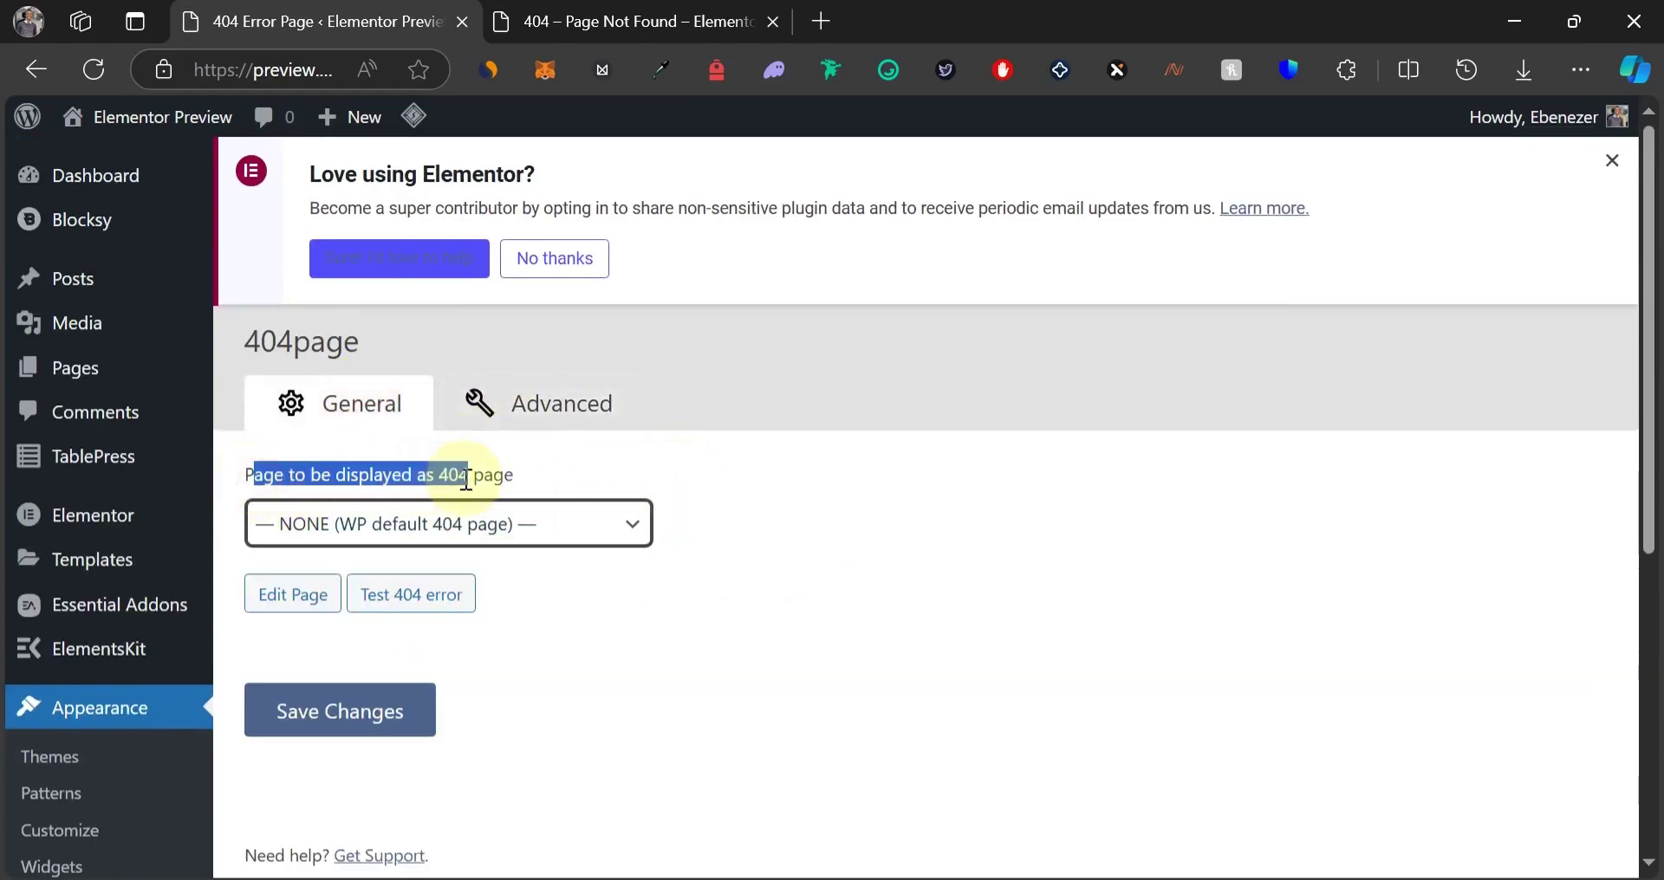
left_click(382, 521)
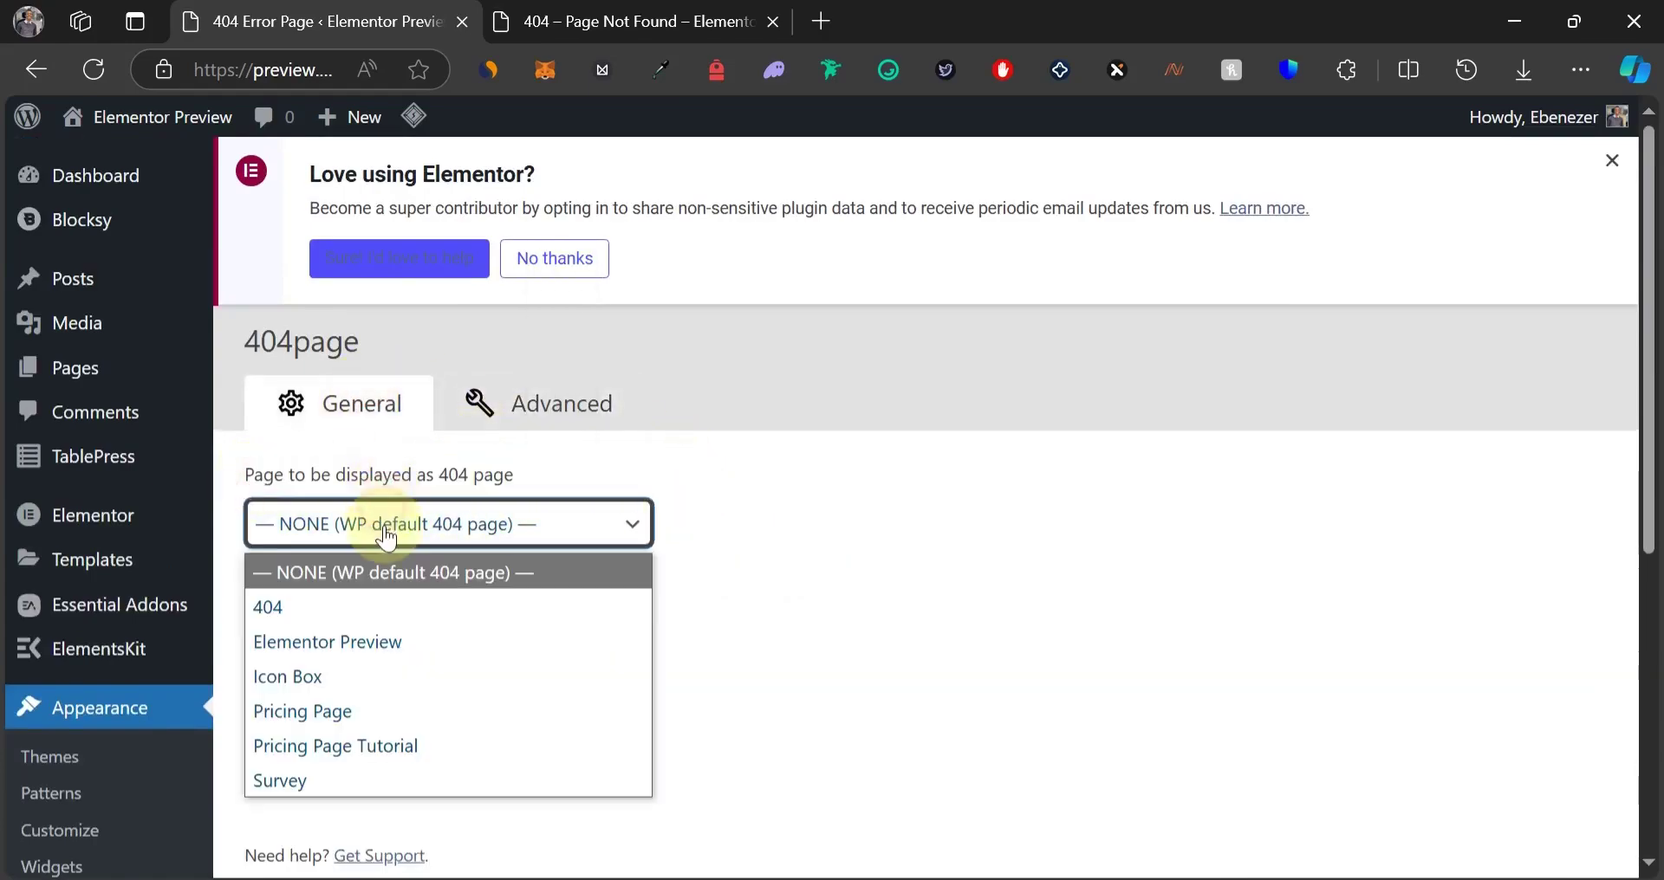
In the reference page's browser tab, replace 404-2/ in the address with the nonexistent path smart, load it and read the default error page.
left_click(680, 24)
left_click(397, 69)
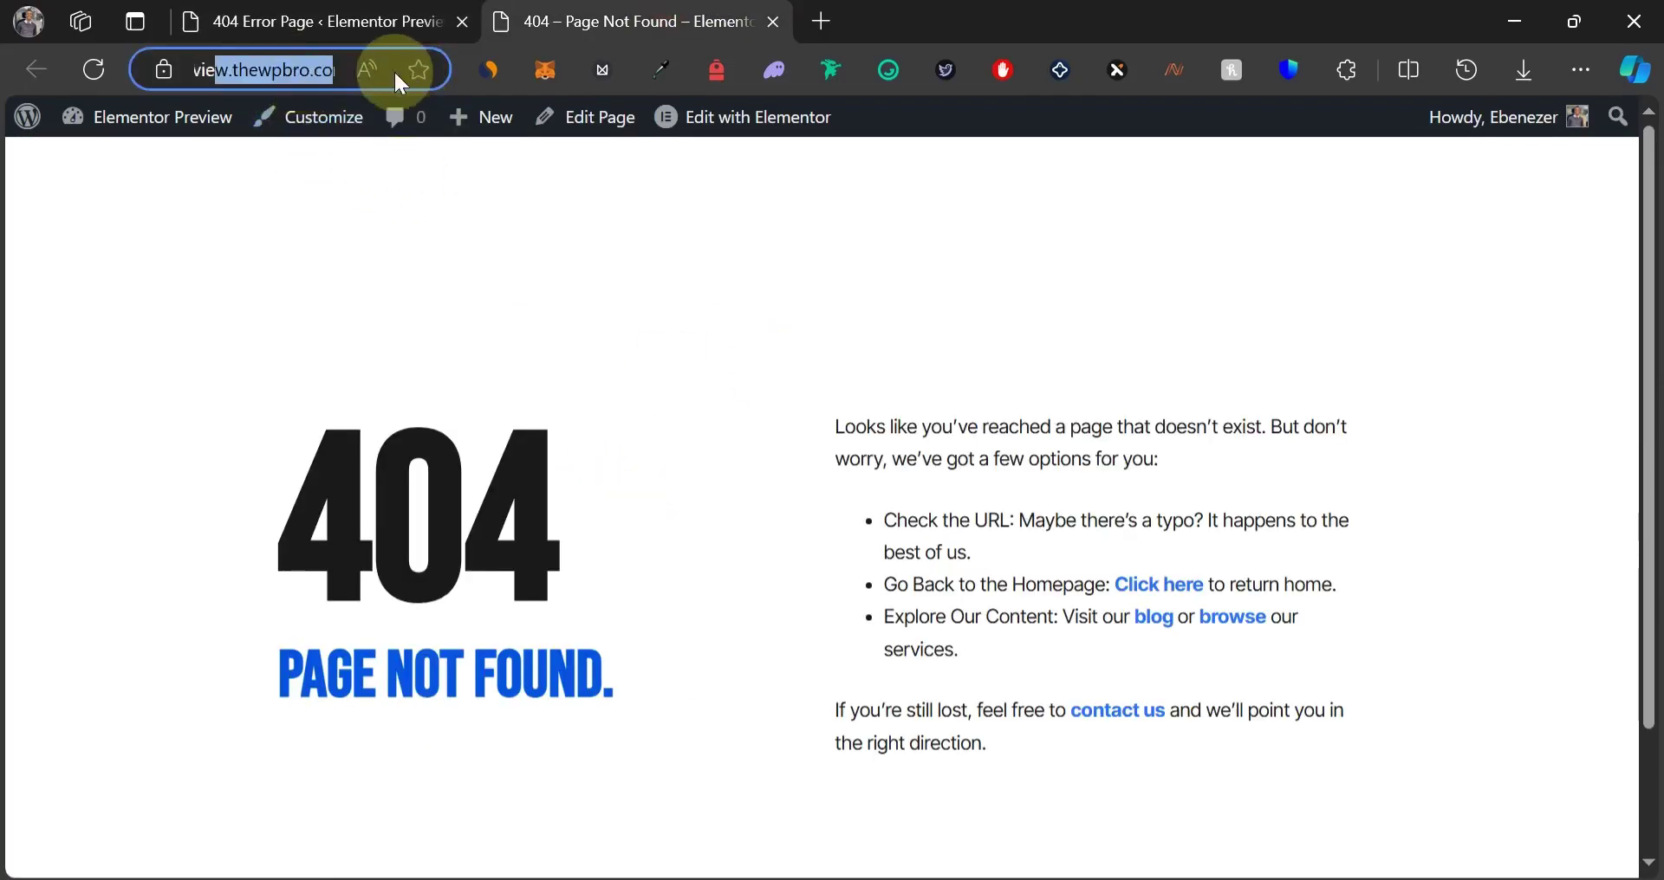
left_click(277, 69)
left_click_drag(277, 70, 381, 75)
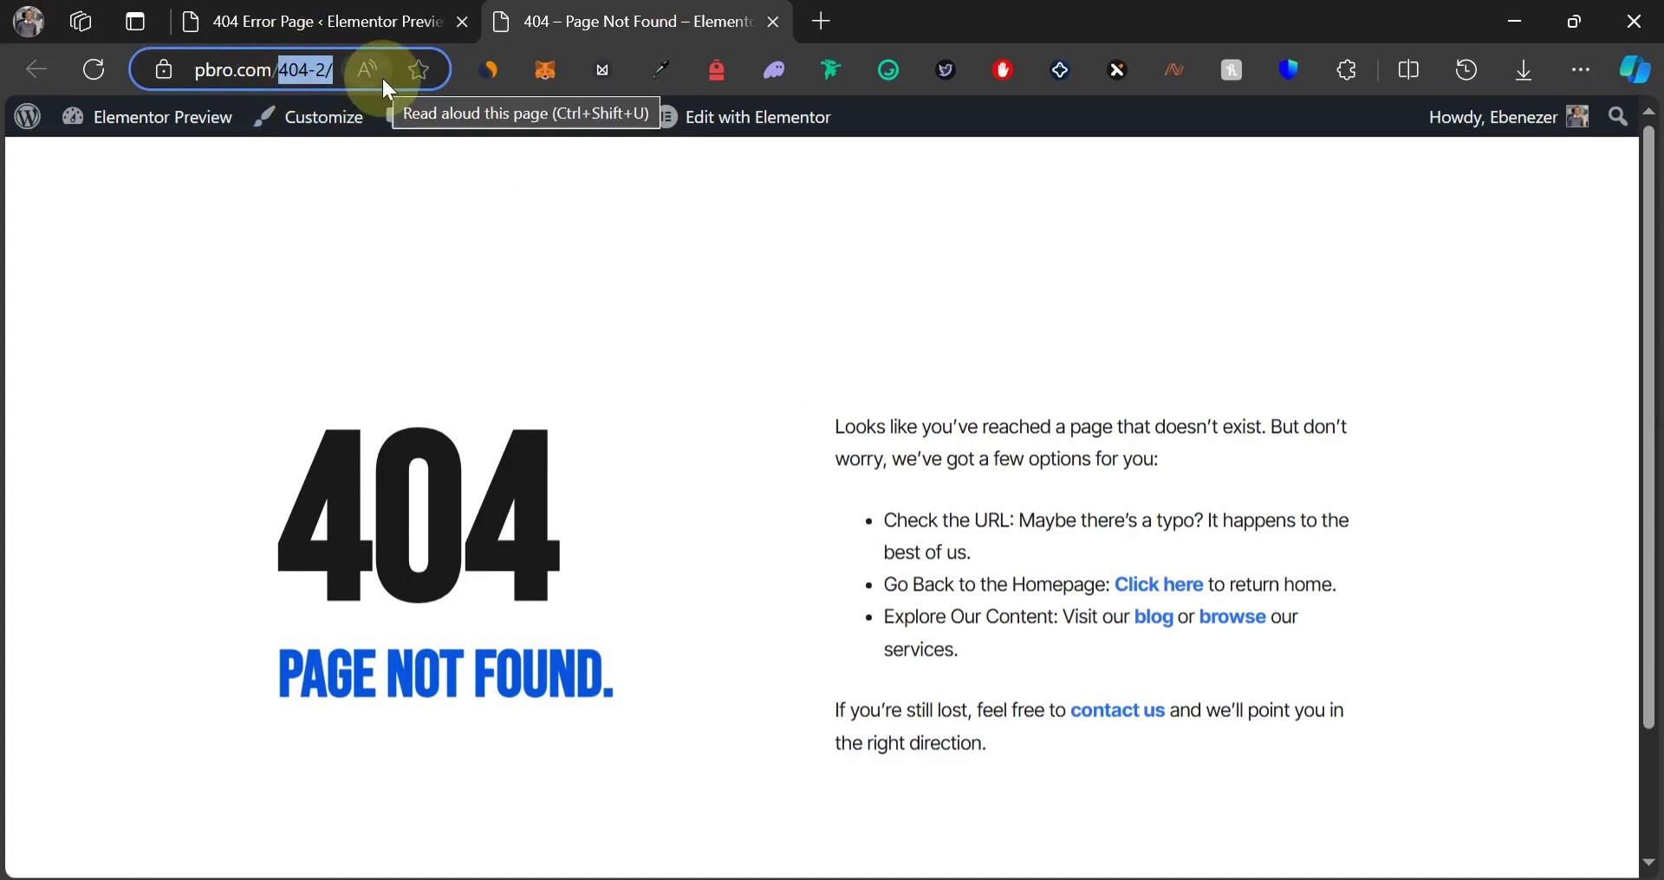
type("smart")
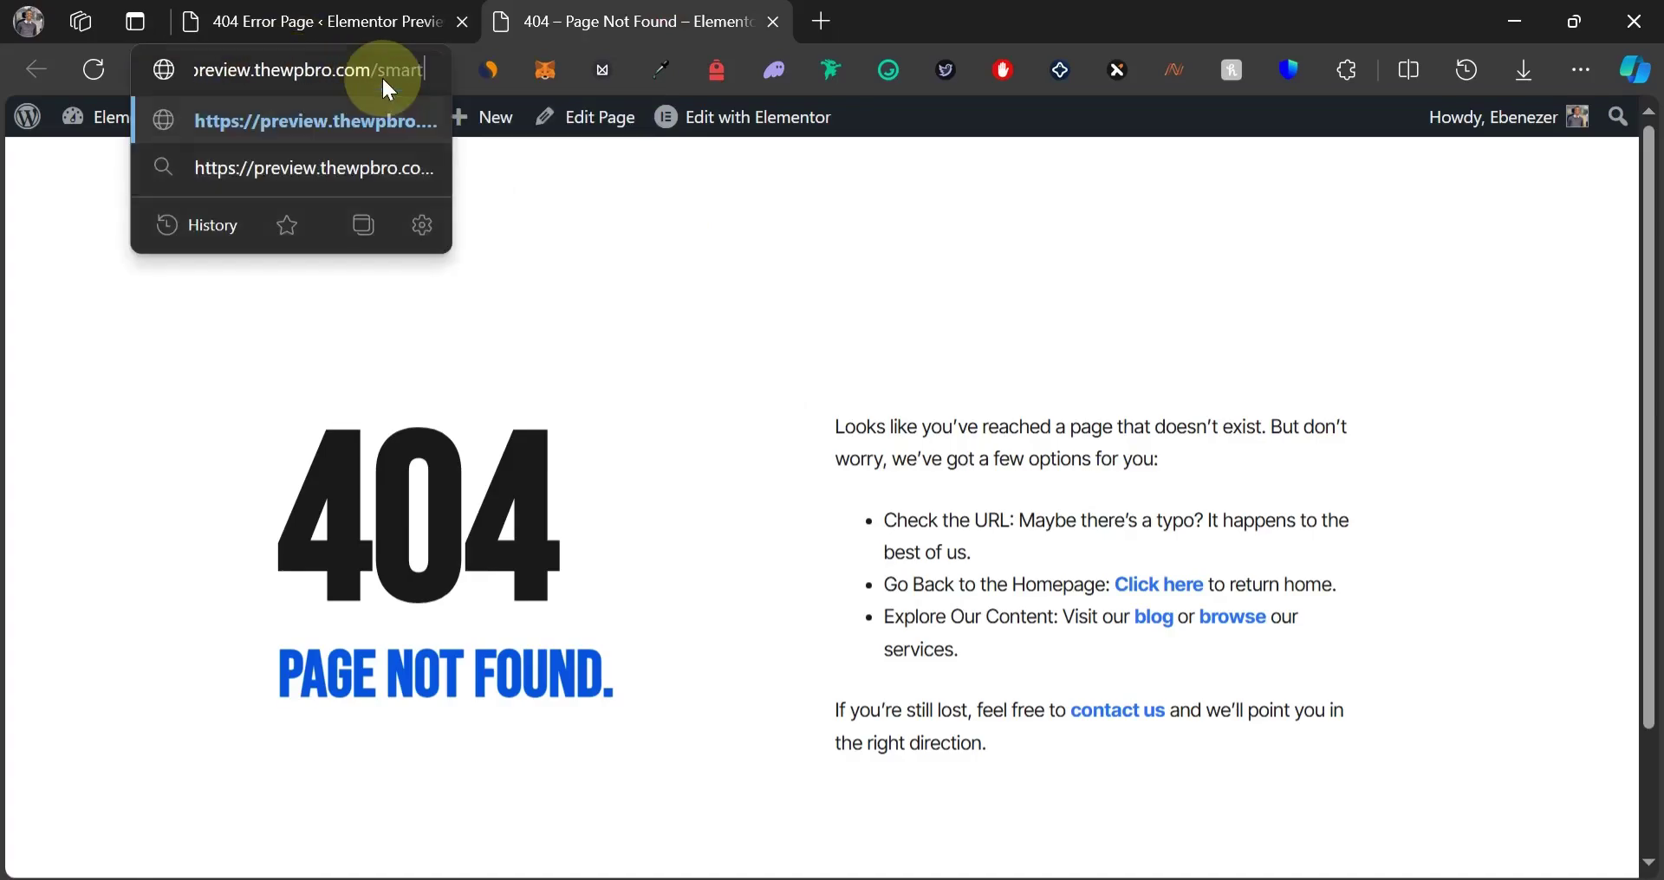
key("Return")
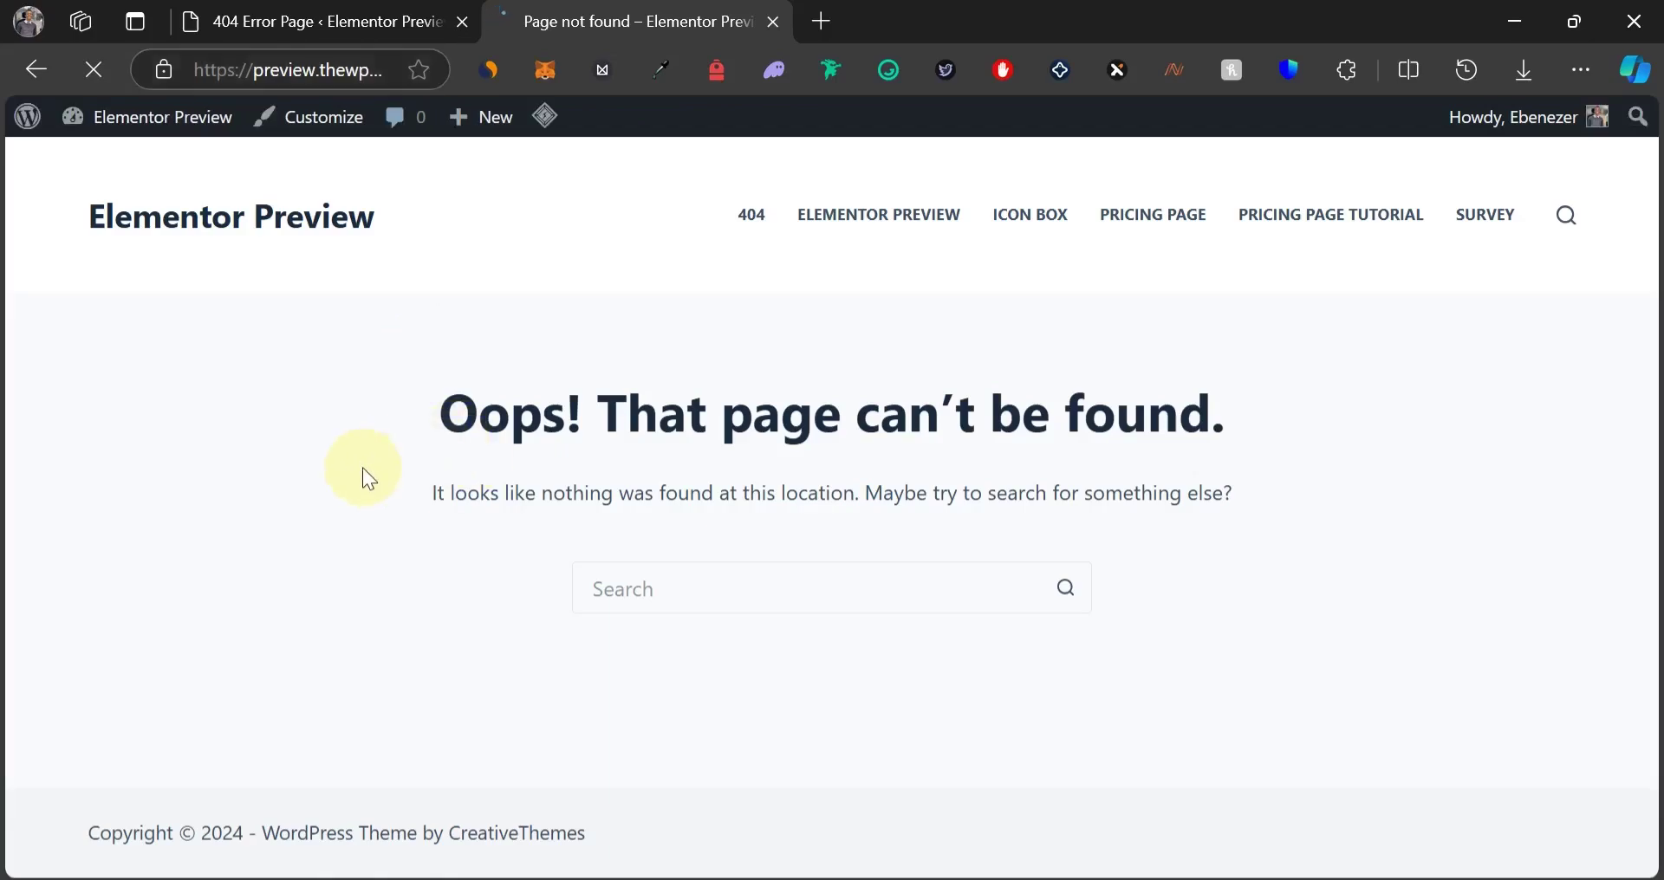
left_click_drag(436, 418, 781, 411)
left_click(895, 428)
left_click_drag(398, 494, 792, 580)
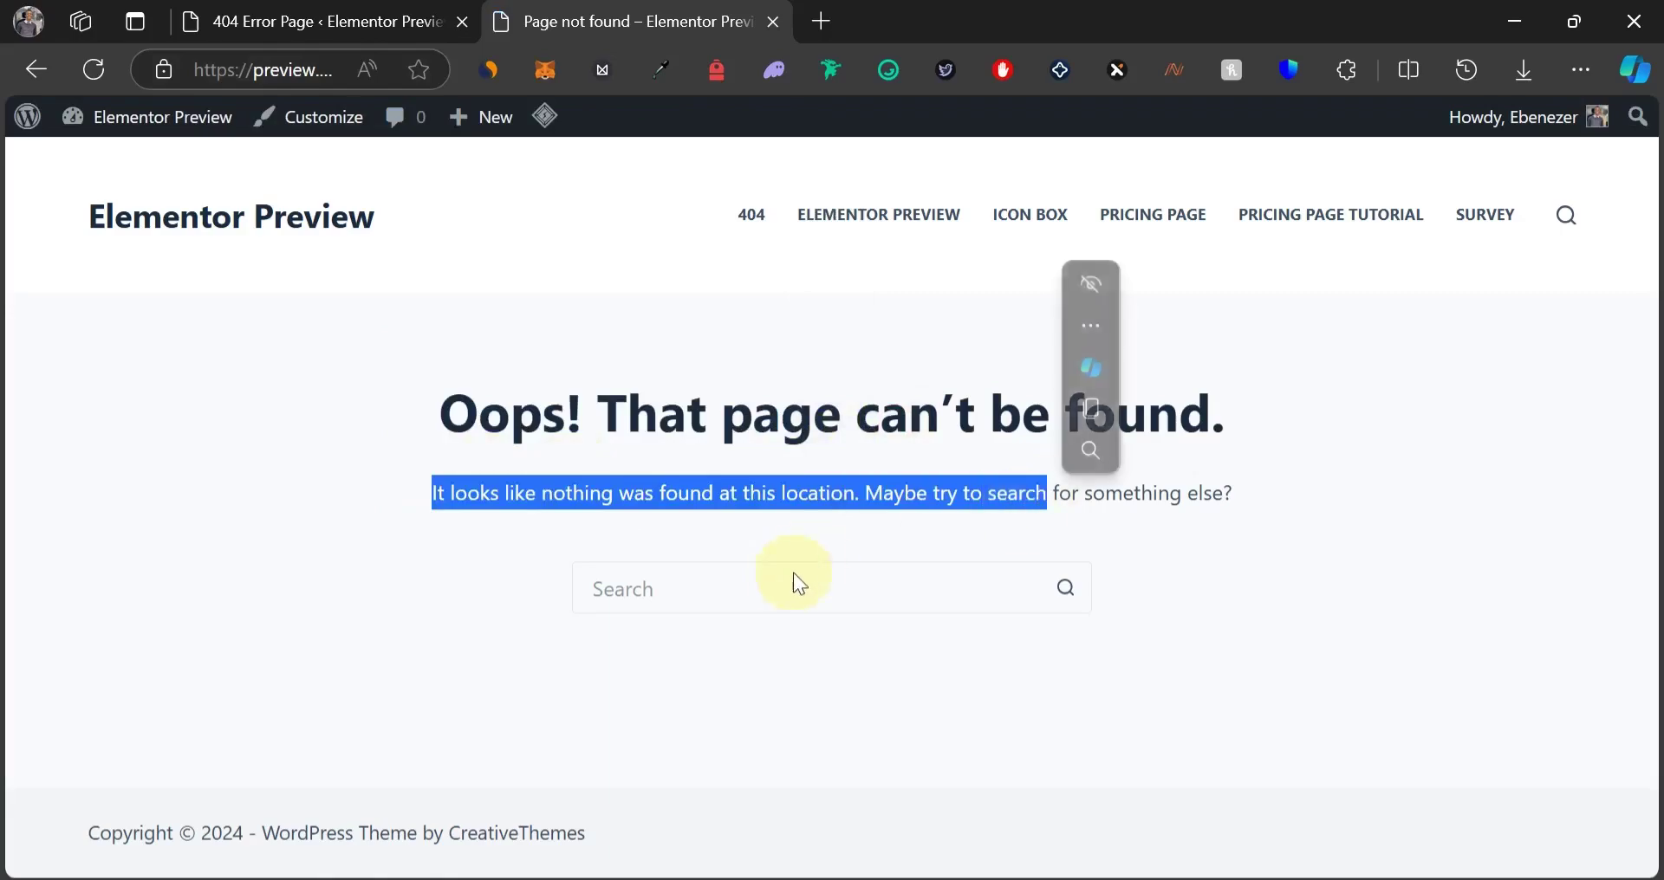
left_click(786, 576)
left_click(491, 500)
Back in the 404page settings, choose the 404 page as the page displayed for 404 errors and save the changes.
left_click(333, 39)
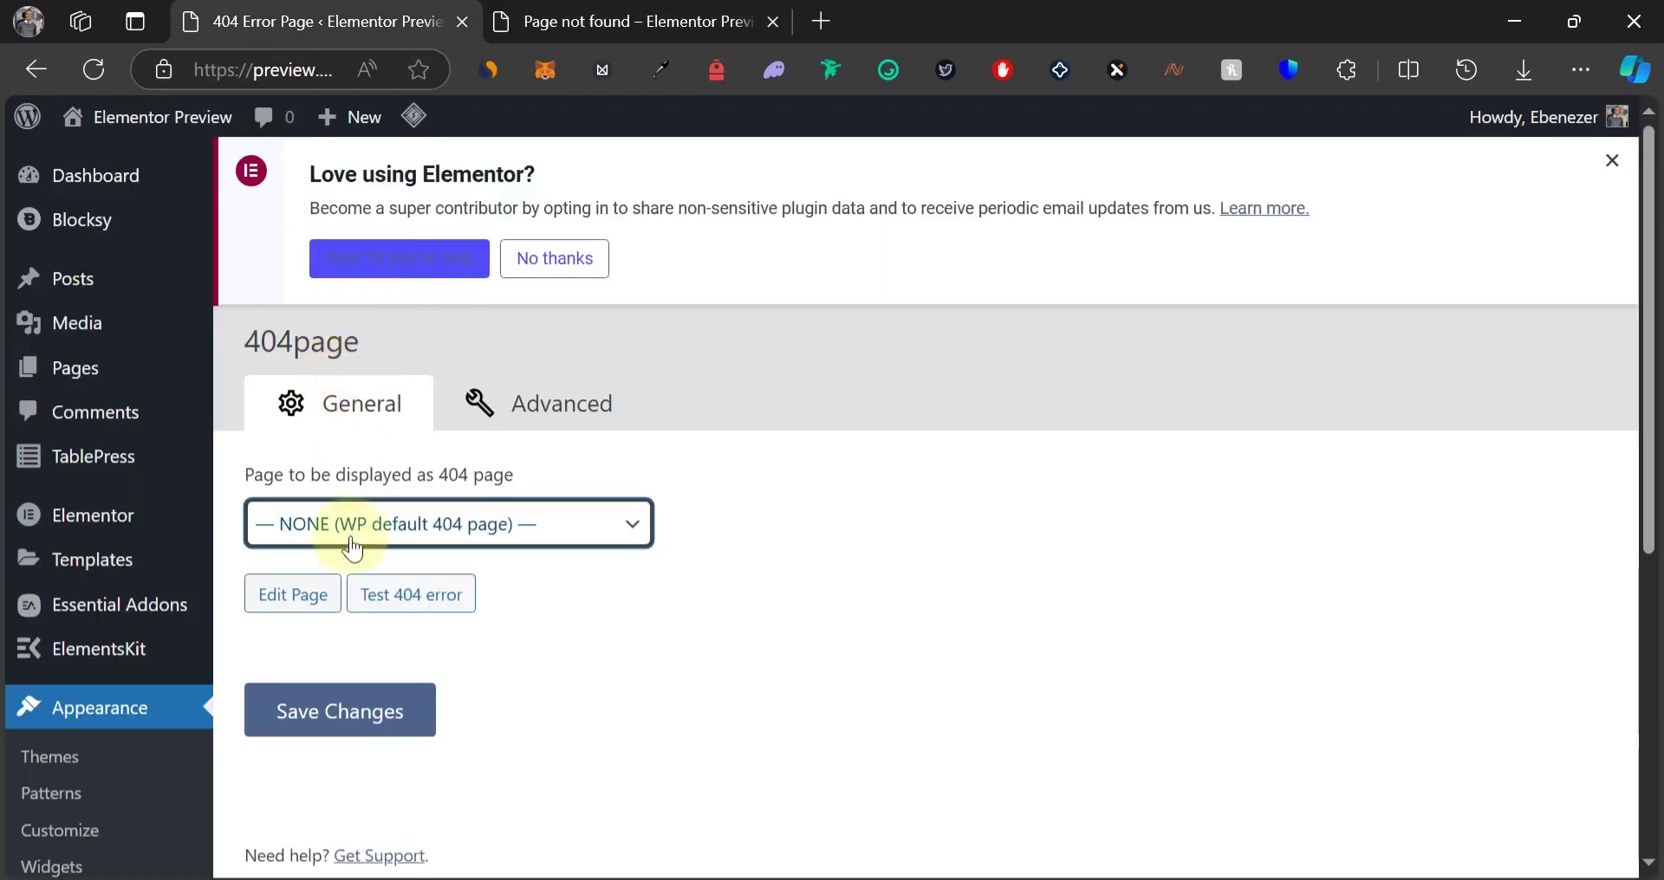
left_click(342, 548)
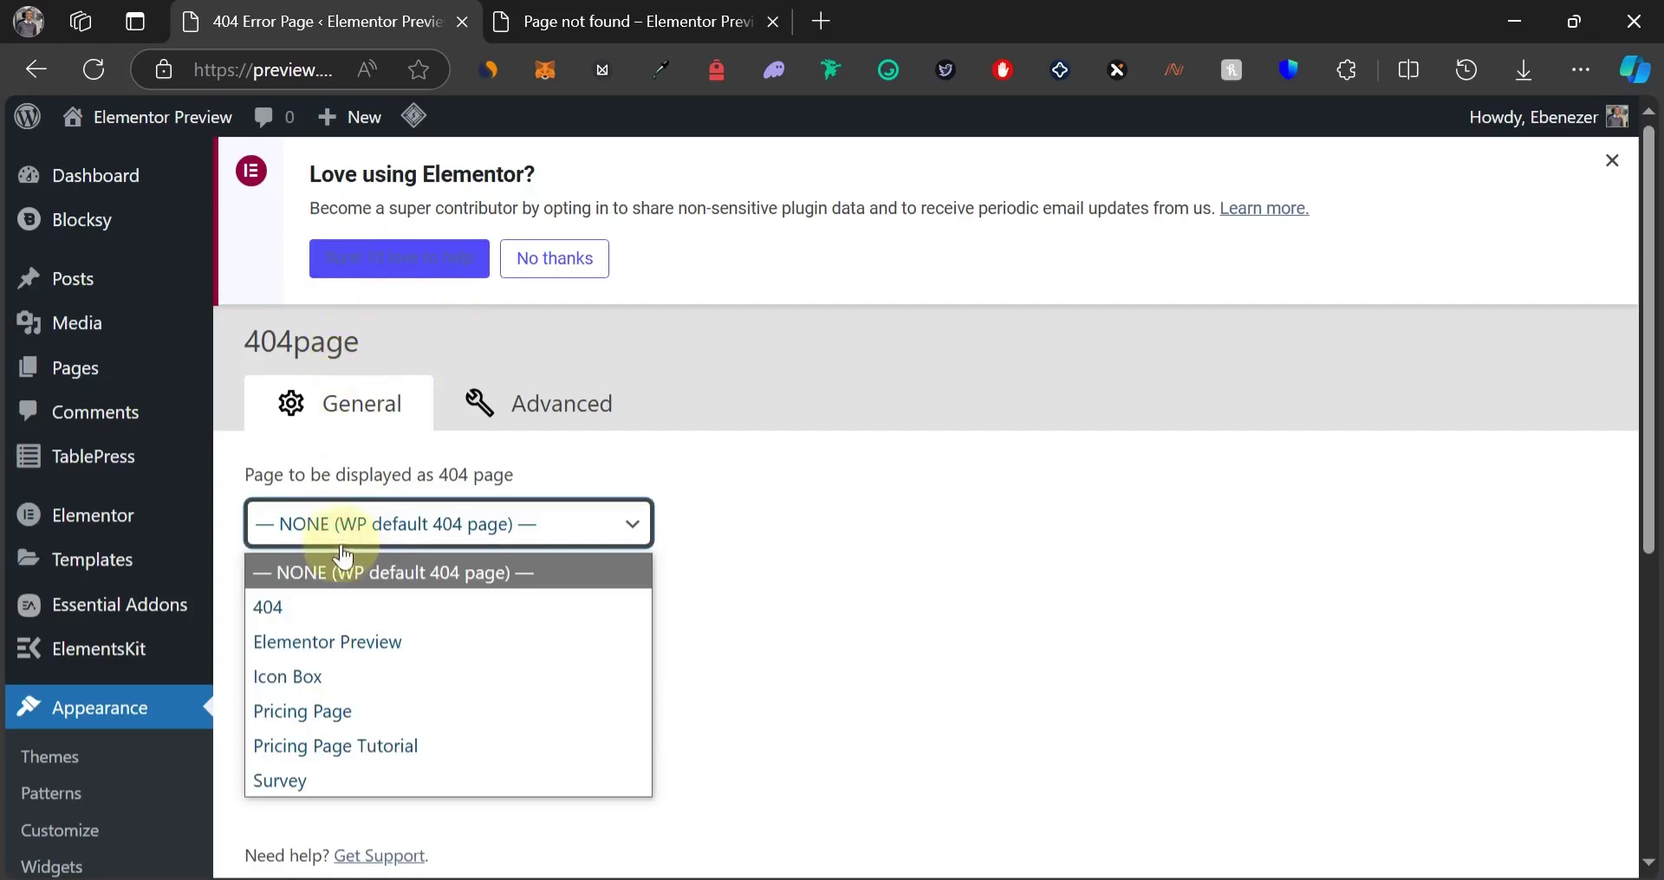
left_click(284, 608)
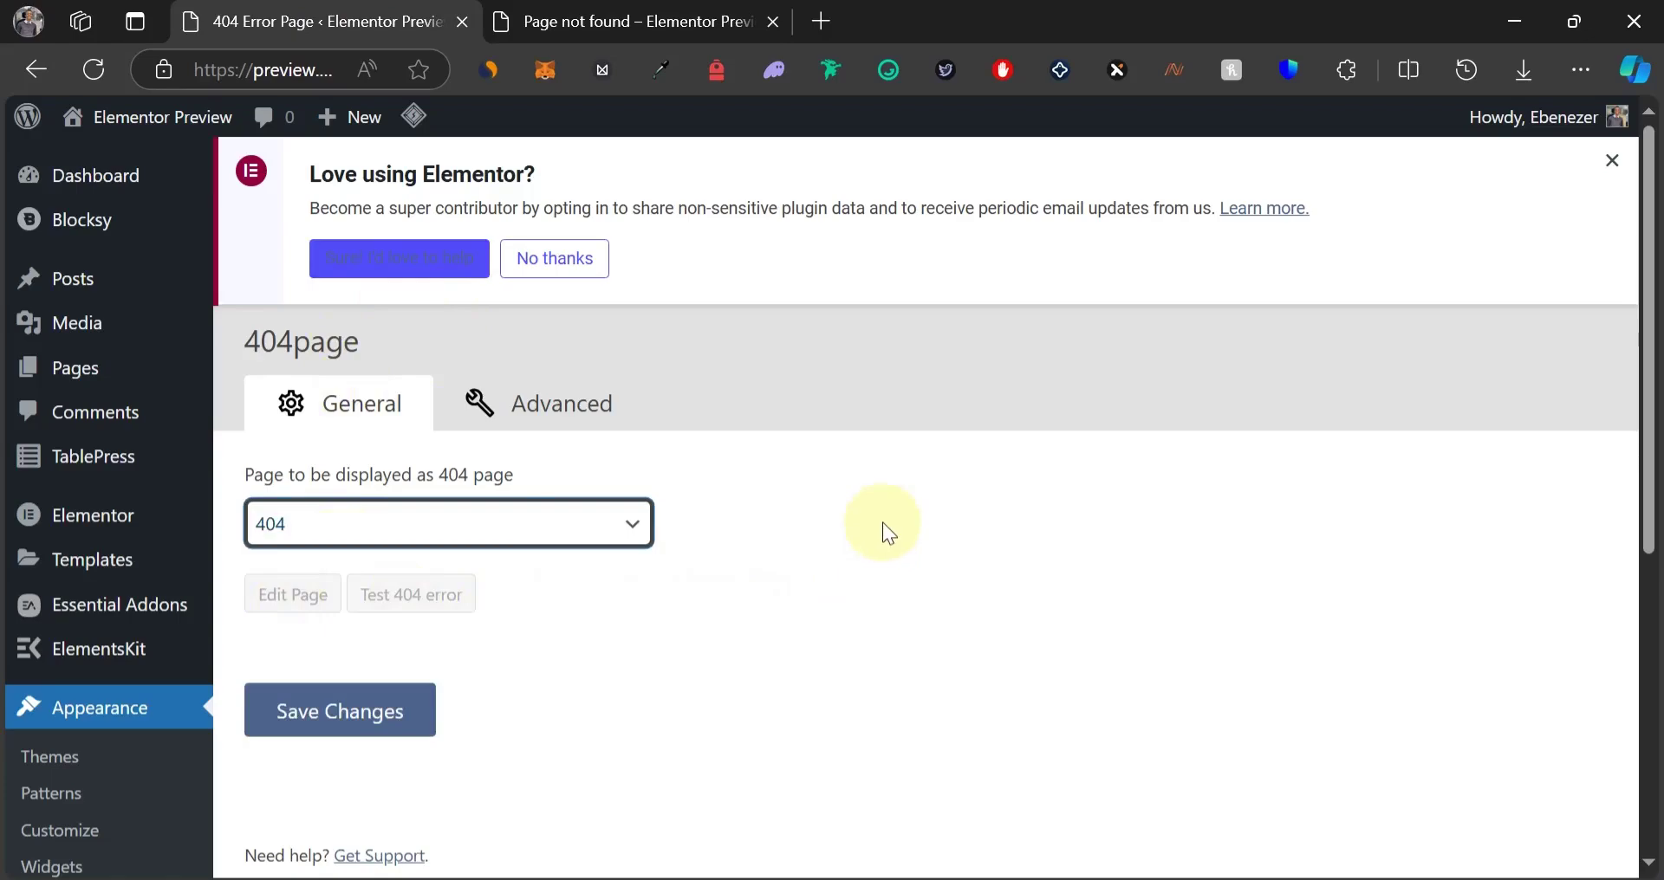
left_click(360, 719)
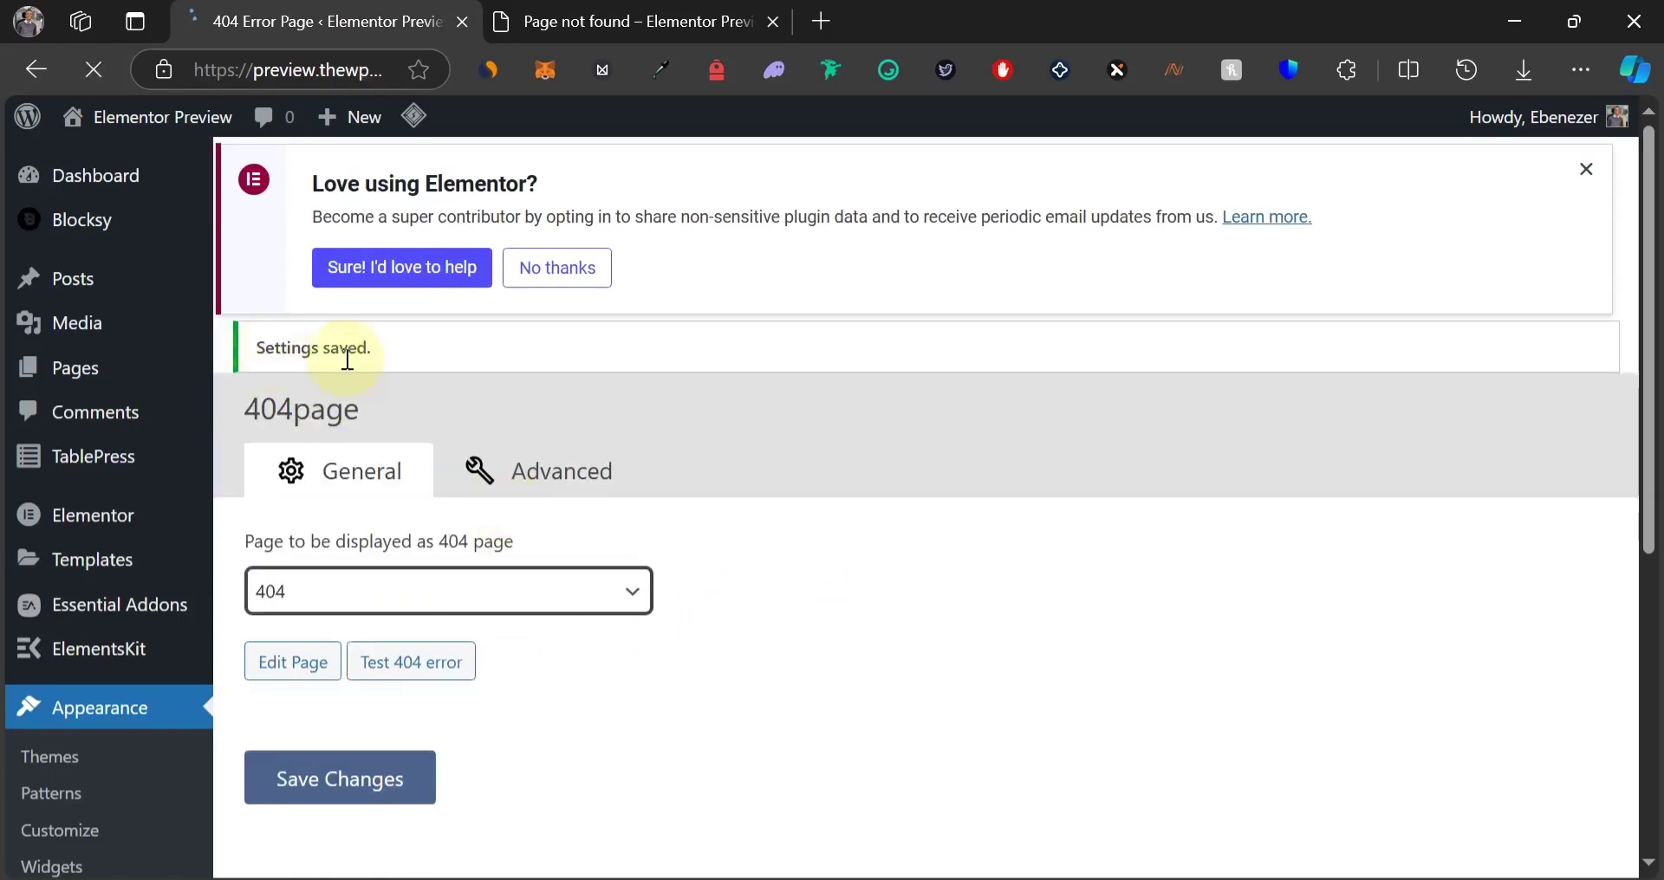
Reload the nonexistent /smart address and check the error page's headings, list of suggestions and links.
key("ctrl+Tab")
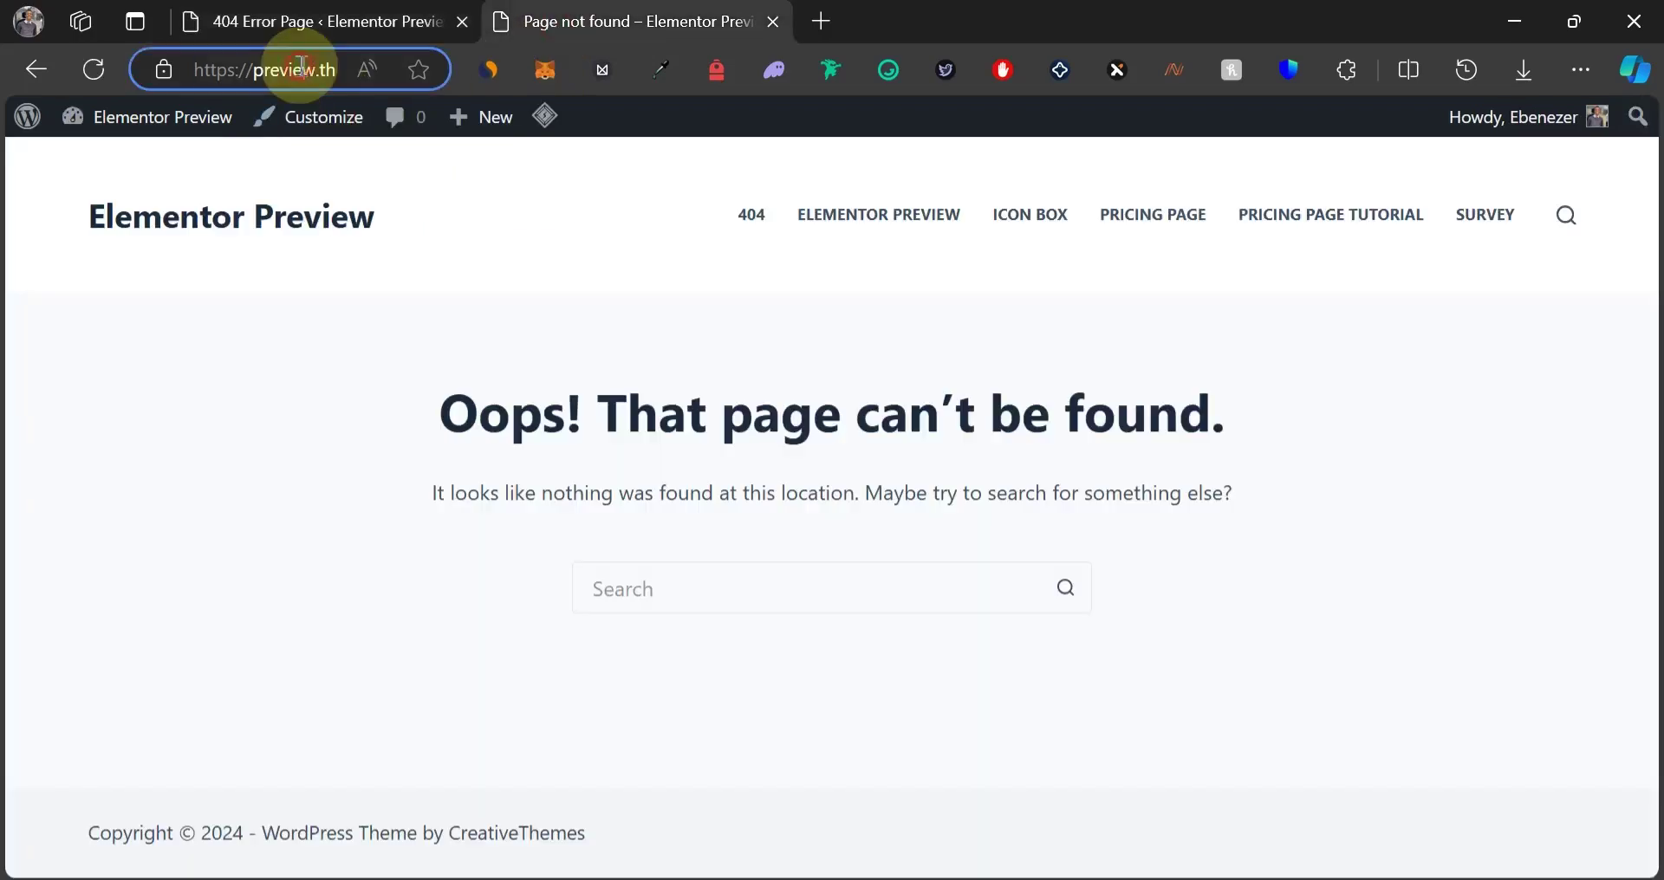
left_click(308, 76)
key("End")
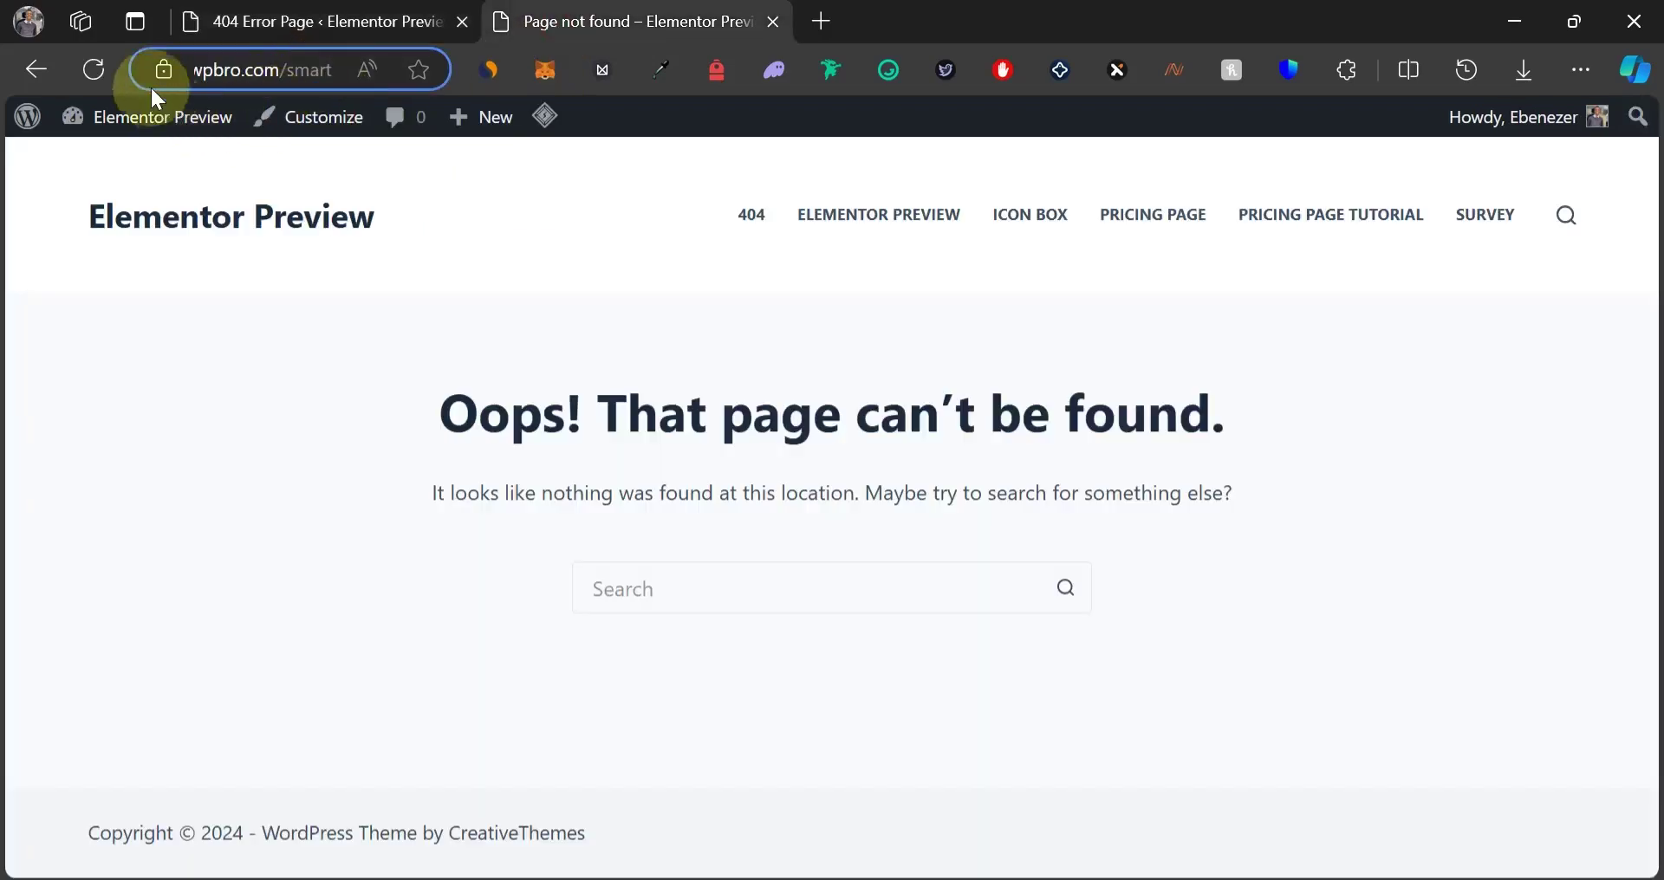
left_click(96, 69)
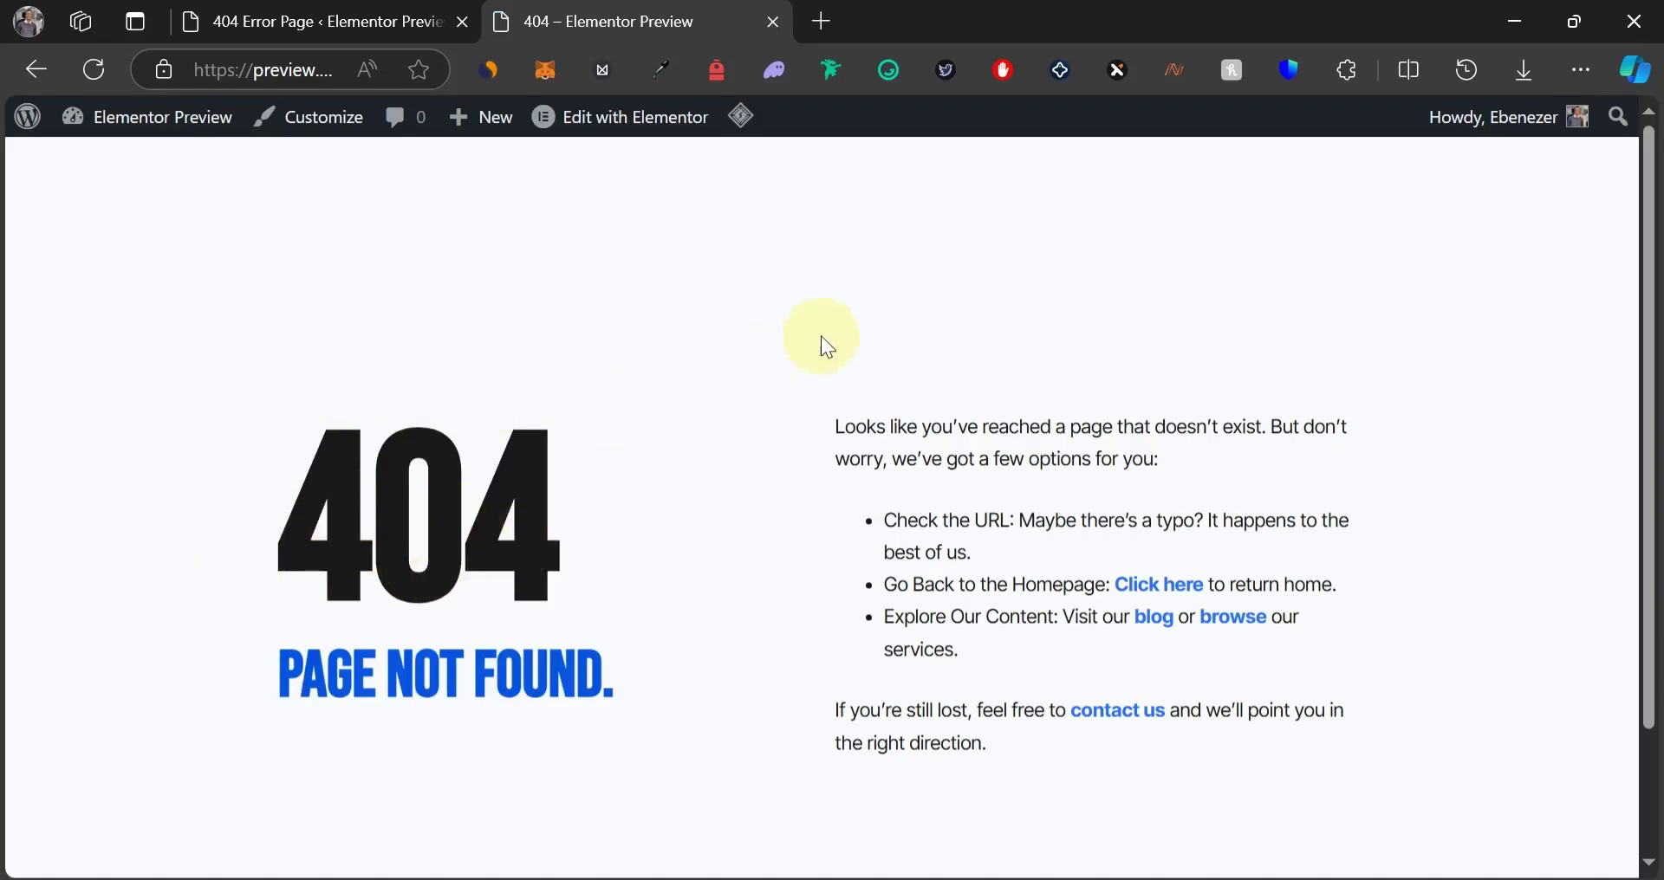
scroll(839, 327, "down", 2)
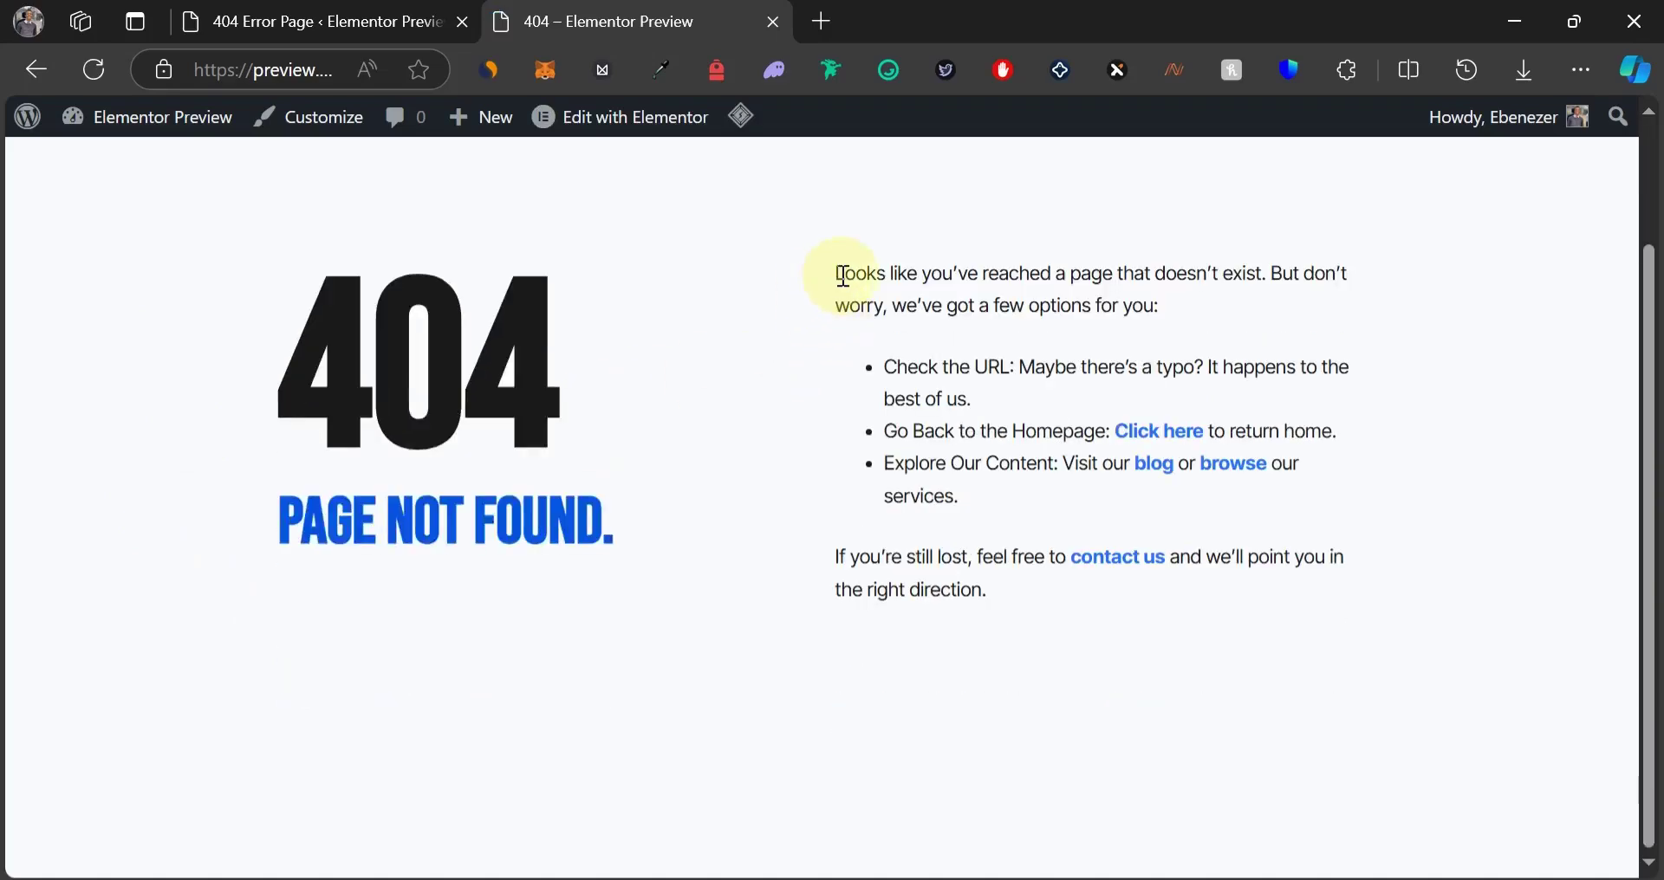
left_click_drag(892, 361, 1011, 364)
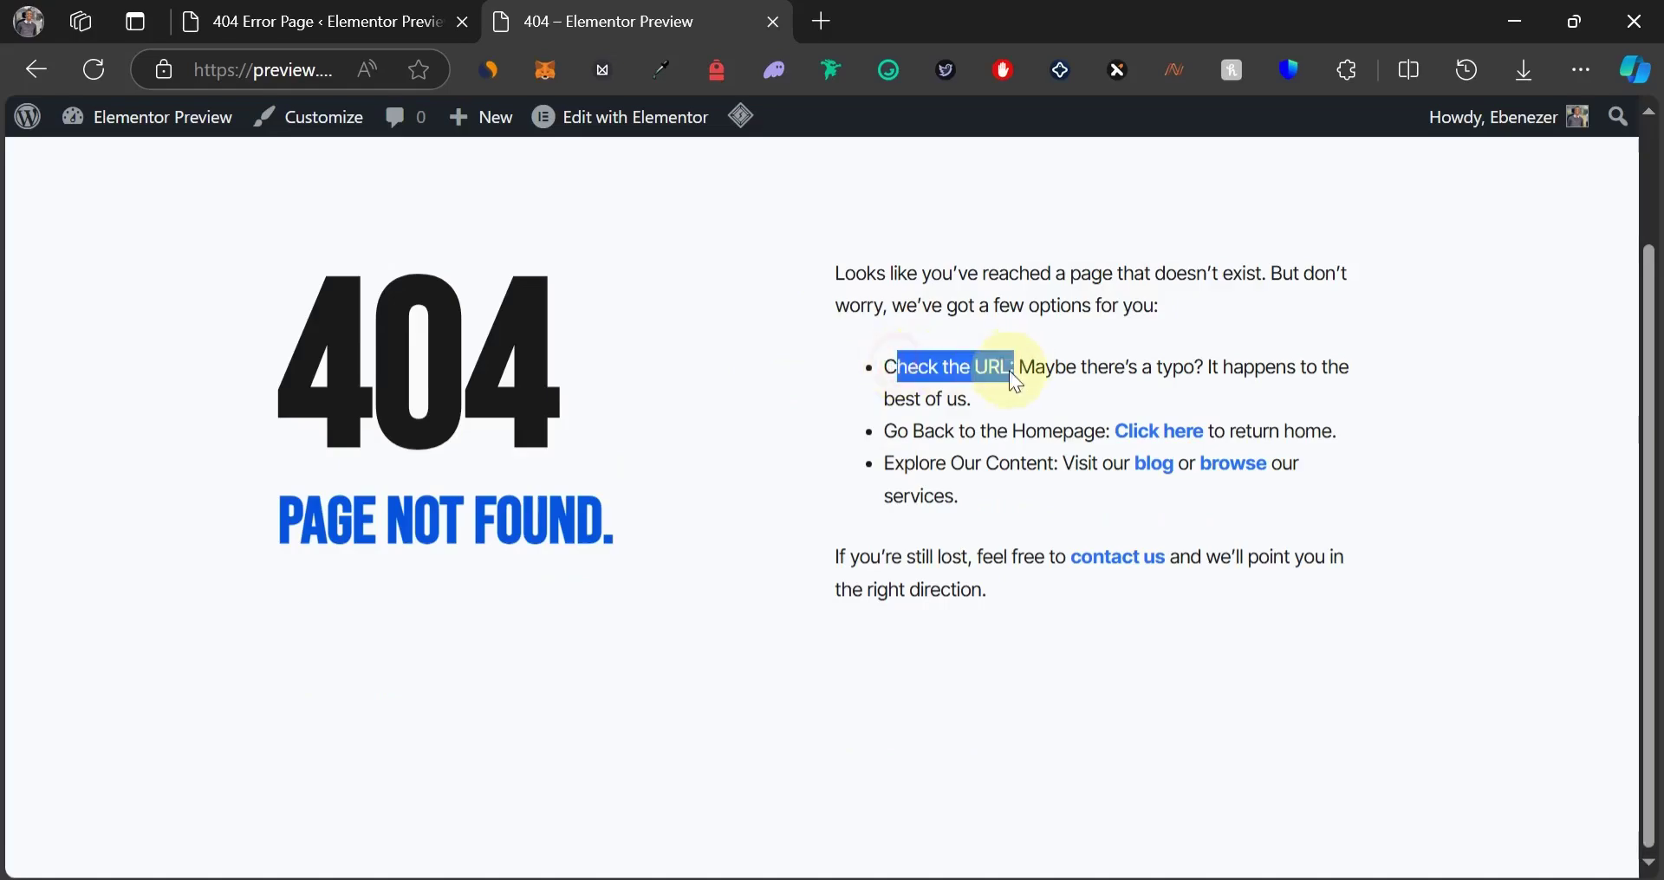
left_click(835, 408)
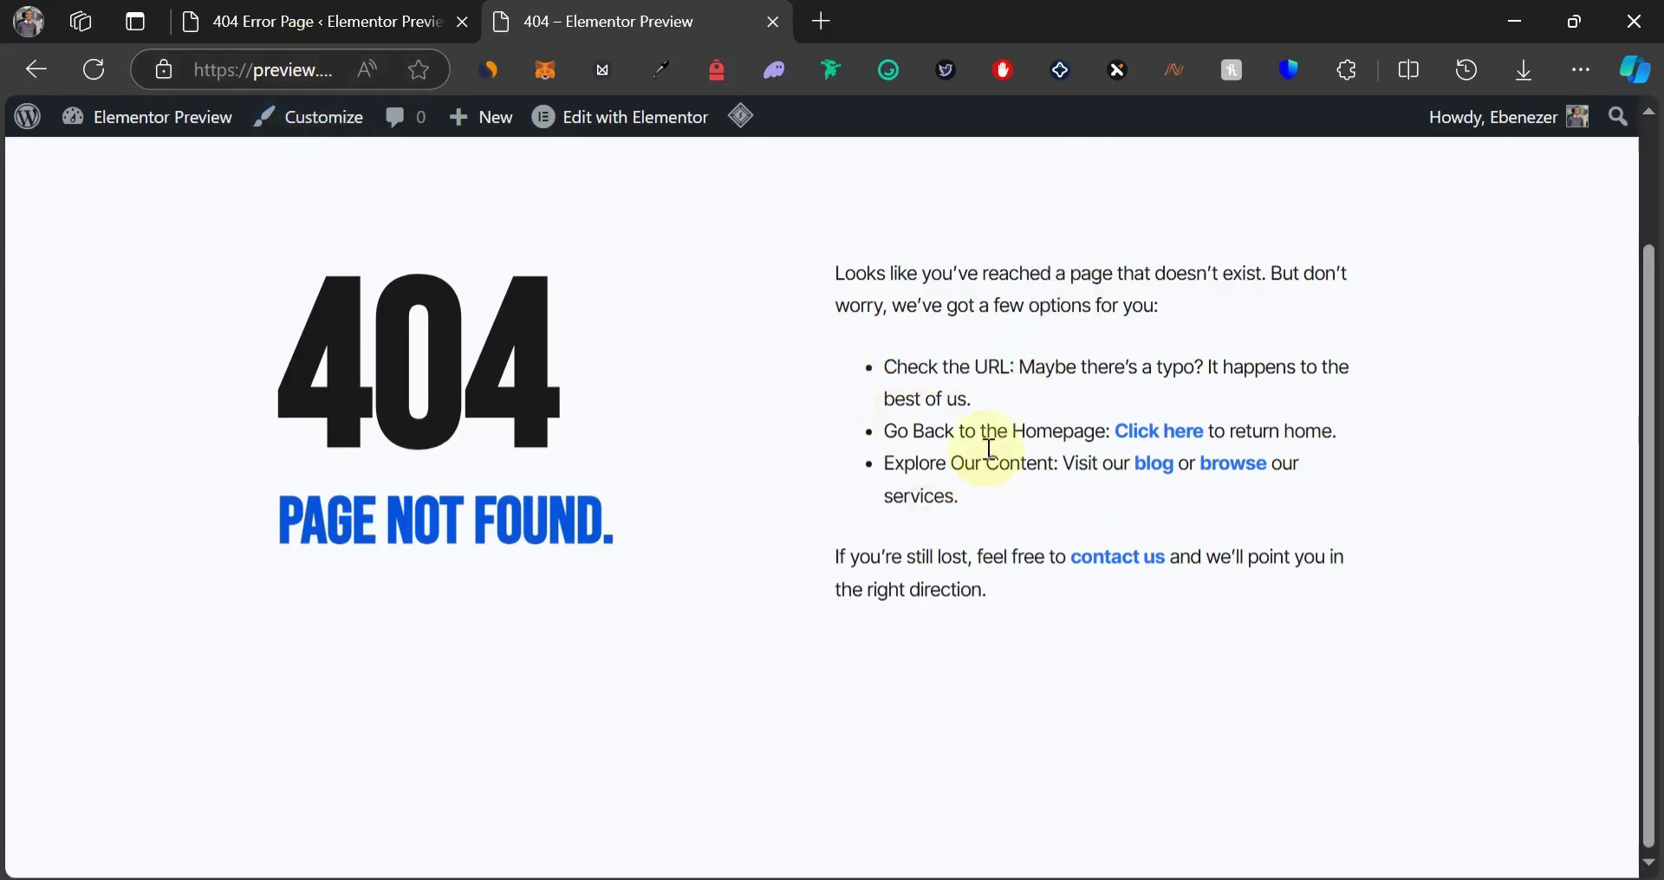
left_click_drag(889, 432, 1026, 433)
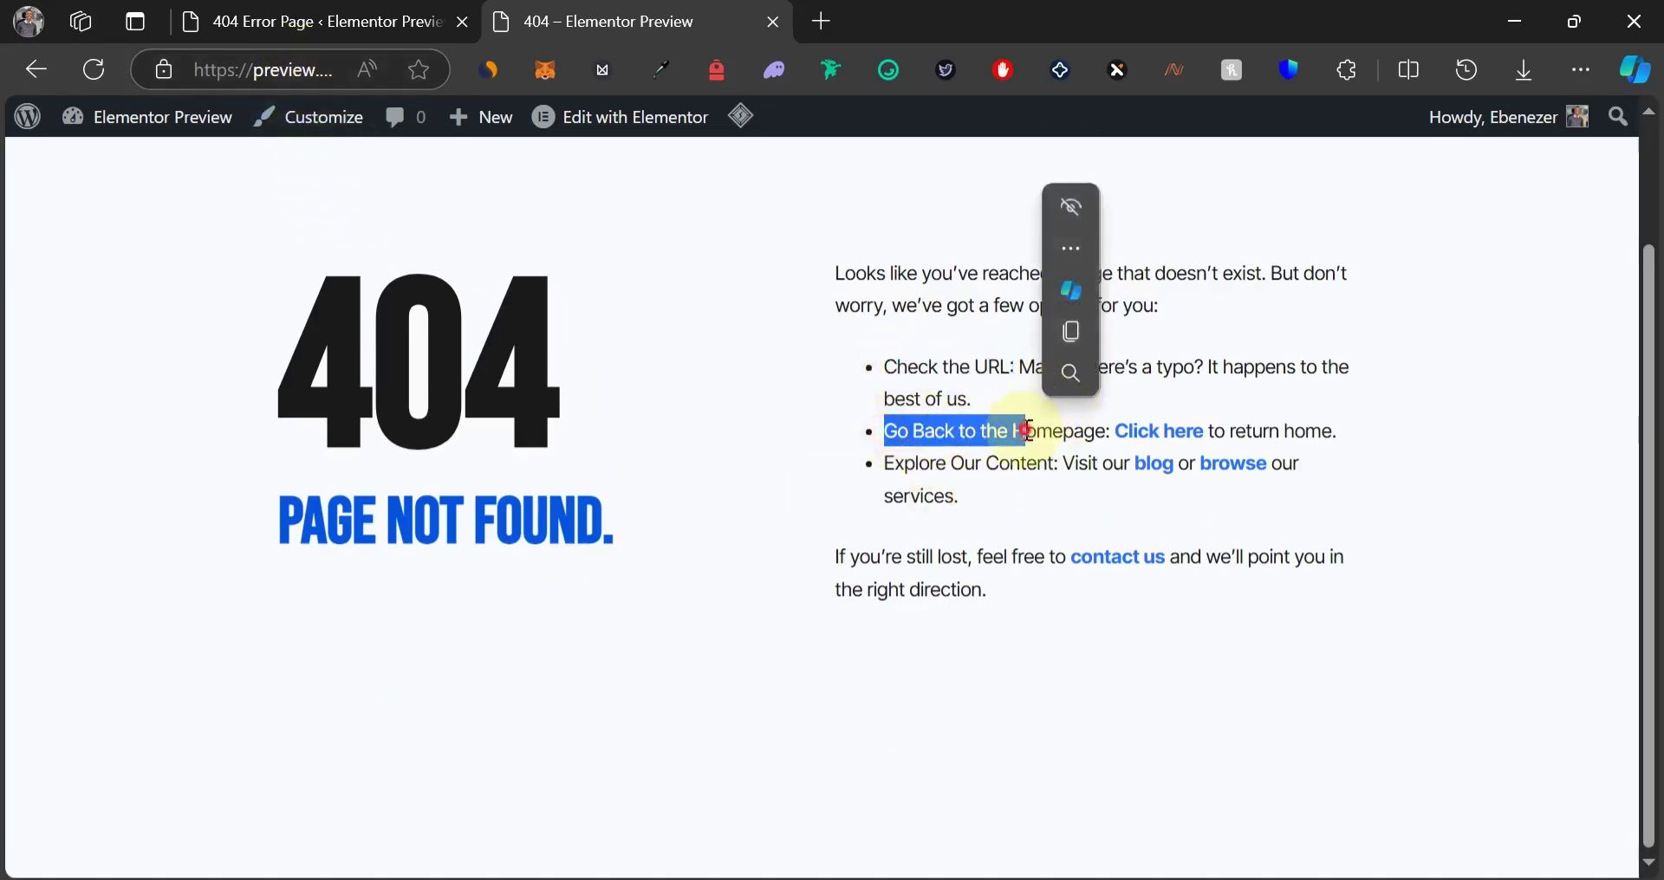
left_click_drag(893, 465, 1011, 465)
left_click(1034, 503)
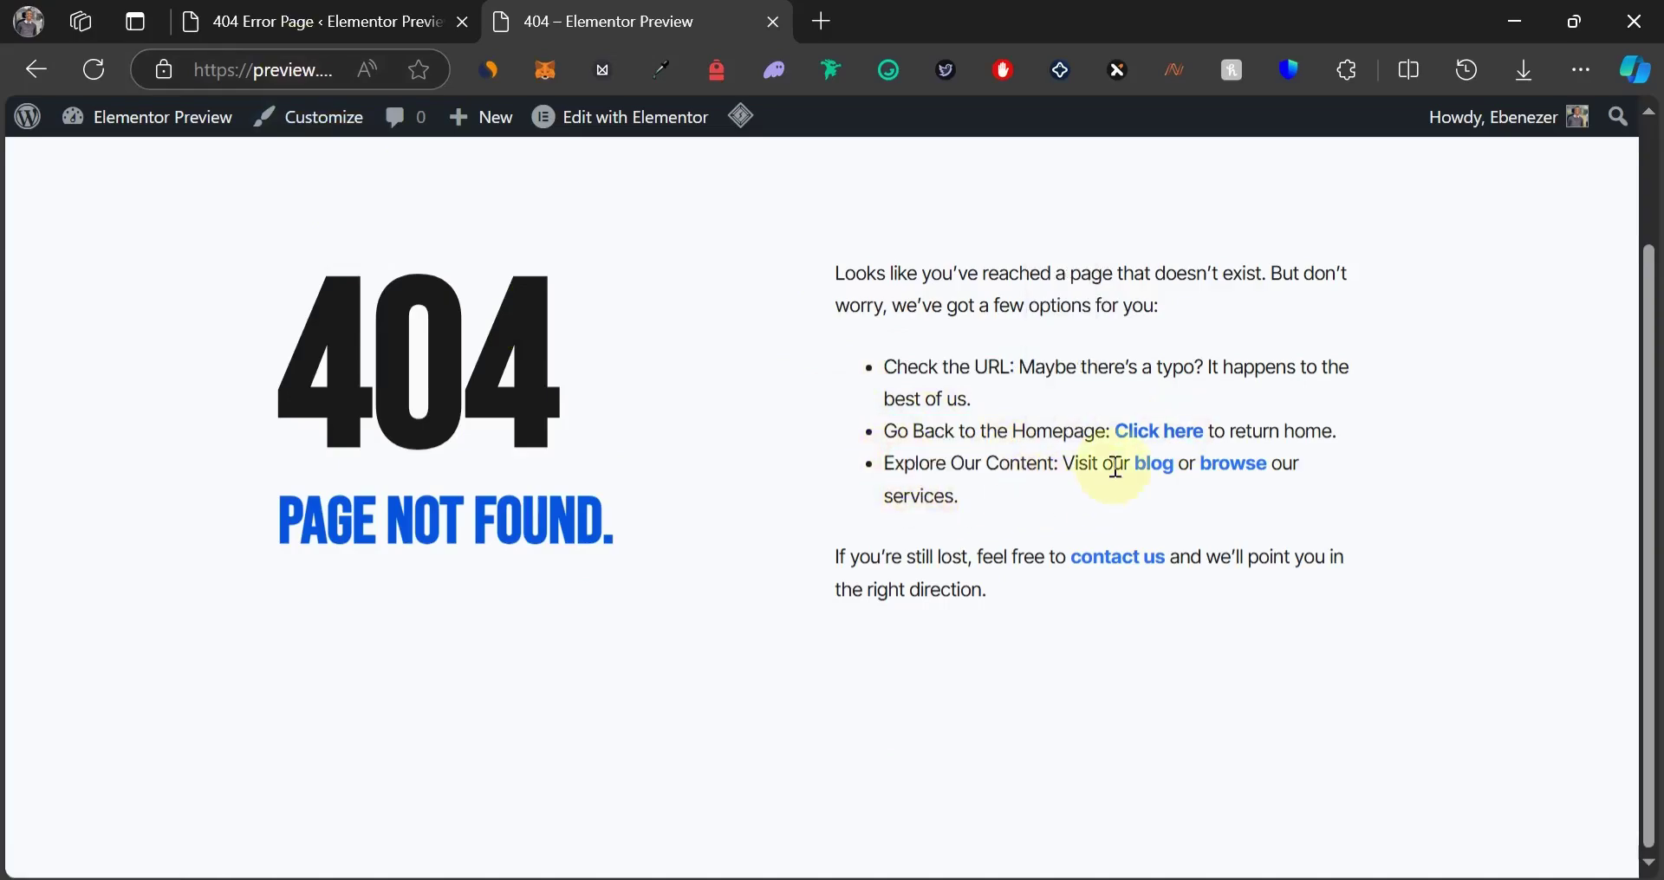
left_click(1146, 566)
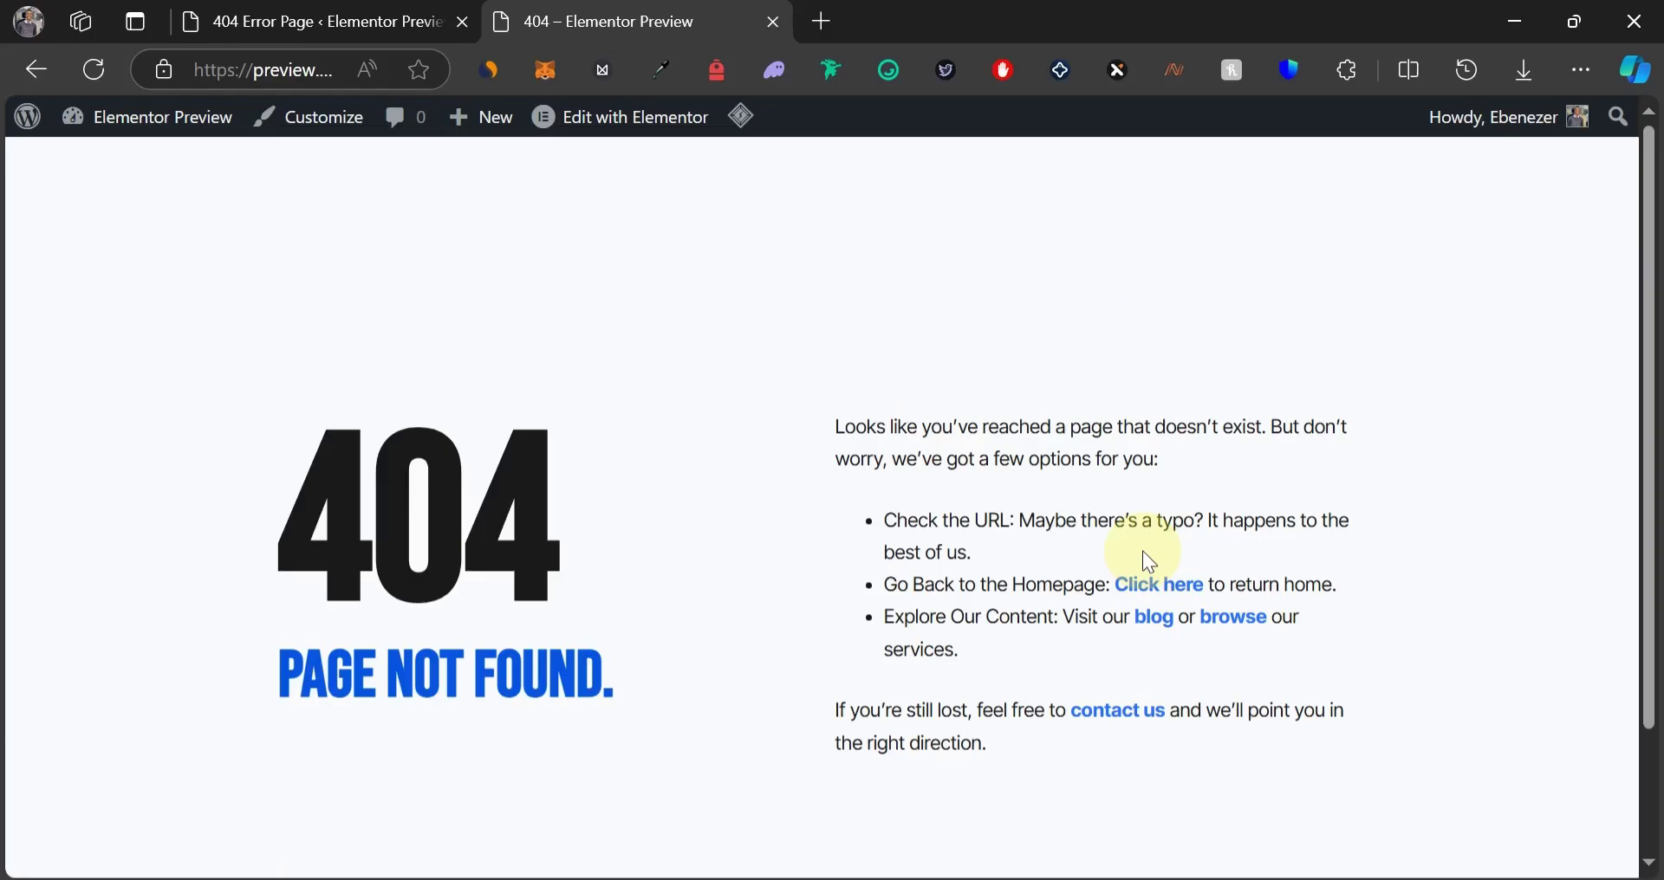